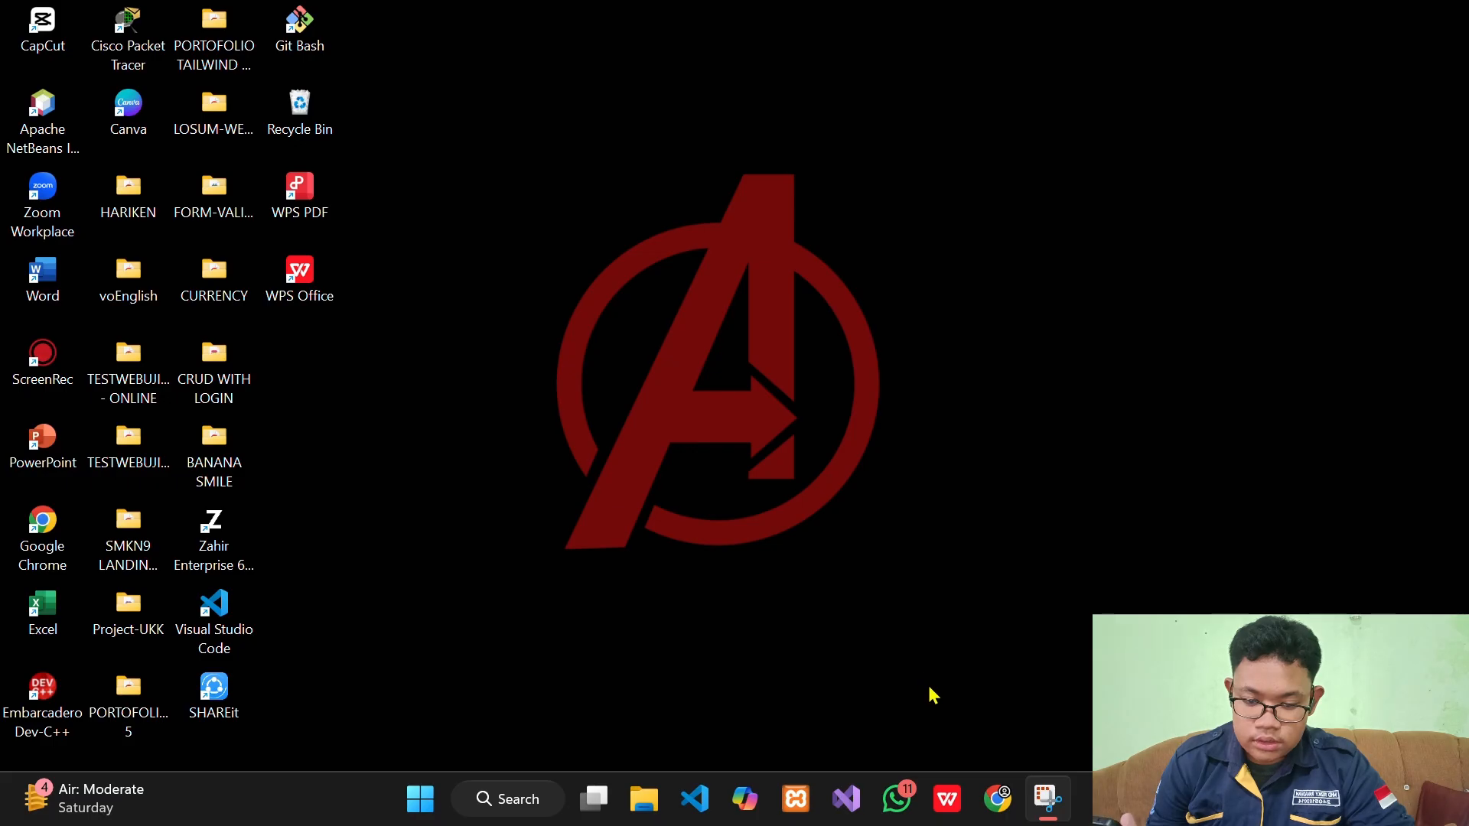
Switch to Google Chrome and go to app.diagrams.net
click(997, 799)
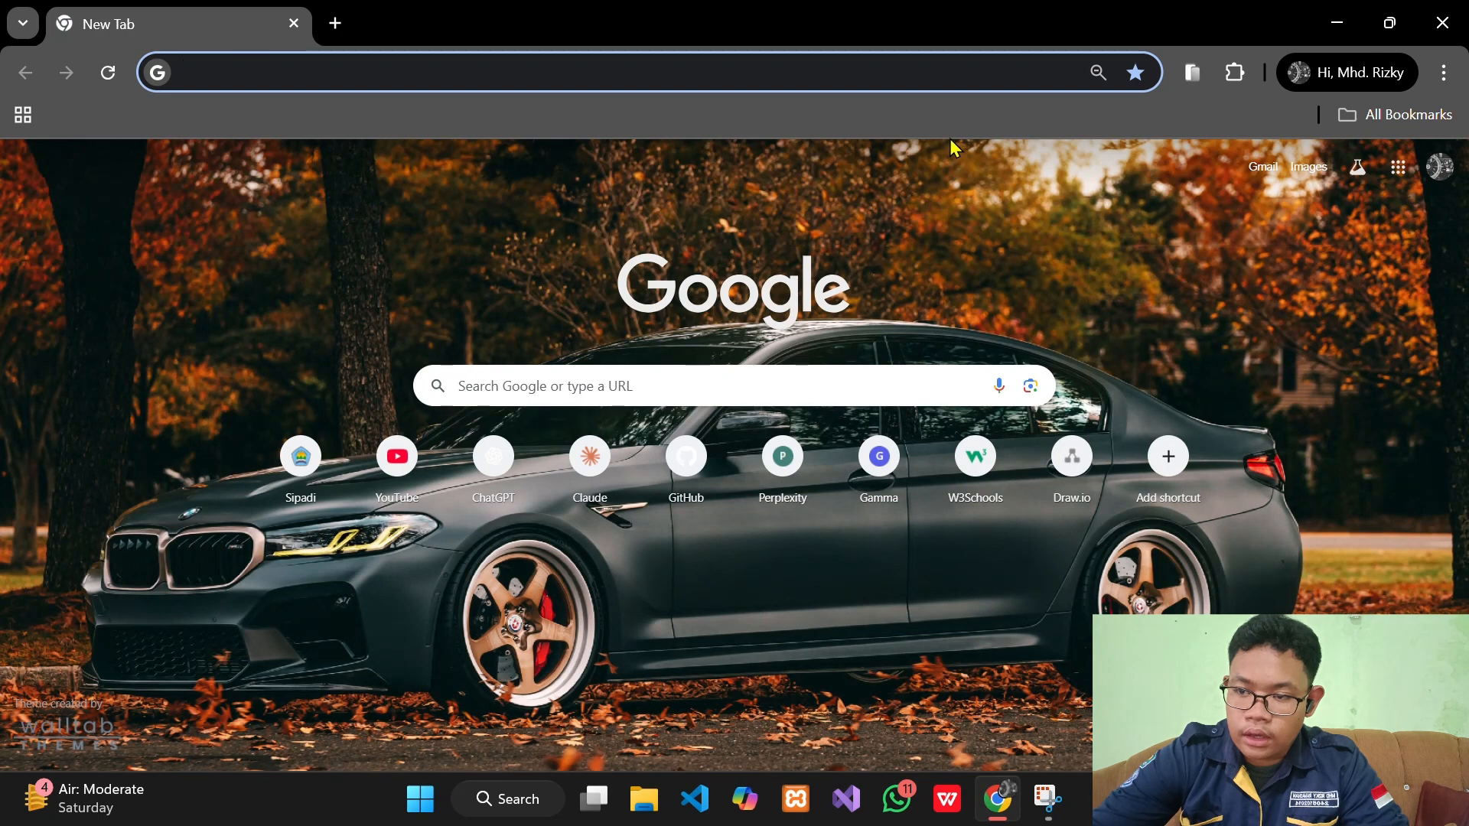
text(app)
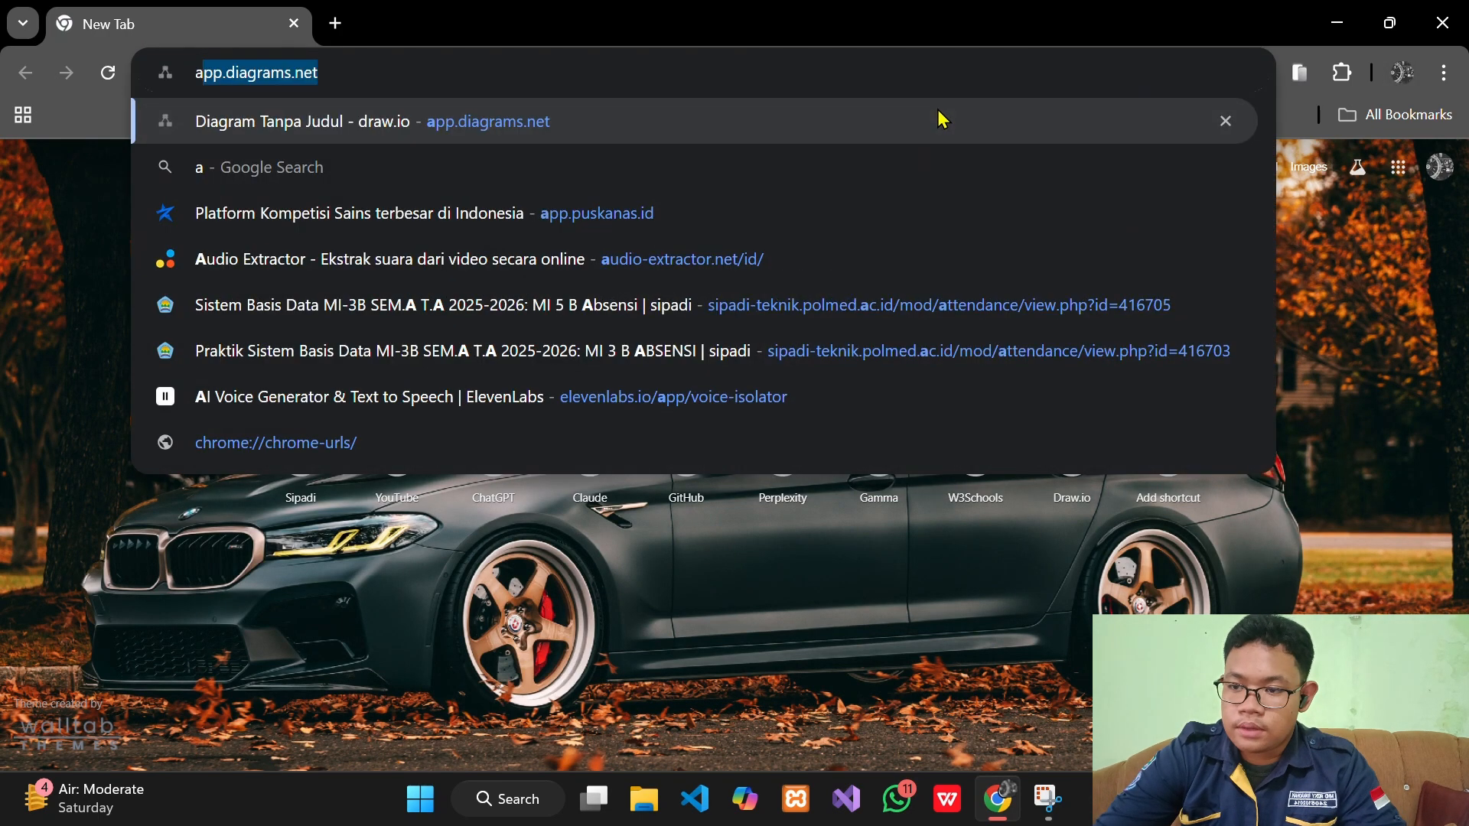
text(.di)
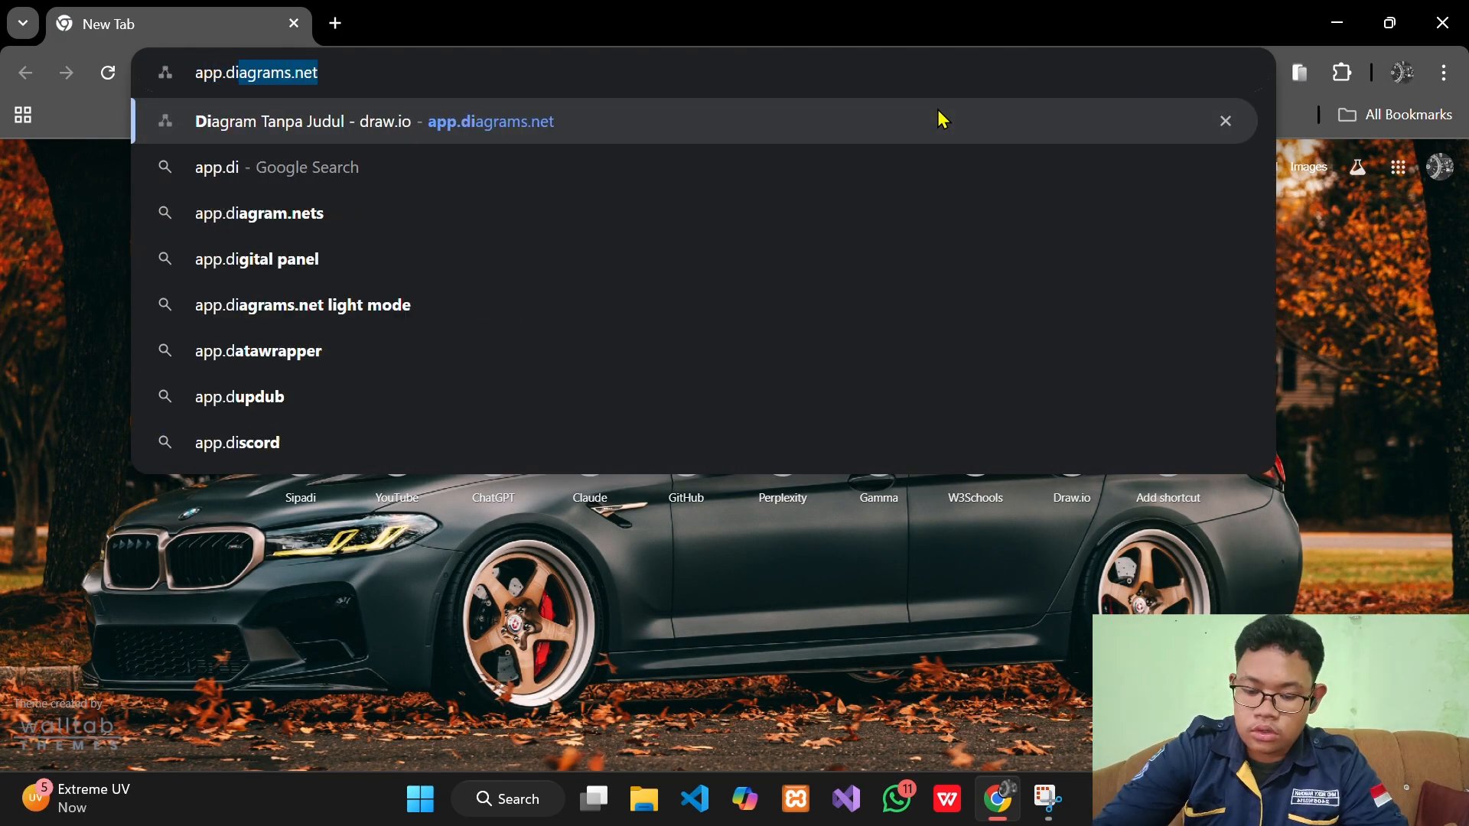
text(agrams)
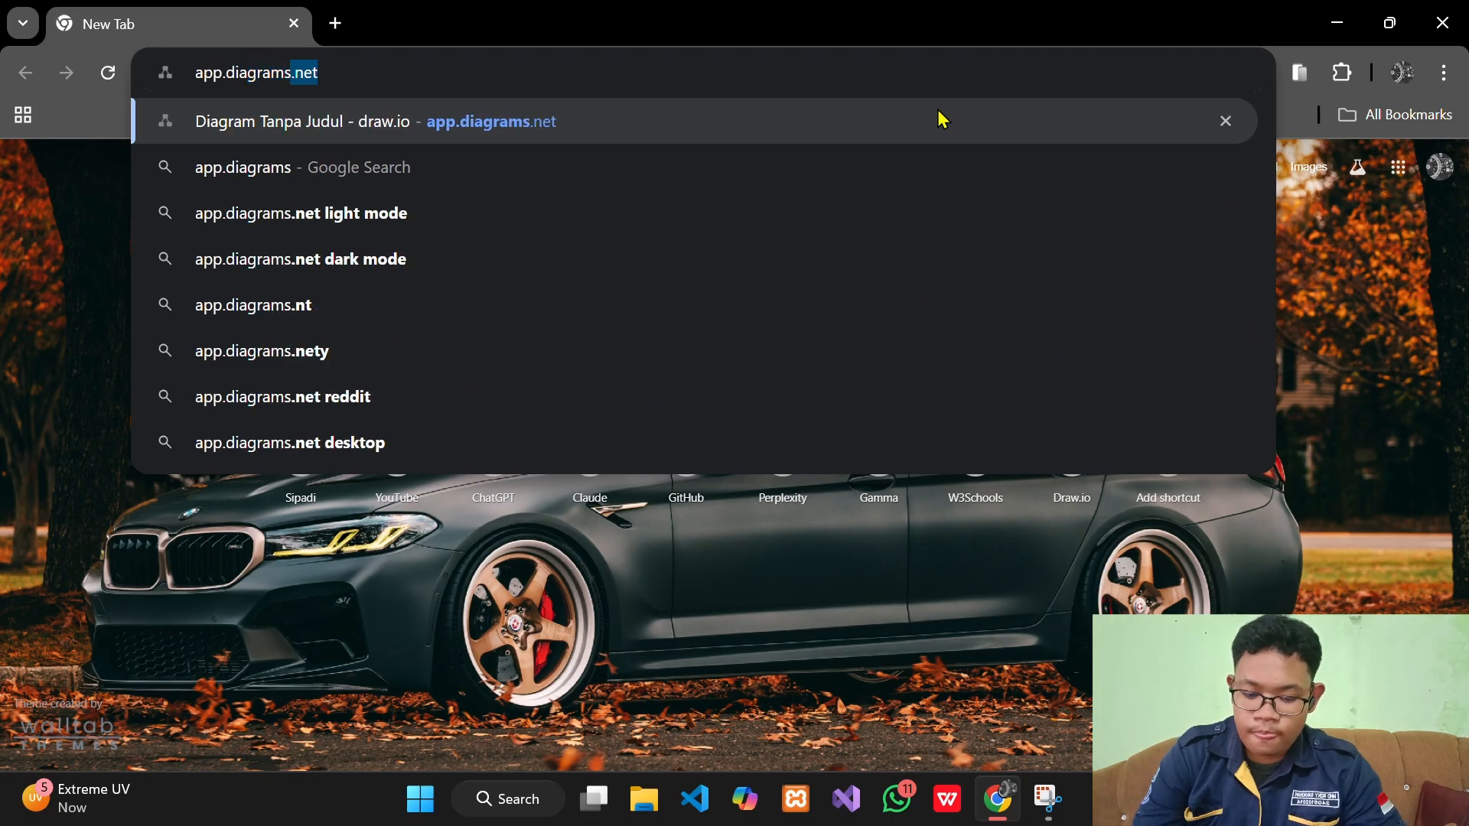
text(.net)
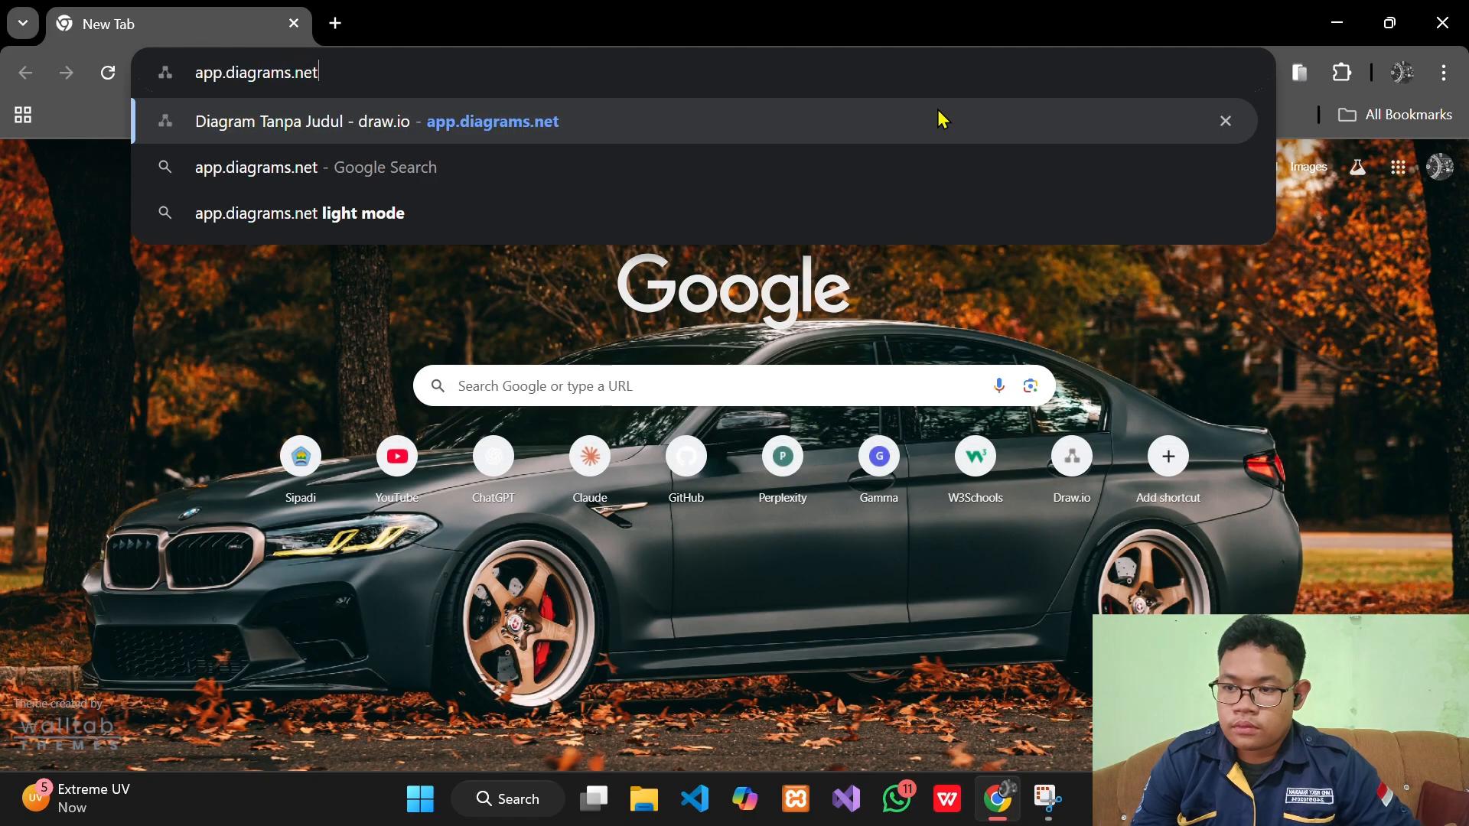
key(Return)
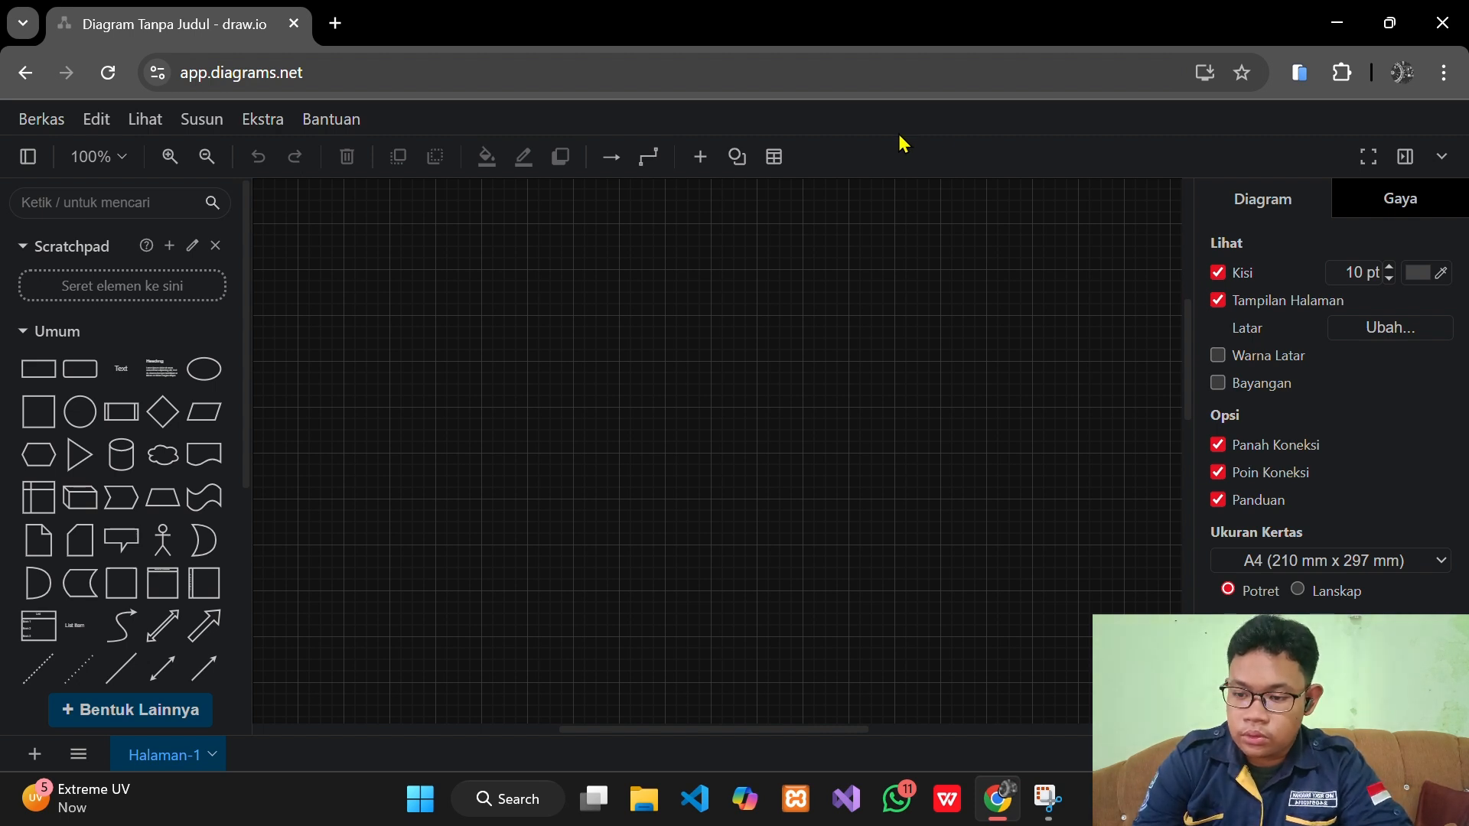
Add a rectangle labelled "Mahasiswa" in the upper-left area of the canvas, leaving room above it
mouse_move(36, 380)
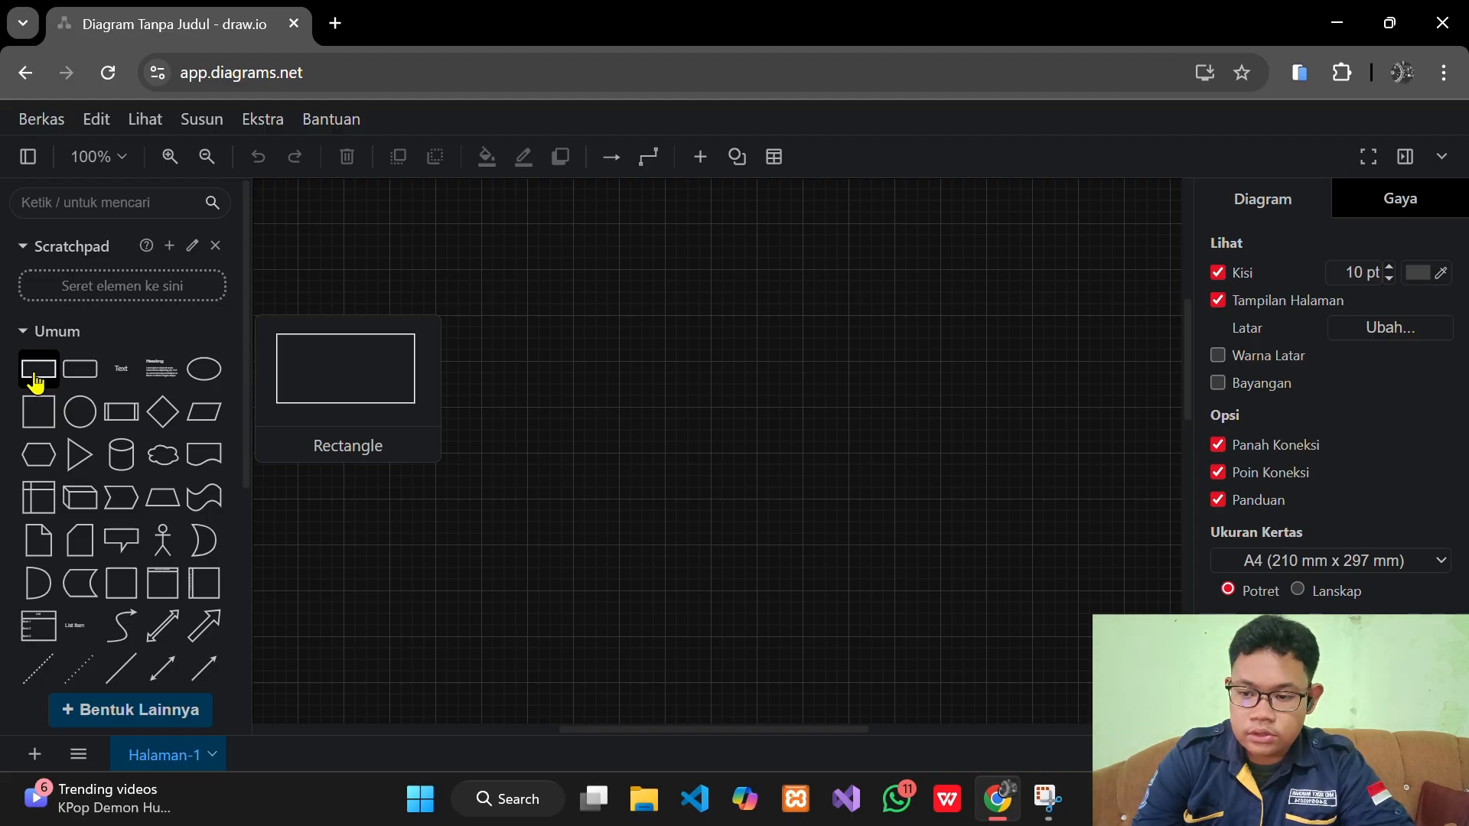
click(36, 380)
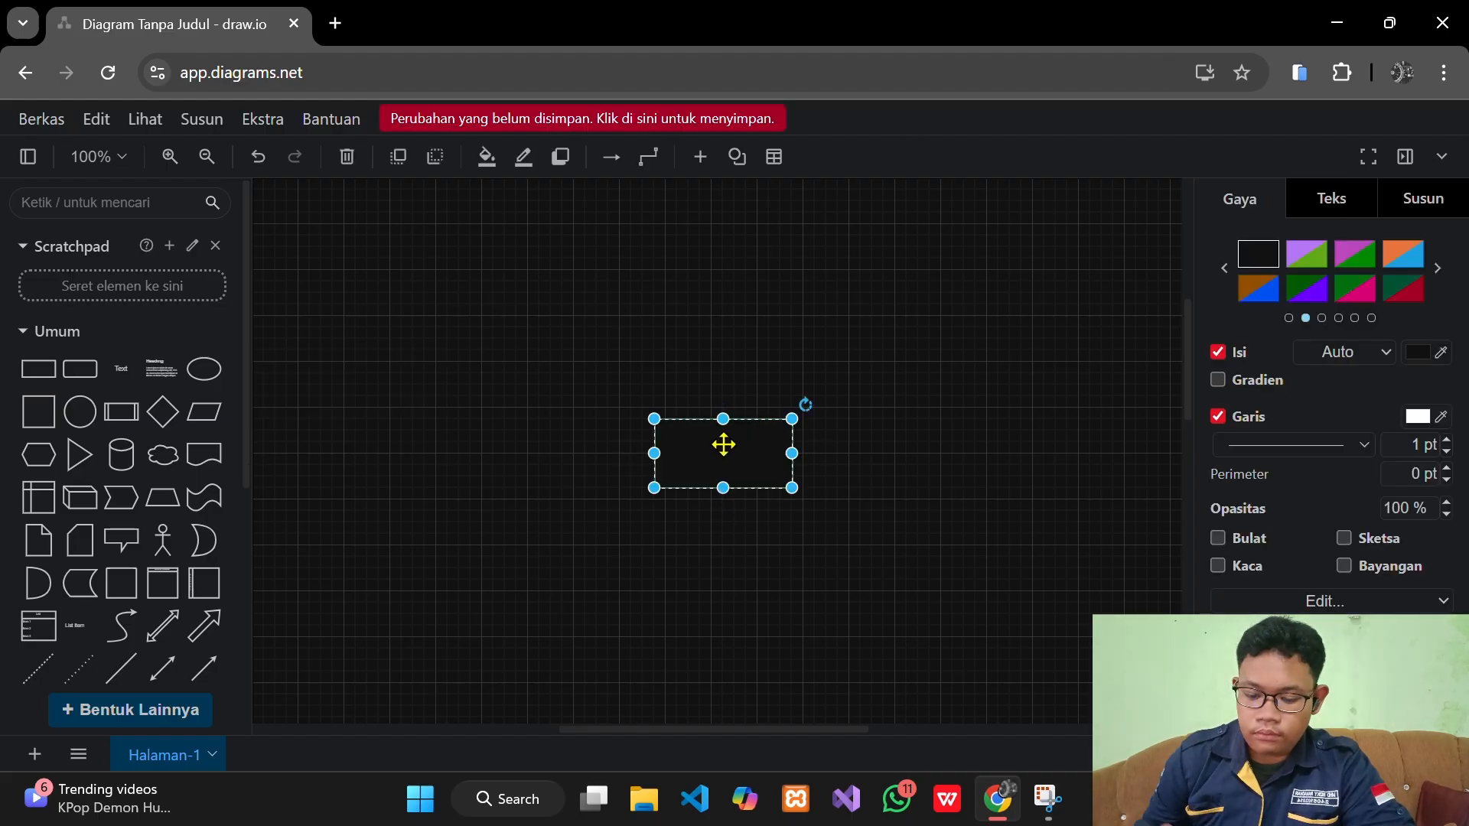
drag(723, 445, 514, 286)
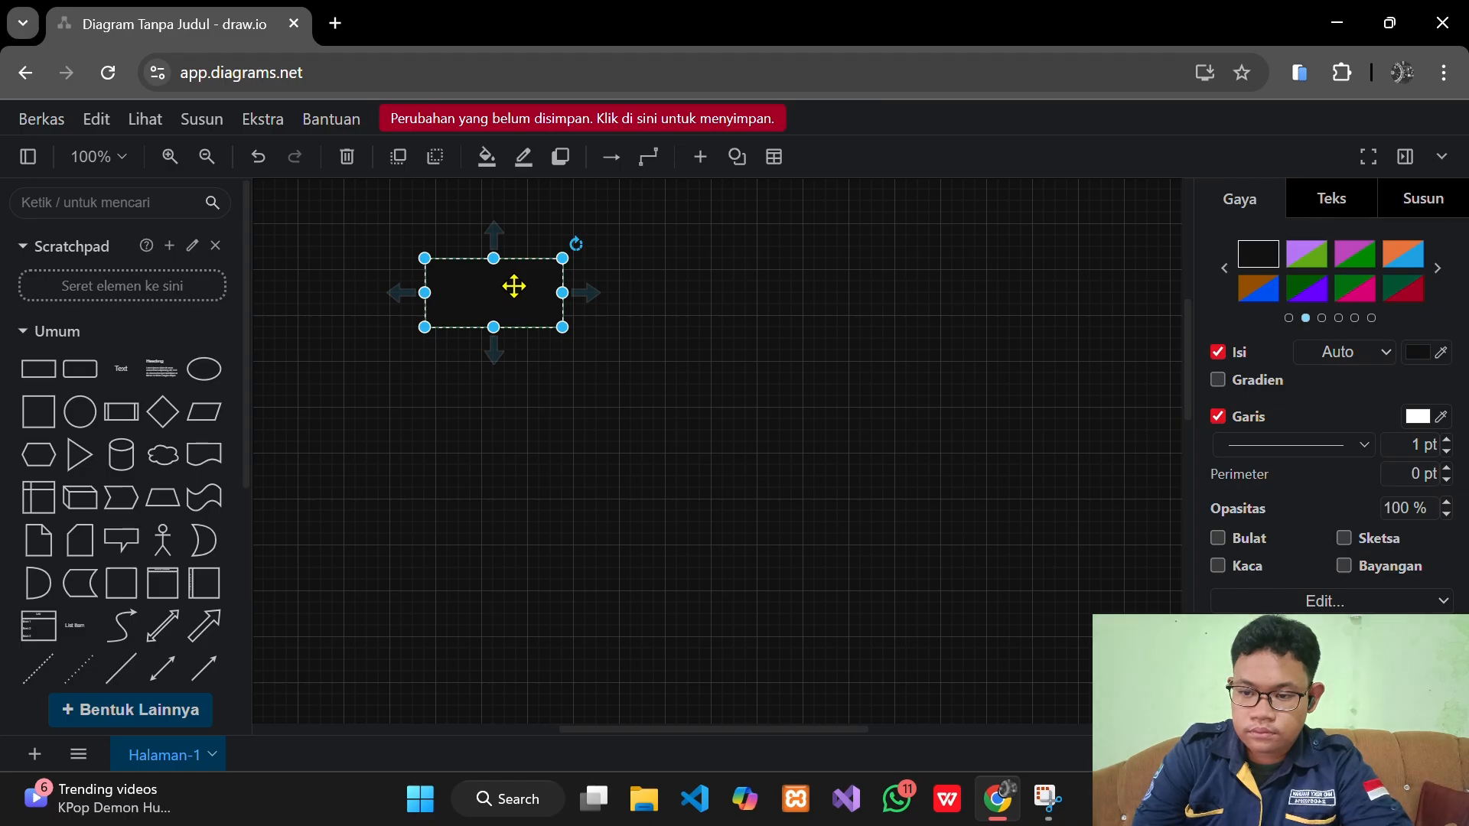
double_click(514, 286)
text(Ma)
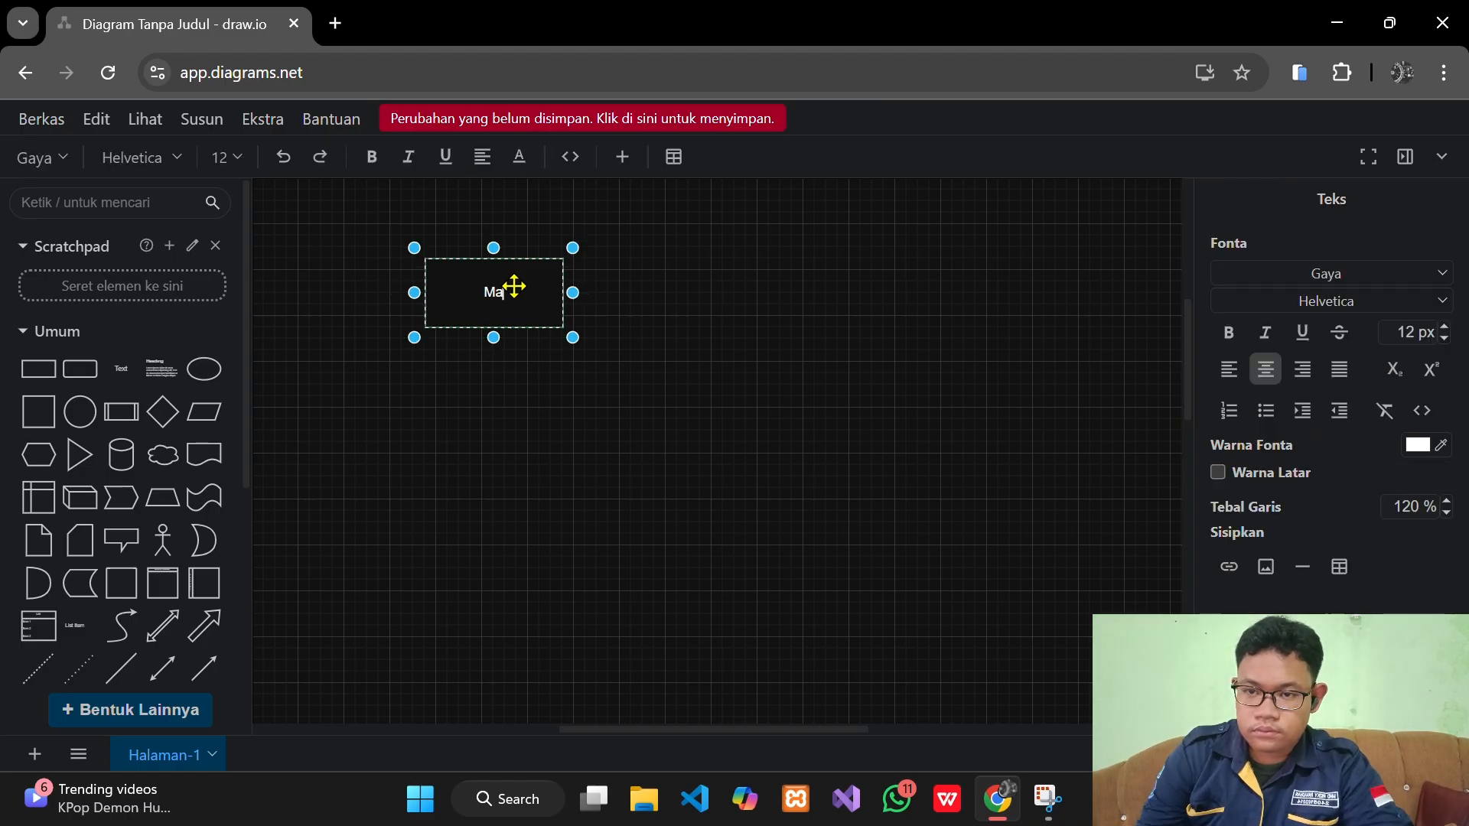
text(hasiswa)
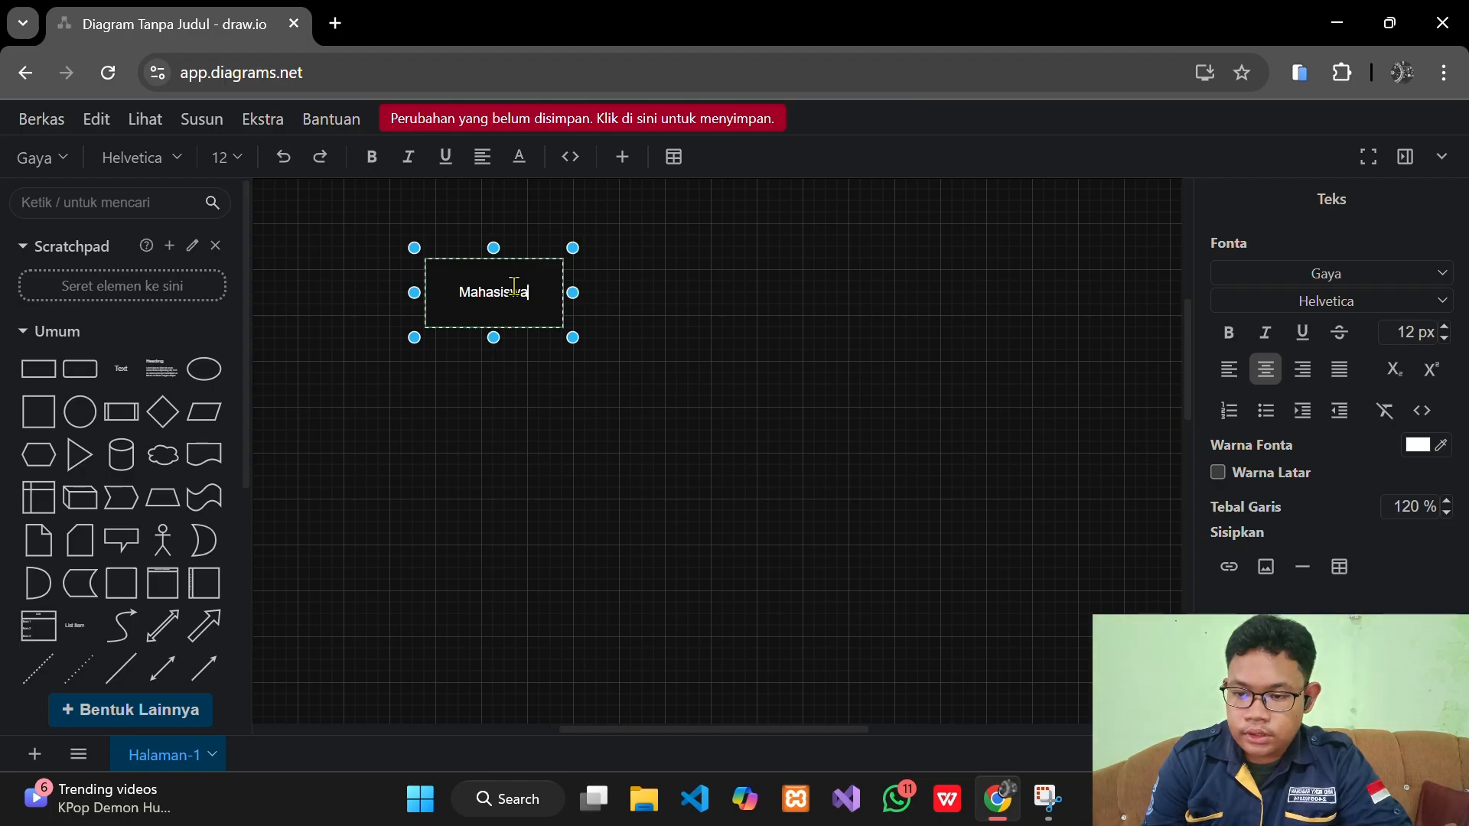
click(555, 371)
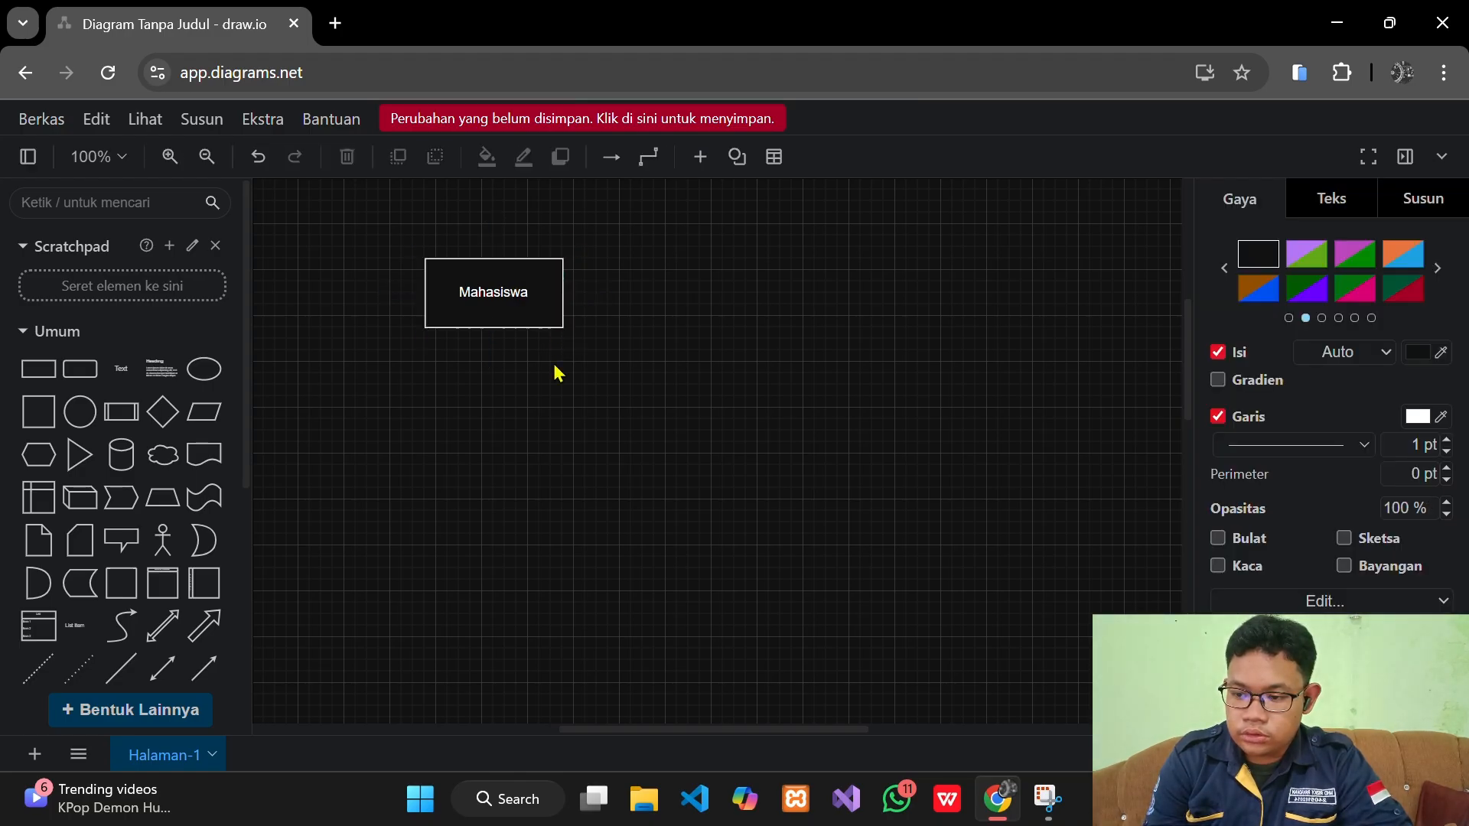
click(531, 306)
drag(532, 306, 520, 364)
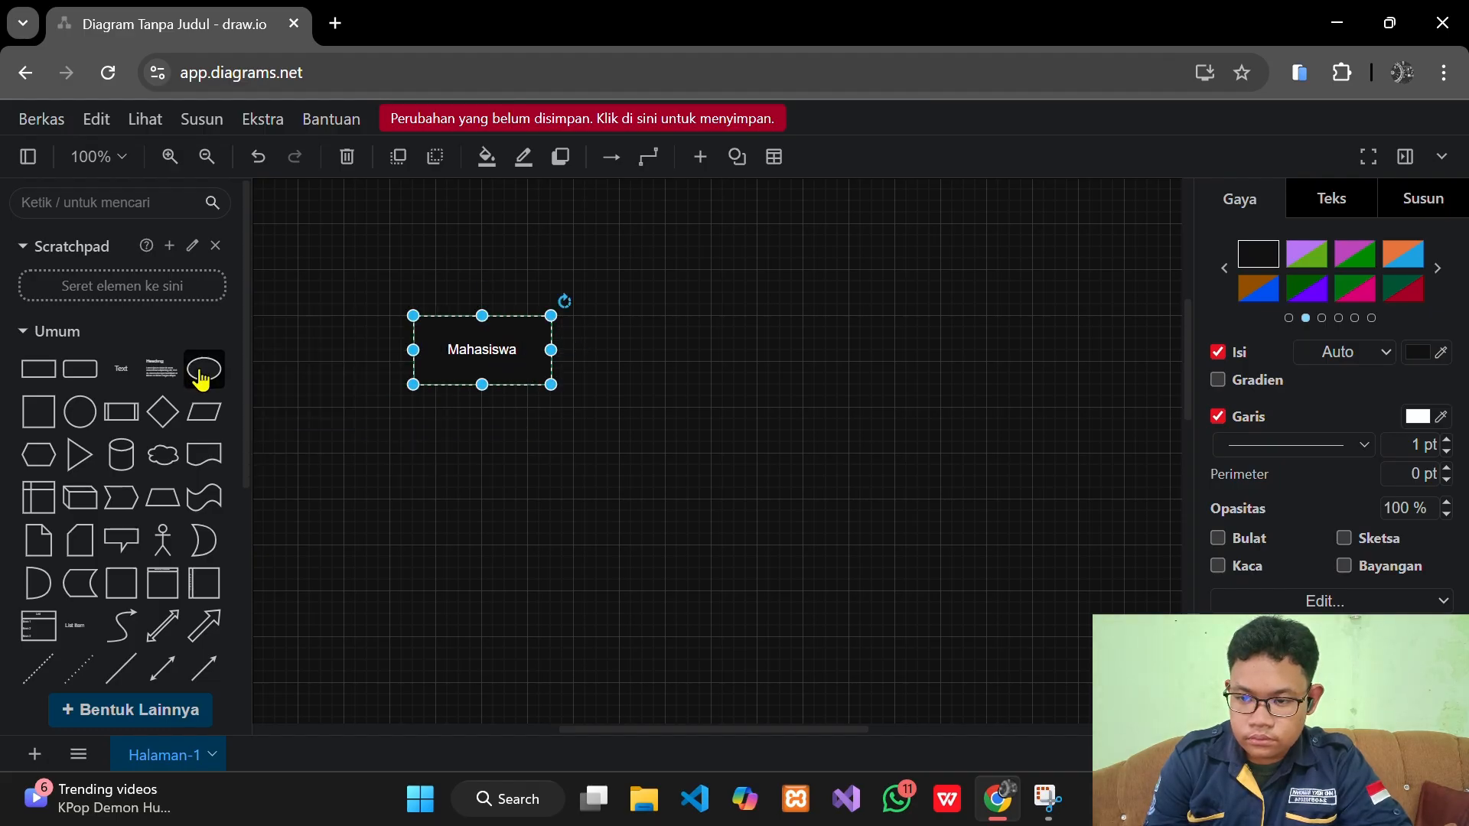
Add a circle connected by an arrow above the Mahasiswa rectangle, move it close, and label it "nim"
drag(191, 379, 364, 207)
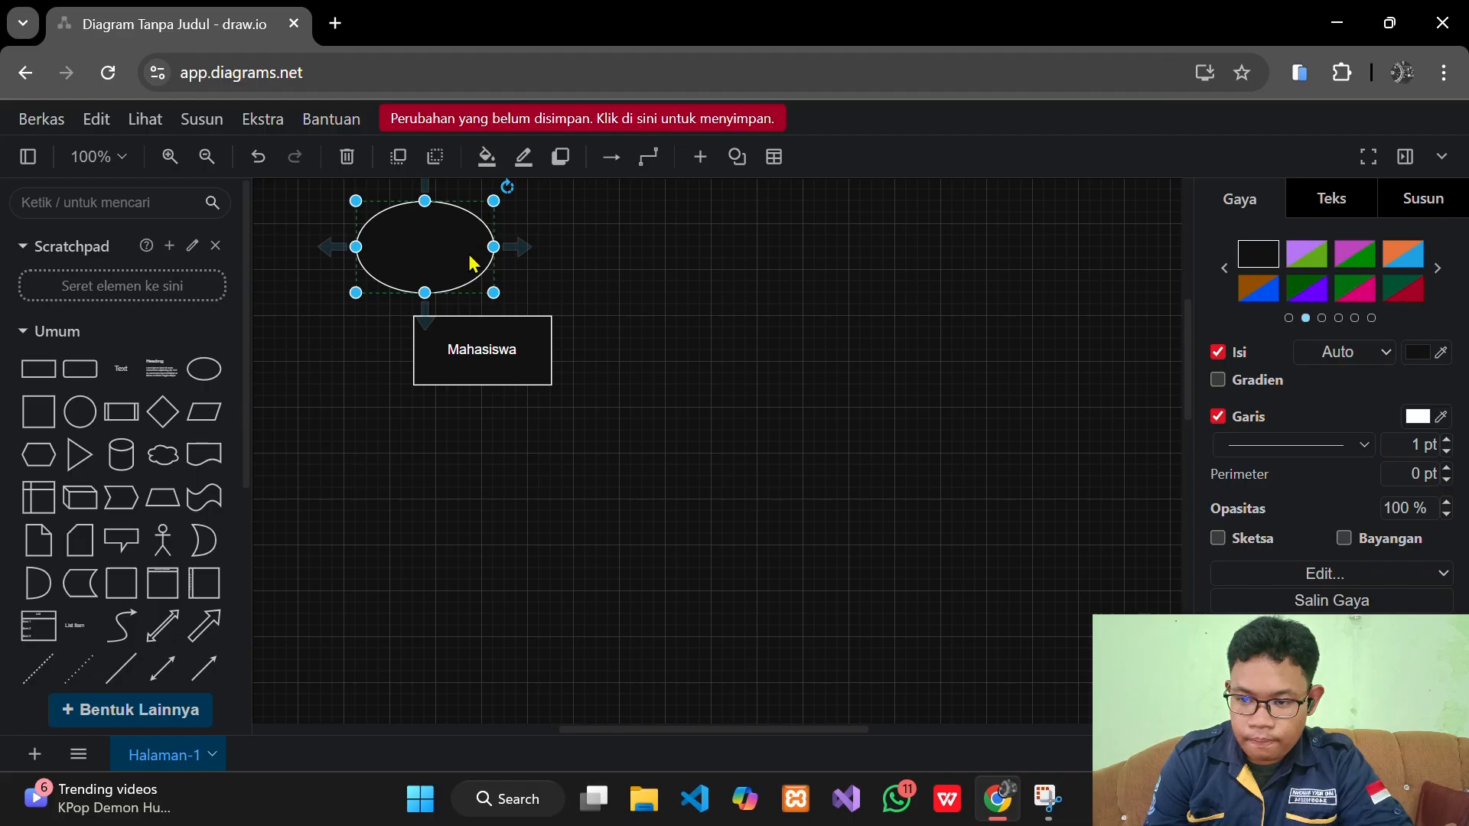
key(Delete)
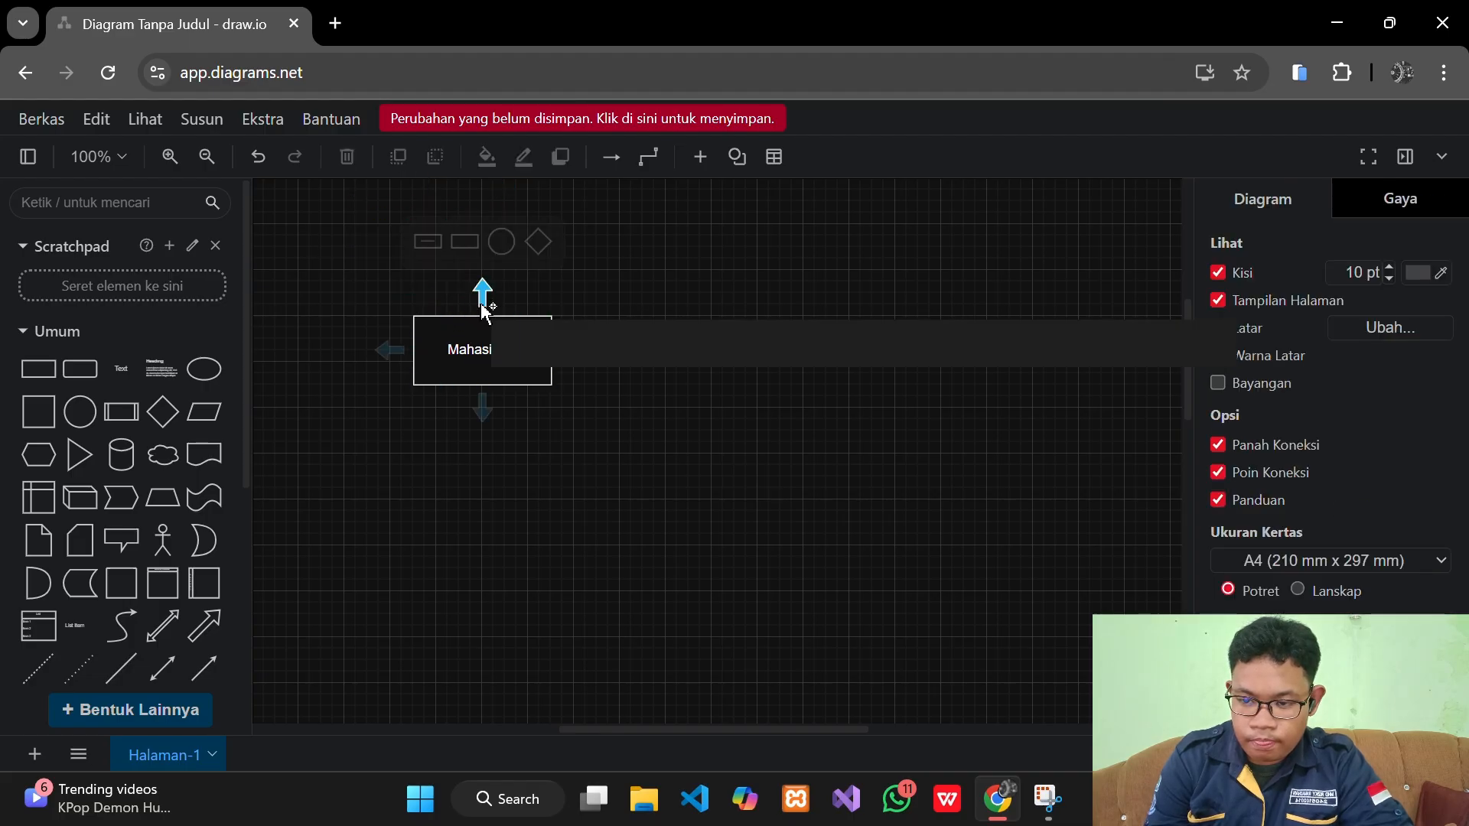
mouse_move(482, 313)
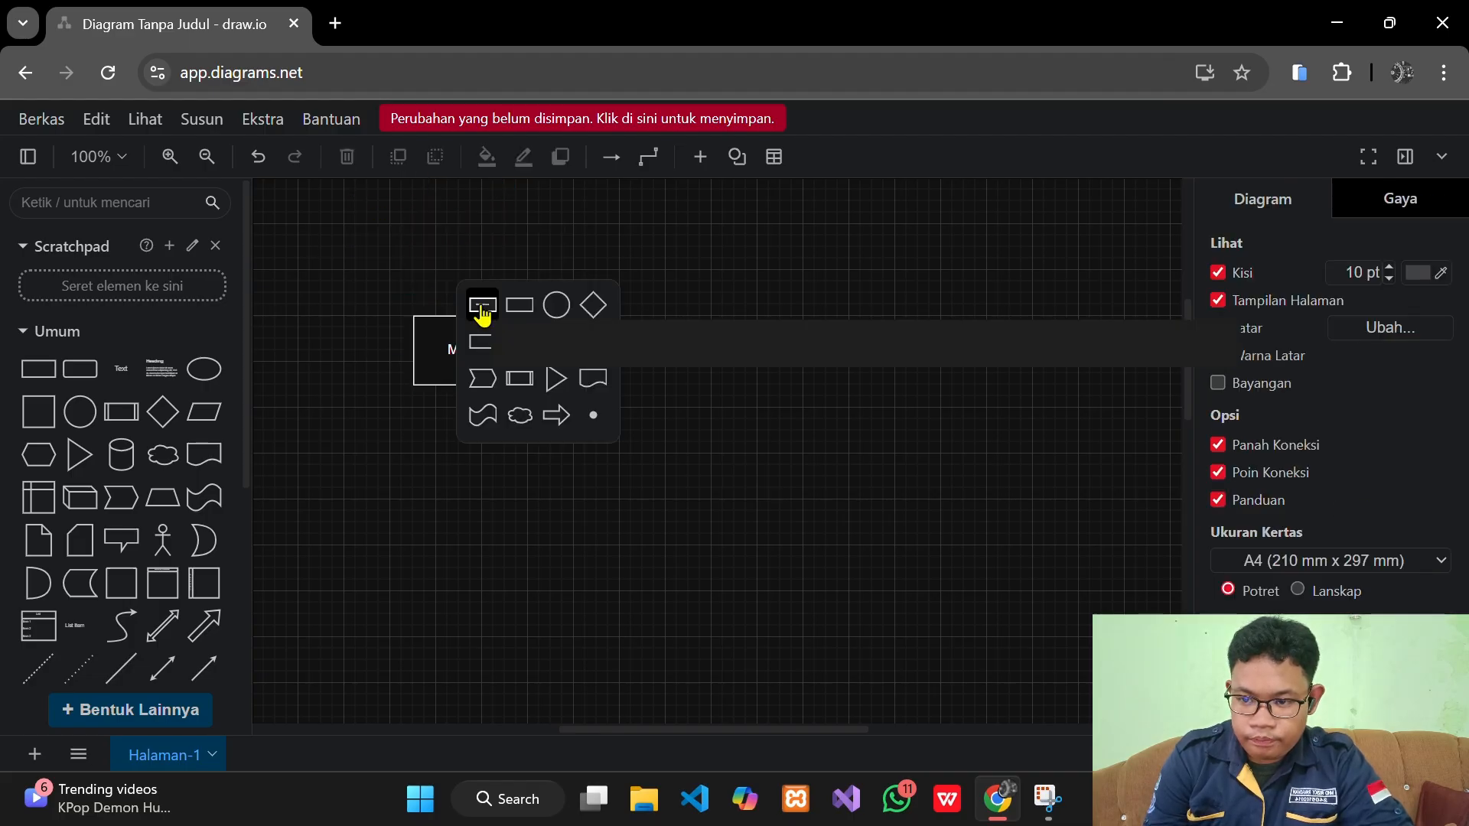
click(556, 306)
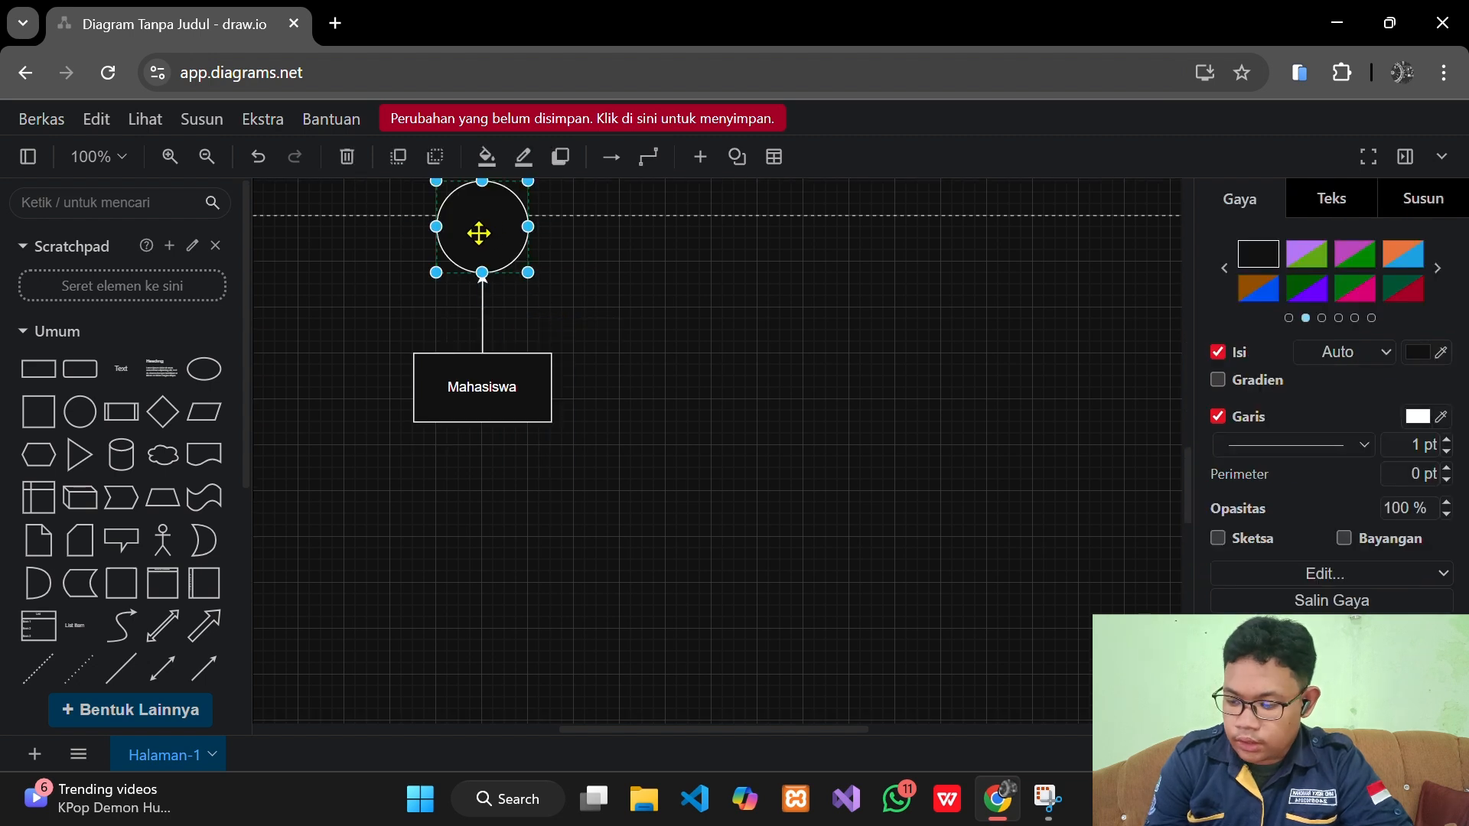
drag(479, 232, 480, 285)
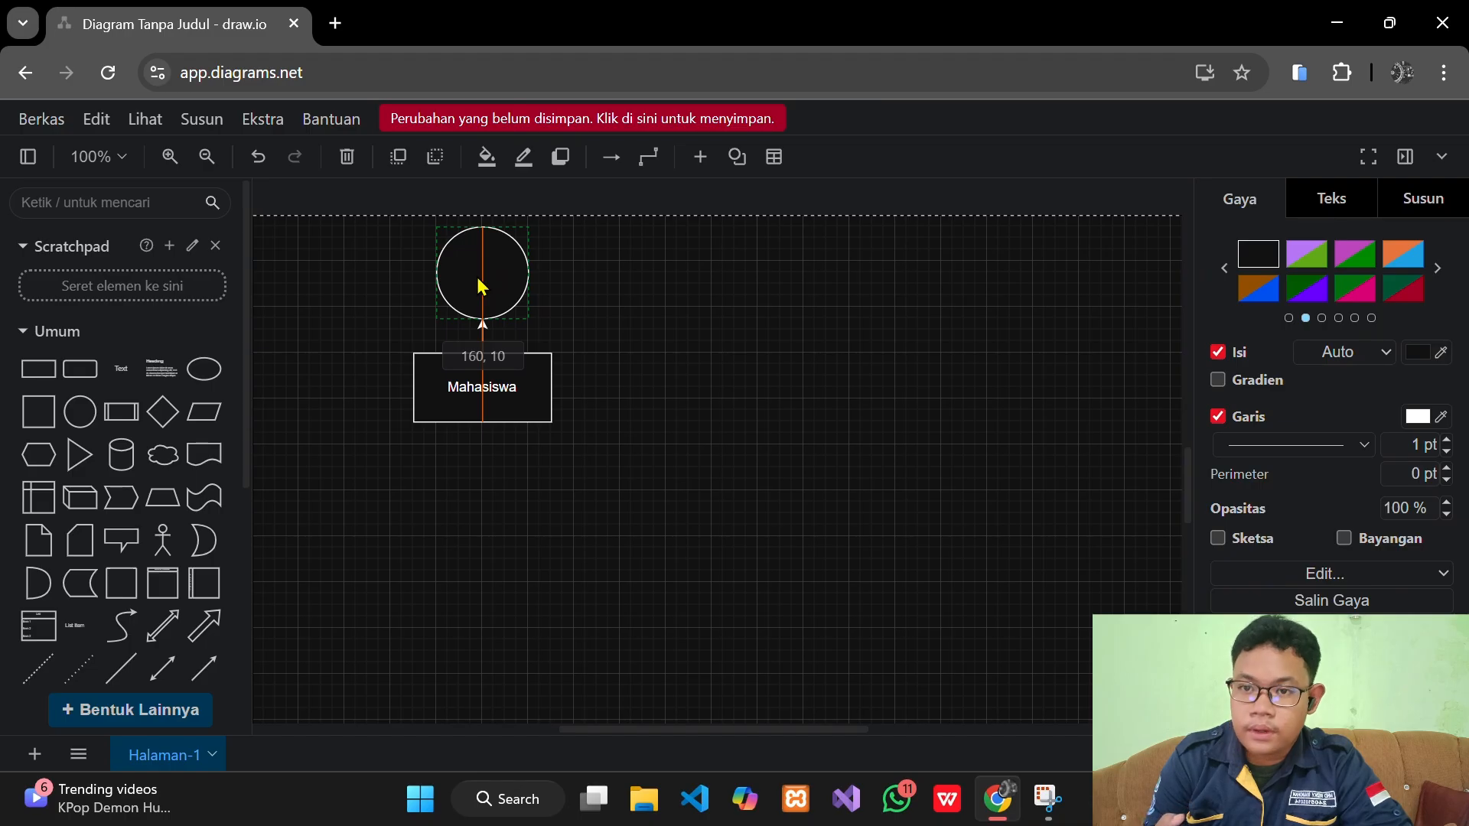
drag(478, 279, 477, 276)
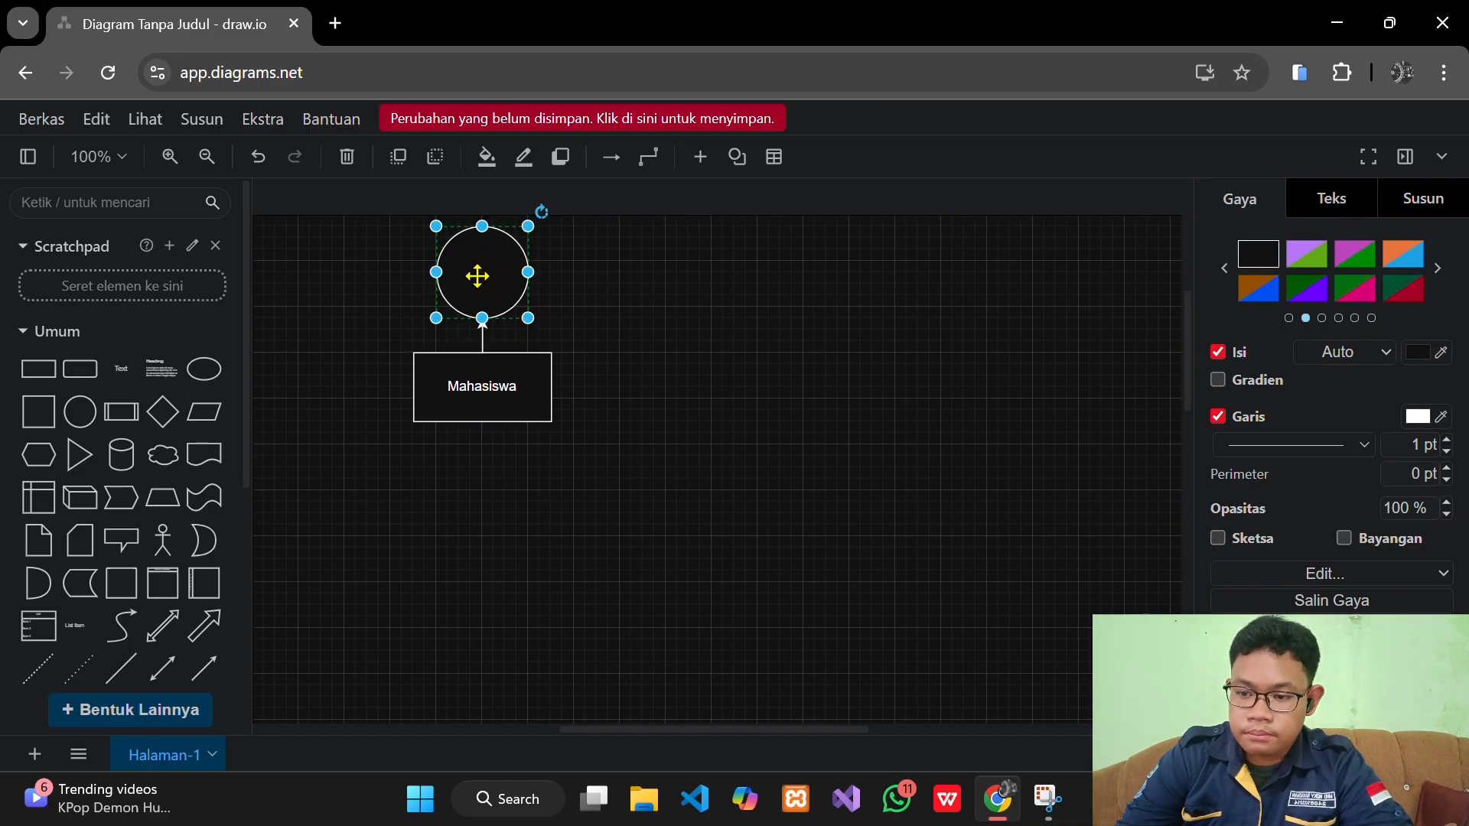
double_click(478, 276)
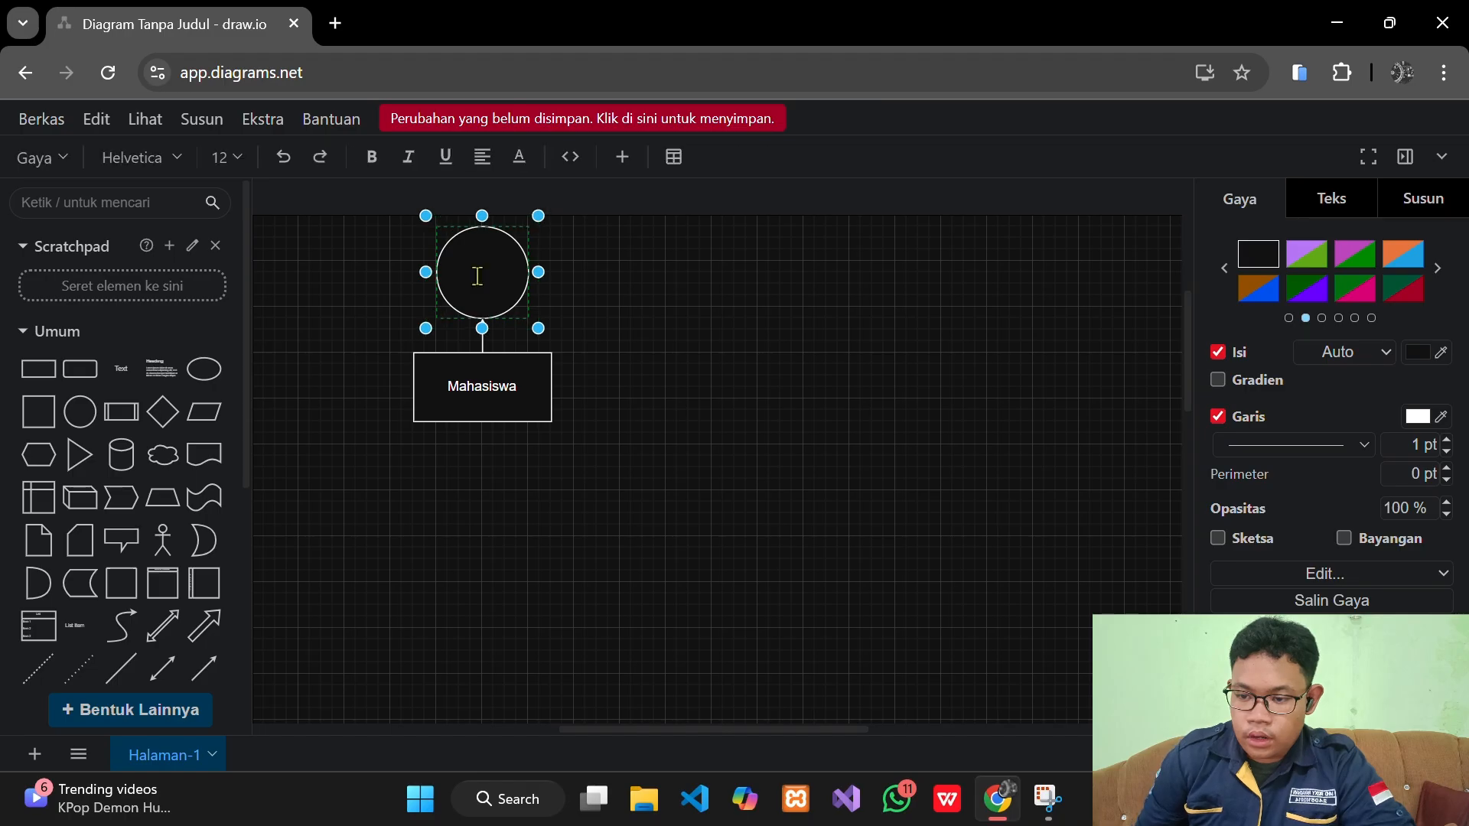
text(nim)
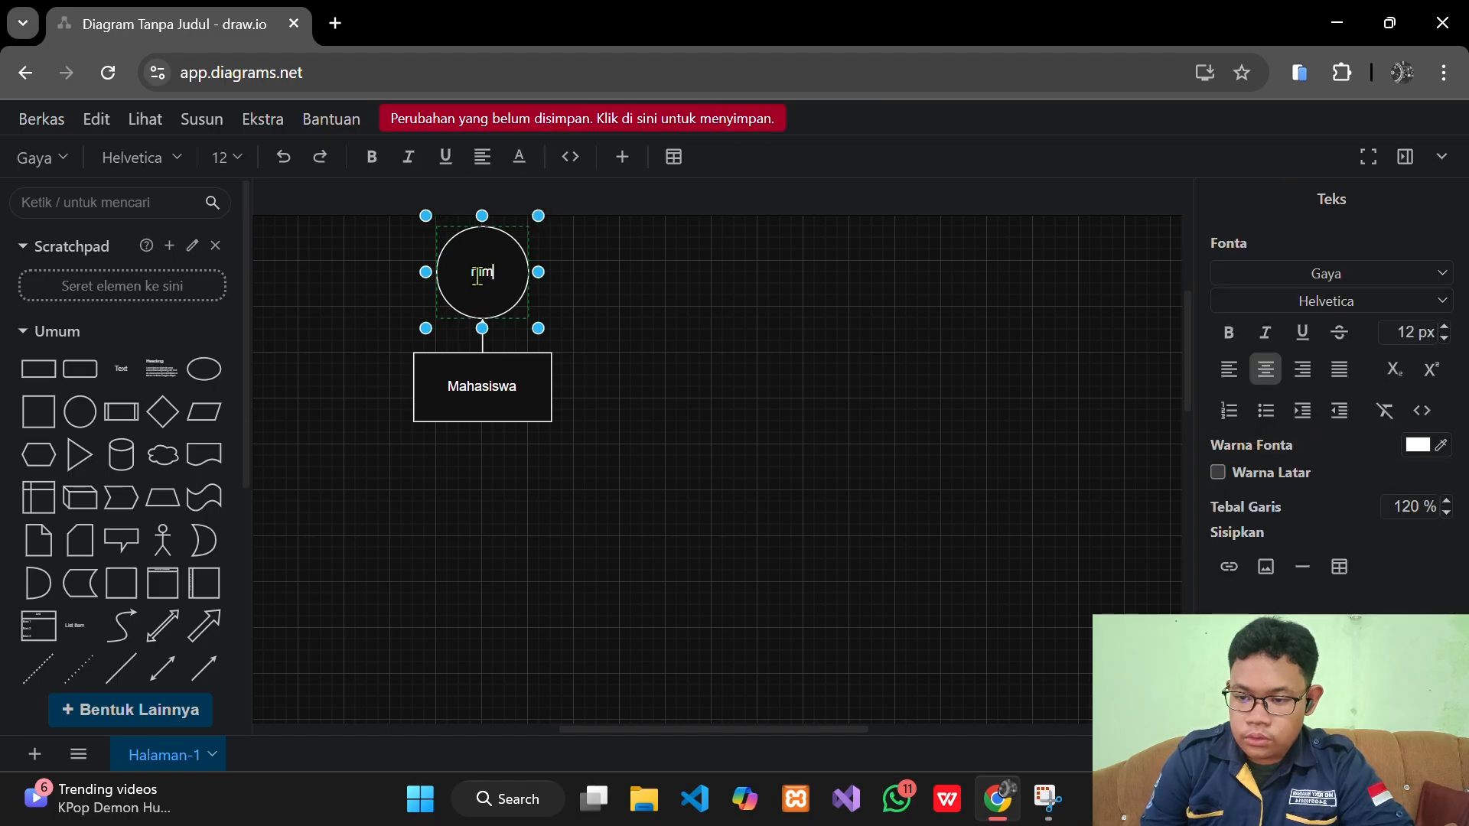
Add a connected circle to the left of the Mahasiswa rectangle, move it close, and label it "prodi"
click(427, 379)
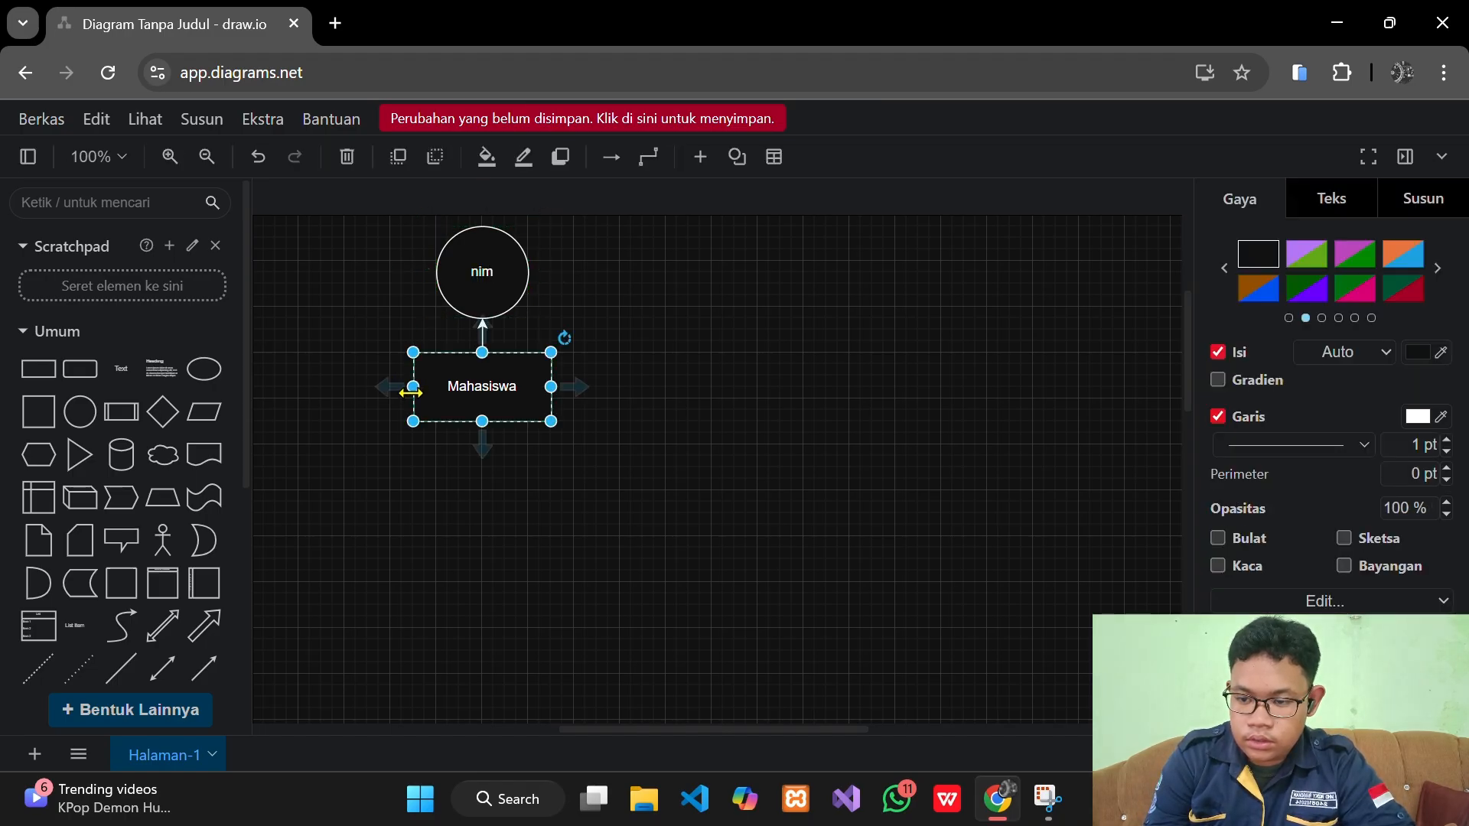
click(411, 386)
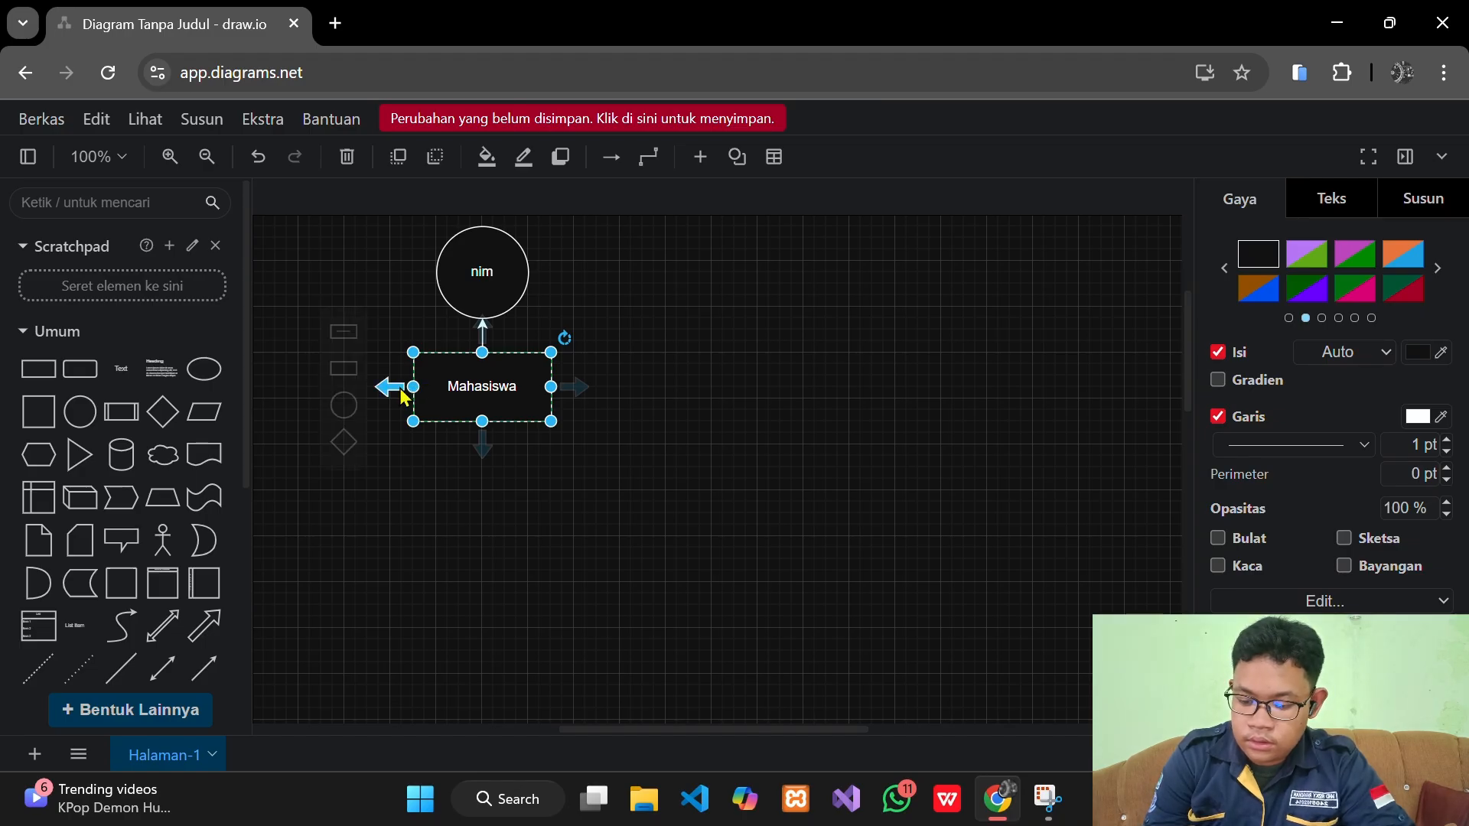
click(402, 388)
click(476, 387)
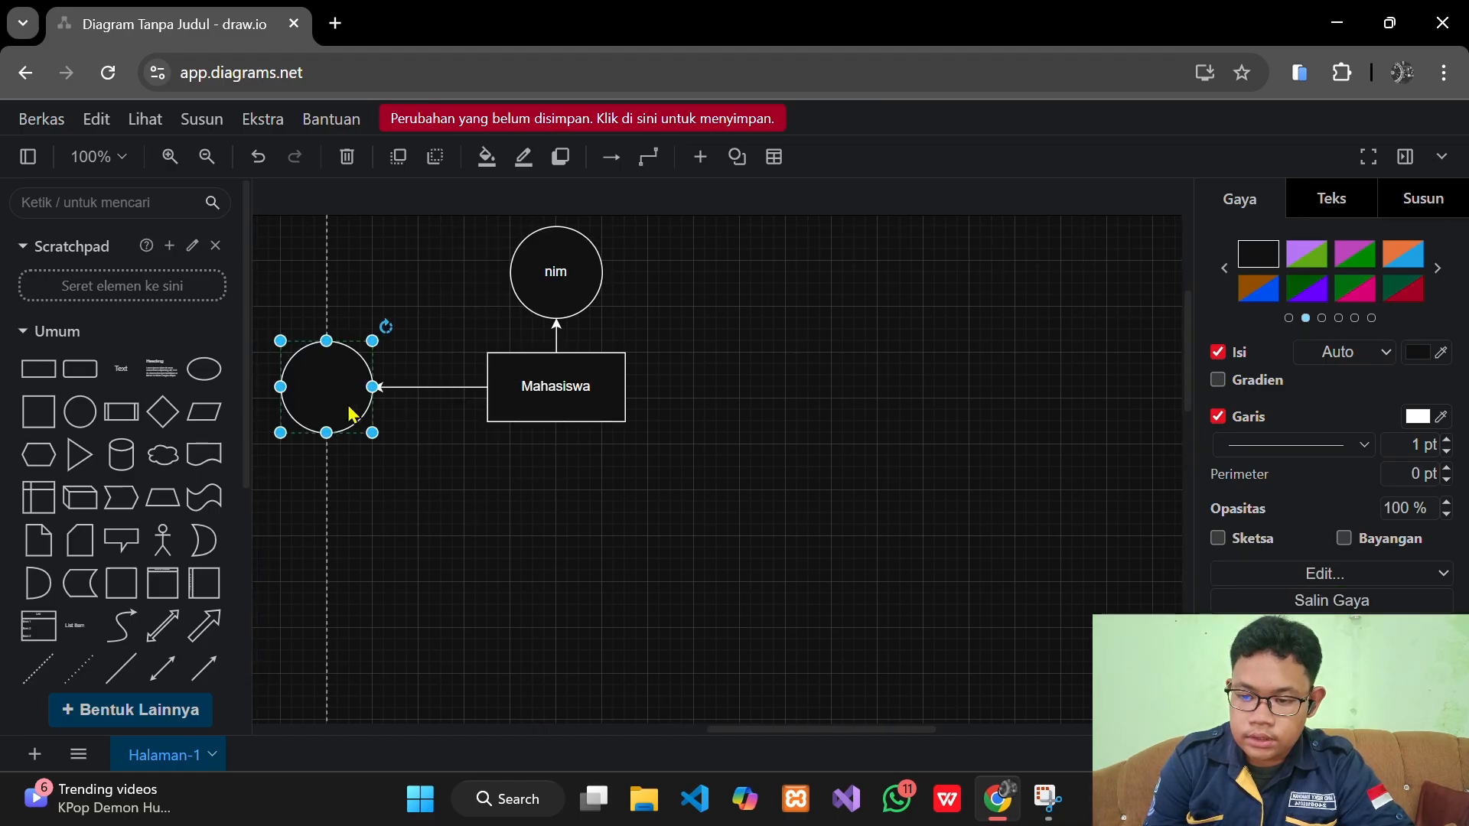
drag(370, 394, 446, 390)
double_click(446, 390)
text(prodi)
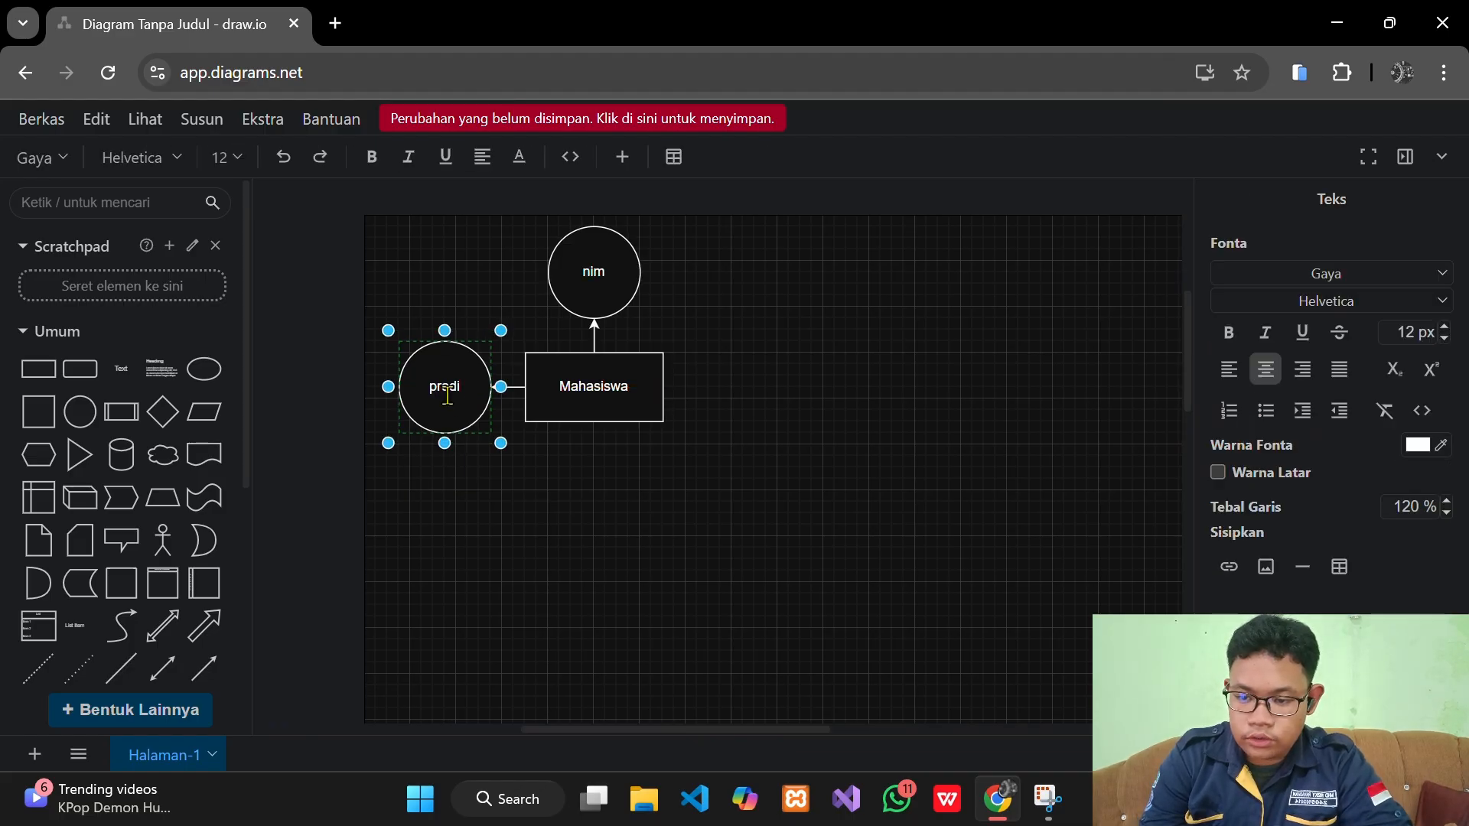
Add a connected circle below the Mahasiswa rectangle, label it "alamat", and move it closer to the rectangle
click(585, 412)
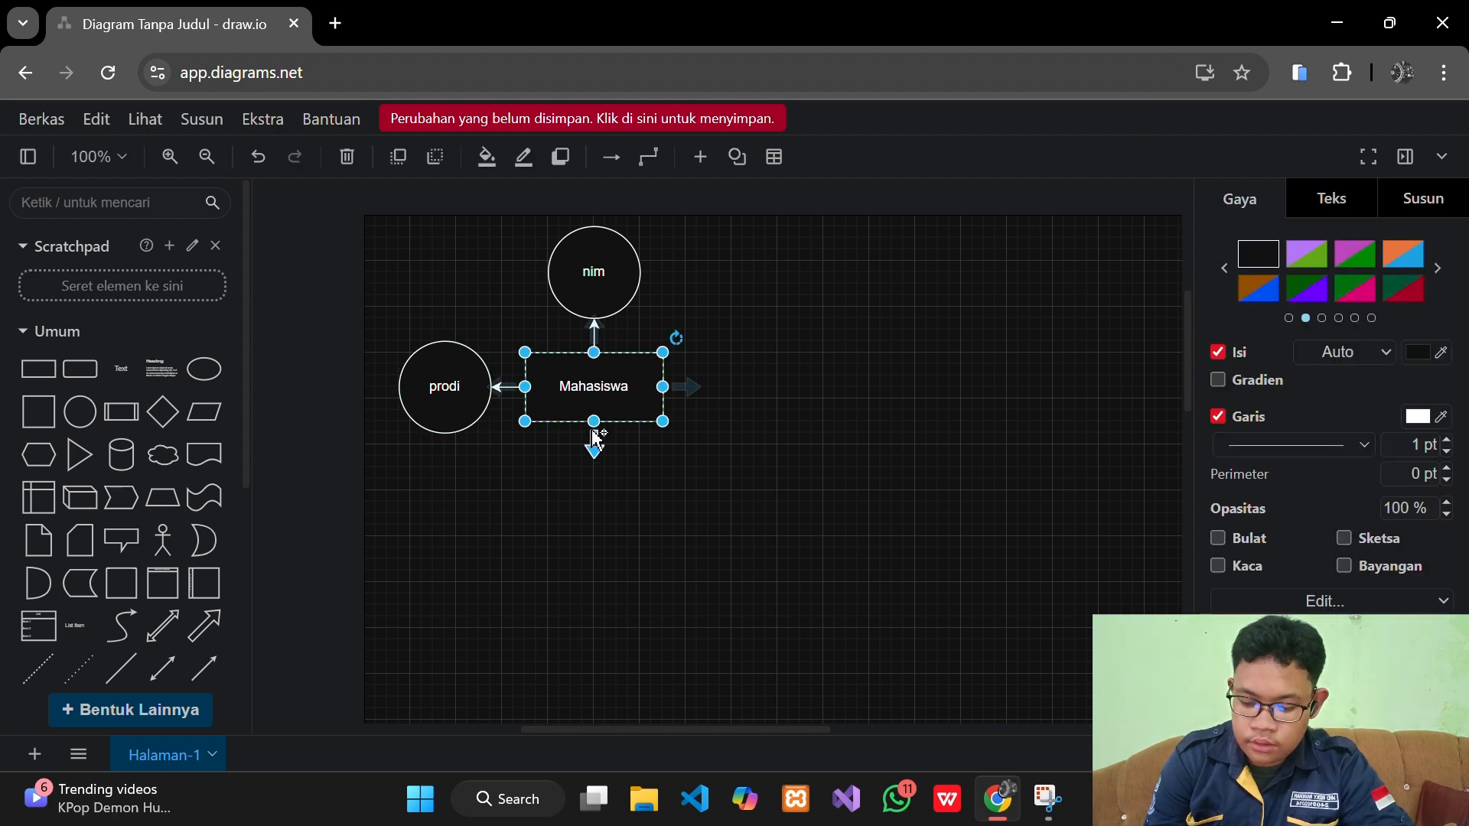
click(594, 440)
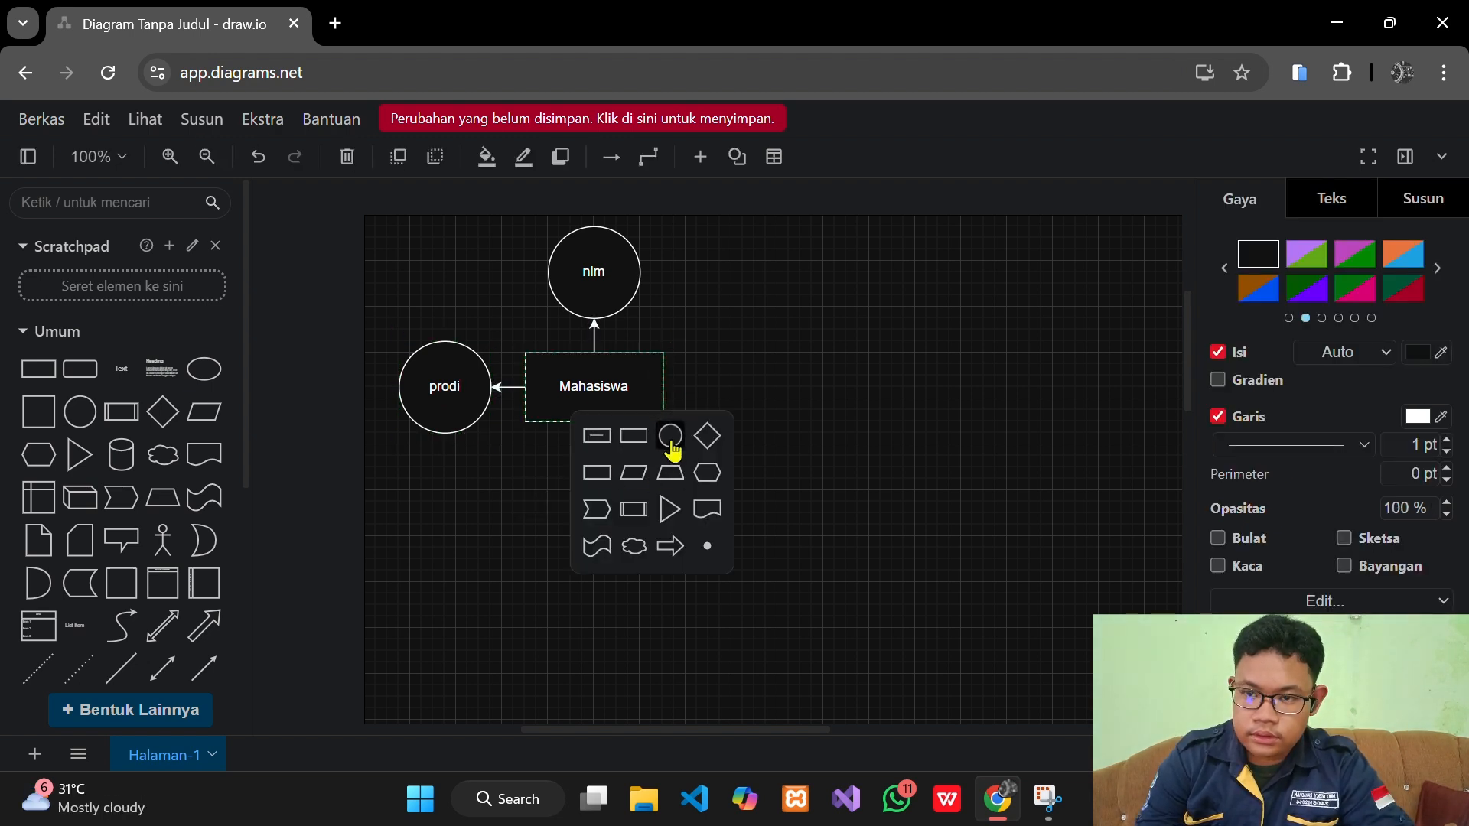
click(671, 440)
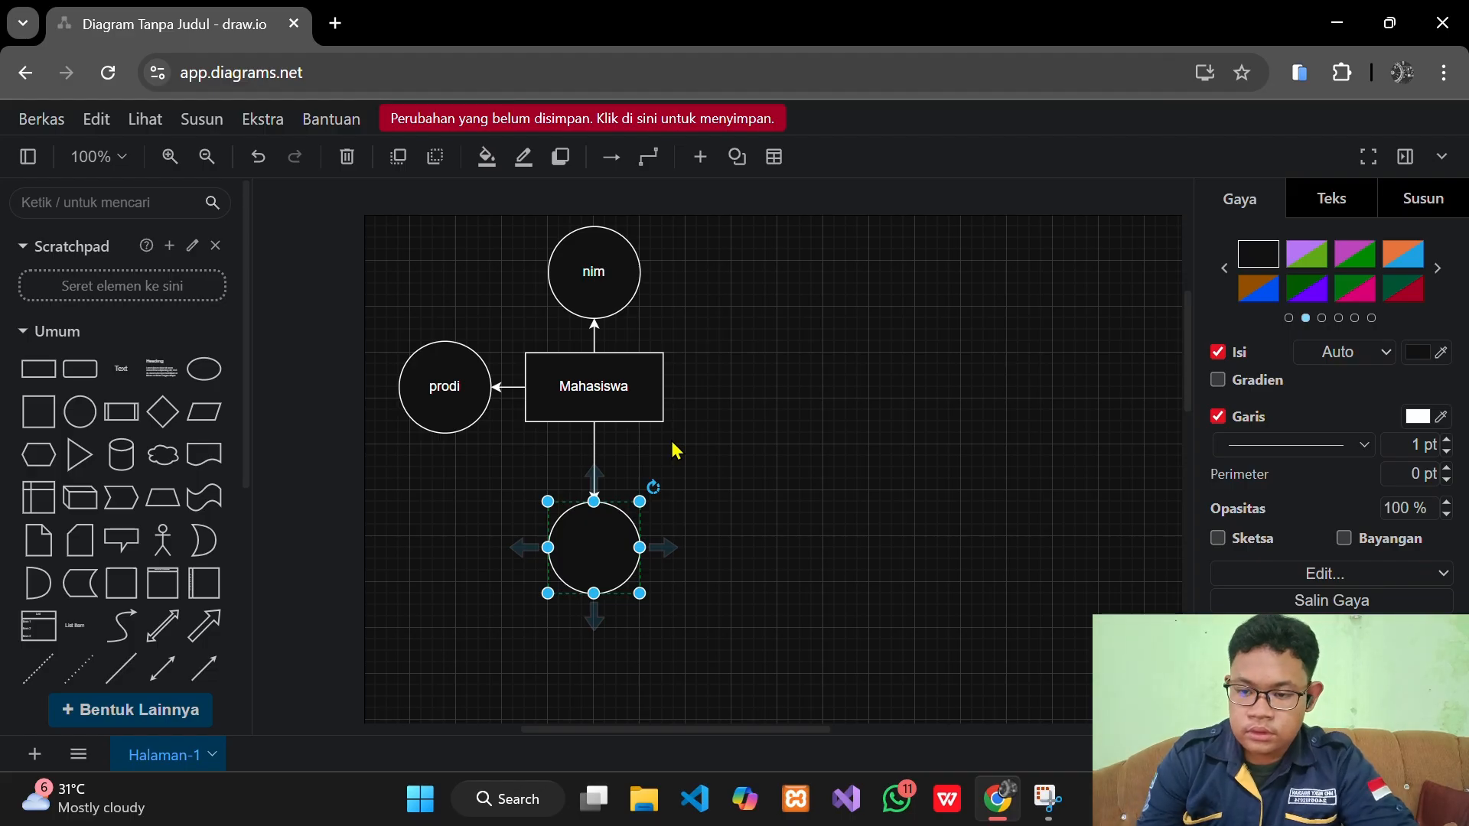
text(alamat)
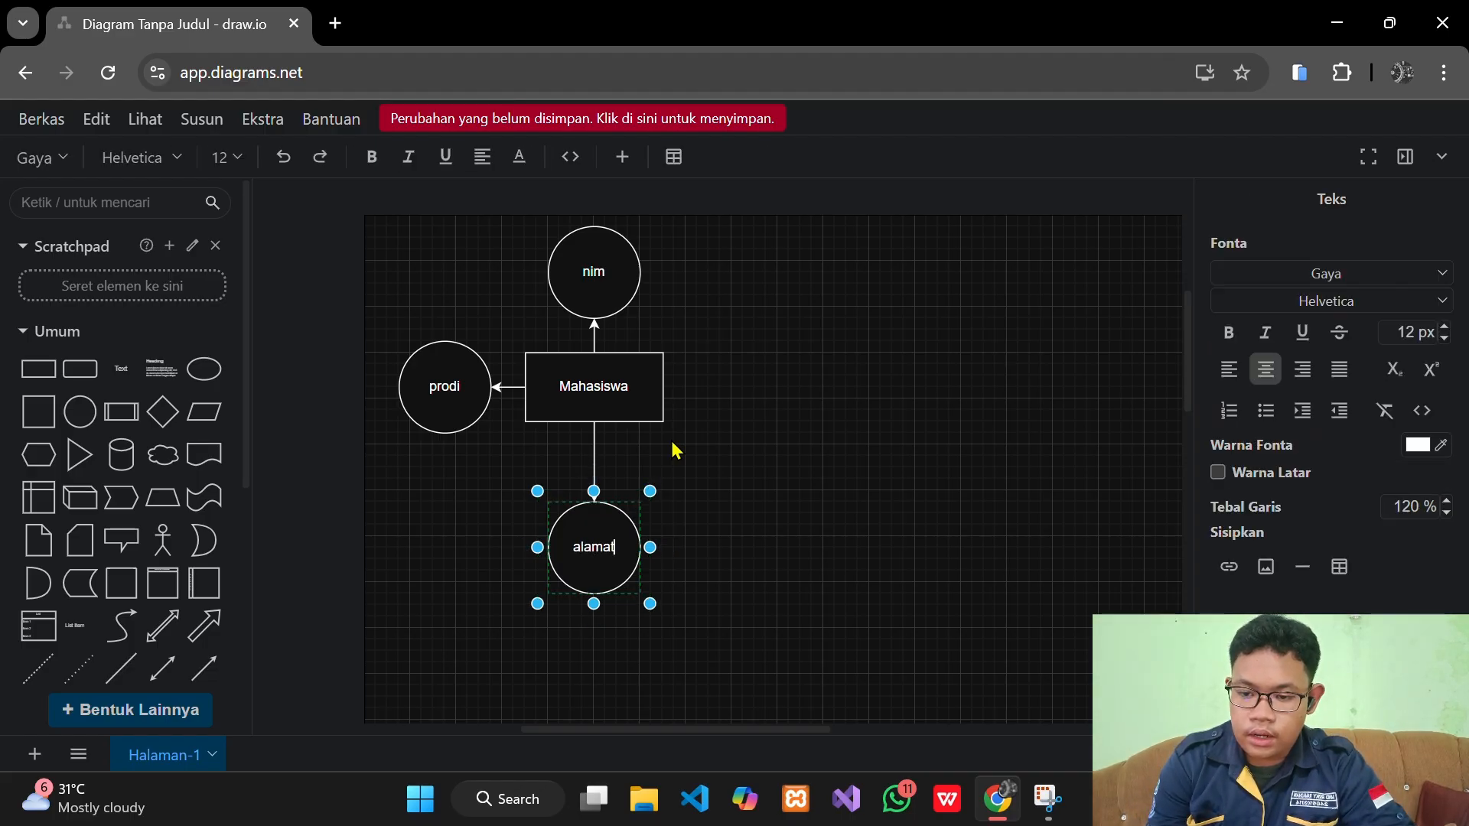
click(609, 527)
drag(609, 528, 610, 482)
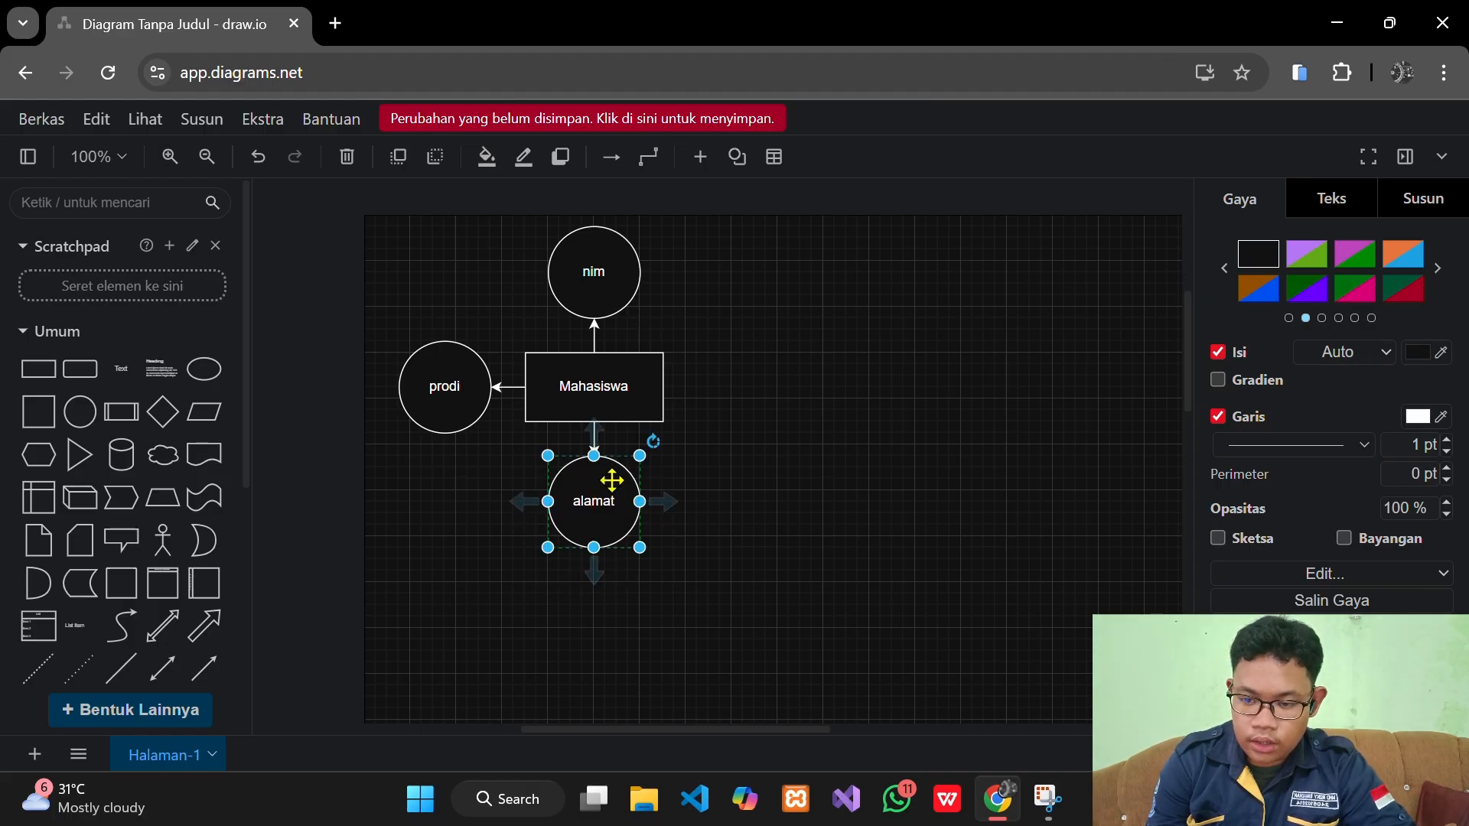
Add a diamond connected by an arrow to the right of the Mahasiswa rectangle and move it closer
click(846, 497)
scroll(845, 497, down, 1)
scroll(845, 497, down, 2)
key(Tab)
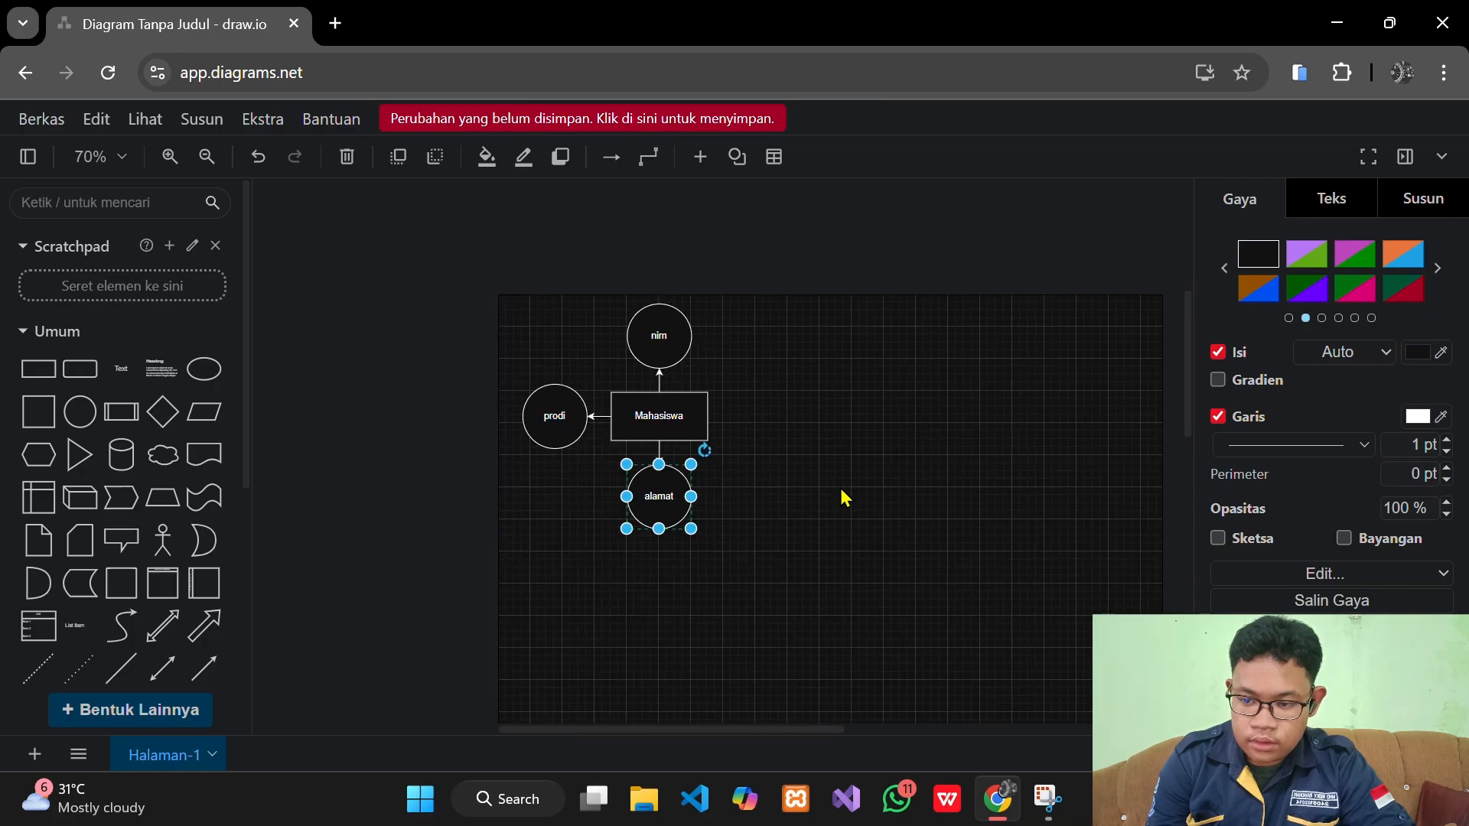
scroll(845, 497, up, 1)
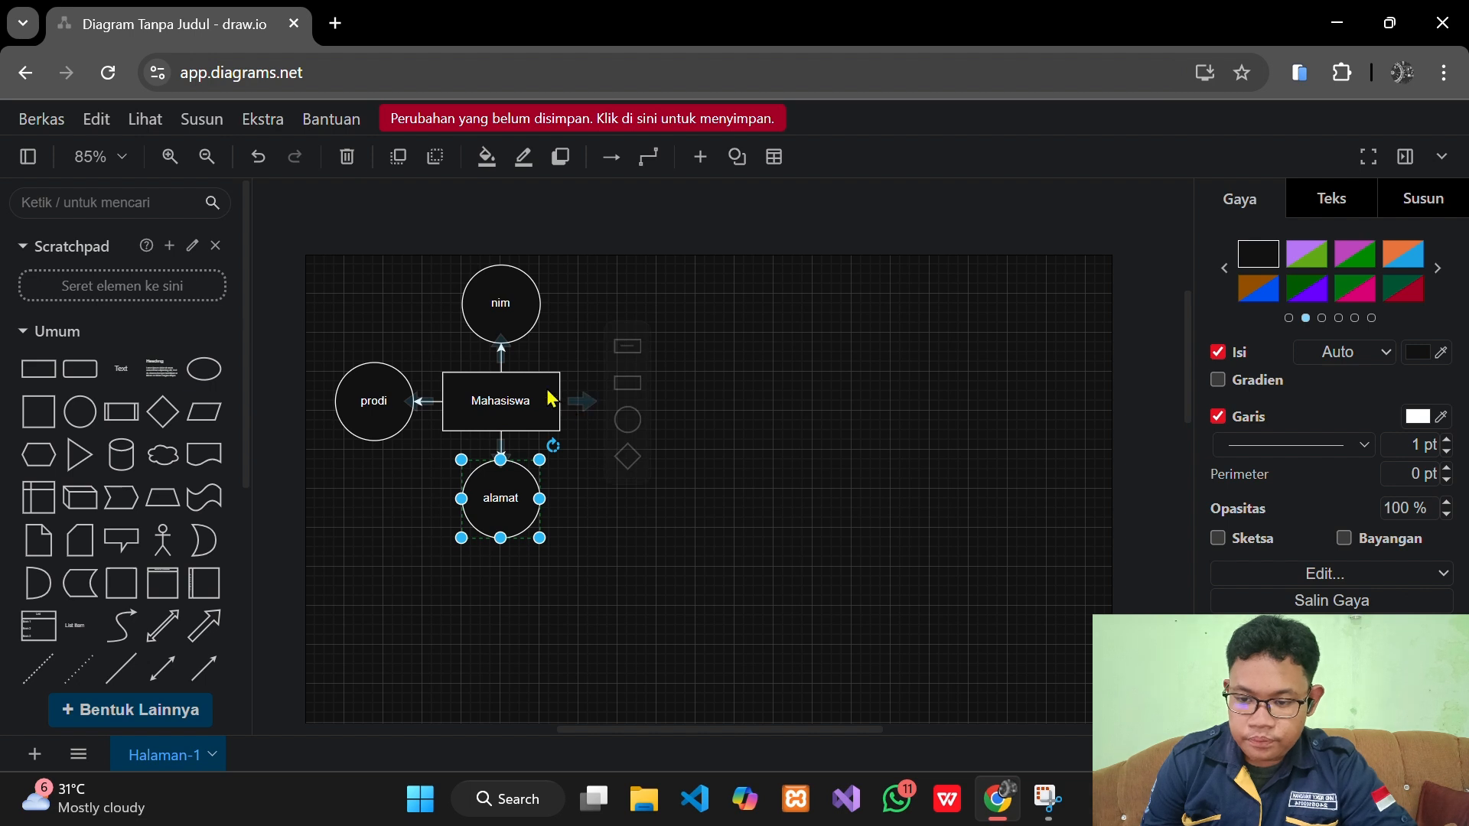
click(636, 459)
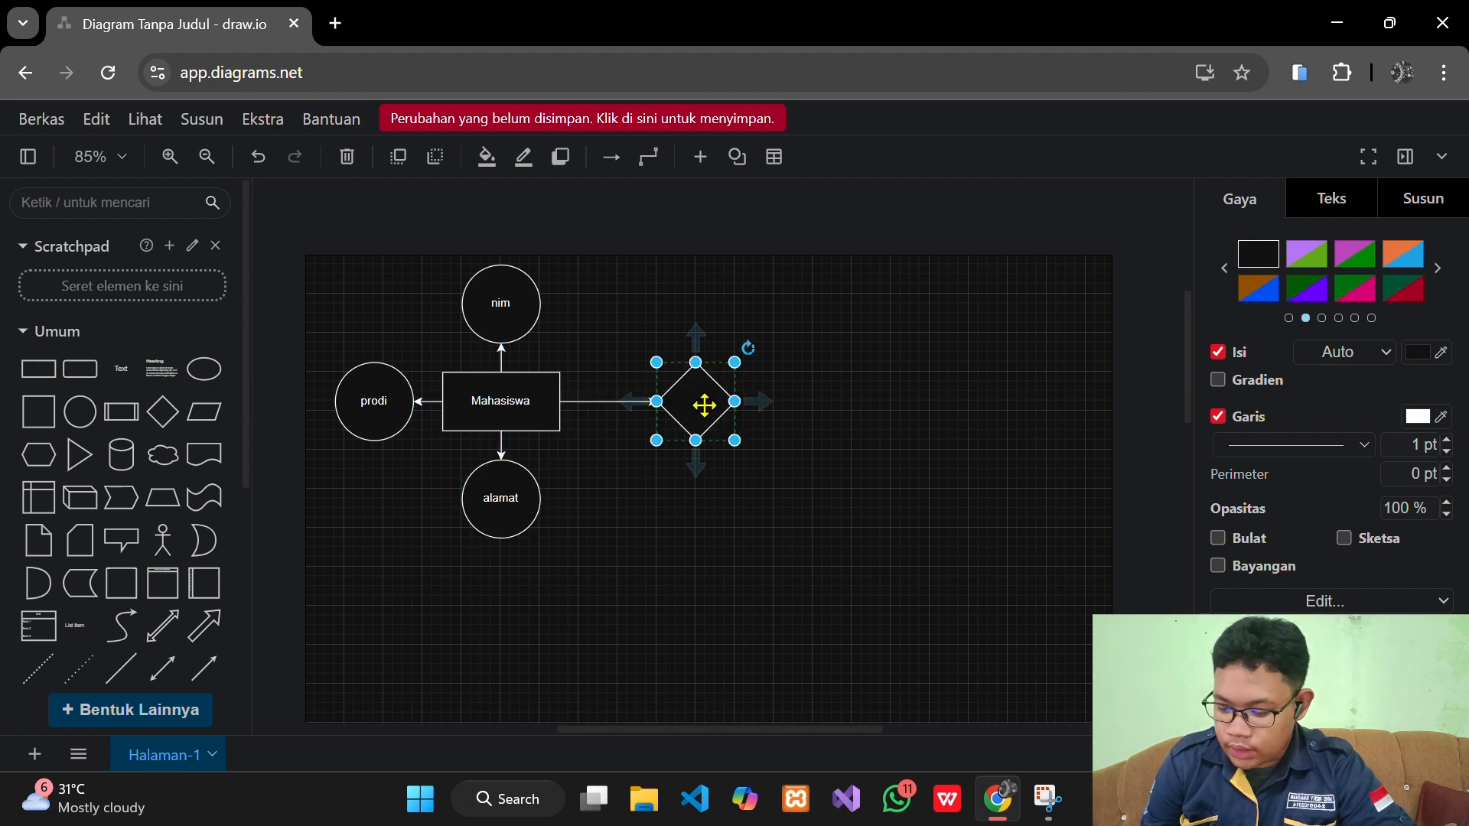
drag(705, 407, 664, 405)
Label the relationship diamond "Mendaftar"
double_click(664, 405)
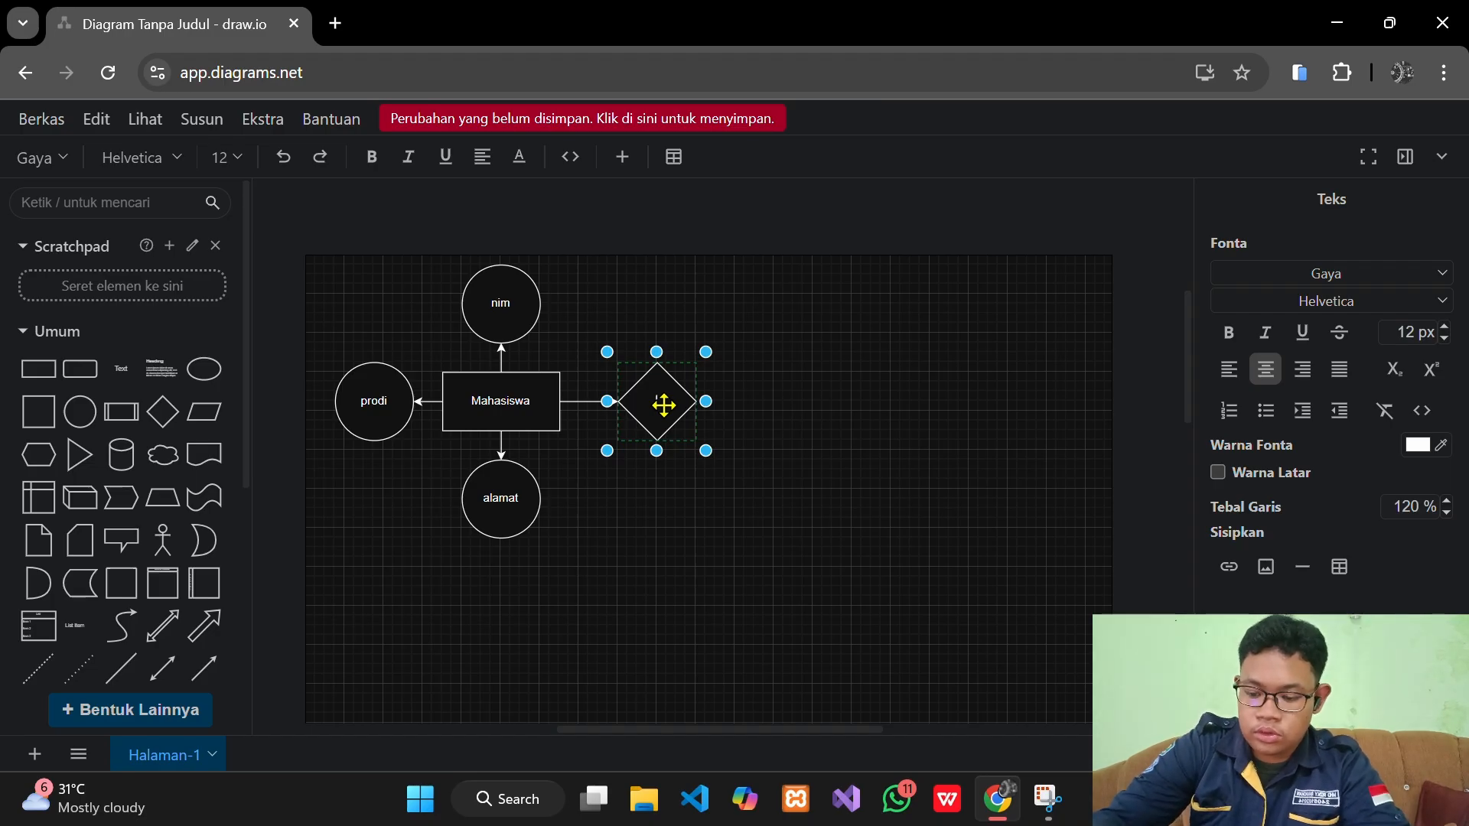
text(Mengikat)
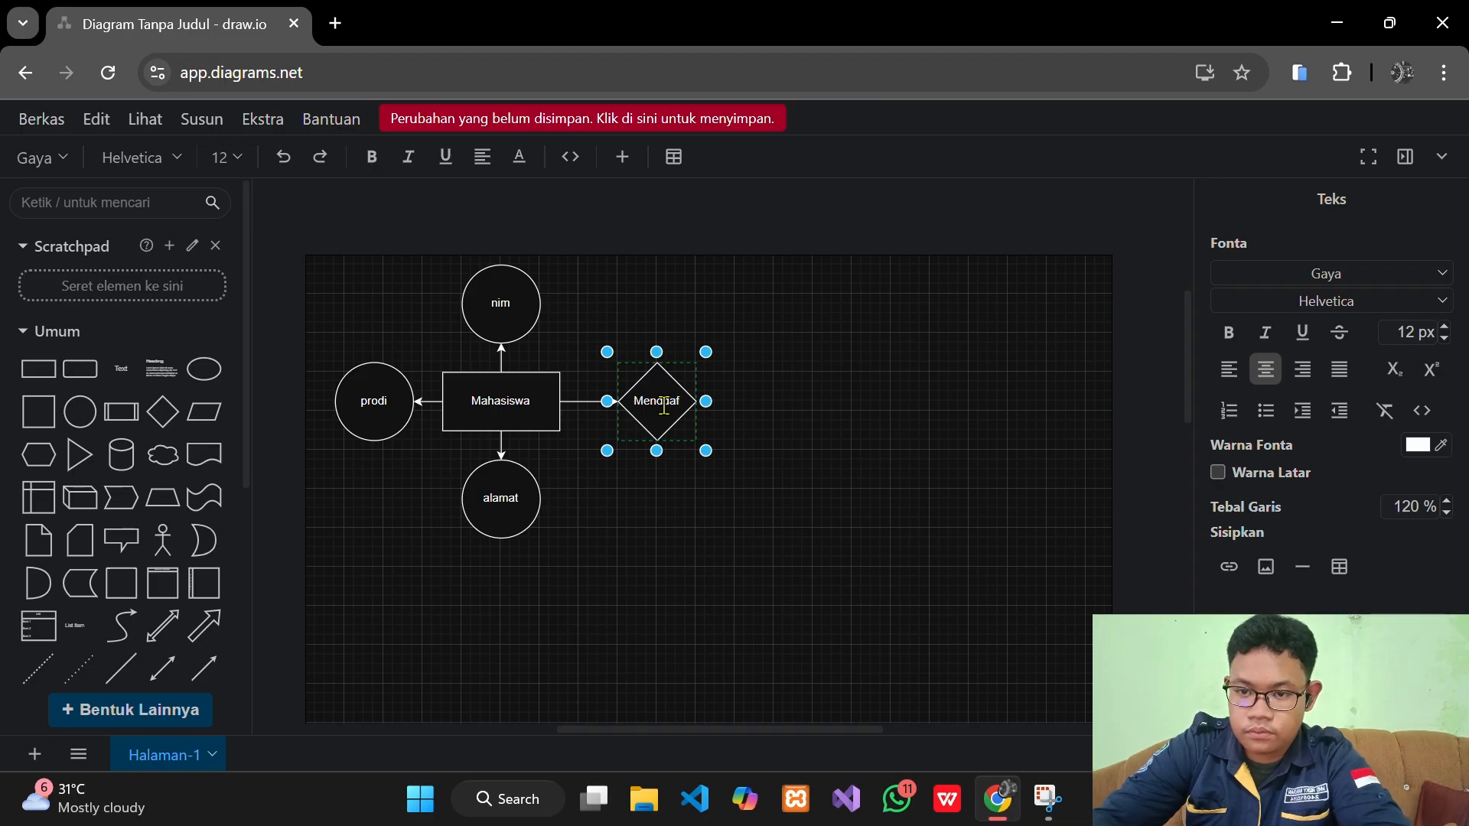
key(BackSpace)
key(BackSpace)
text(f)
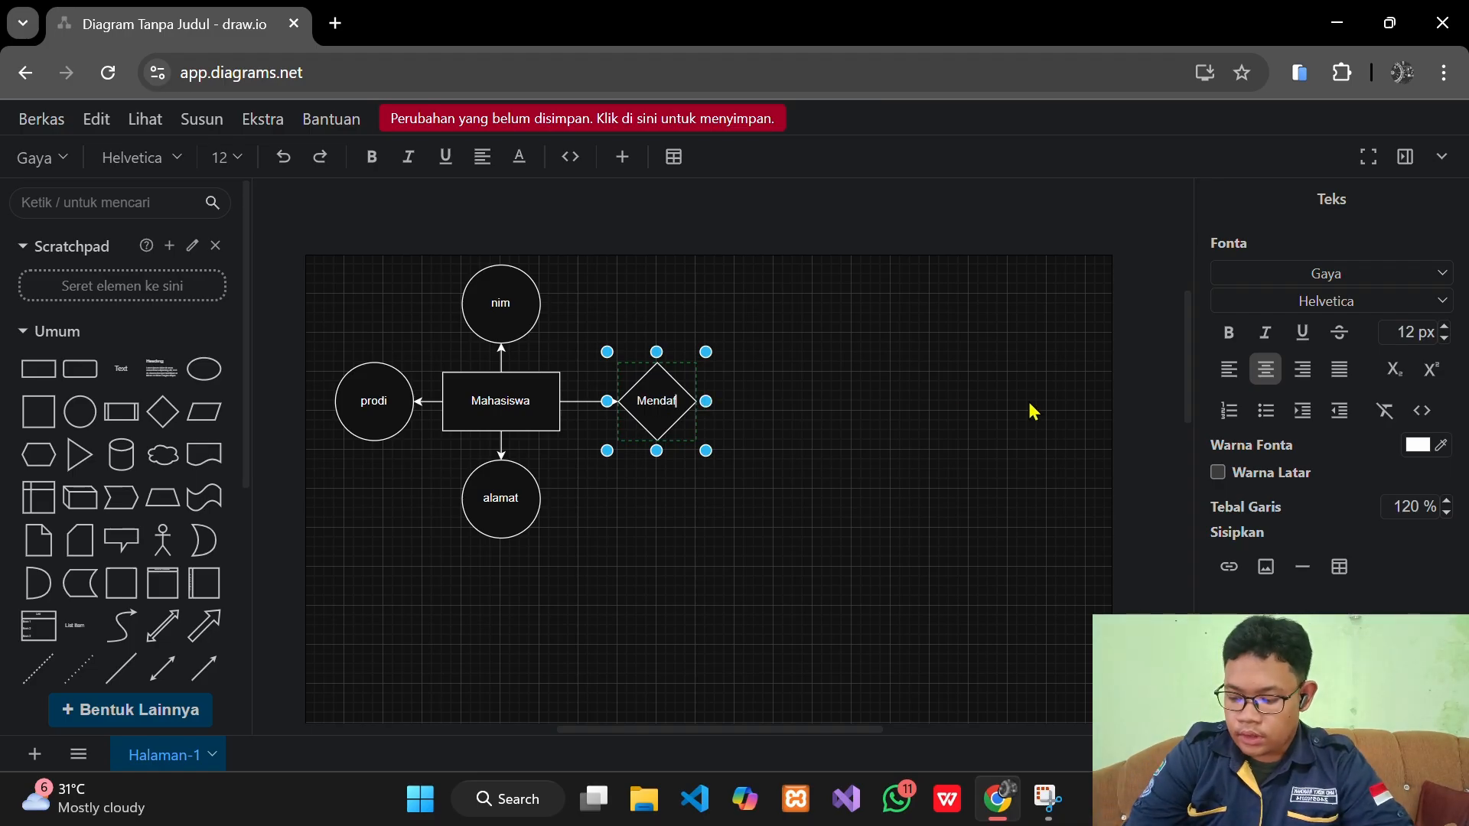
text(tar)
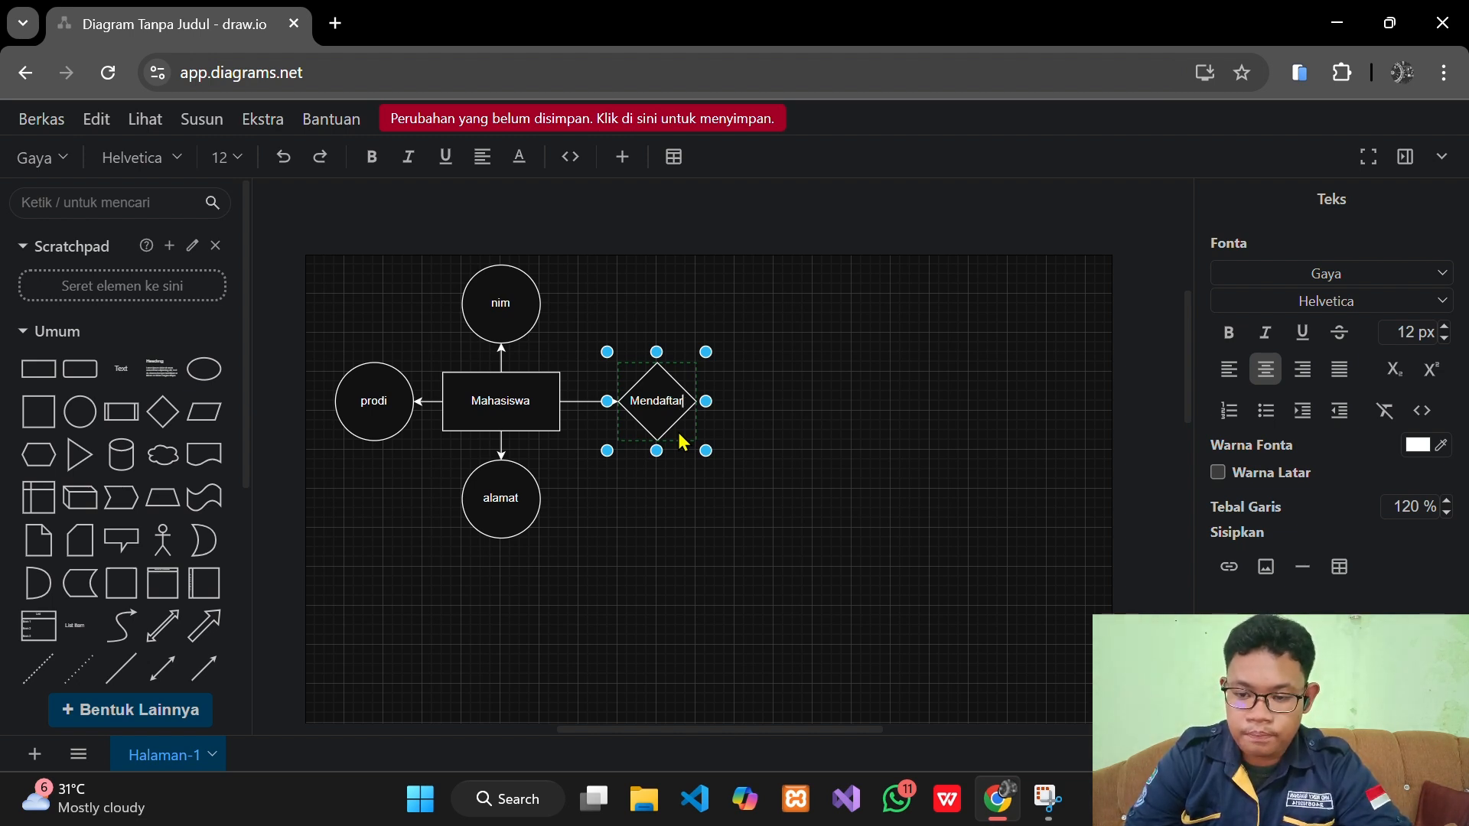
click(612, 355)
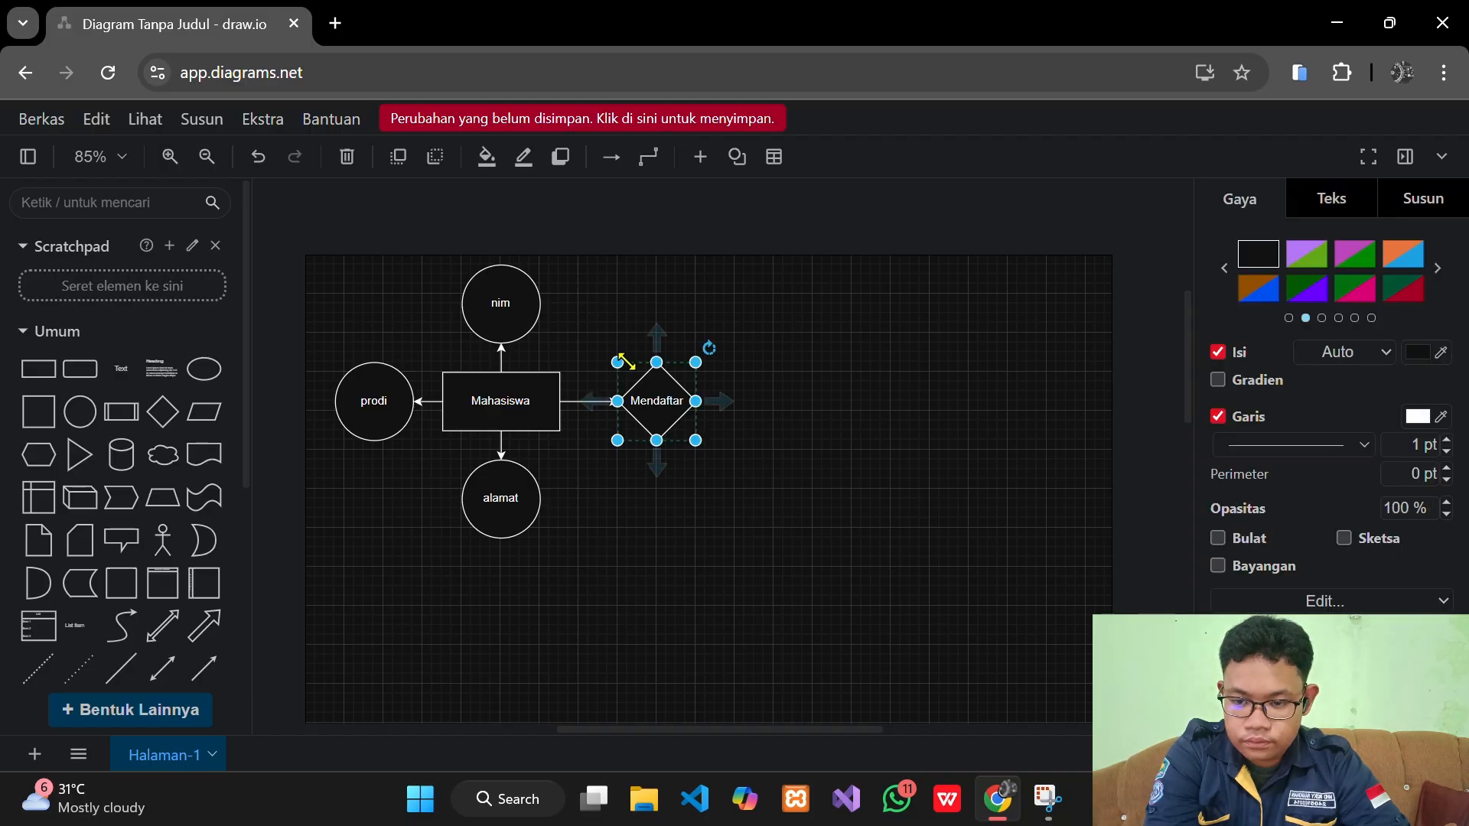
click(769, 511)
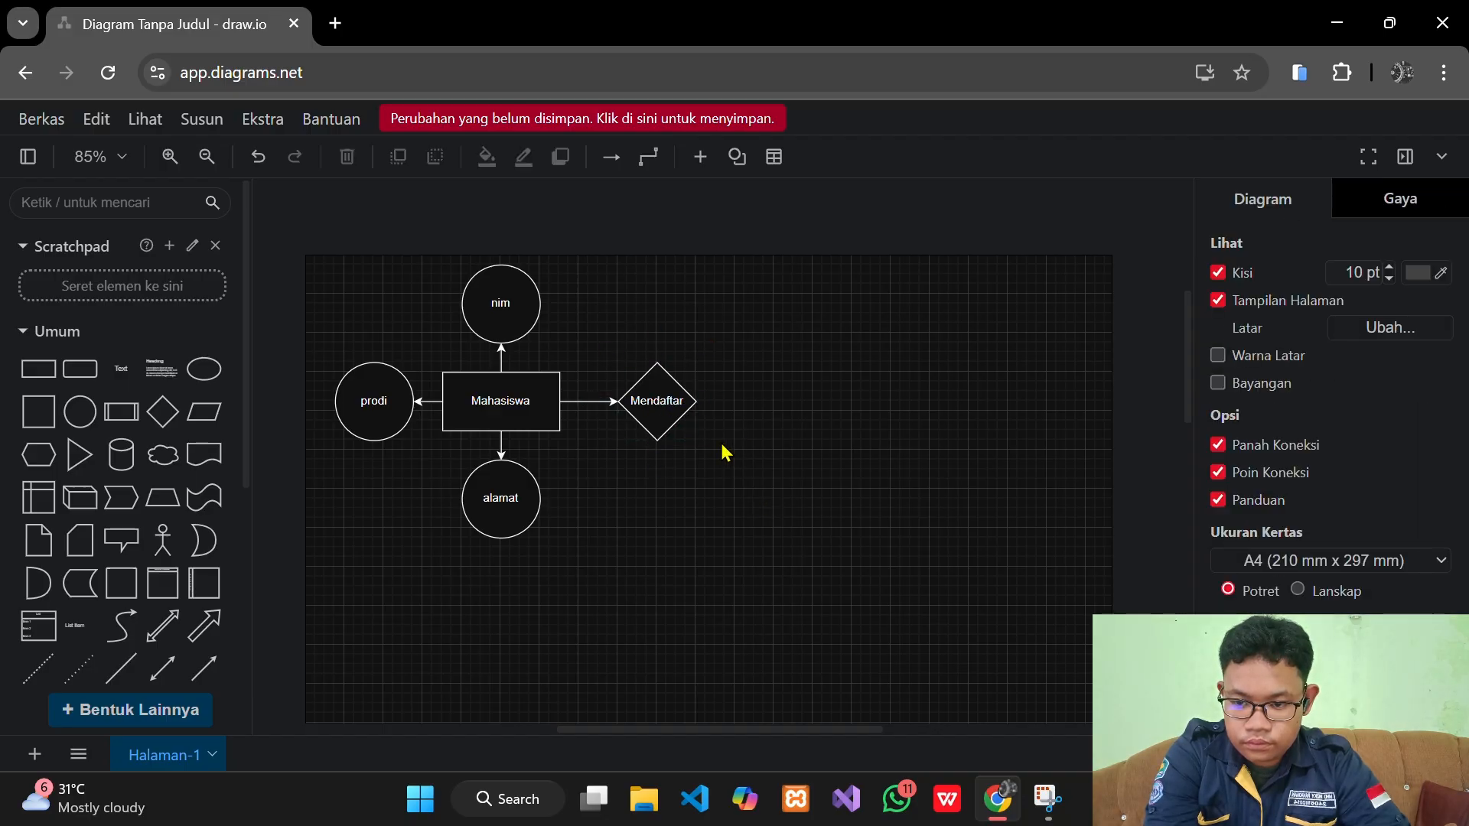
Add a connected circle above the Mendaftar diamond, move it to the diamond's upper left, and label it "jurusan"
mouse_move(658, 388)
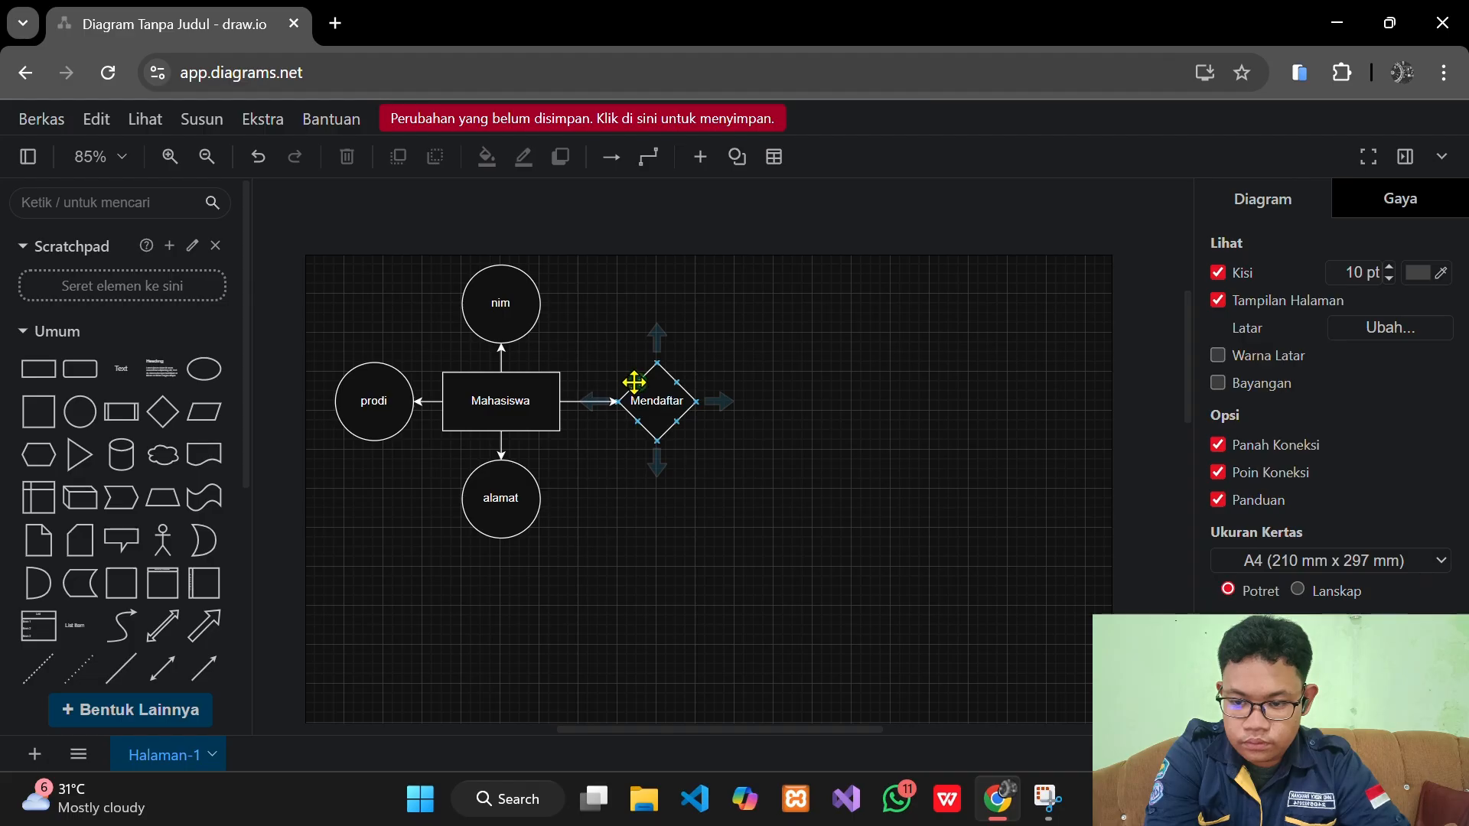
click(637, 388)
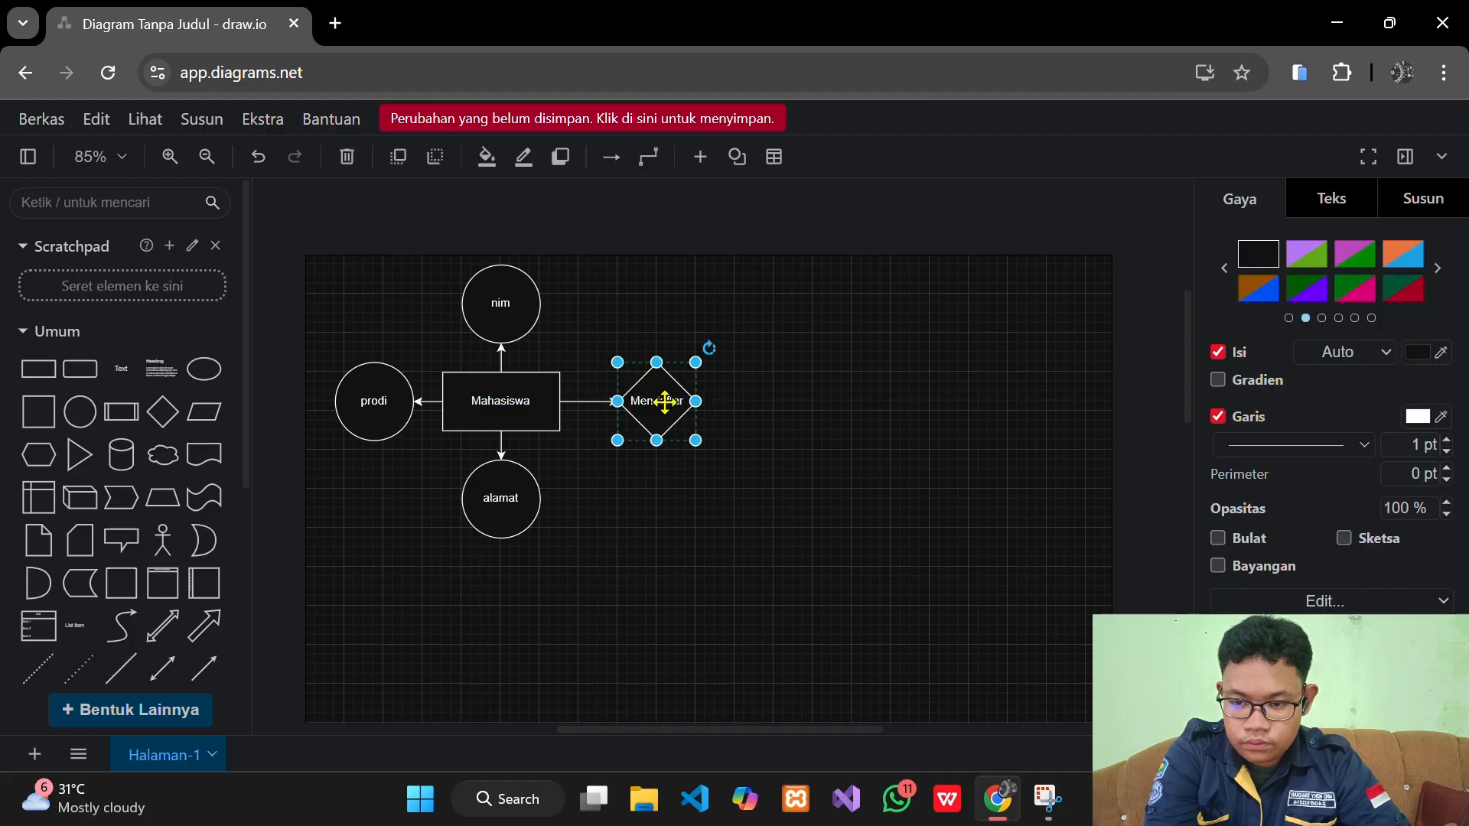
click(774, 486)
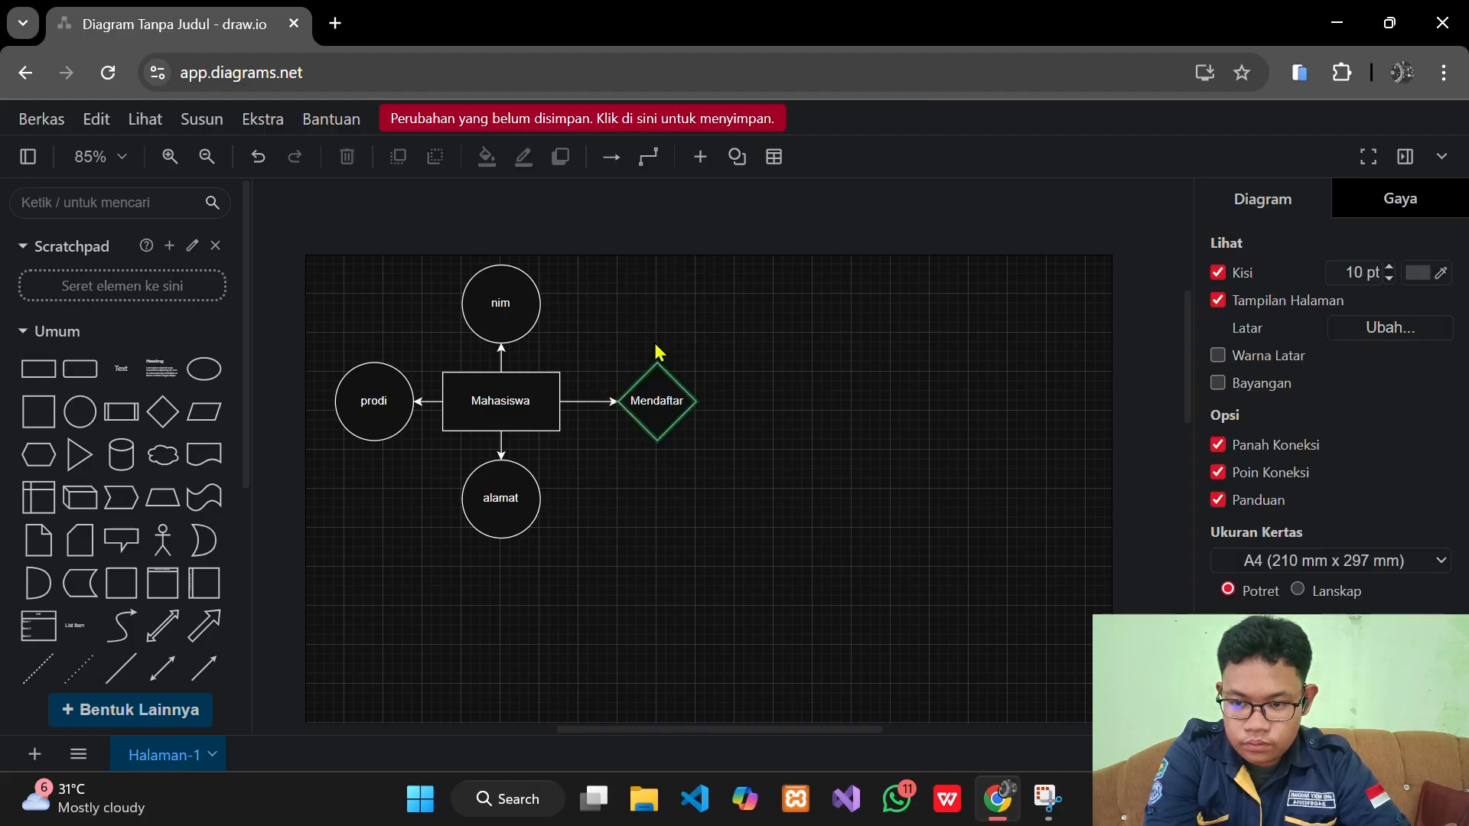
click(658, 341)
click(729, 342)
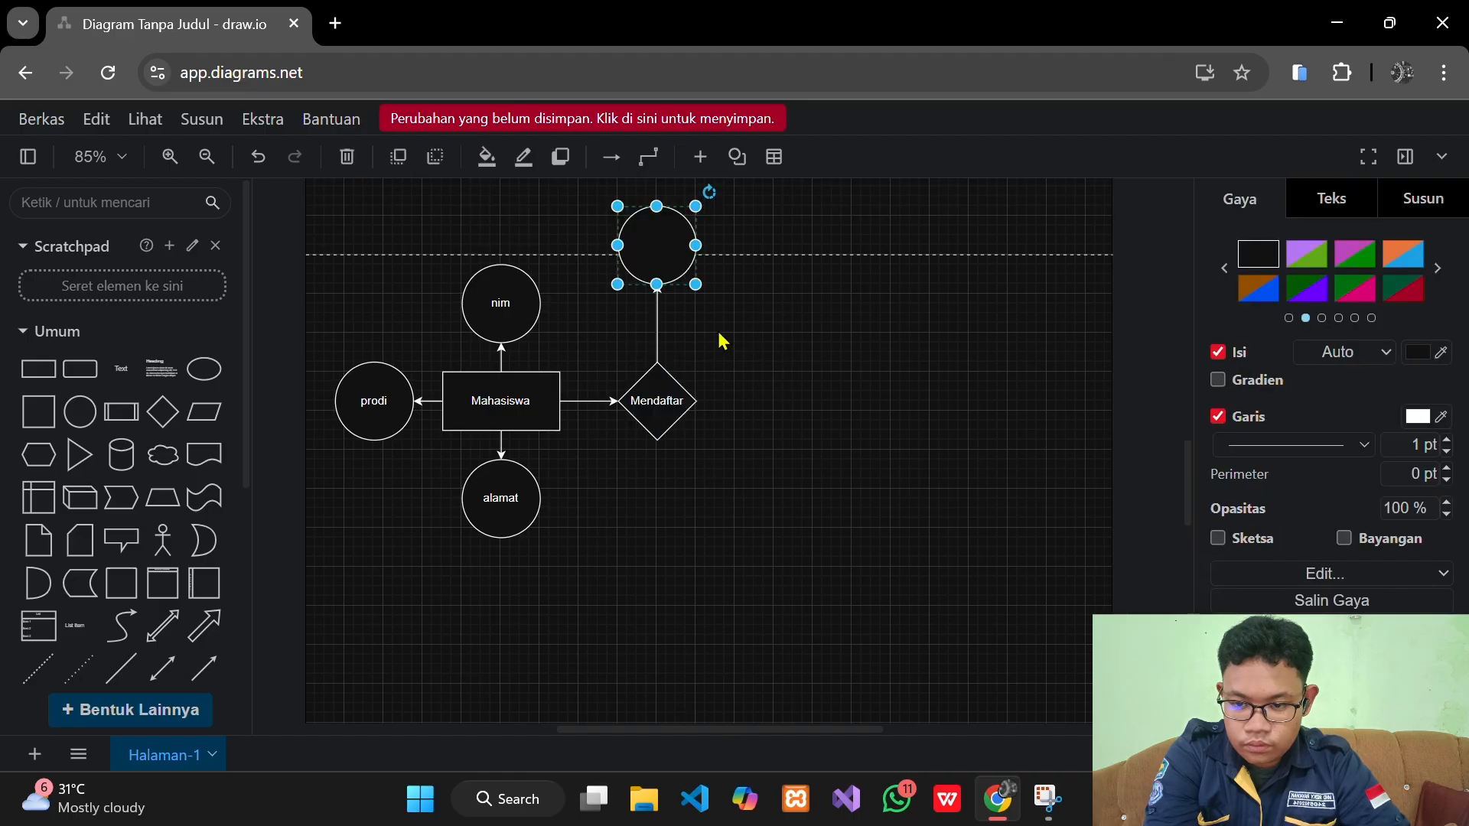
drag(668, 246, 623, 325)
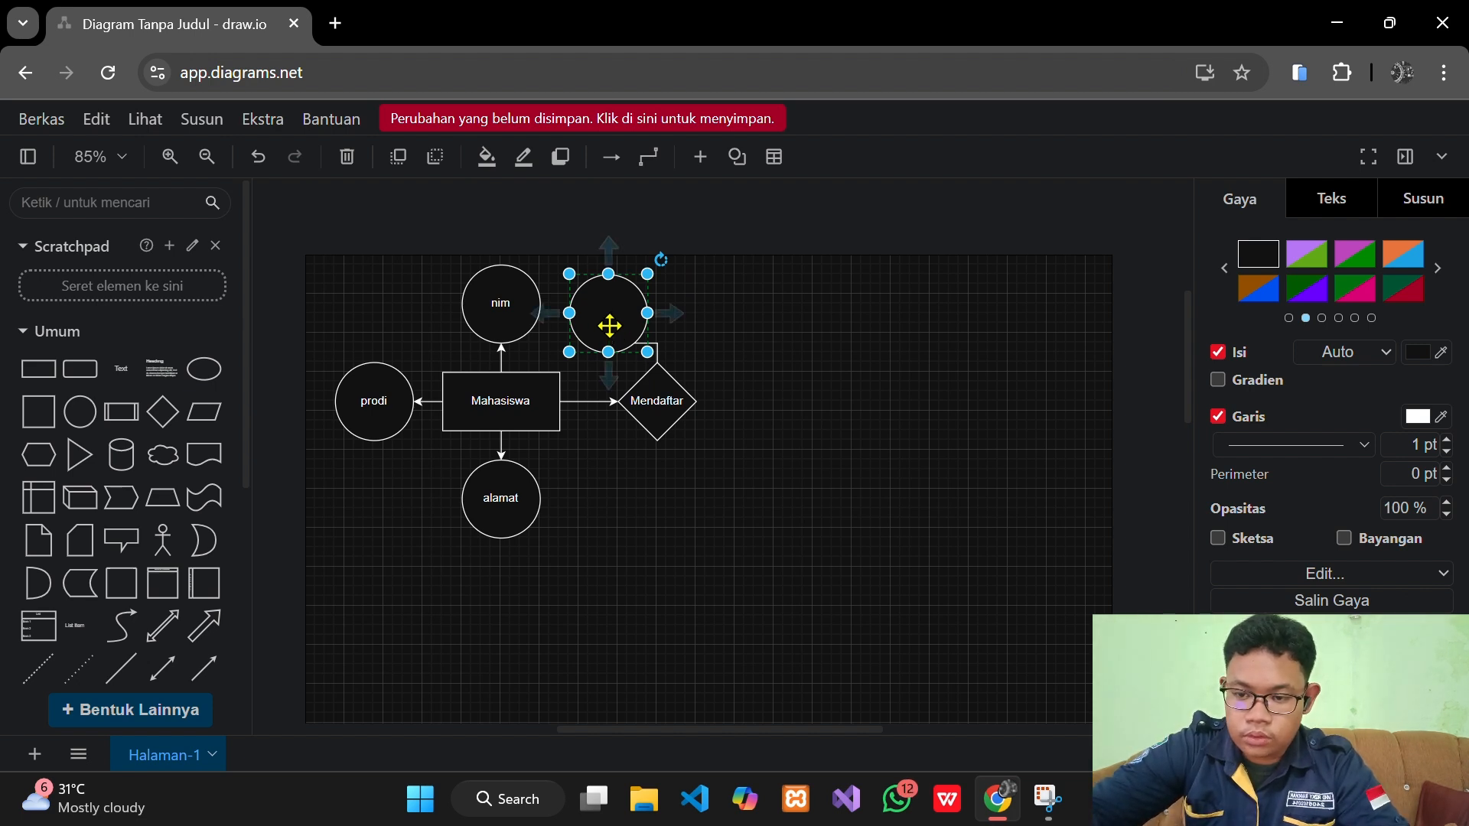
double_click(610, 326)
text(nim)
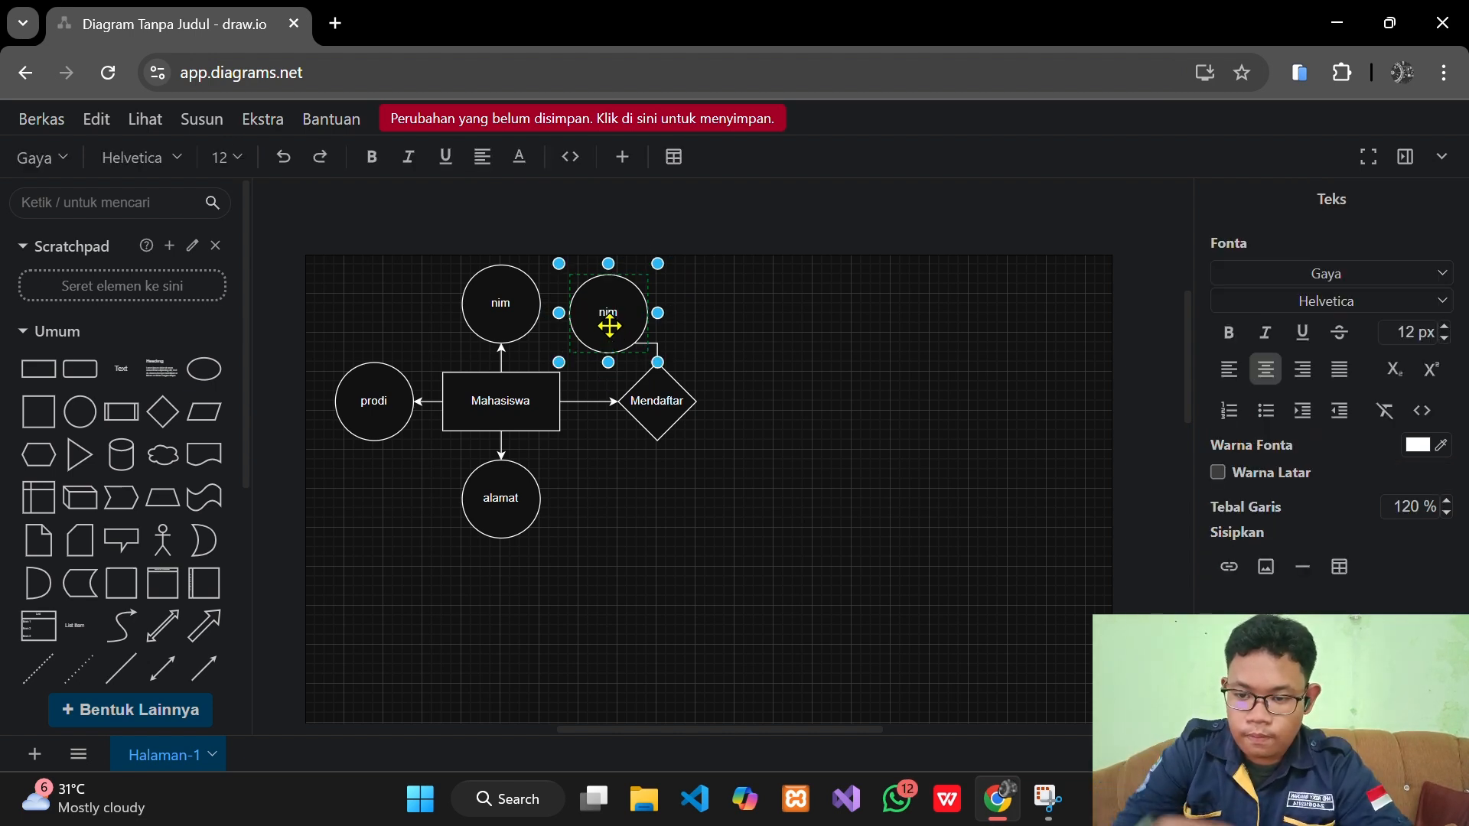
text(jurusan)
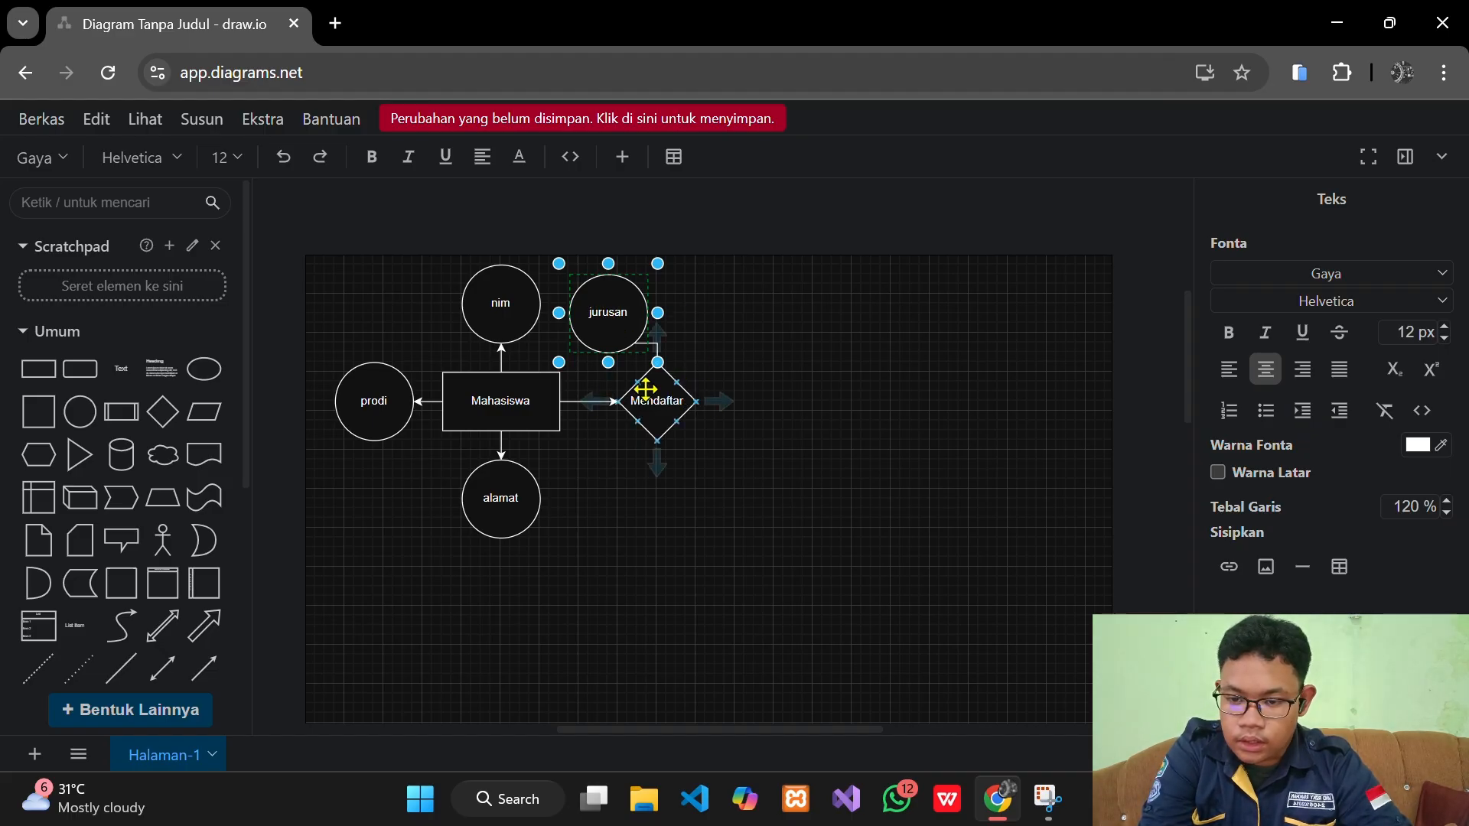
Place a short line on the Mendaftar diamond's upper-right edge with a circle labelled "alamat" at its outer end
drag(121, 670, 675, 361)
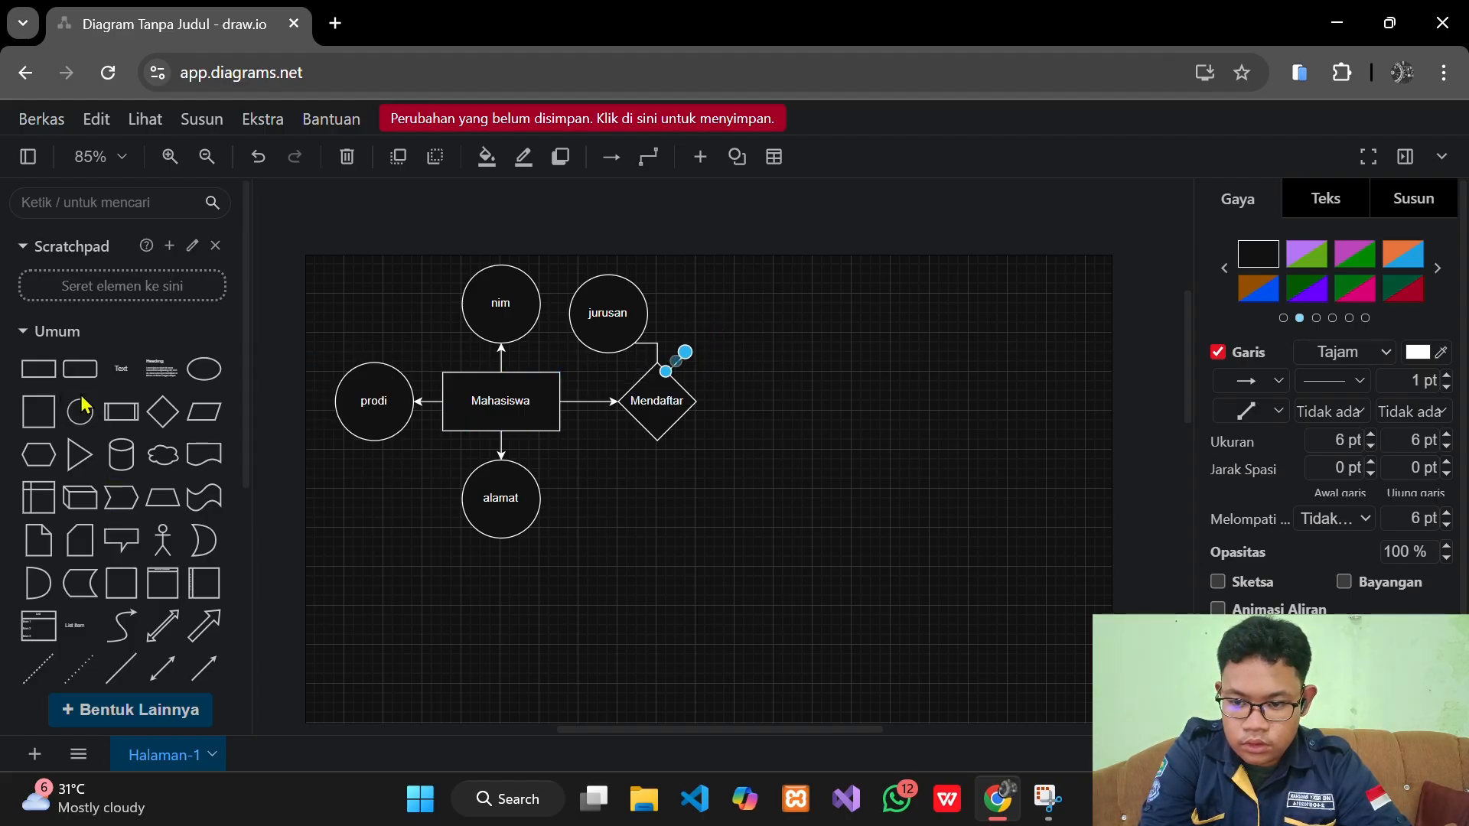
drag(79, 411, 670, 289)
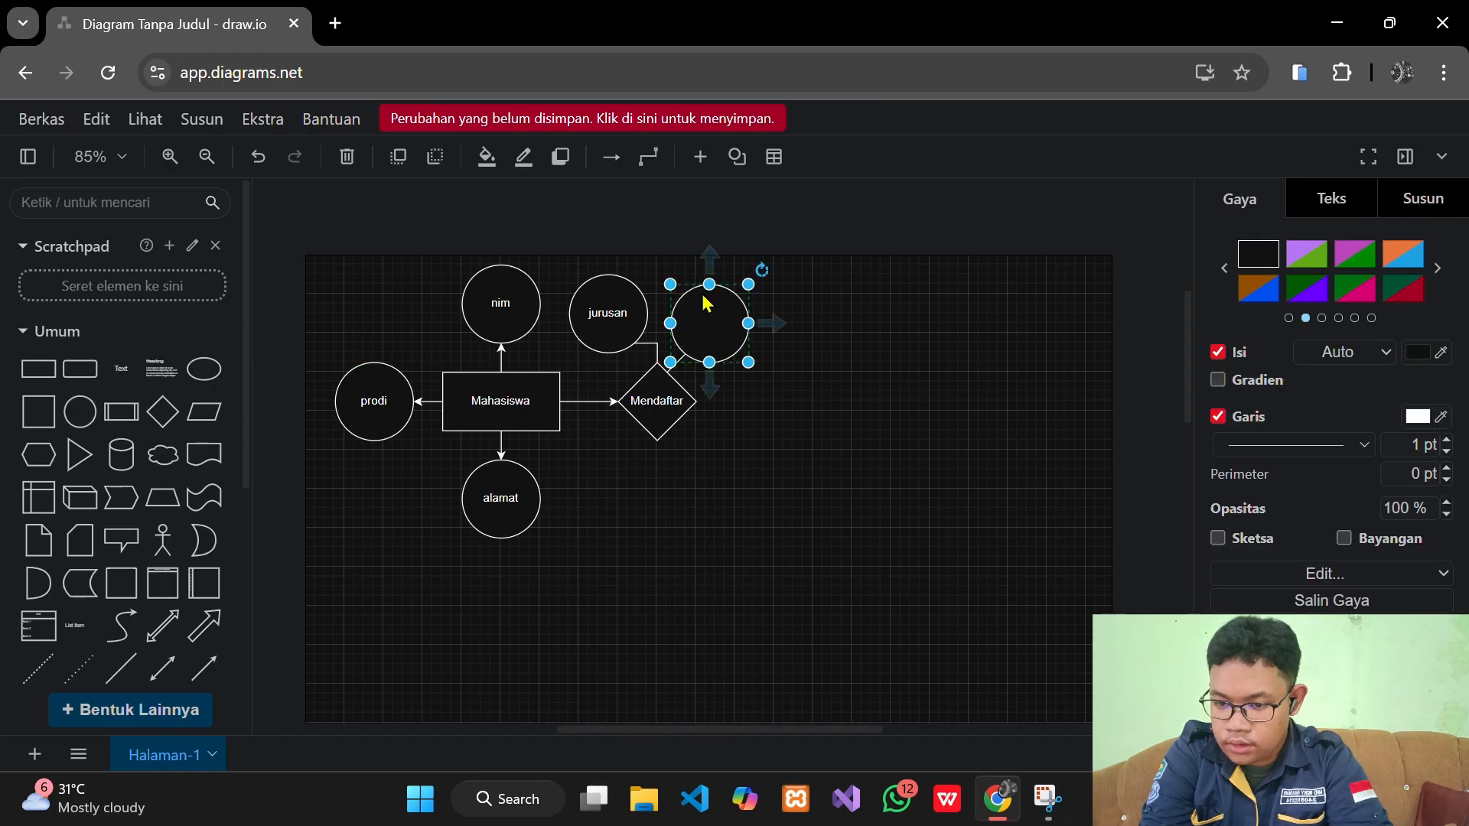
double_click(708, 322)
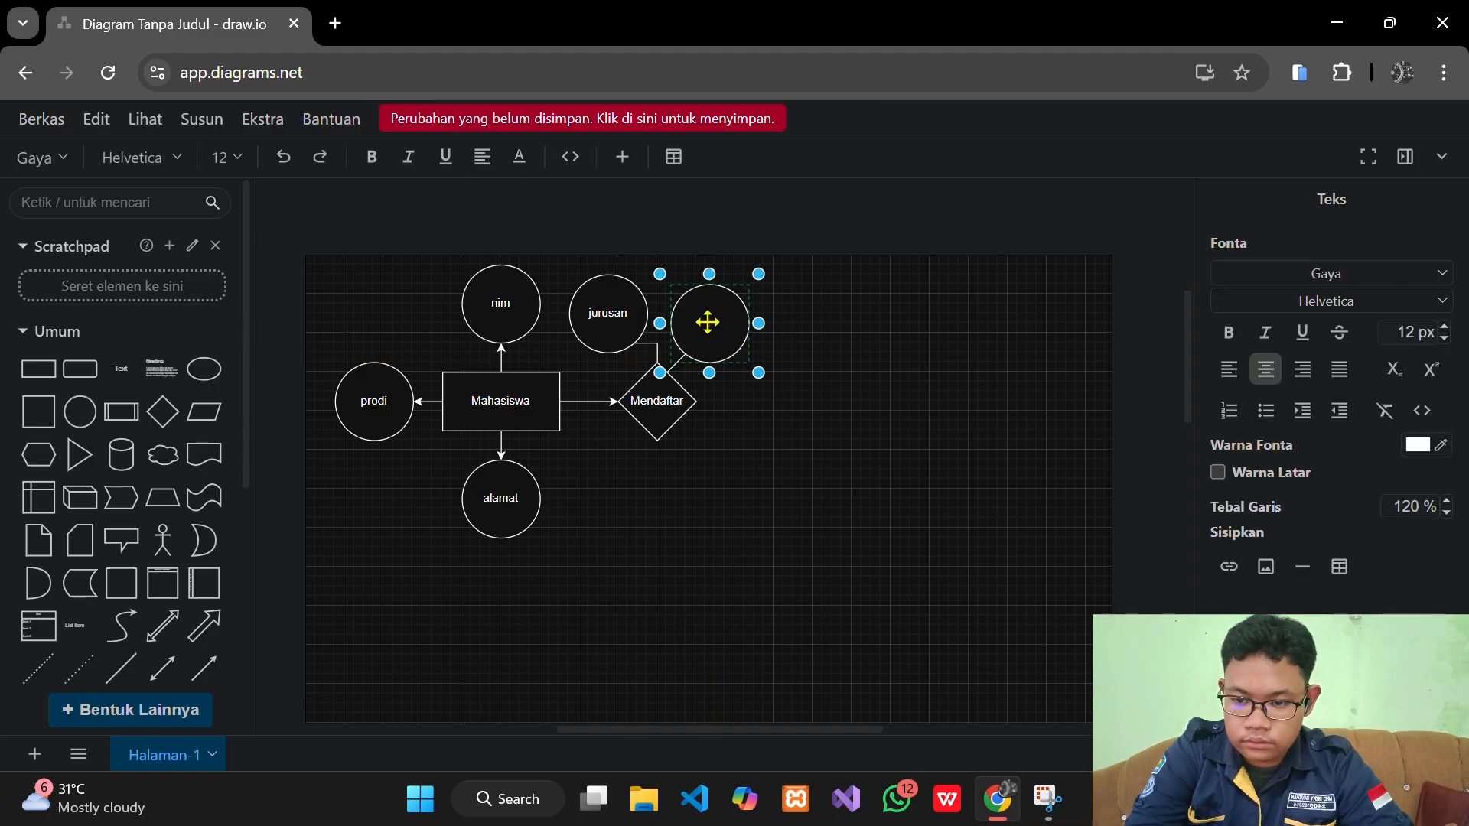
text(alamat)
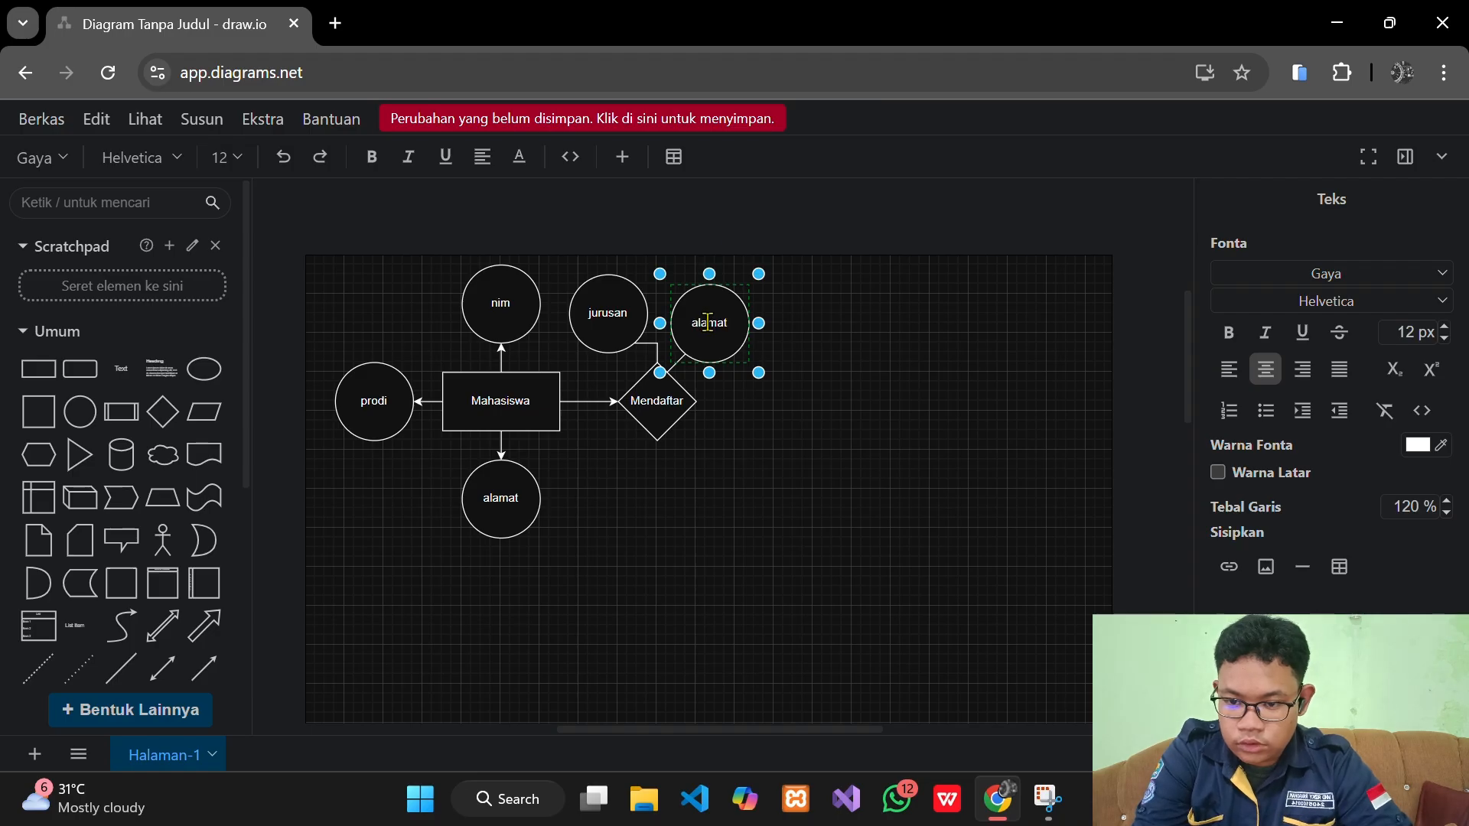
click(600, 525)
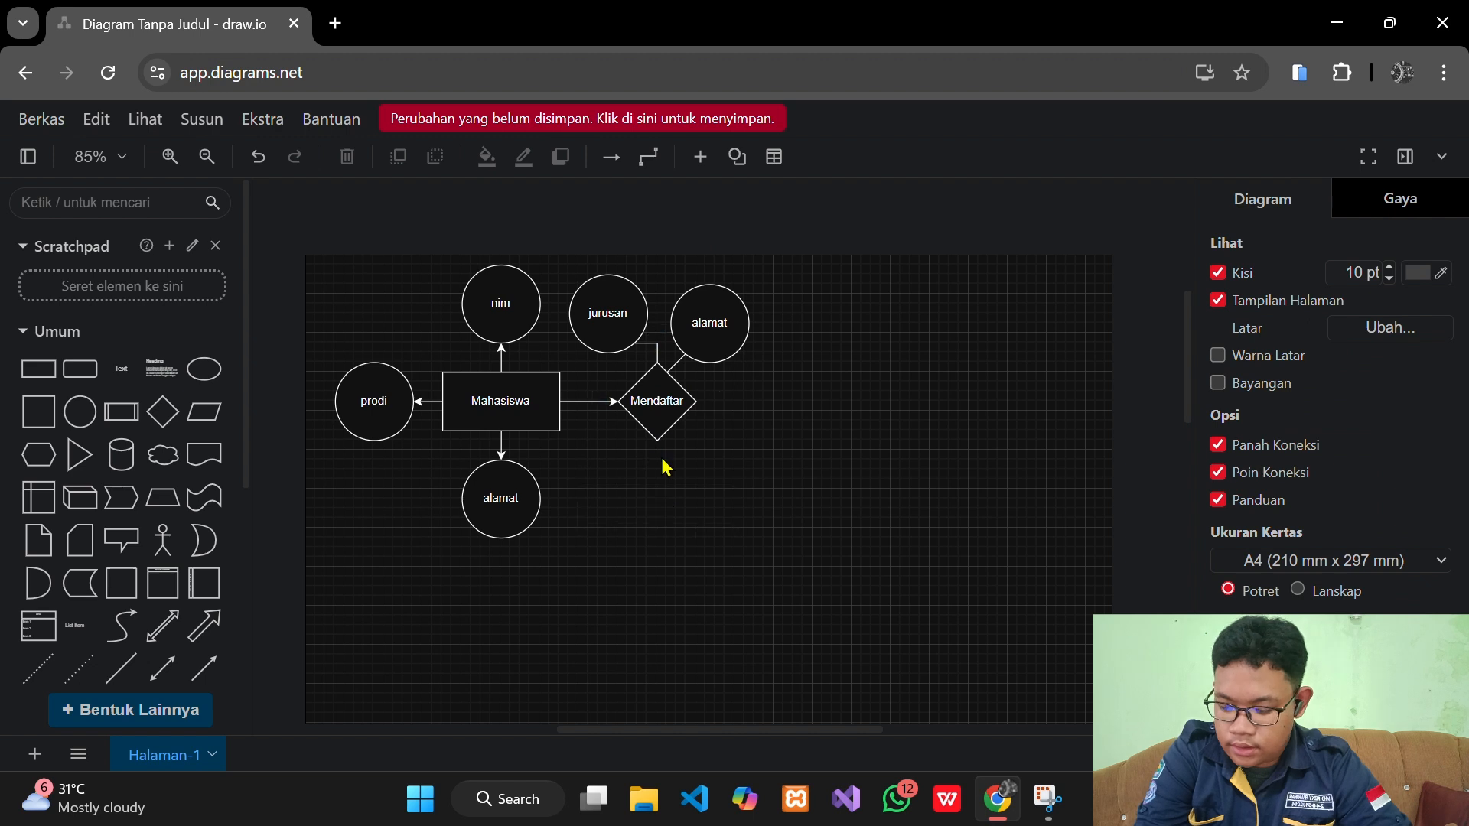
Add a connected circle below the Mendaftar diamond, move it to the diamond's lower left, and label it "nama"
mouse_move(667, 476)
click(737, 465)
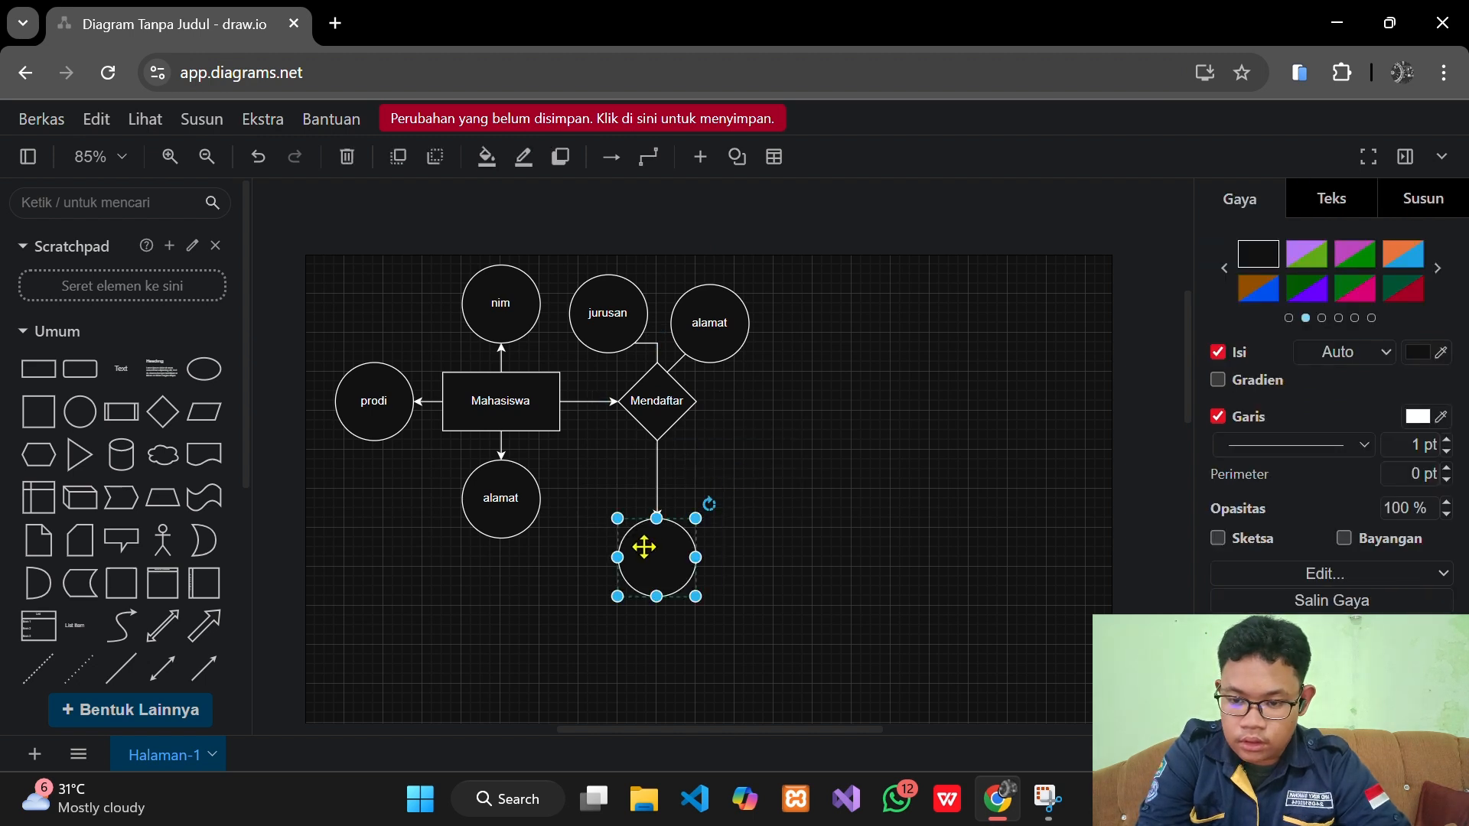
drag(644, 556, 604, 490)
double_click(604, 489)
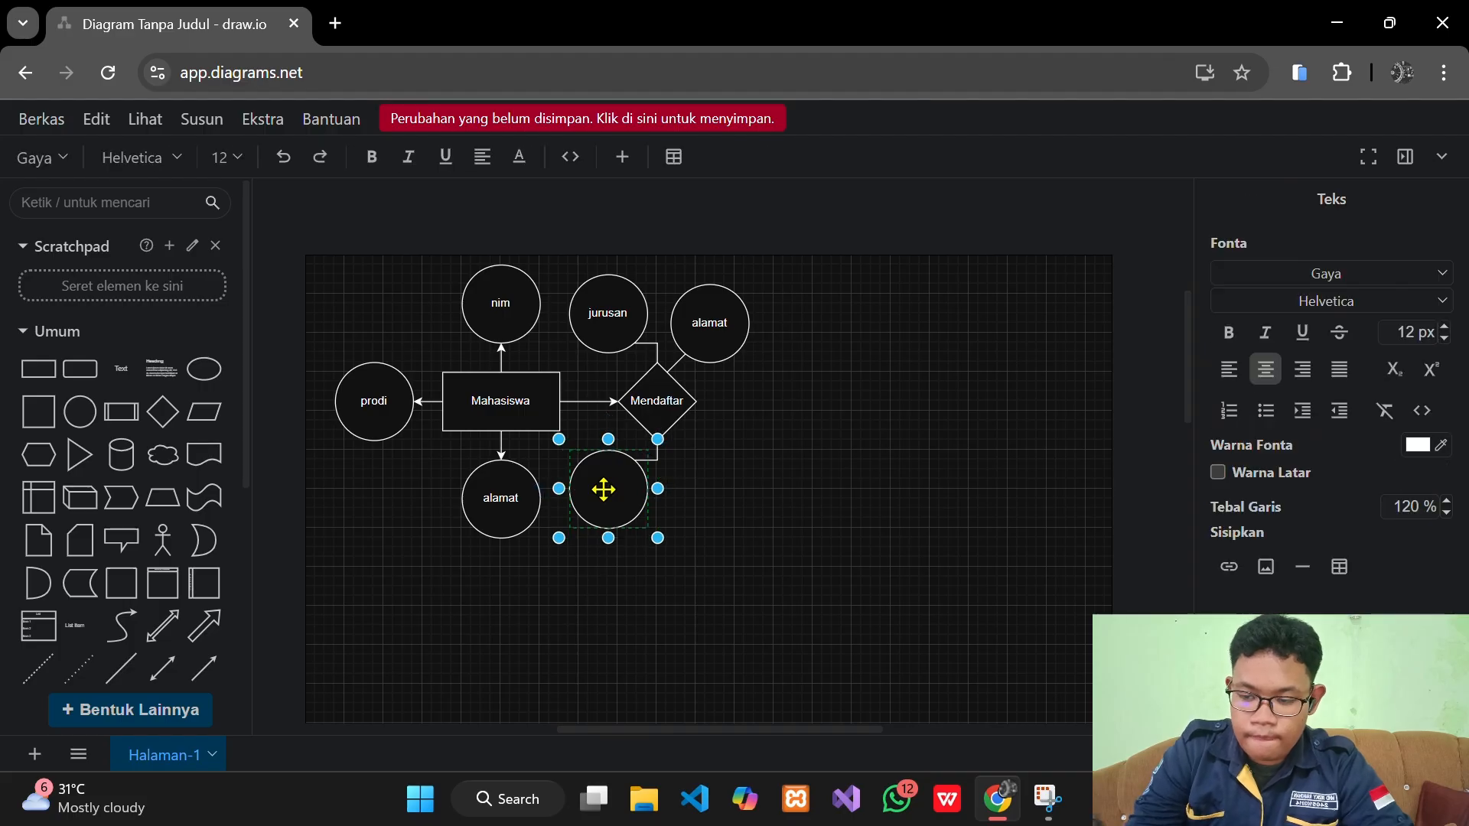
text(iama)
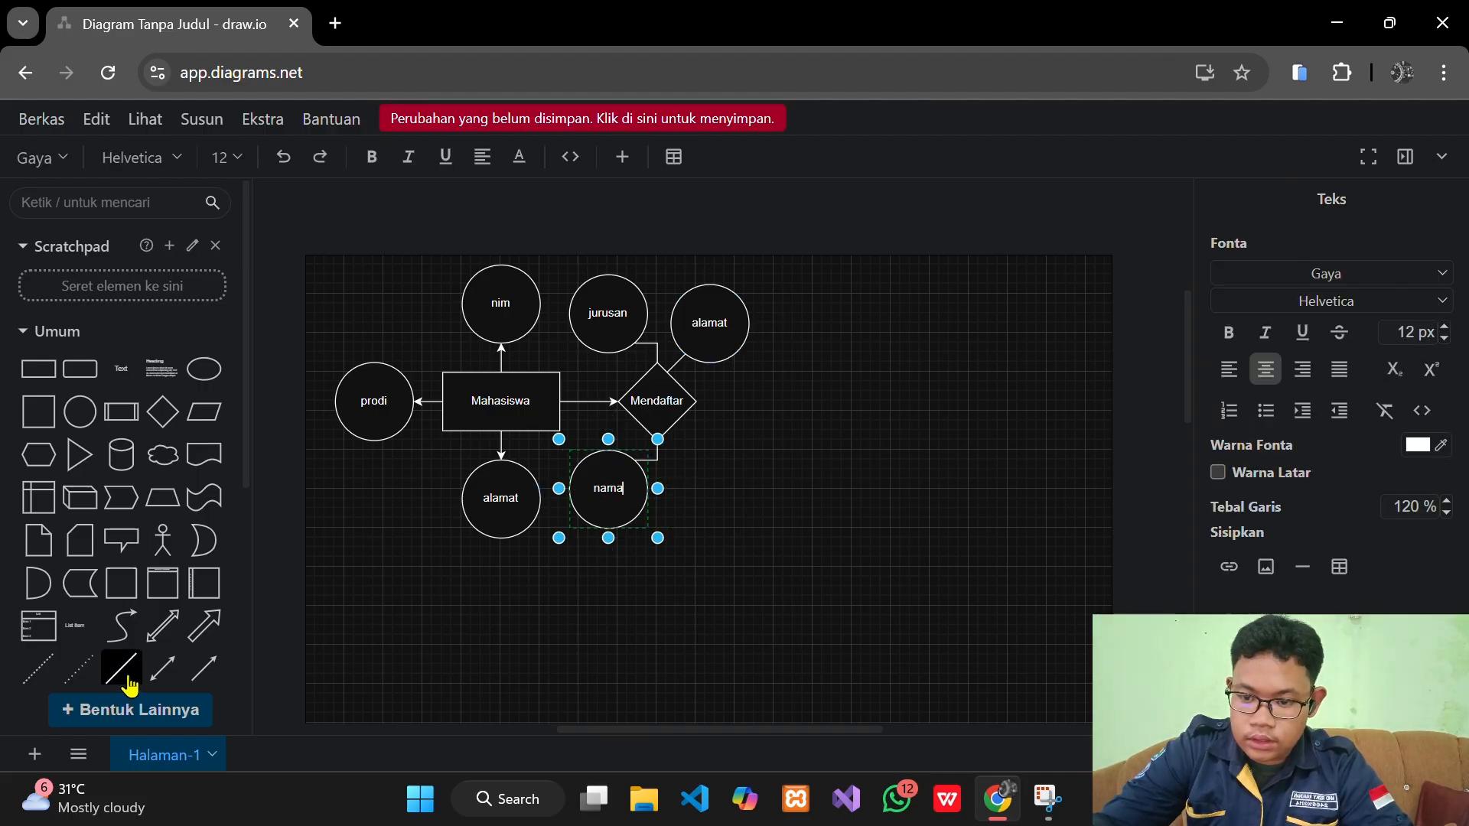
mouse_move(136, 663)
click(715, 341)
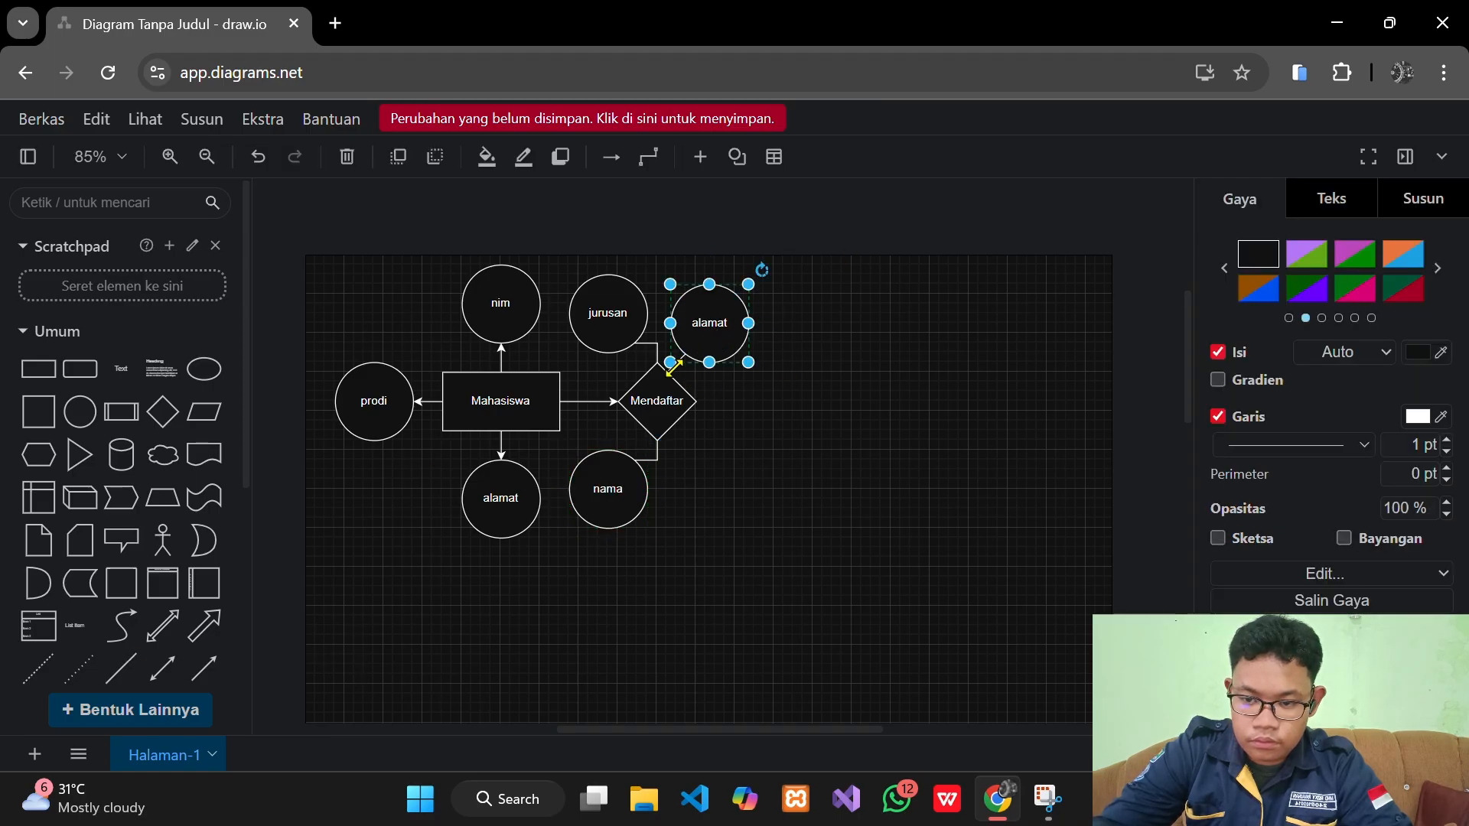
drag(804, 383, 673, 287)
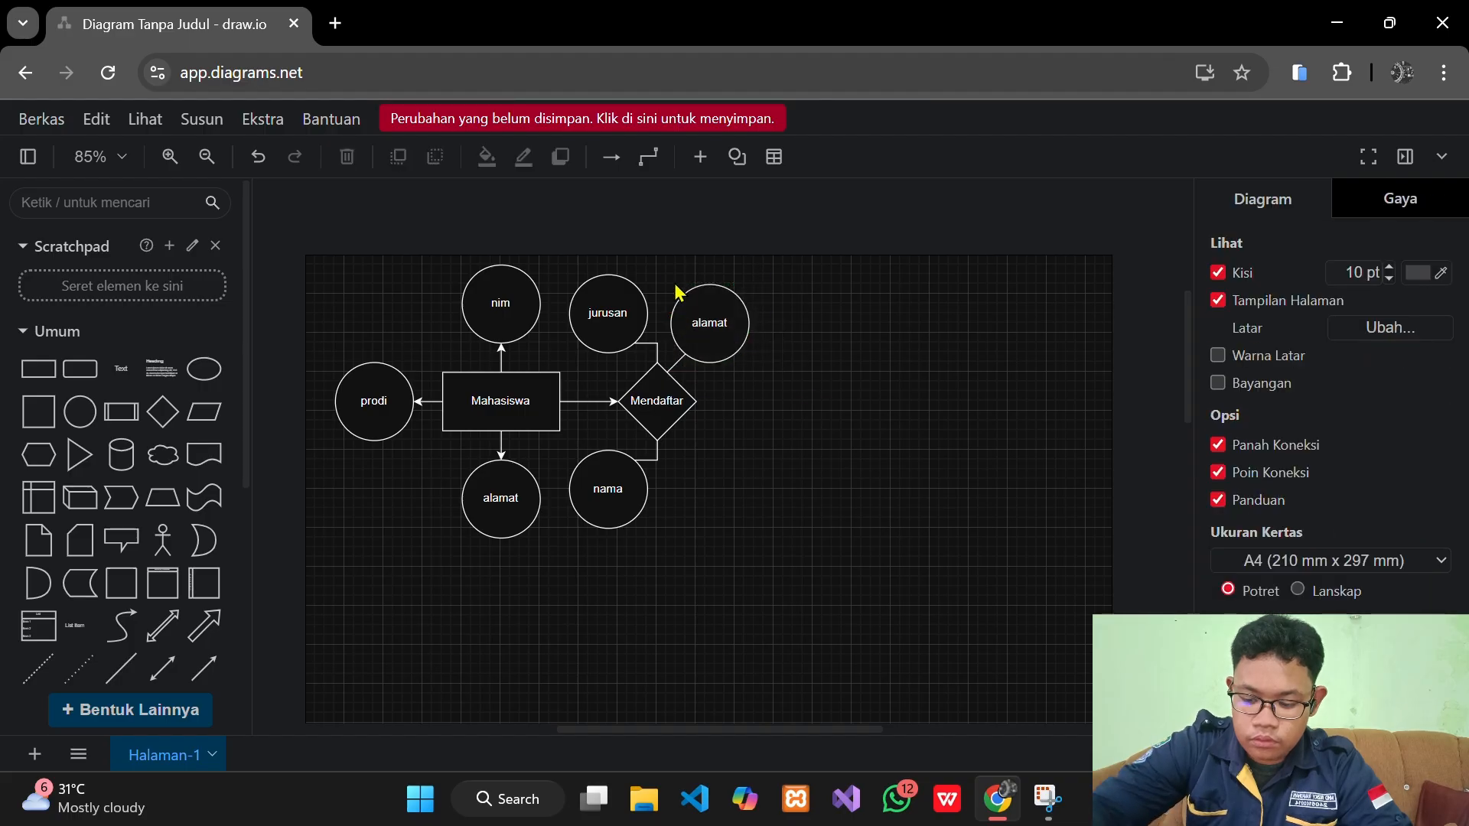
click(679, 365)
drag(678, 361, 713, 479)
key(ctrl+z)
key(ctrl+z)
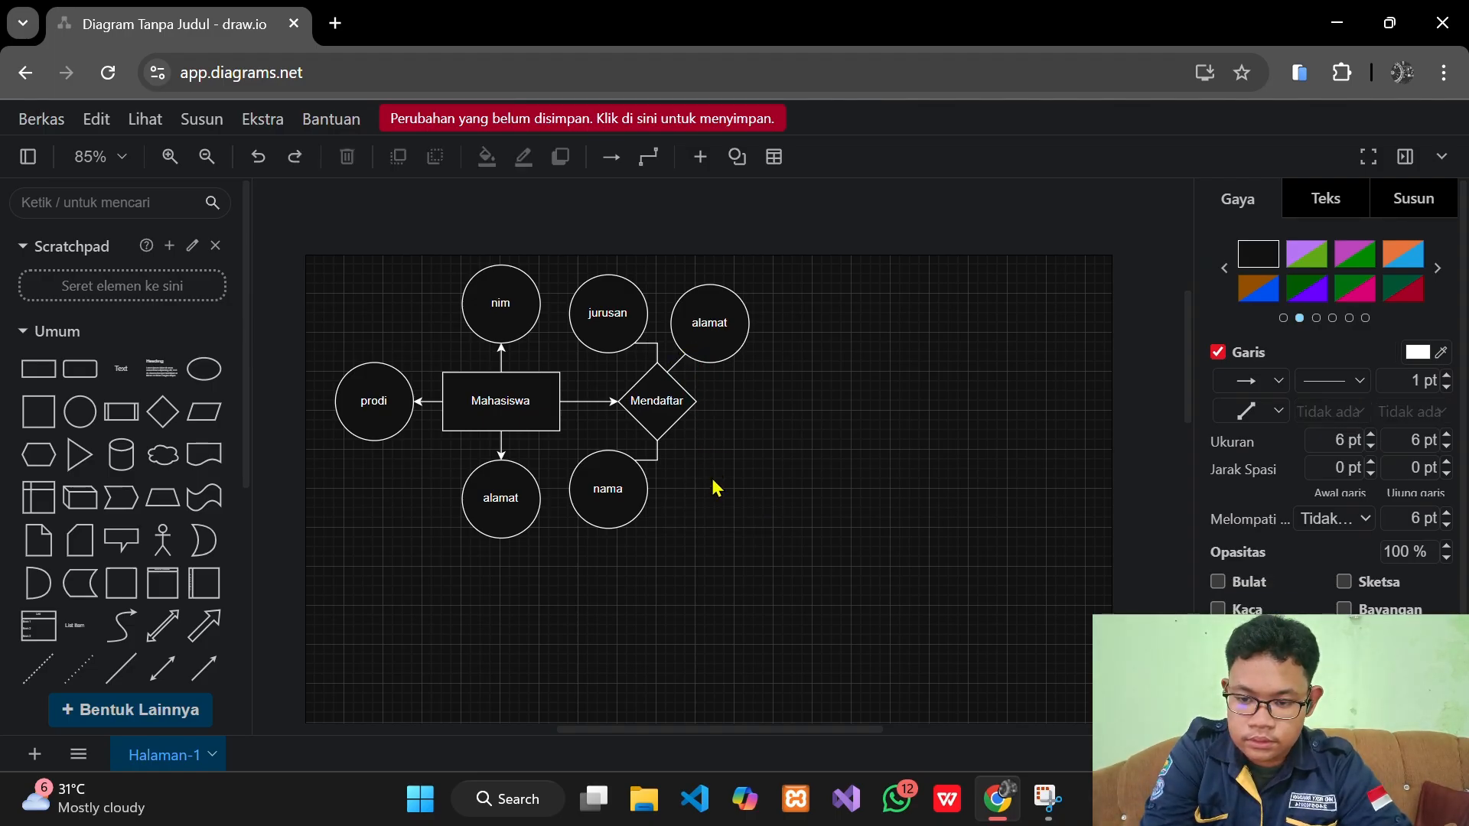
Attach a short line to the Mendaftar diamond's lower-right edge and place a circle labelled "nim" at its outer end
drag(112, 670, 676, 420)
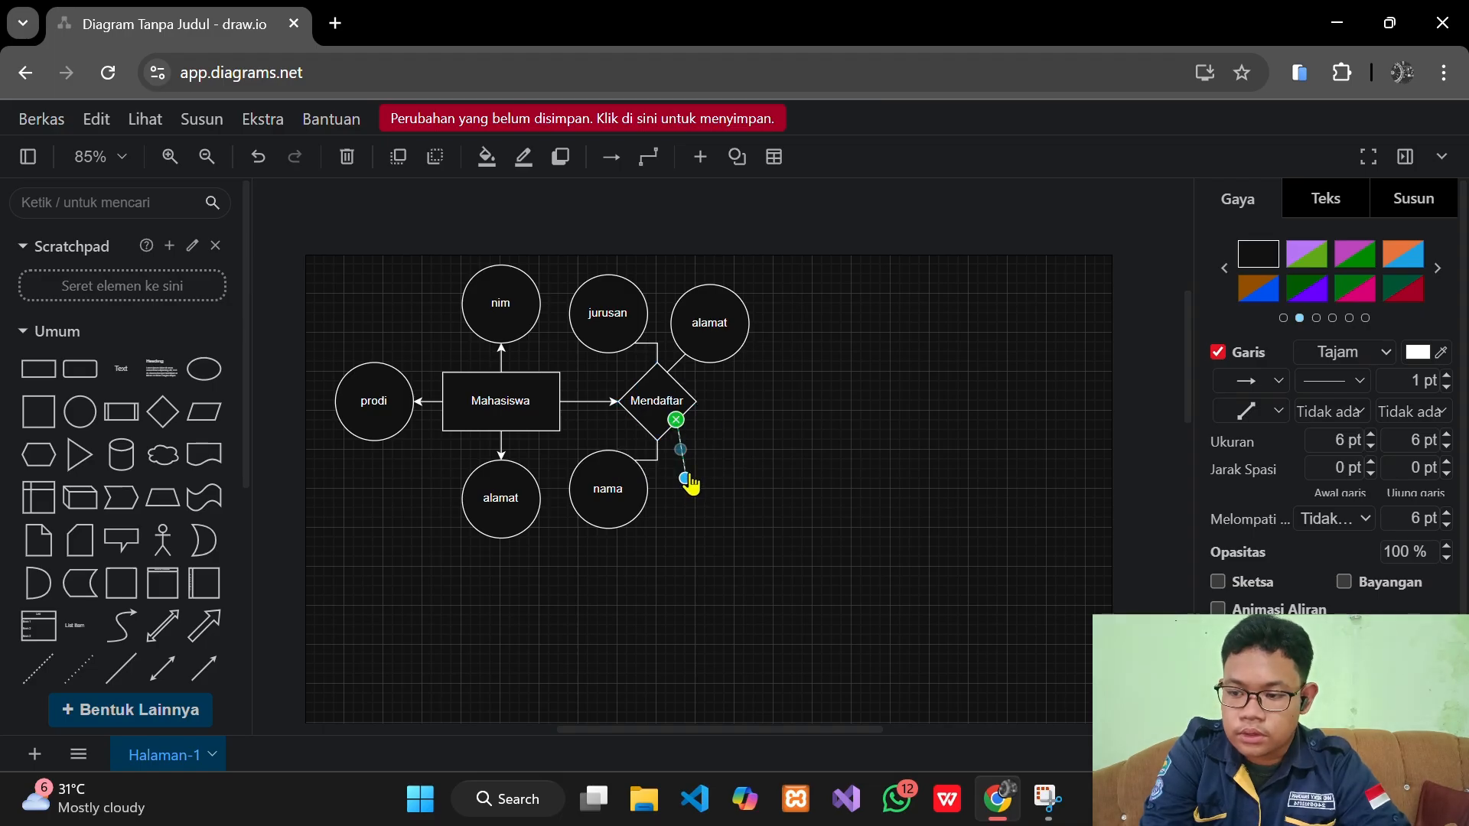
drag(686, 480, 686, 449)
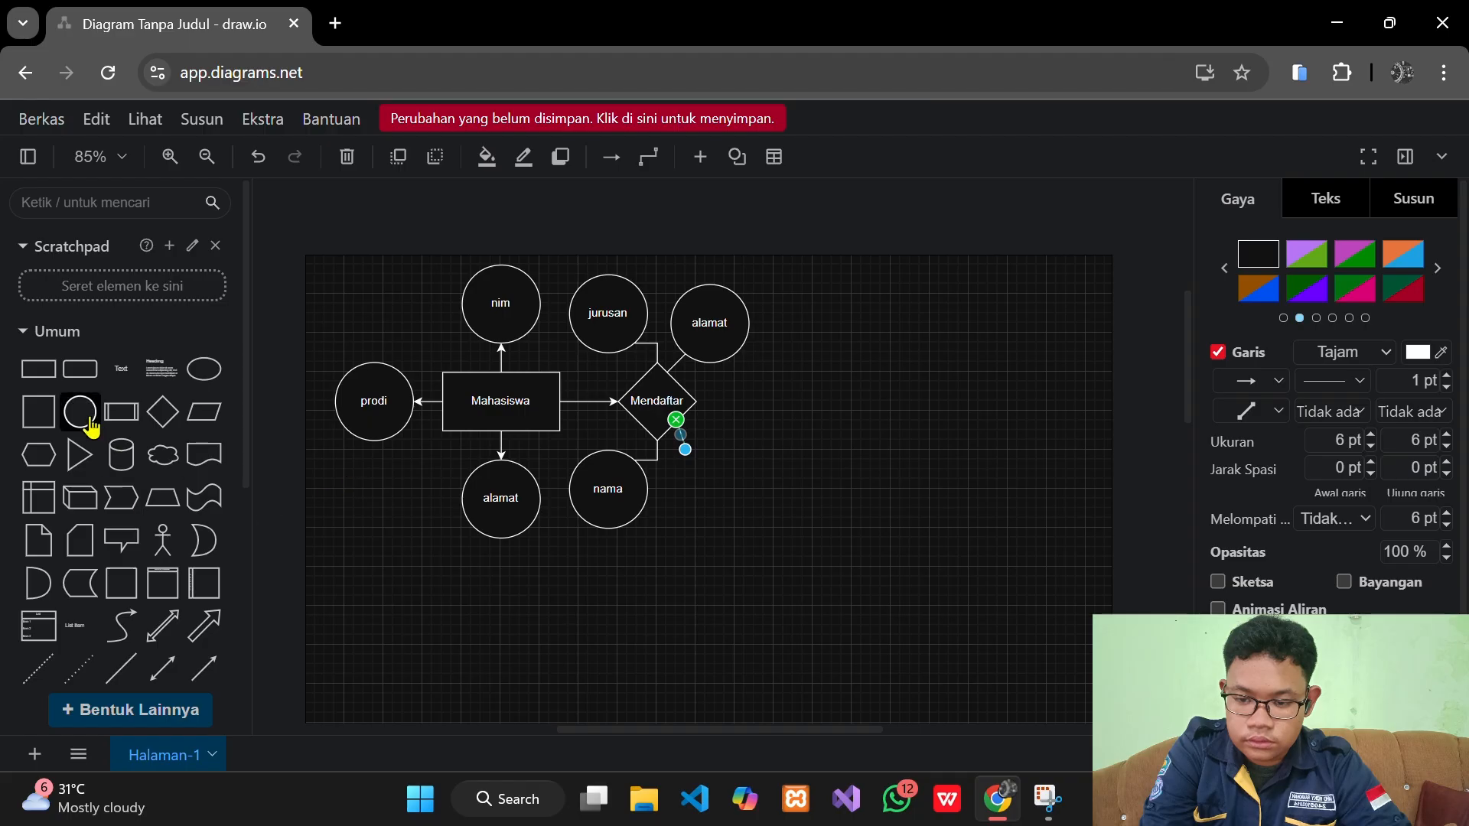
drag(91, 427, 719, 469)
double_click(712, 471)
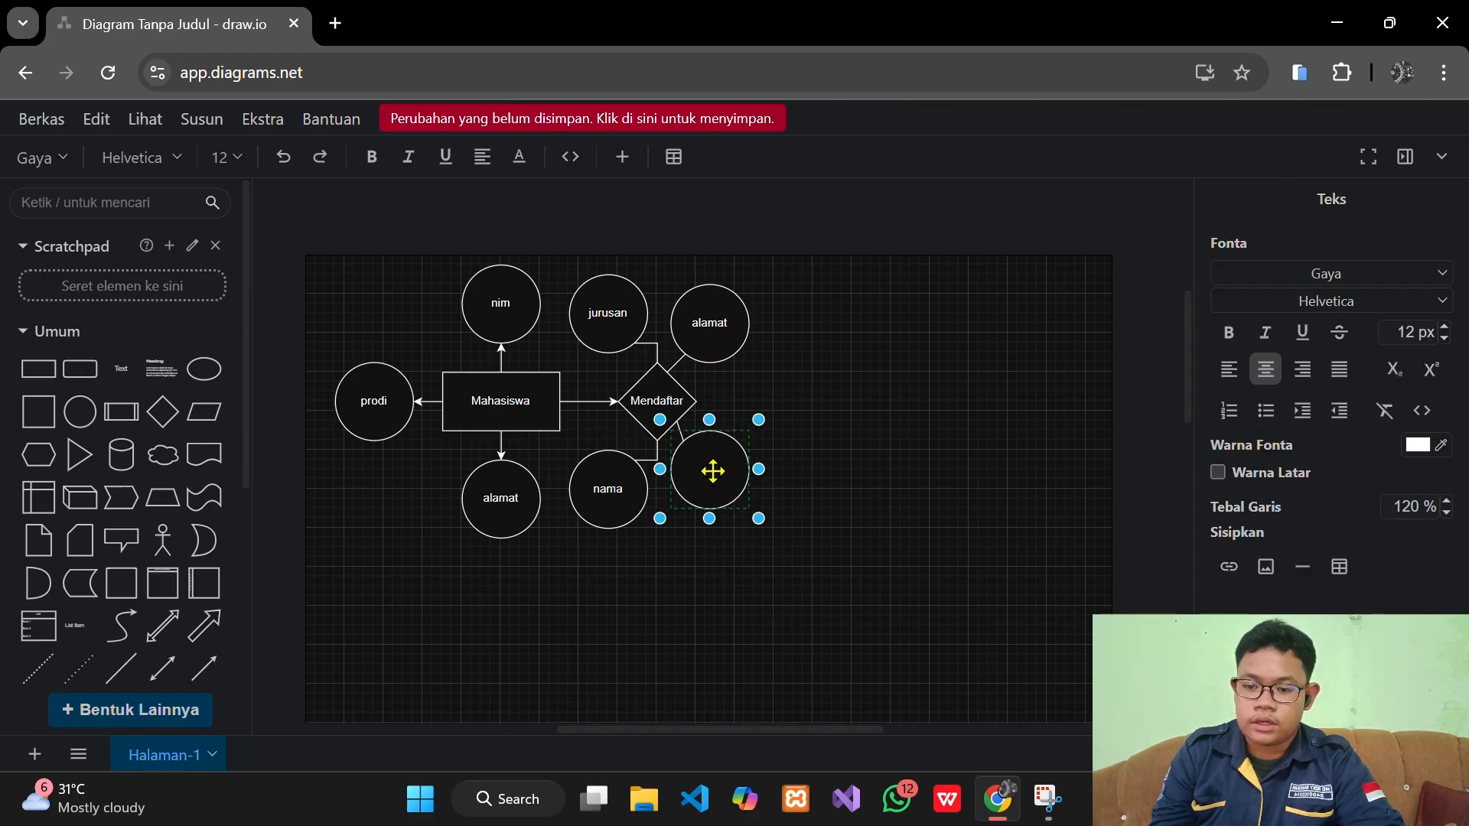
text(nim)
click(746, 580)
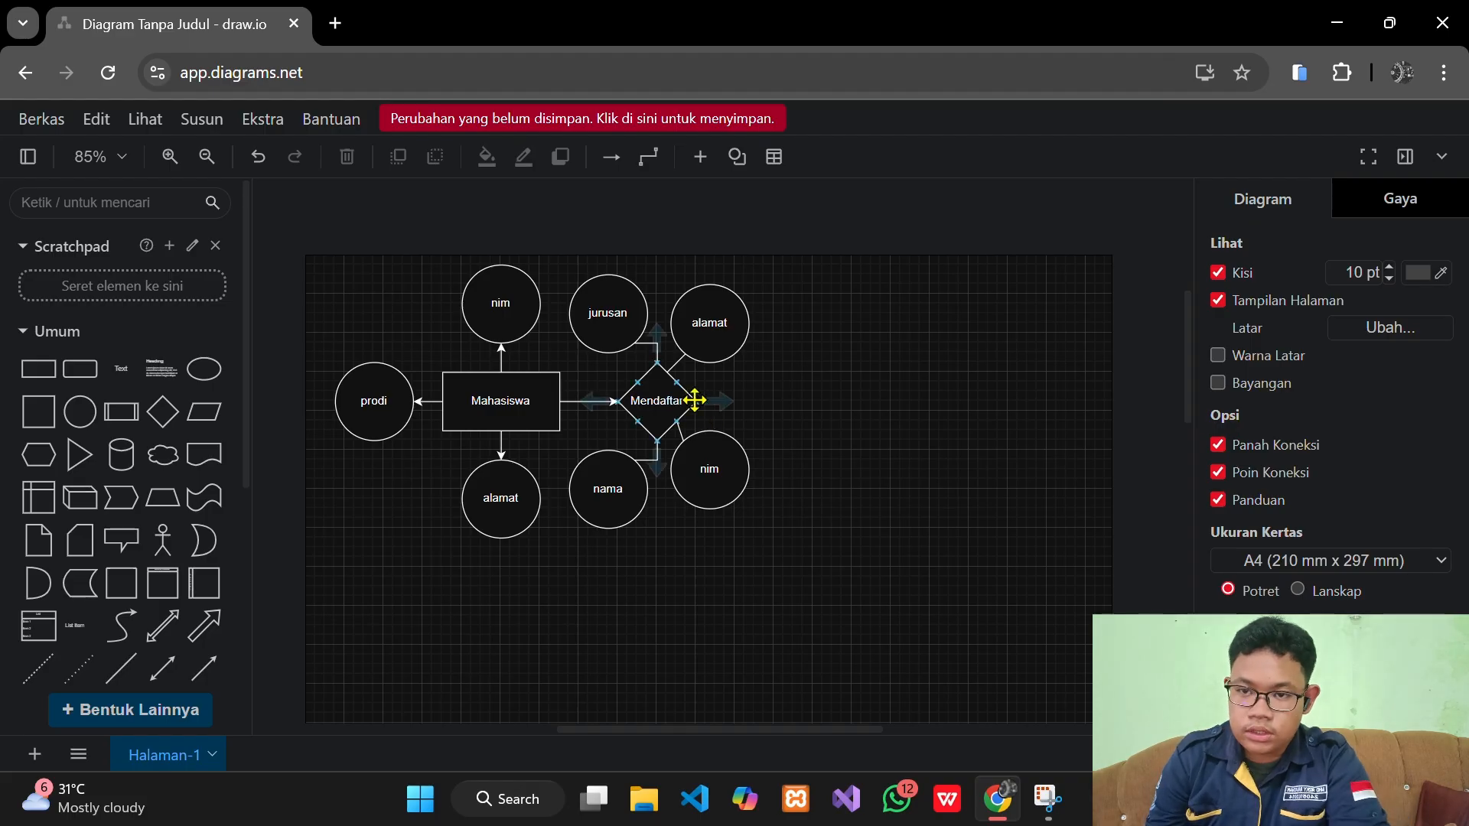
Add a connected rectangle to the right of the Mendaftar diamond and label it "Anggota Perpustakaan"
mouse_move(725, 404)
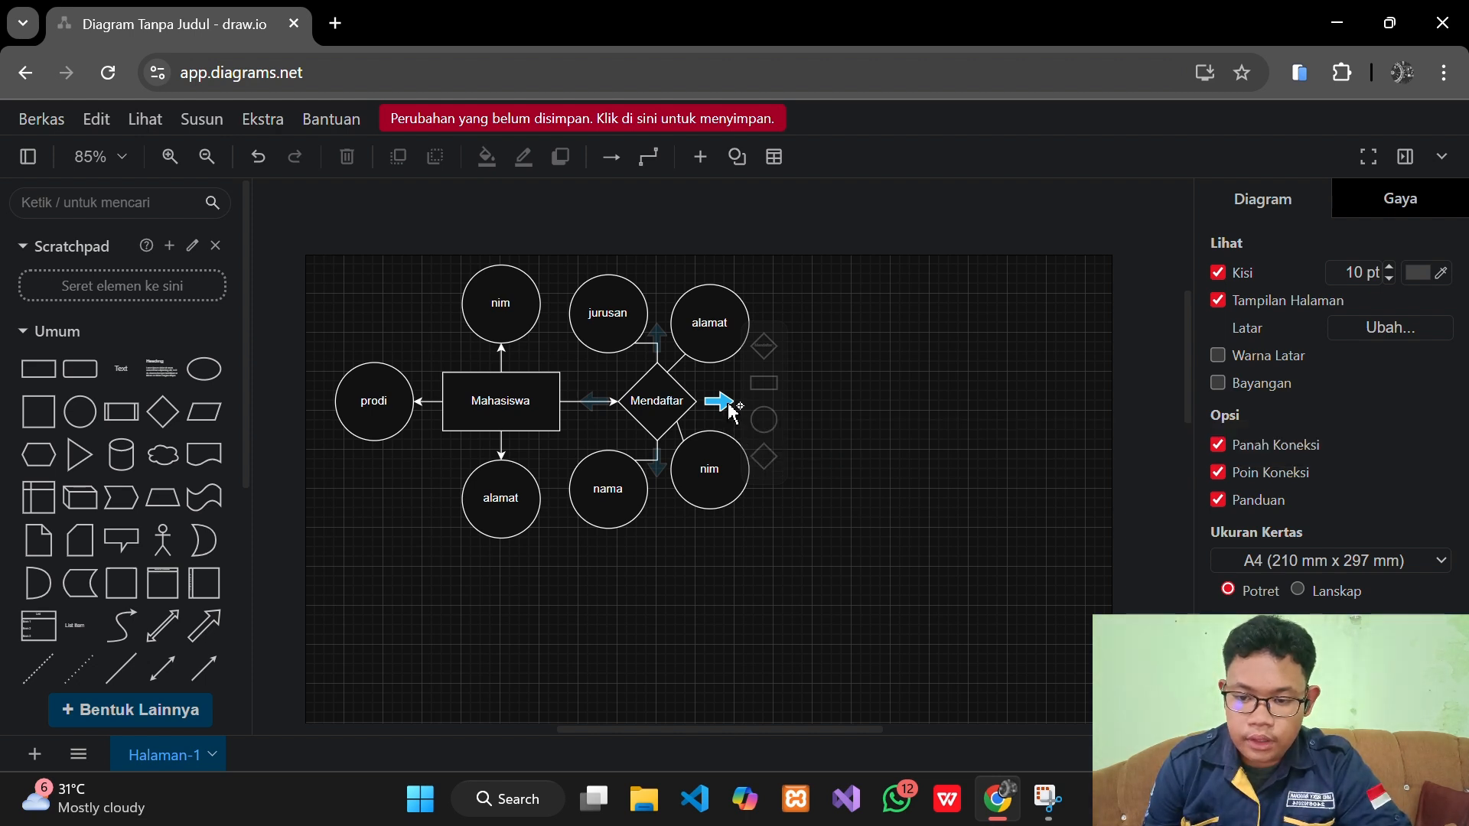
click(731, 410)
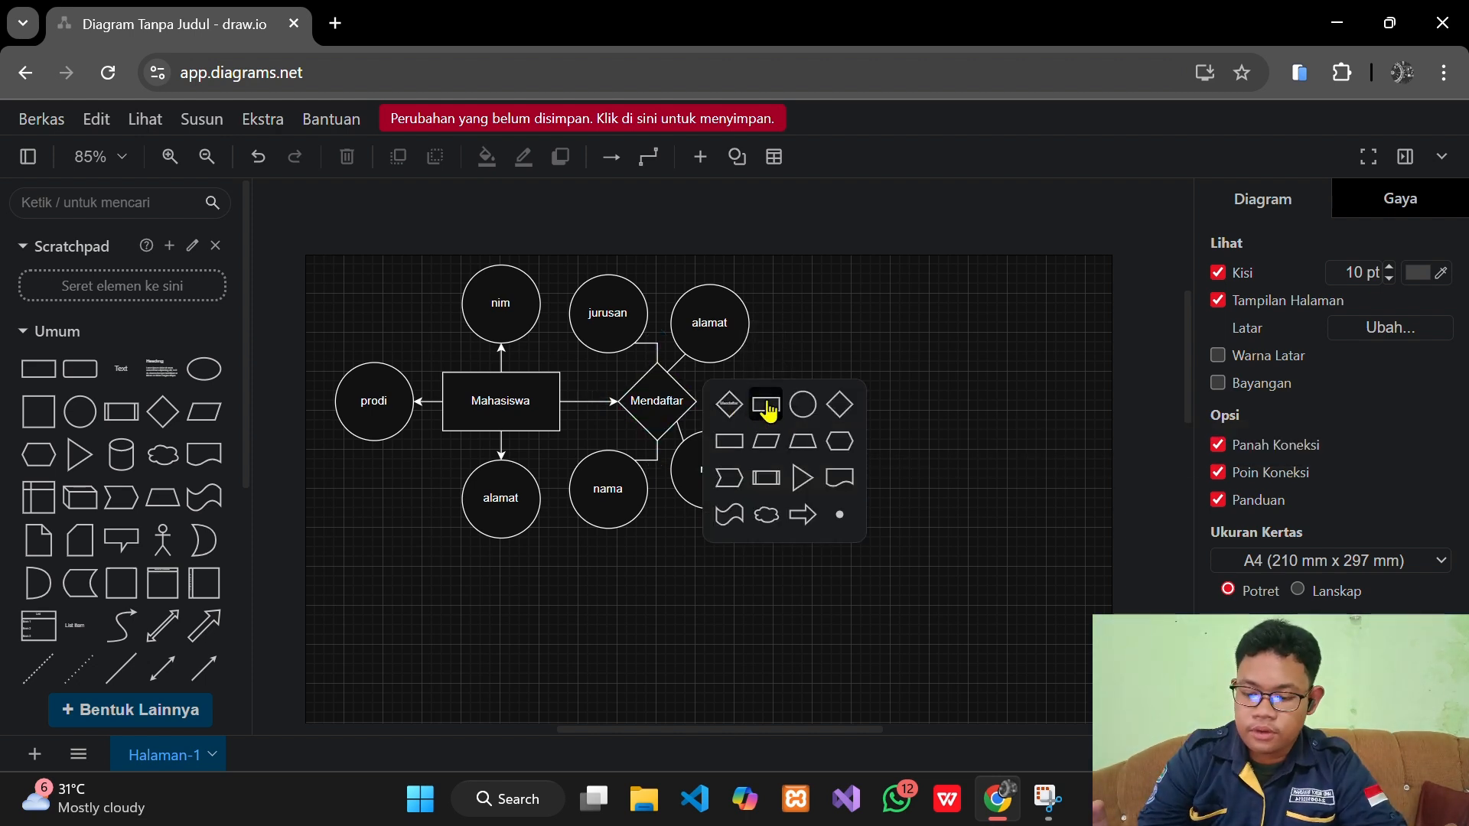
click(766, 410)
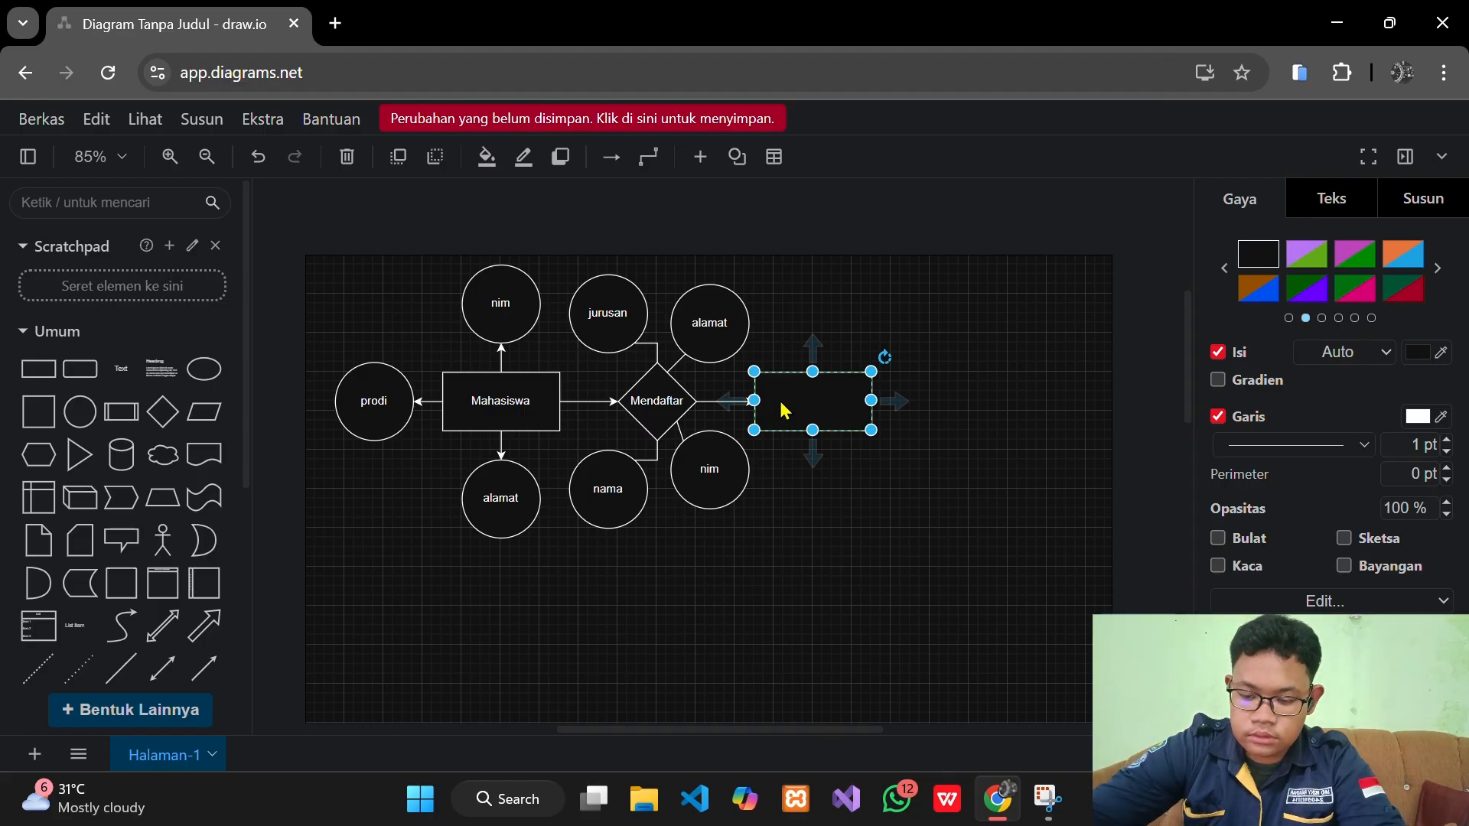
double_click(833, 404)
text(A)
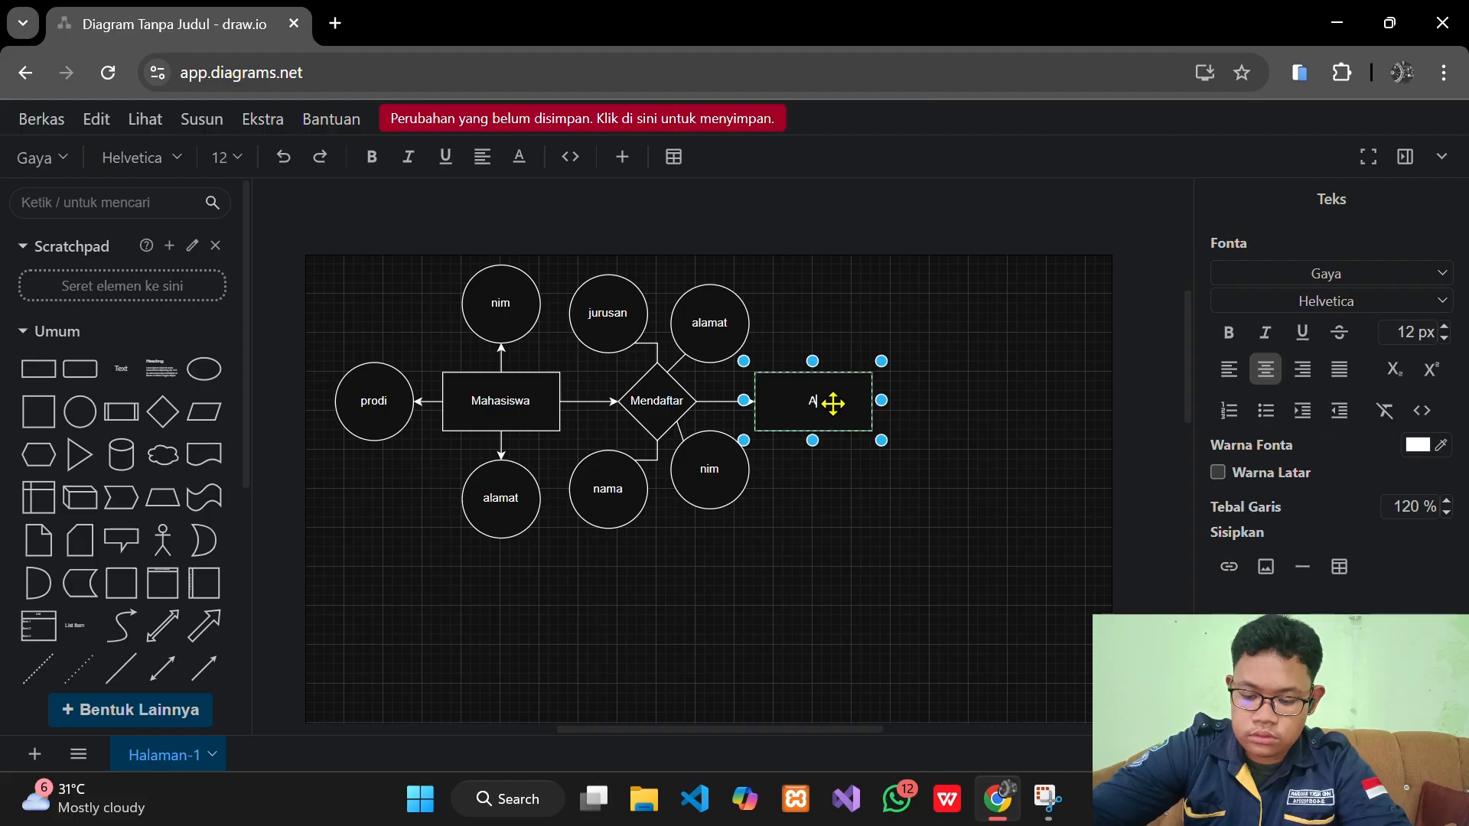
text(nggota P)
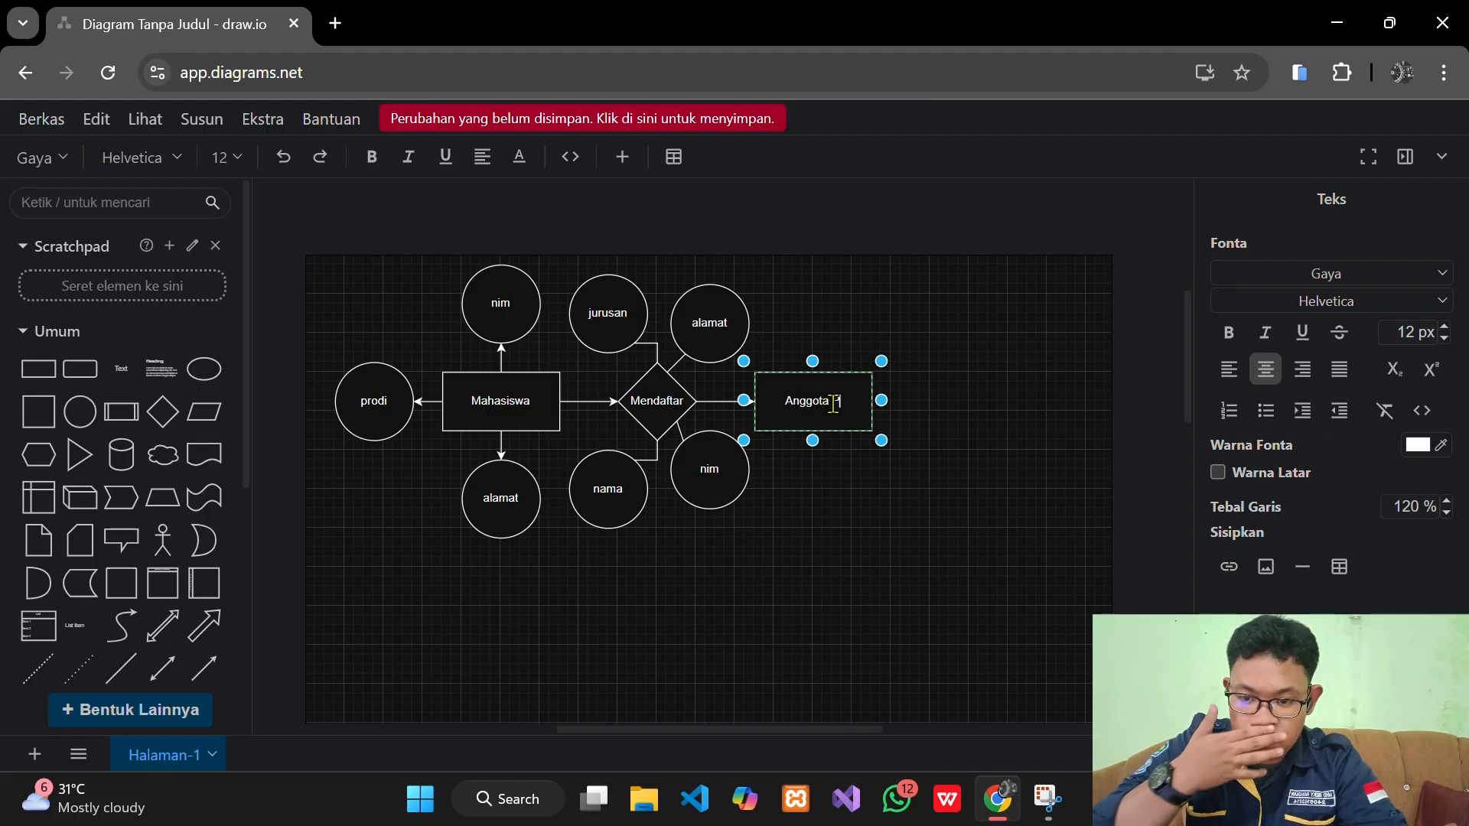
text(erpustakaa)
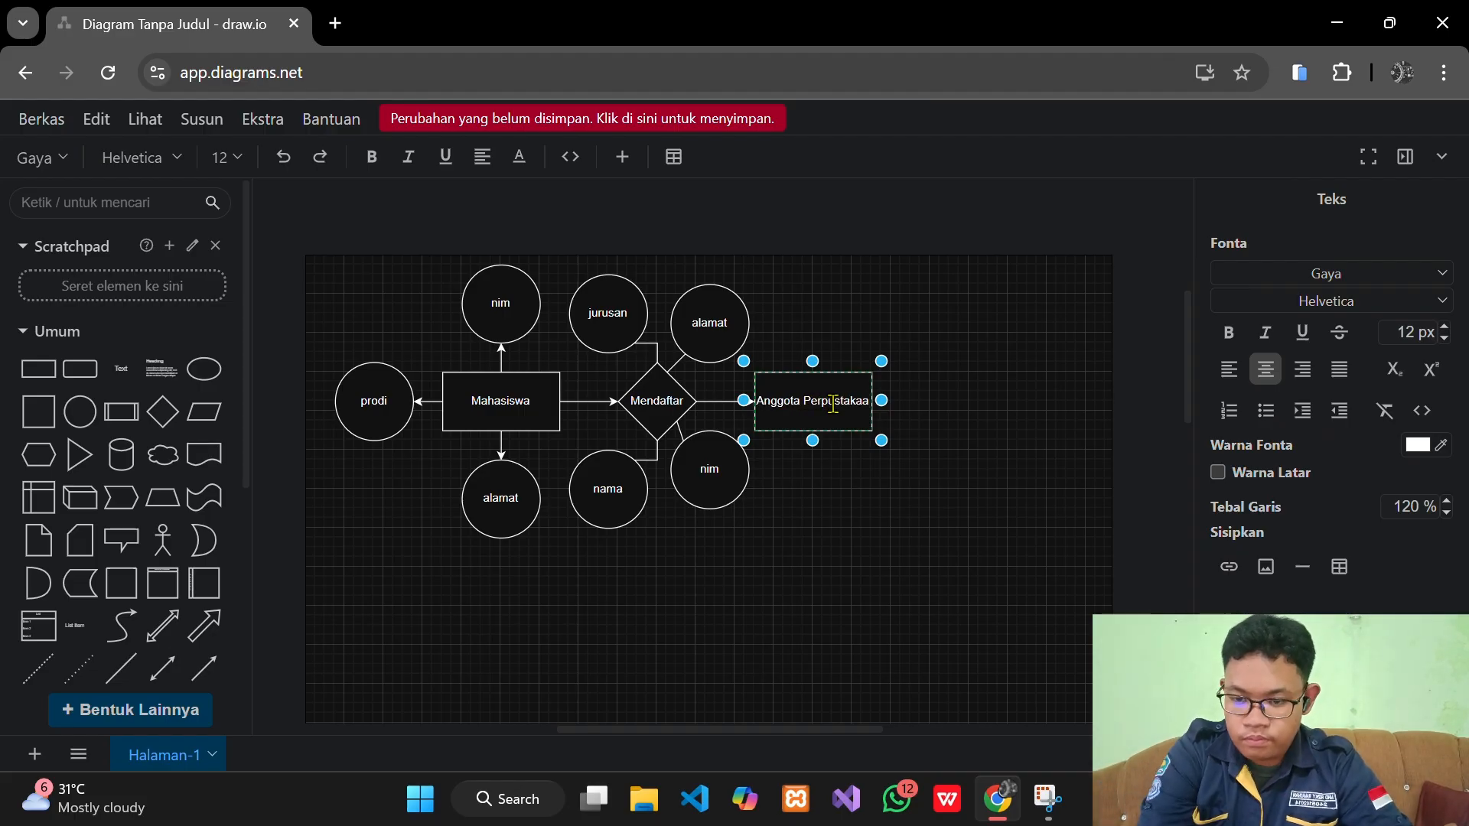
text(n)
key(Escape)
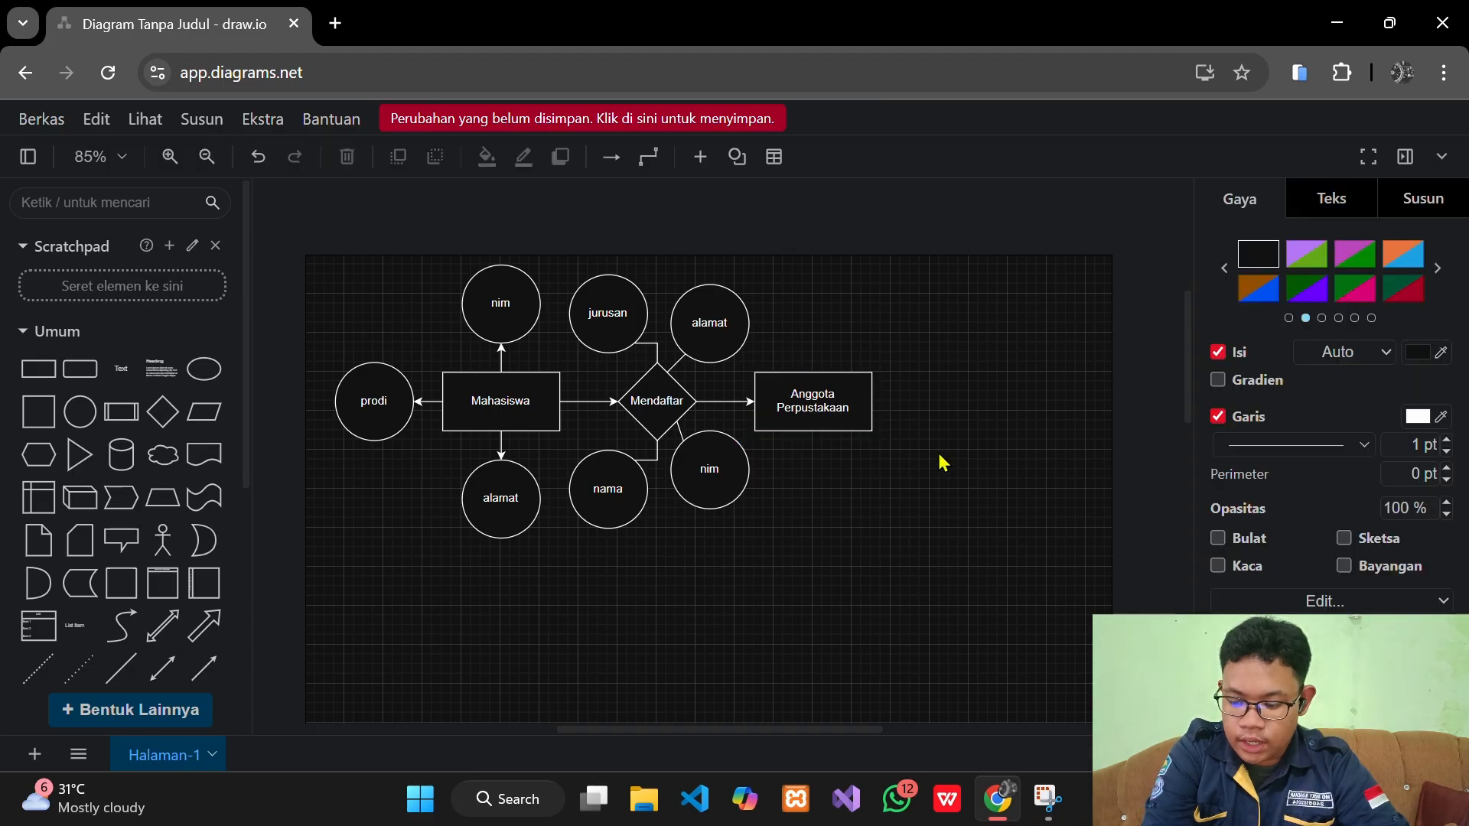
click(938, 462)
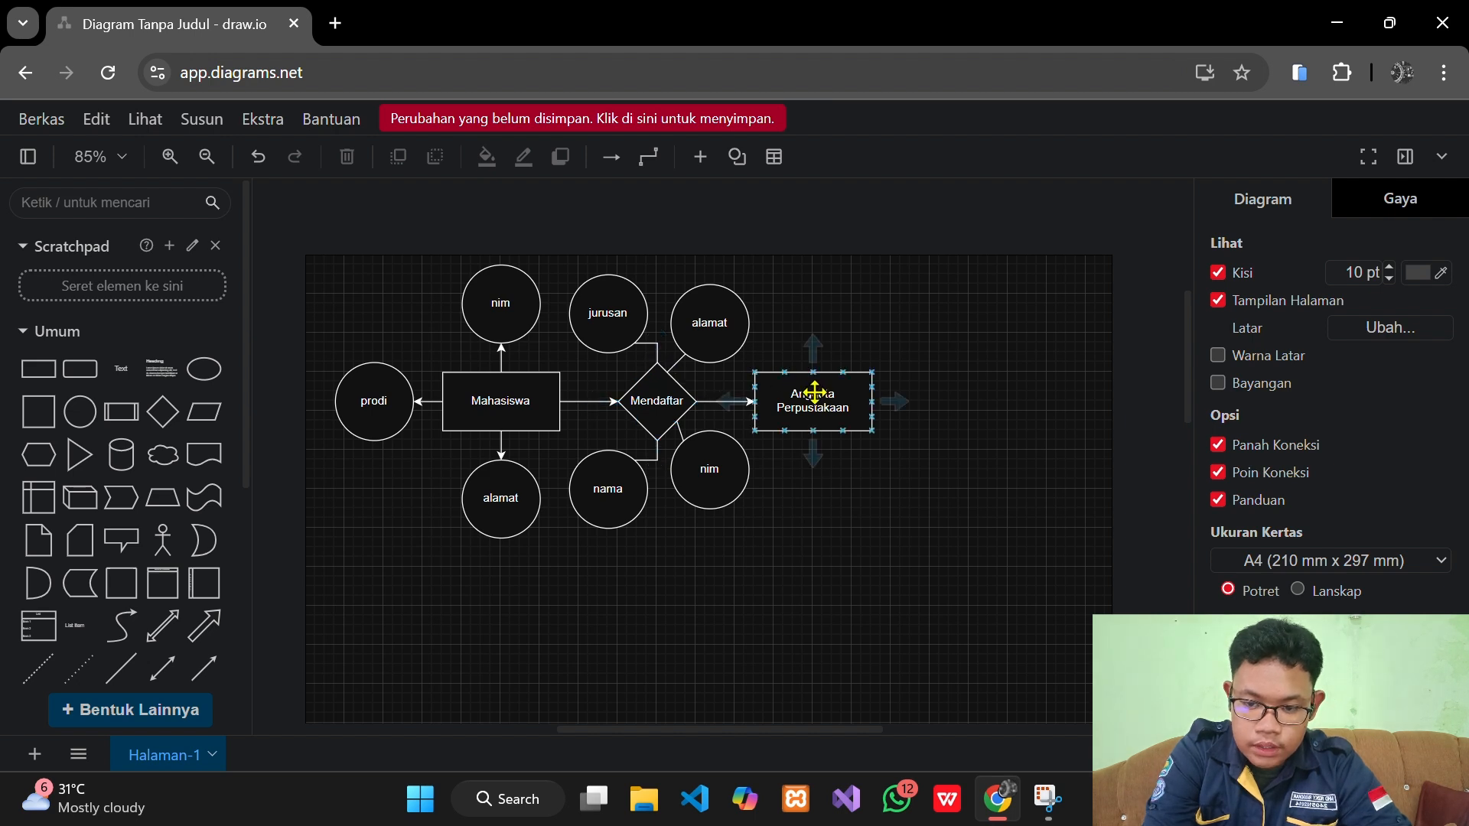
Move the Anggota Perpustakaan rectangle slightly farther right and add a connected circle labelled "nama" just above it
click(842, 400)
drag(846, 398, 887, 413)
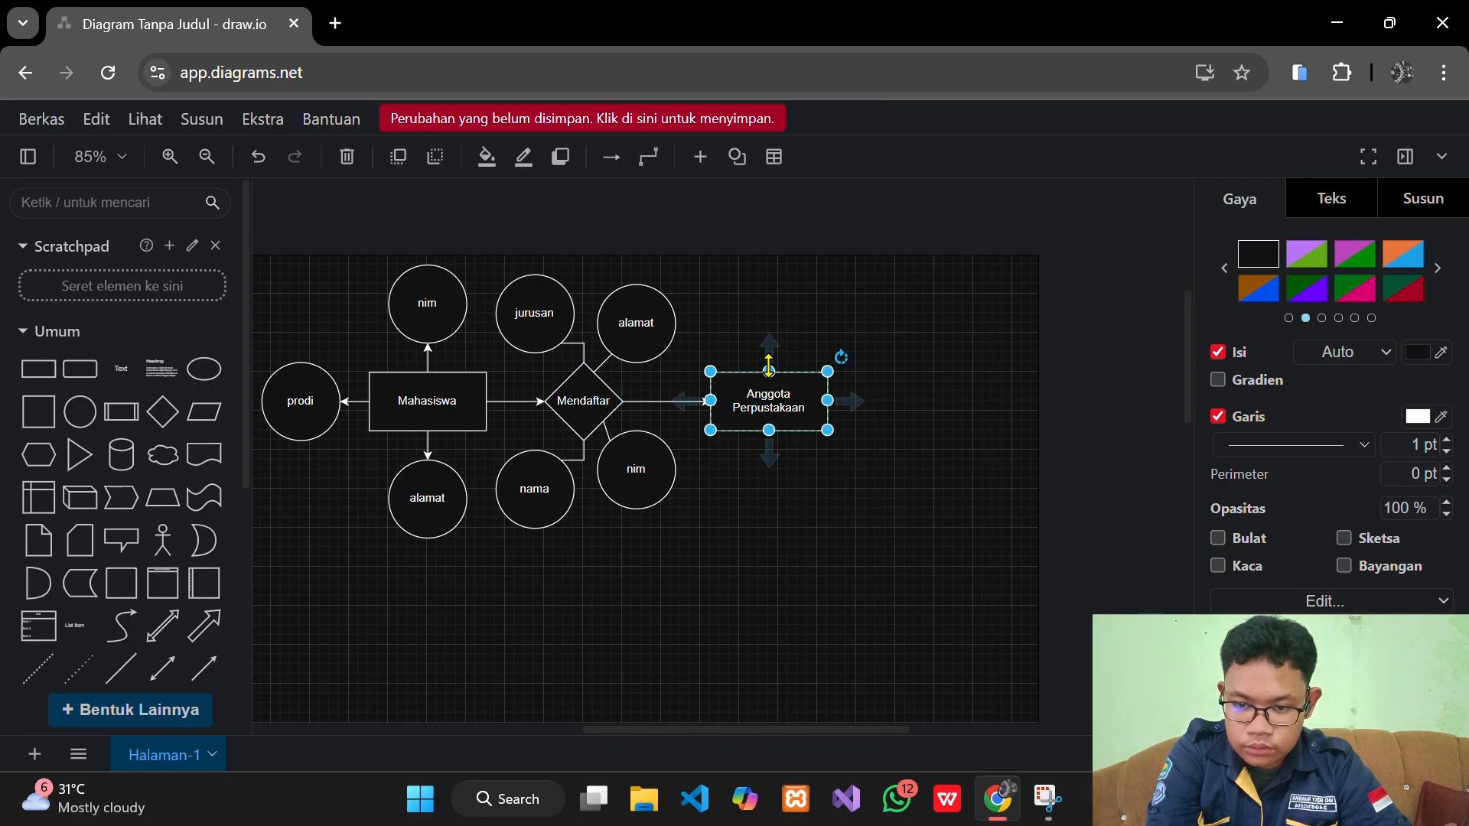
mouse_move(773, 366)
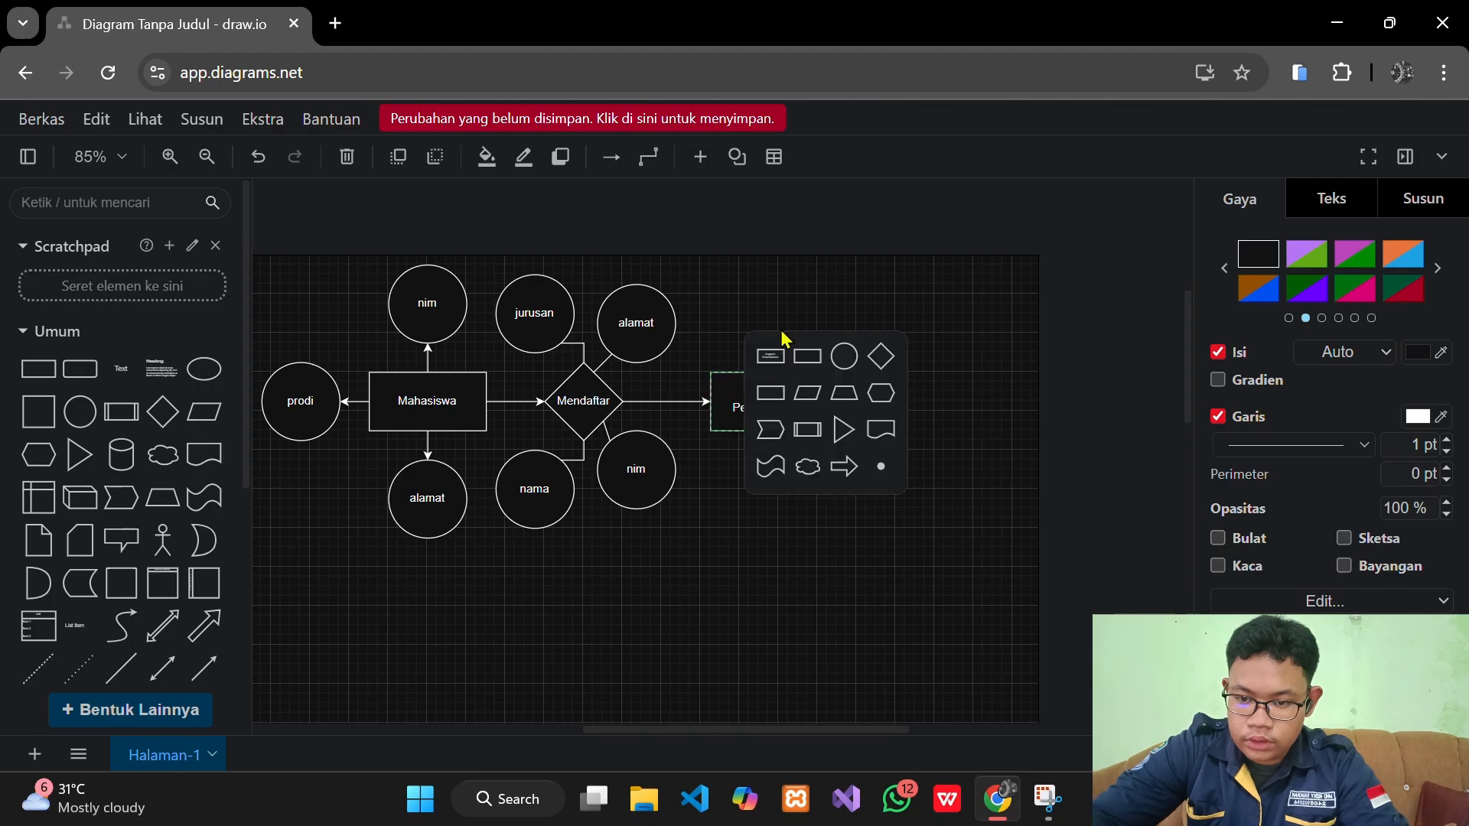
click(836, 352)
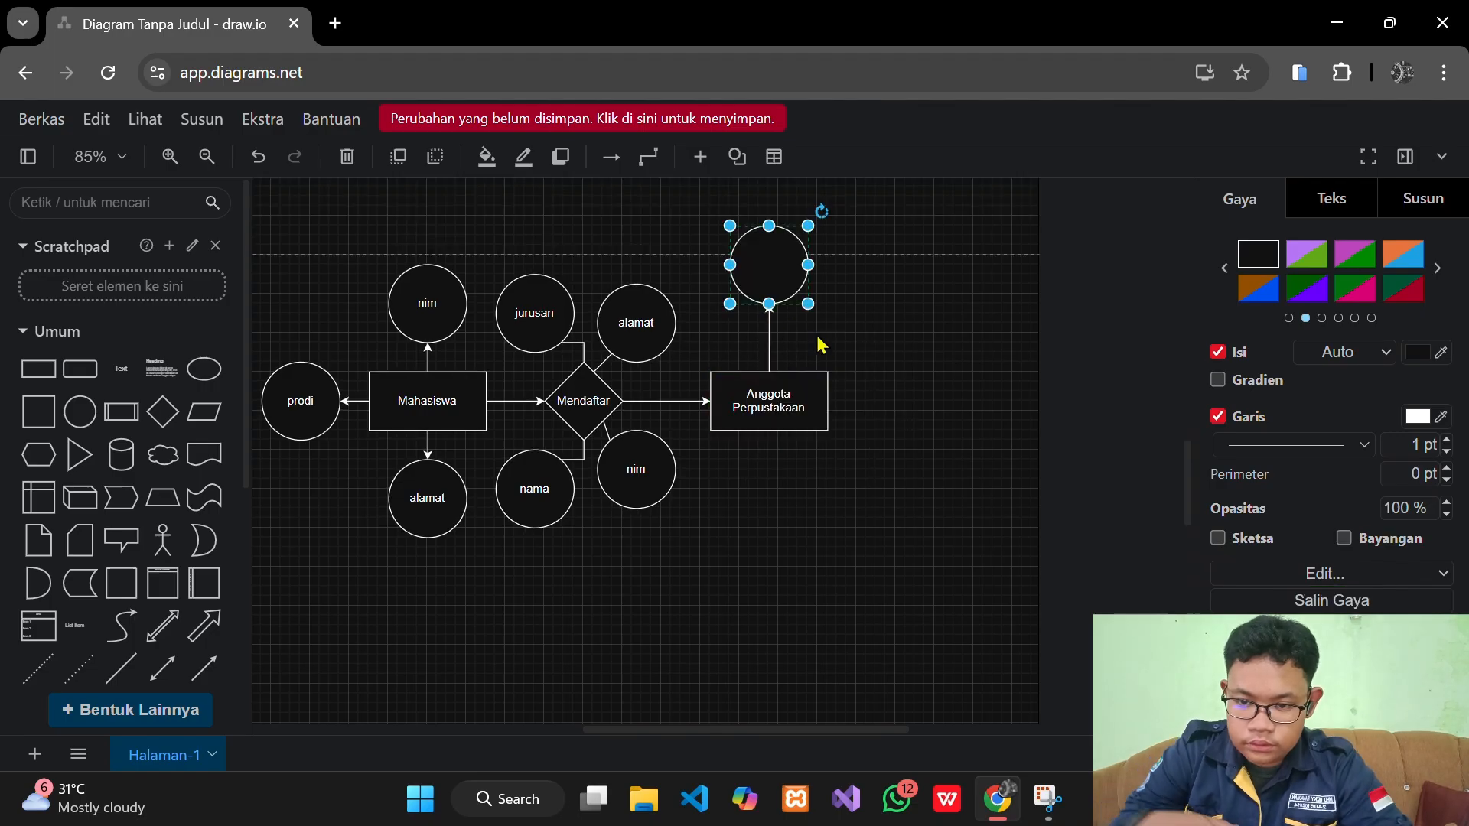
double_click(781, 294)
text(nama)
drag(782, 292, 776, 346)
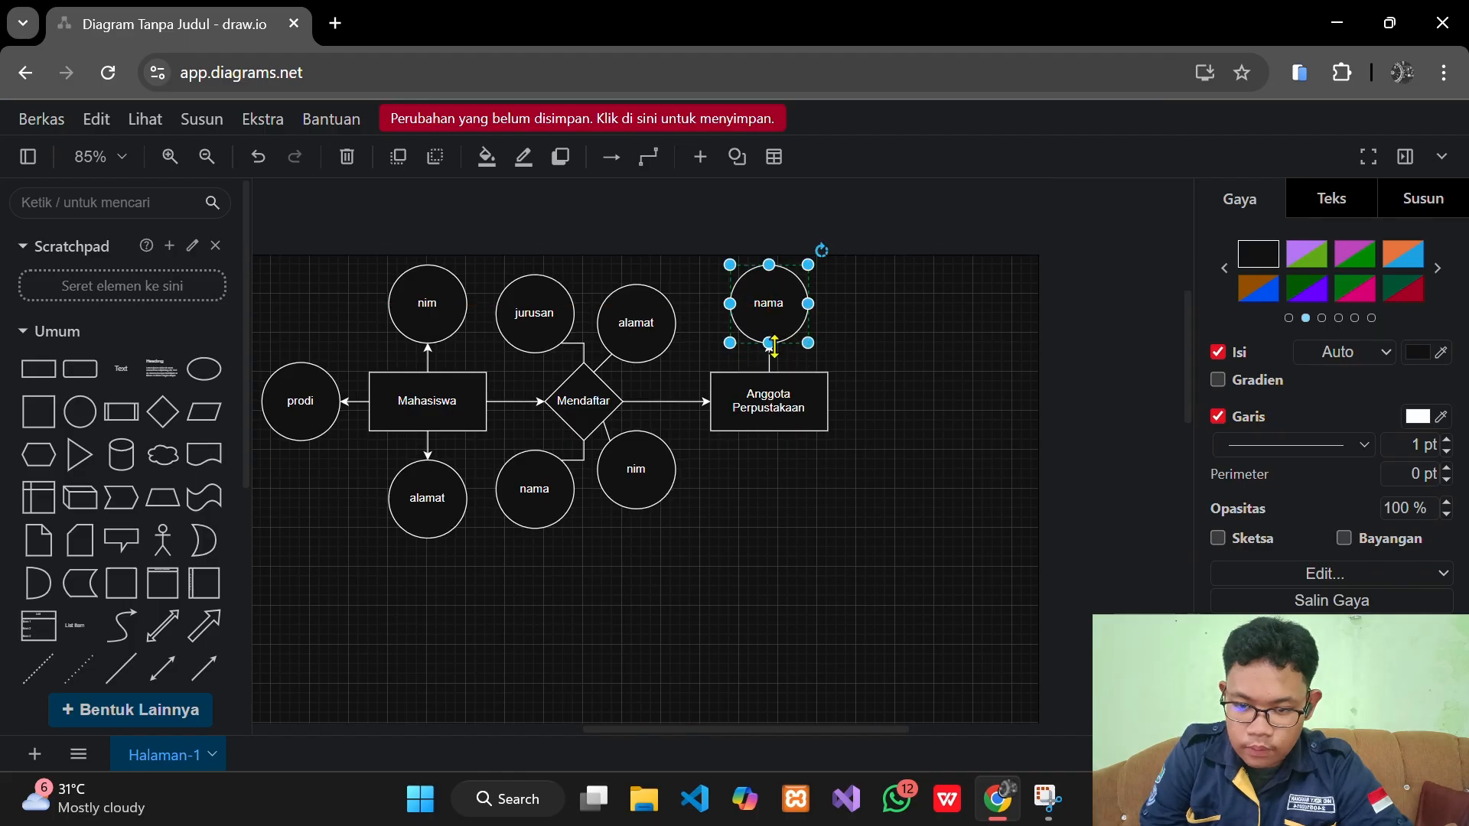
Add a connected circle below the Anggota Perpustakaan rectangle and label it "nomor_anggota"
click(770, 419)
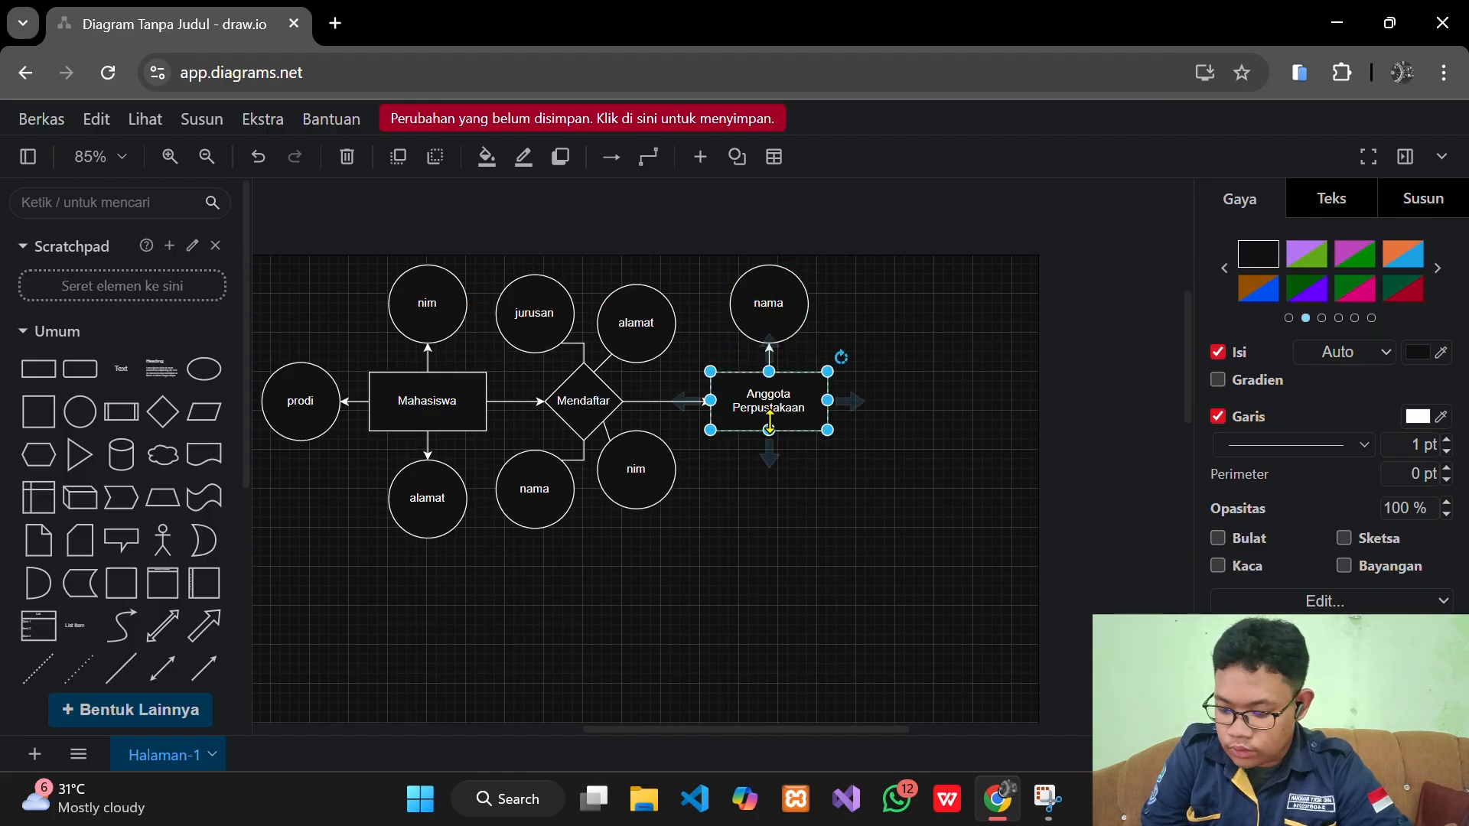
mouse_move(770, 457)
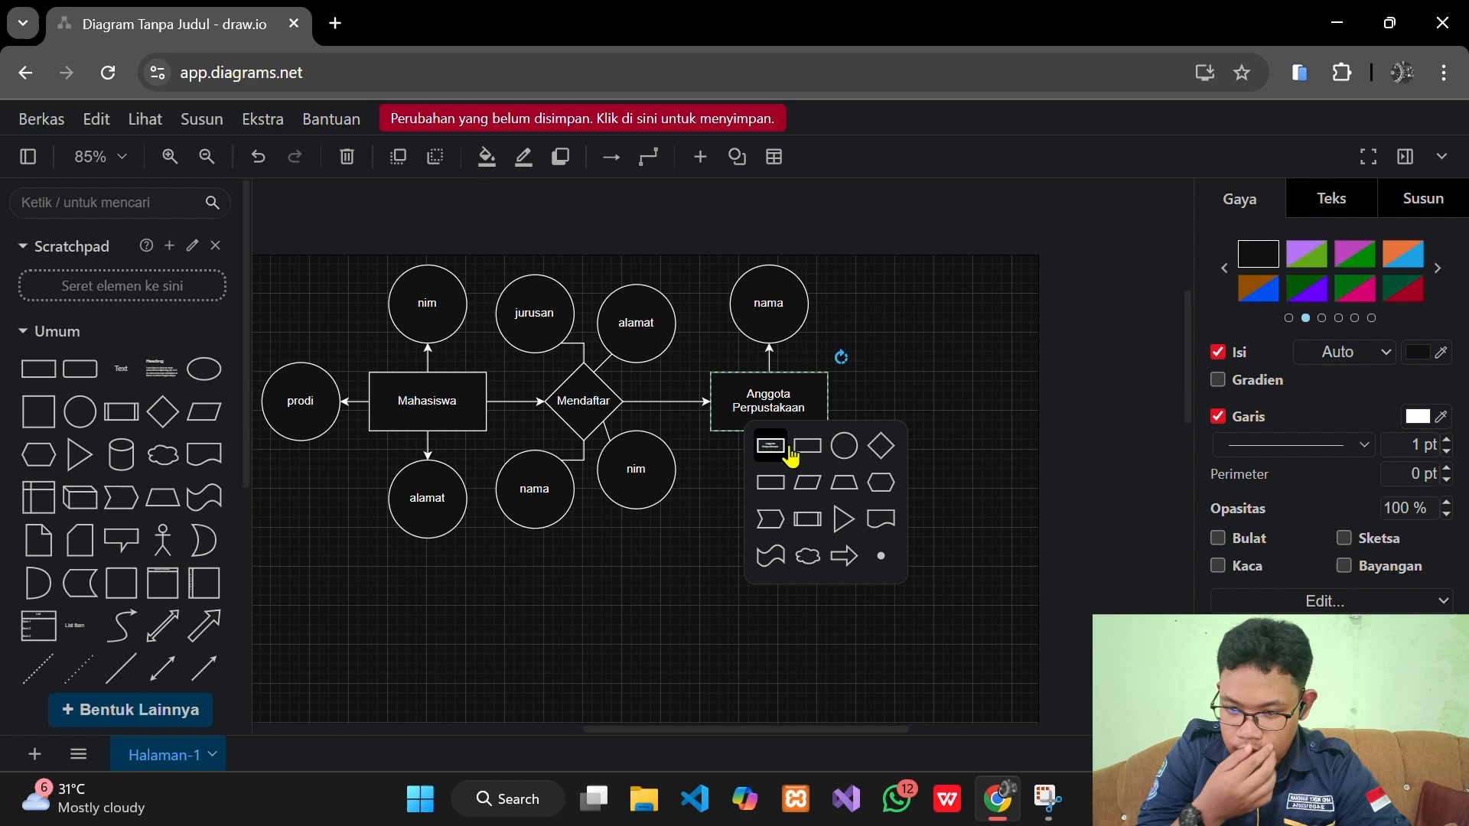
click(846, 444)
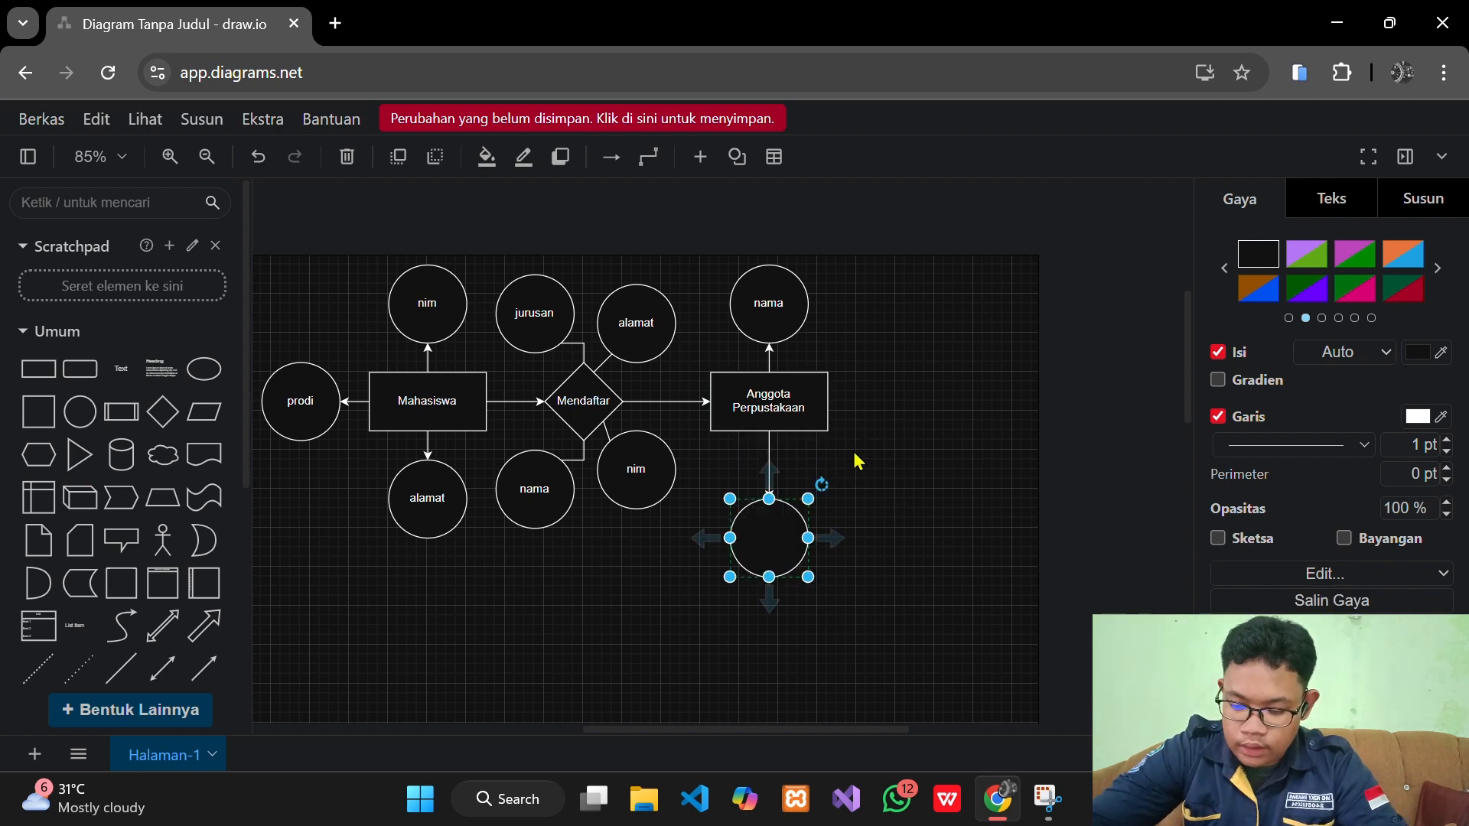
double_click(771, 548)
text(nomor)
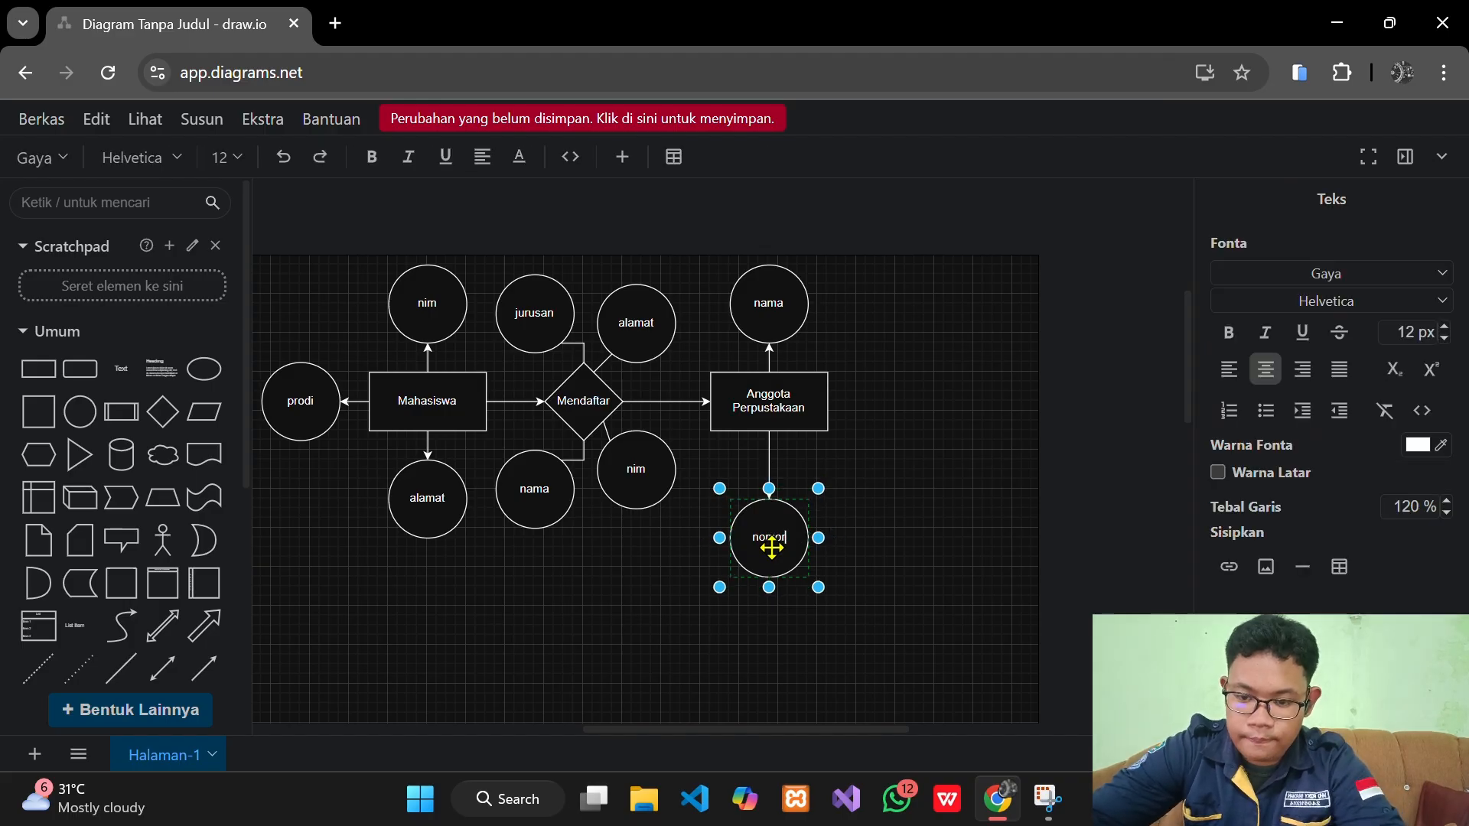
text( anggo)
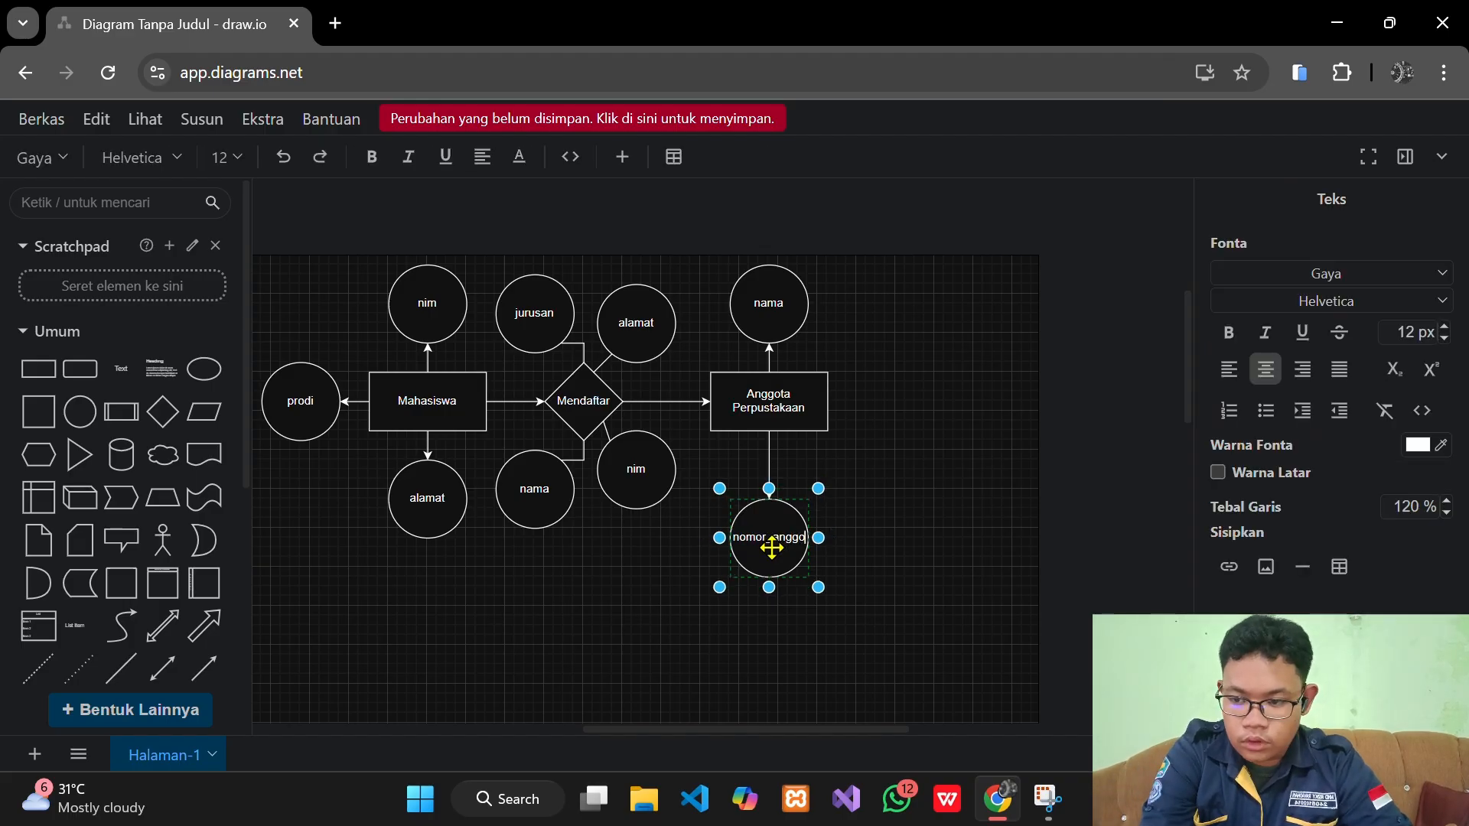
text(ta)
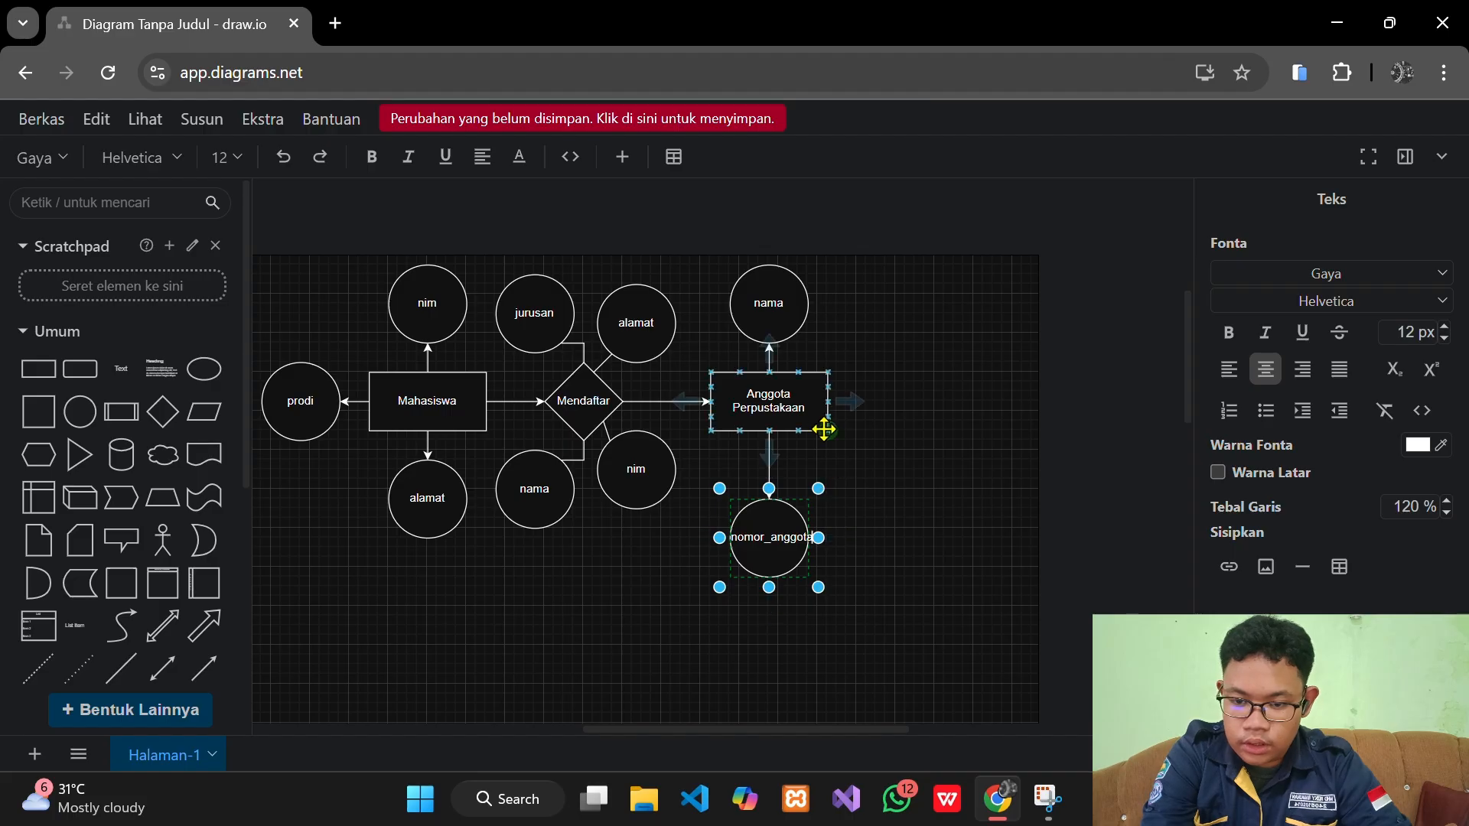
Attach a short line to the Anggota Perpustakaan rectangle's upper-right edge and place a circle labelled "jurusan" at its outer end
drag(133, 666, 813, 335)
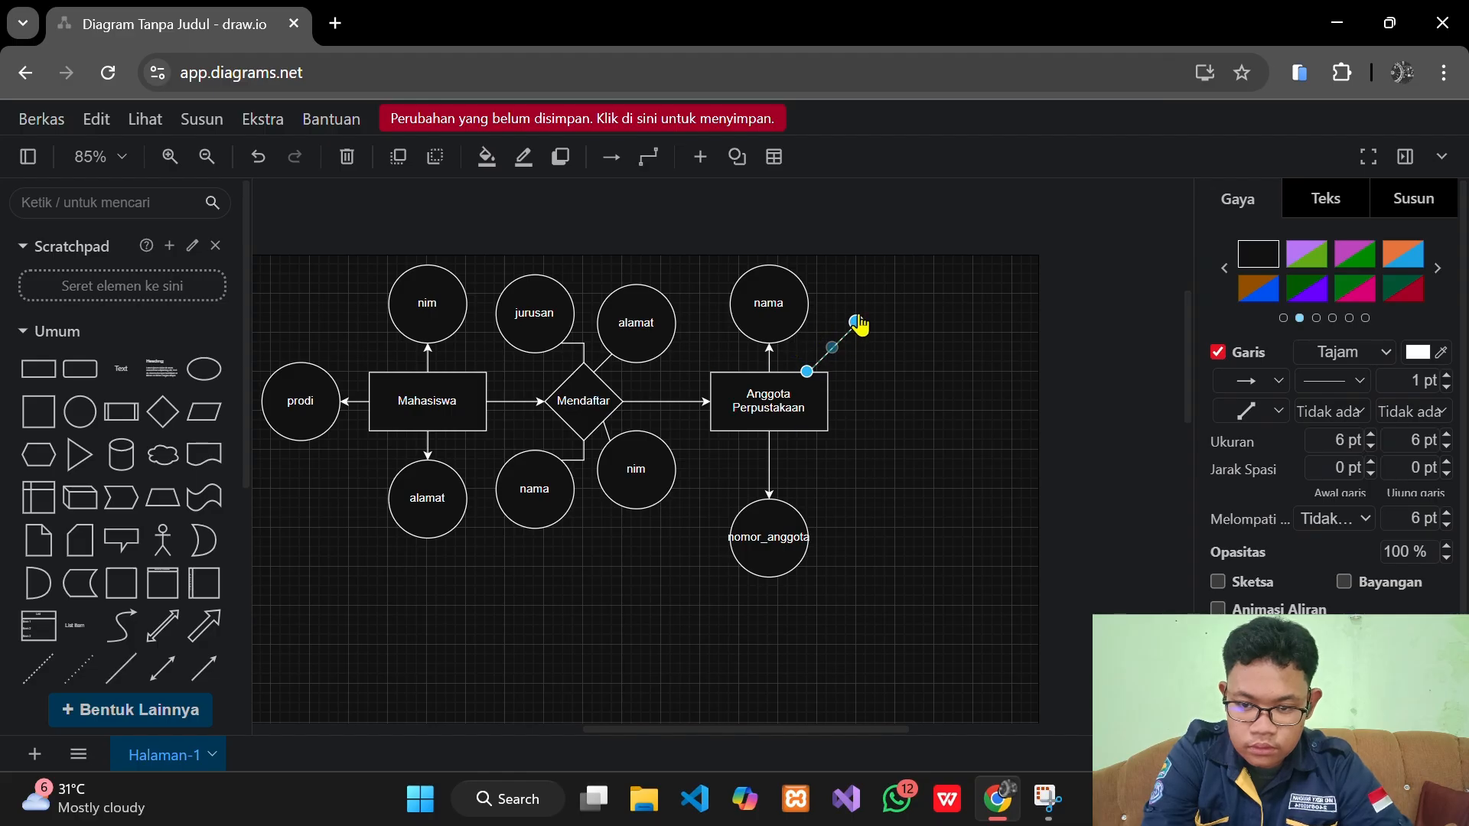
drag(858, 325, 846, 323)
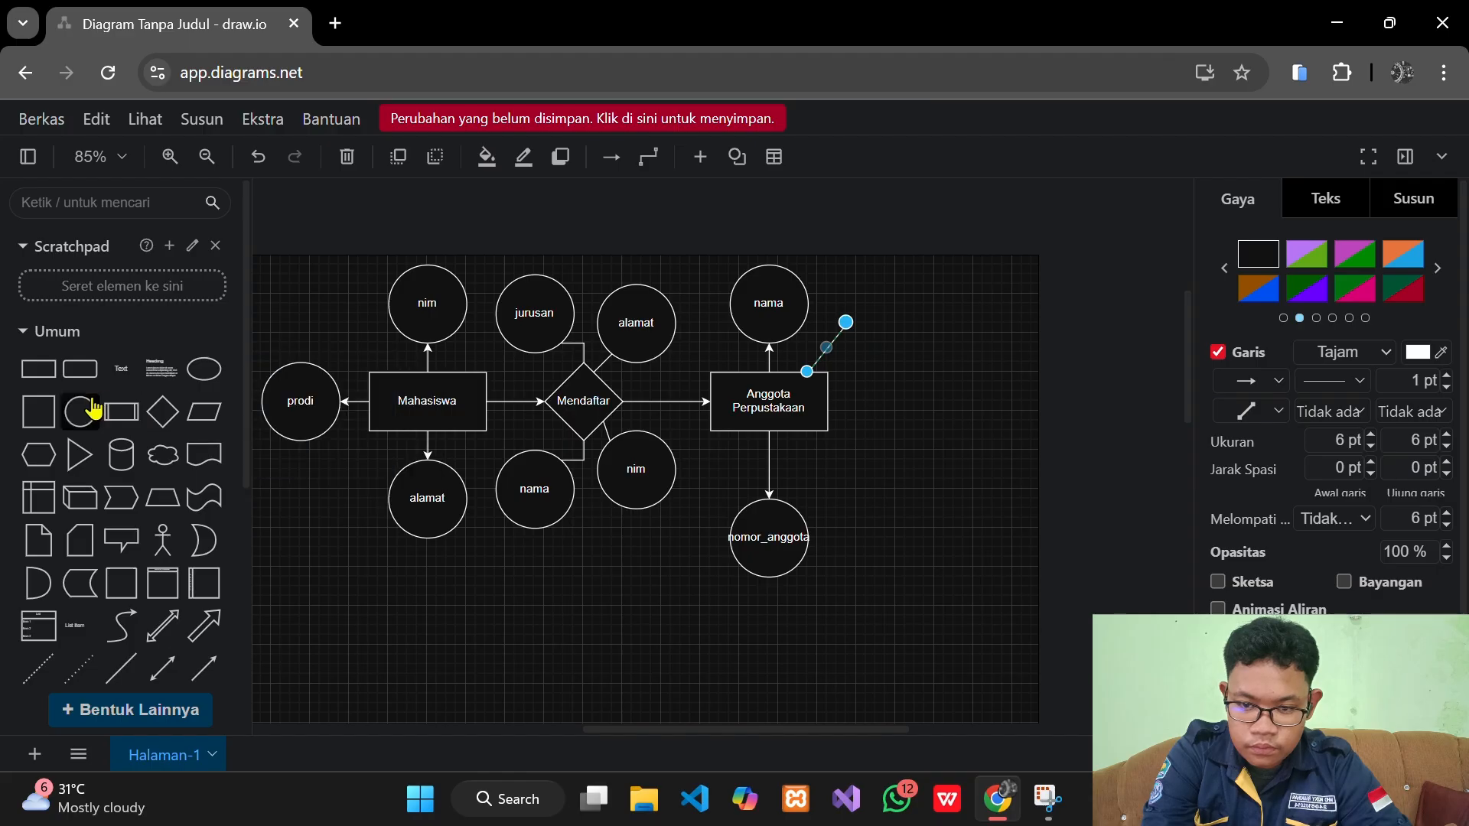
drag(94, 409, 891, 304)
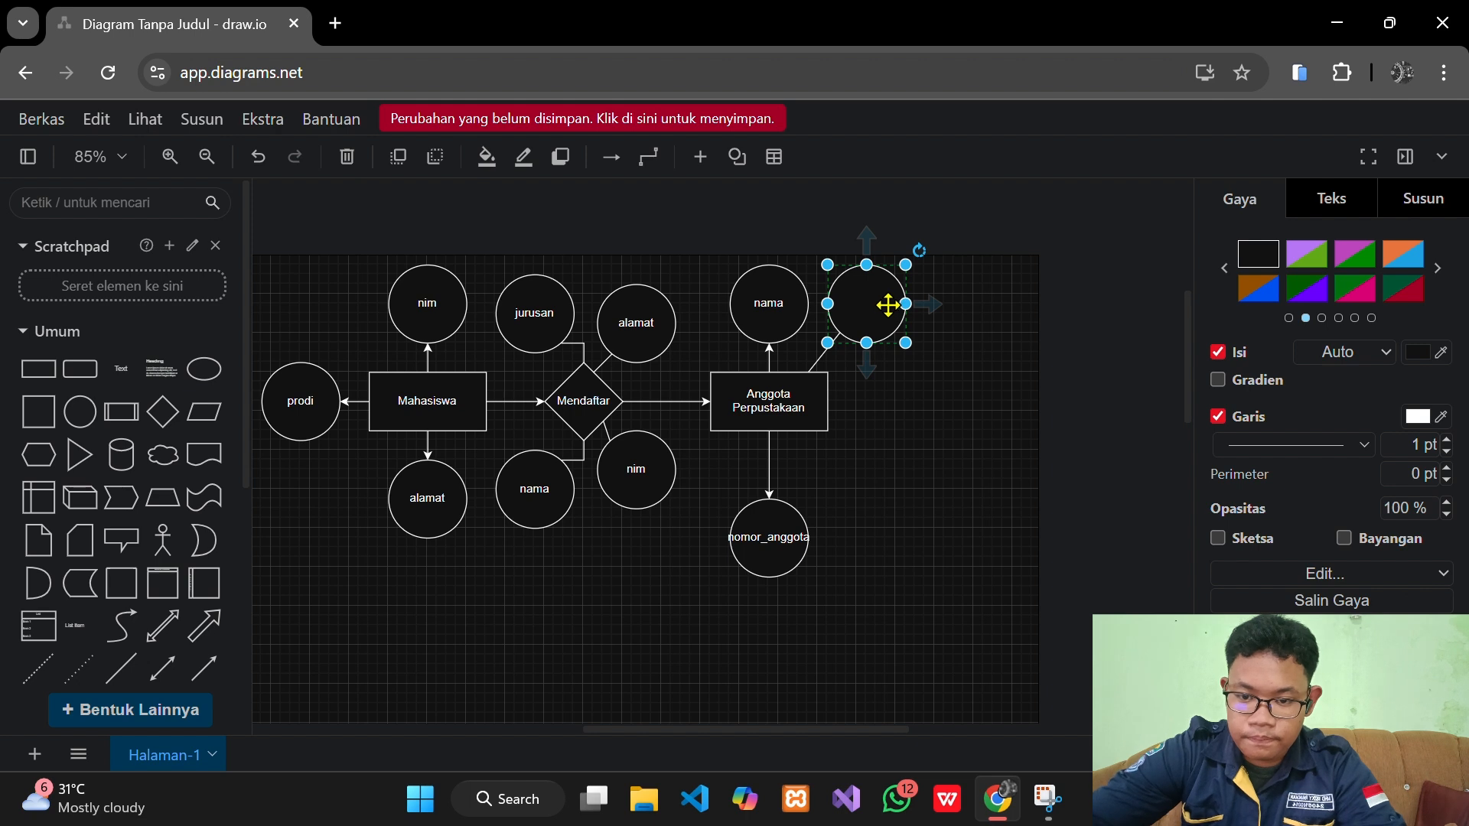
double_click(878, 311)
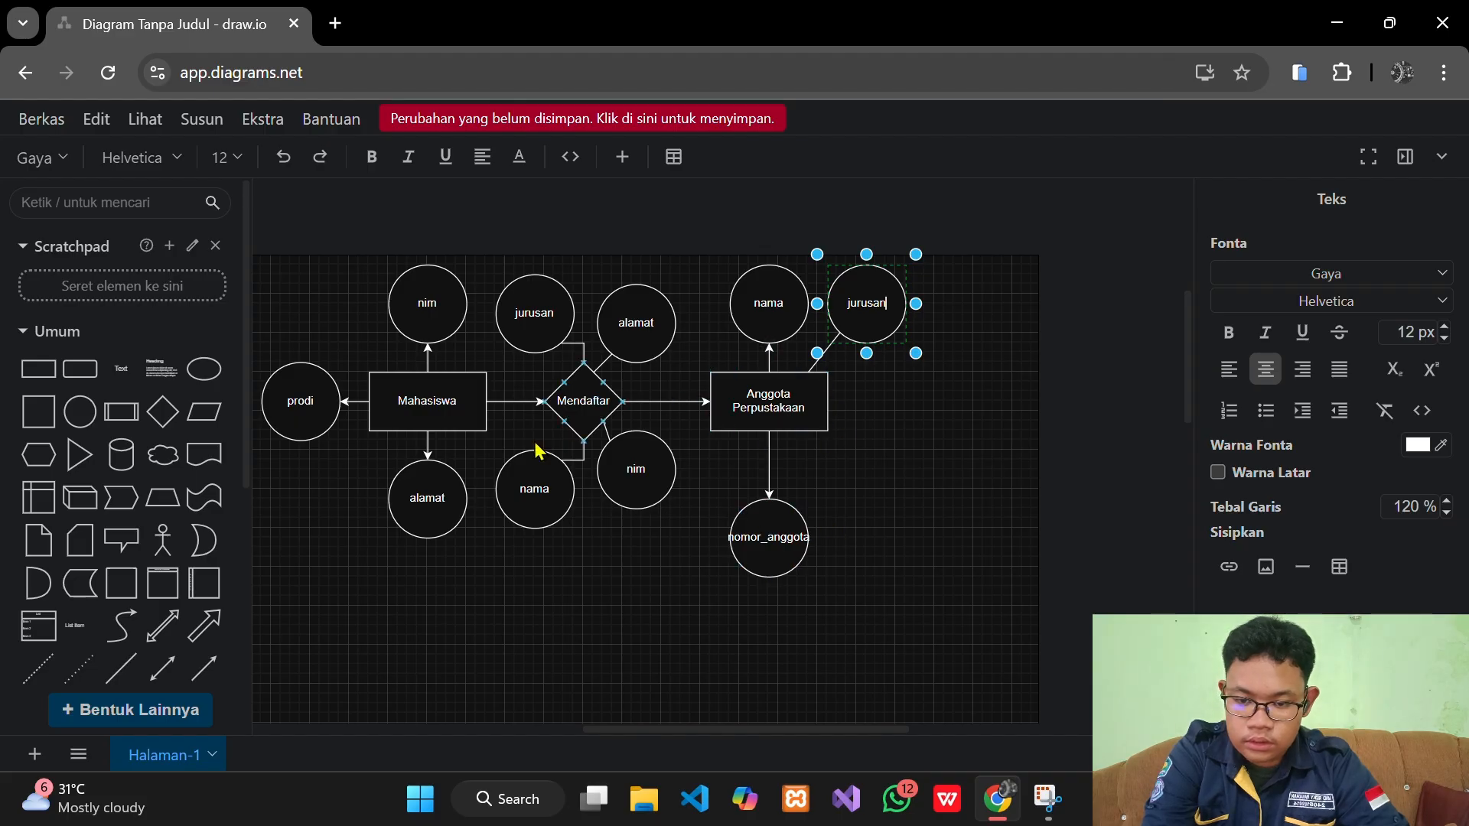
Attach a short line to the Anggota Perpustakaan rectangle's lower-right edge and place a circle labelled "masa_berlaku" at its outer end
drag(120, 670, 809, 433)
drag(821, 501, 826, 469)
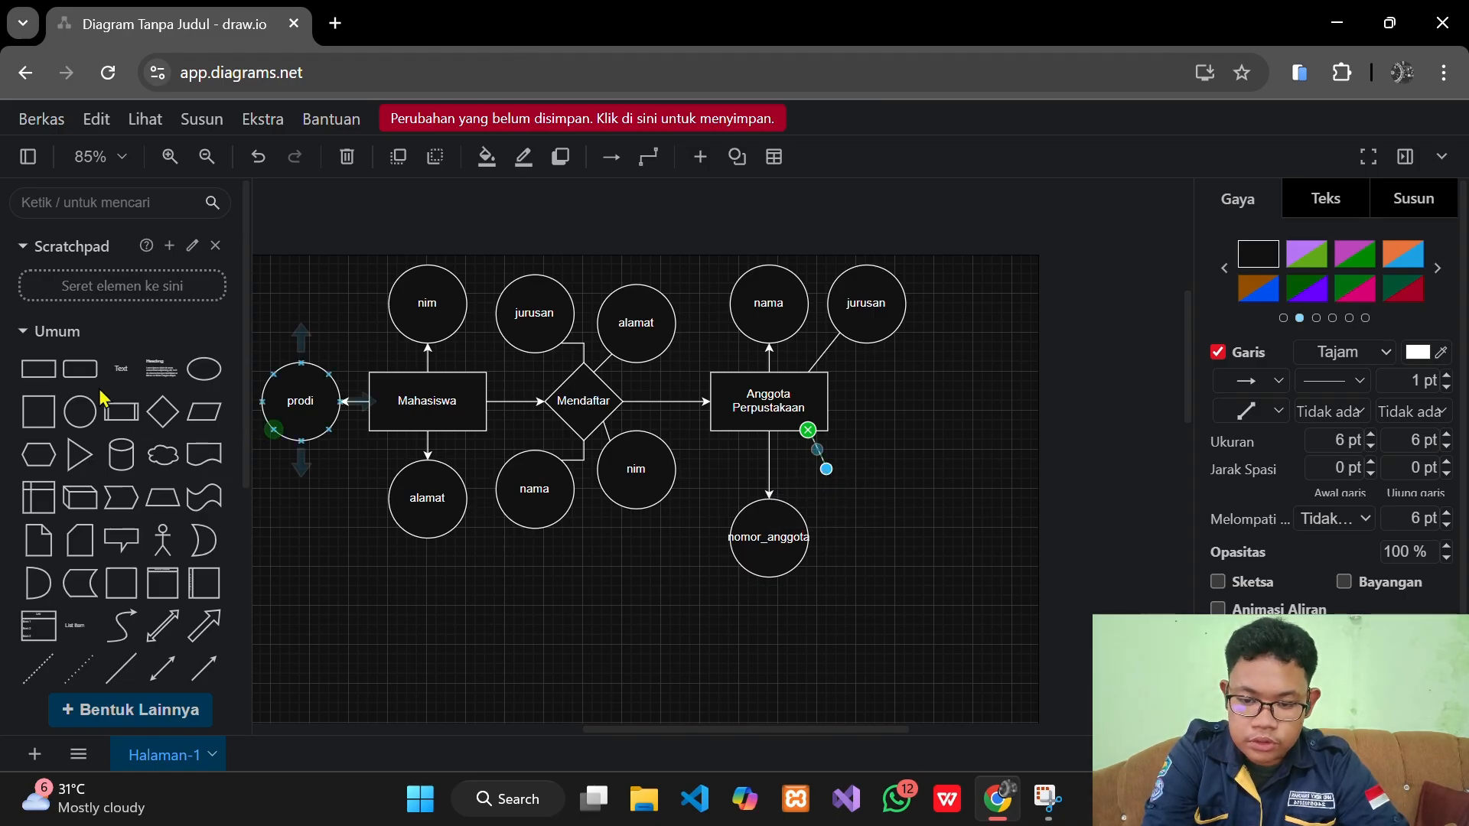
drag(80, 412, 830, 488)
double_click(831, 489)
text(masa)
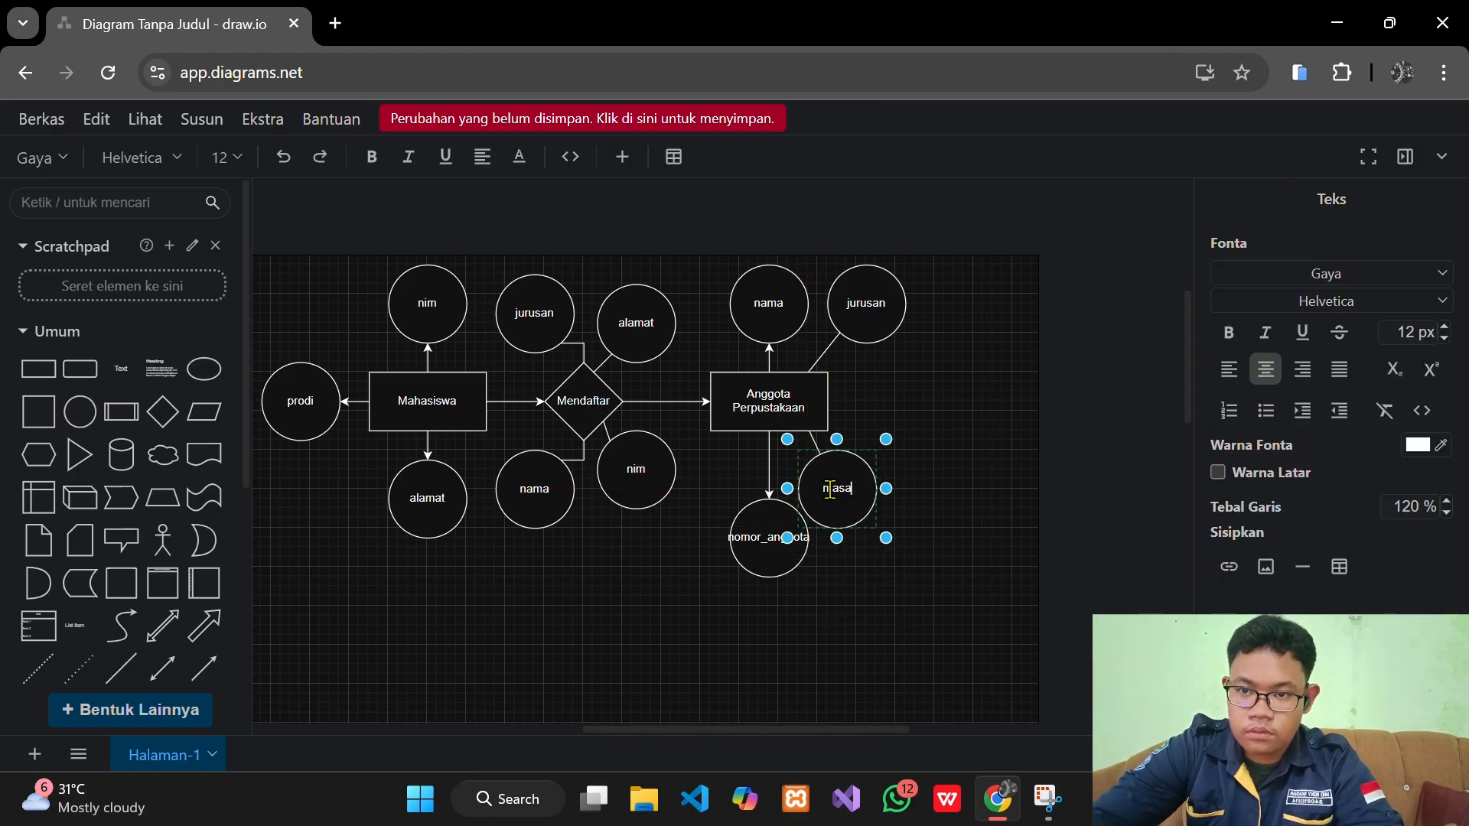
text(_berlaku)
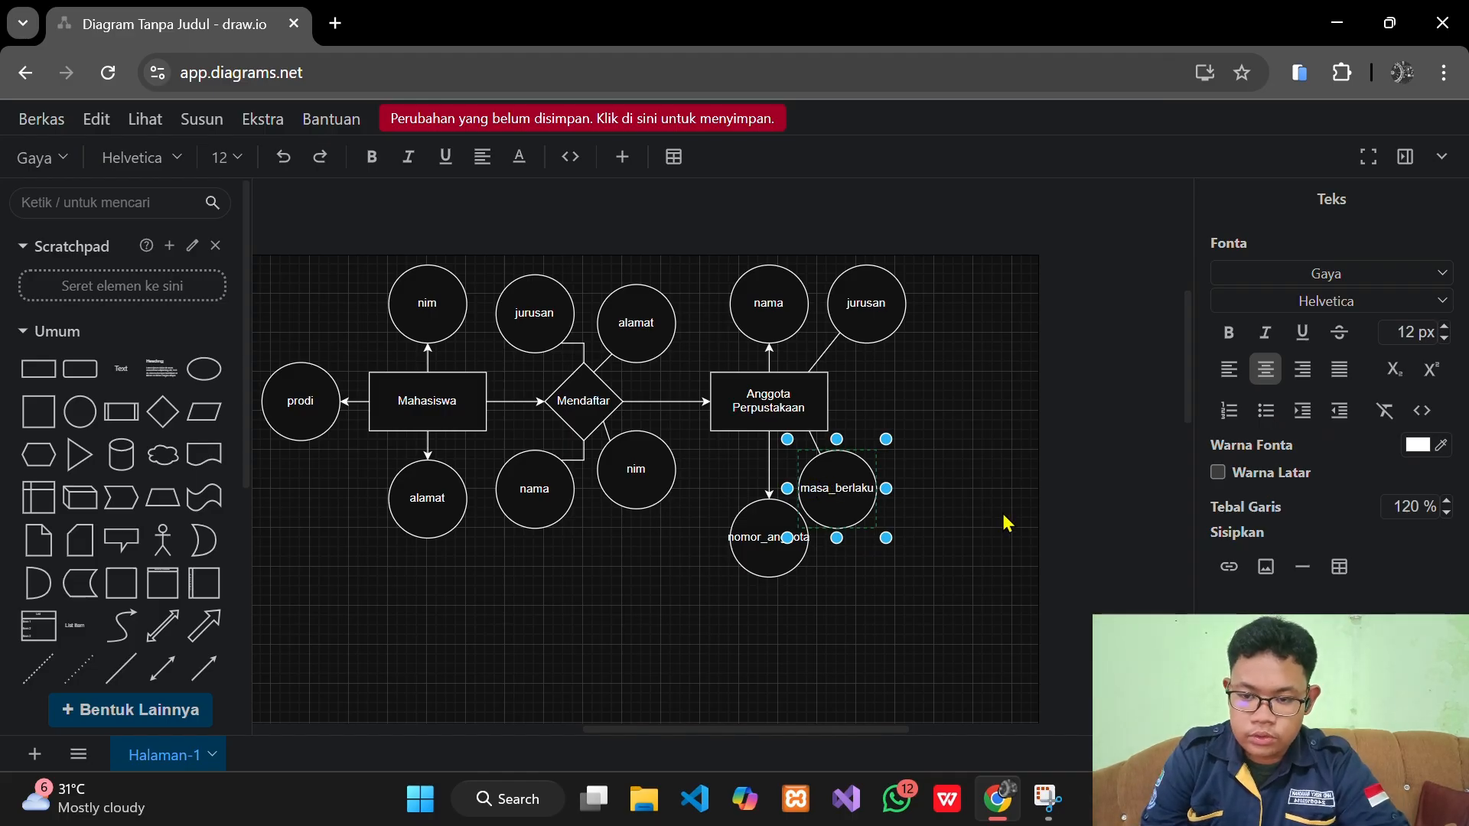
click(941, 542)
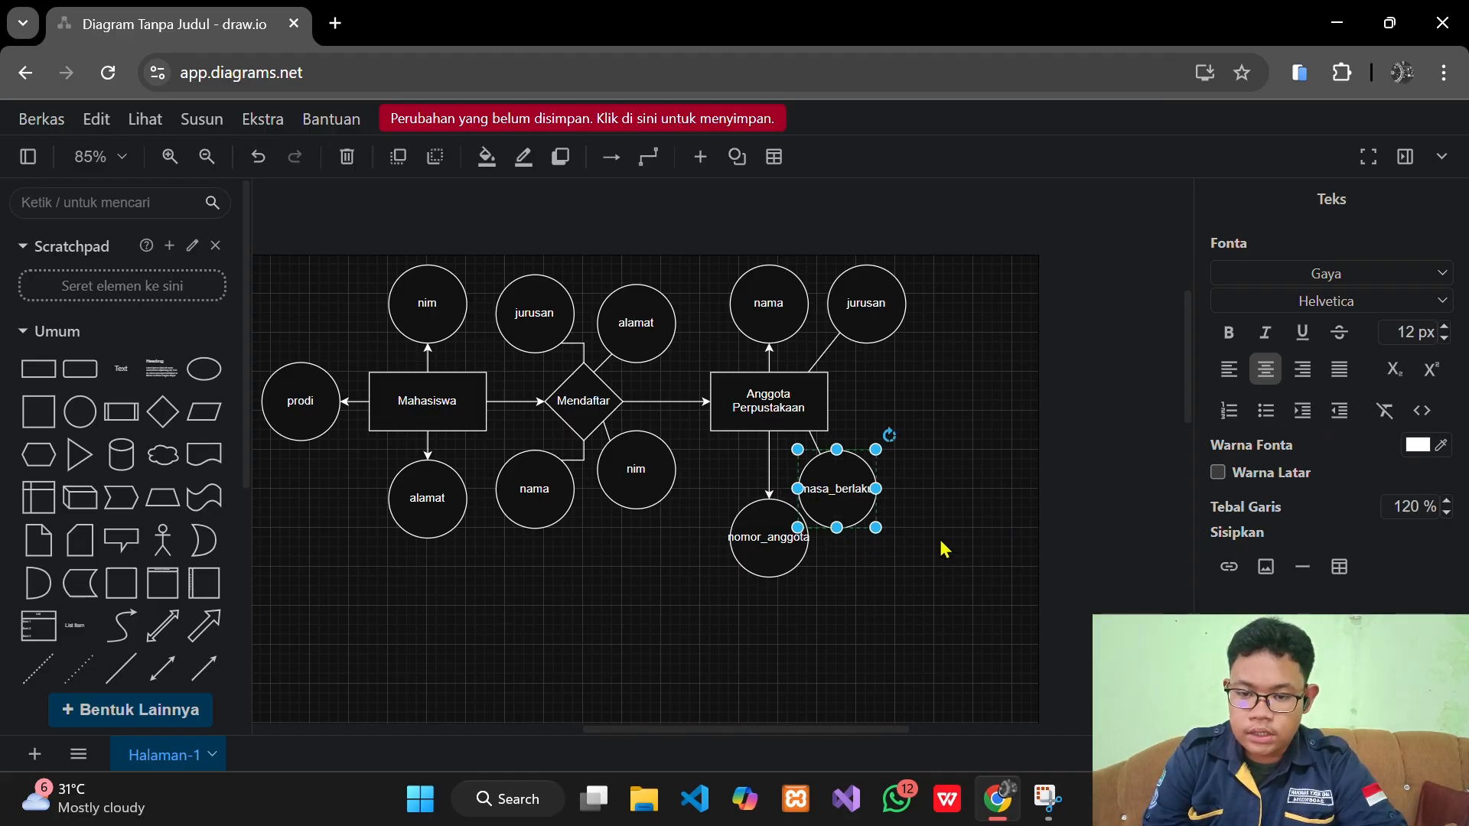
scroll(941, 541, right, 1)
scroll(941, 542, down, 1)
scroll(942, 542, left, 2)
scroll(941, 541, down, 3)
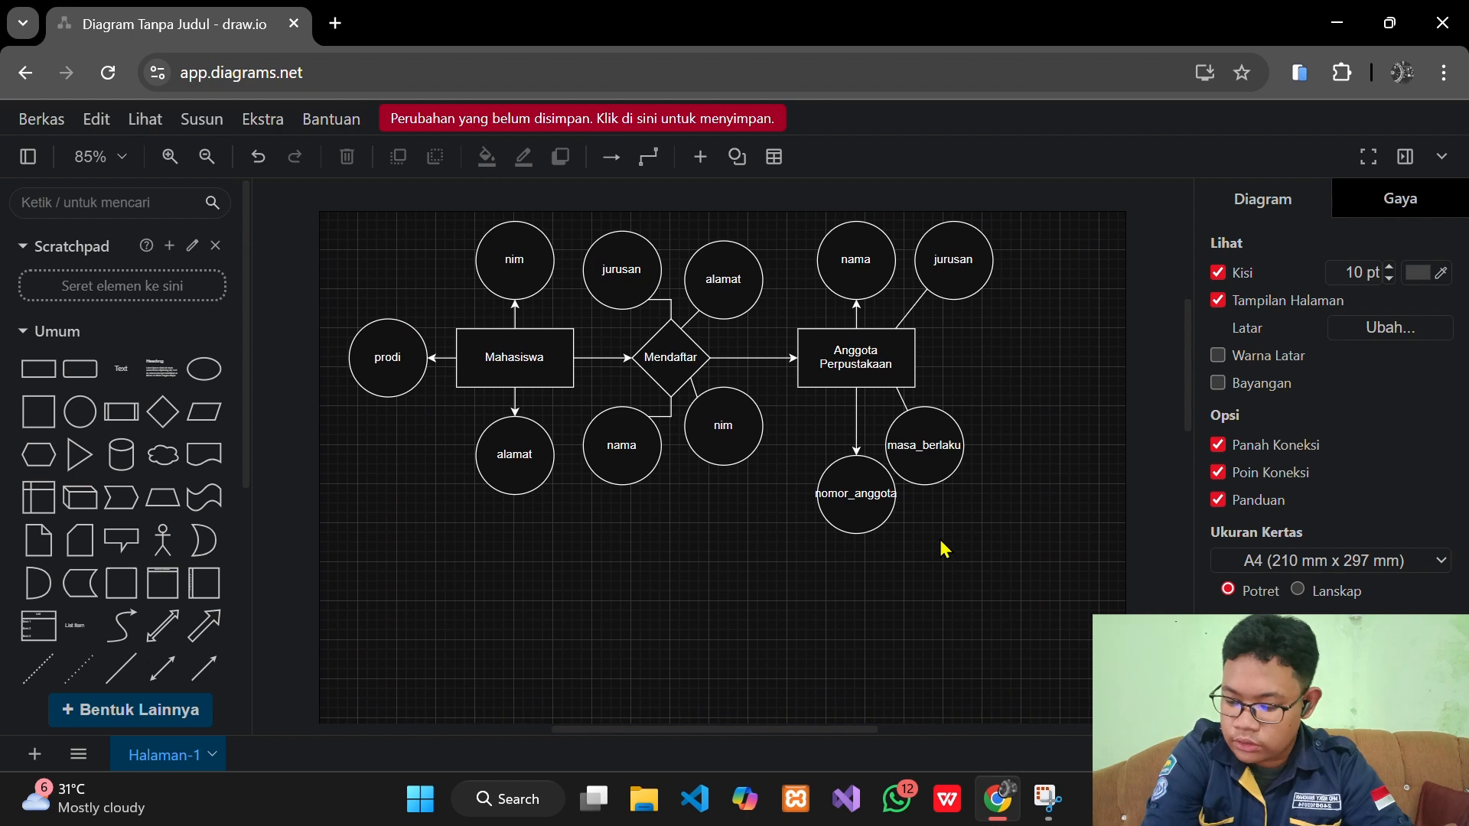
scroll(941, 541, right, 3)
scroll(944, 548, left, 2)
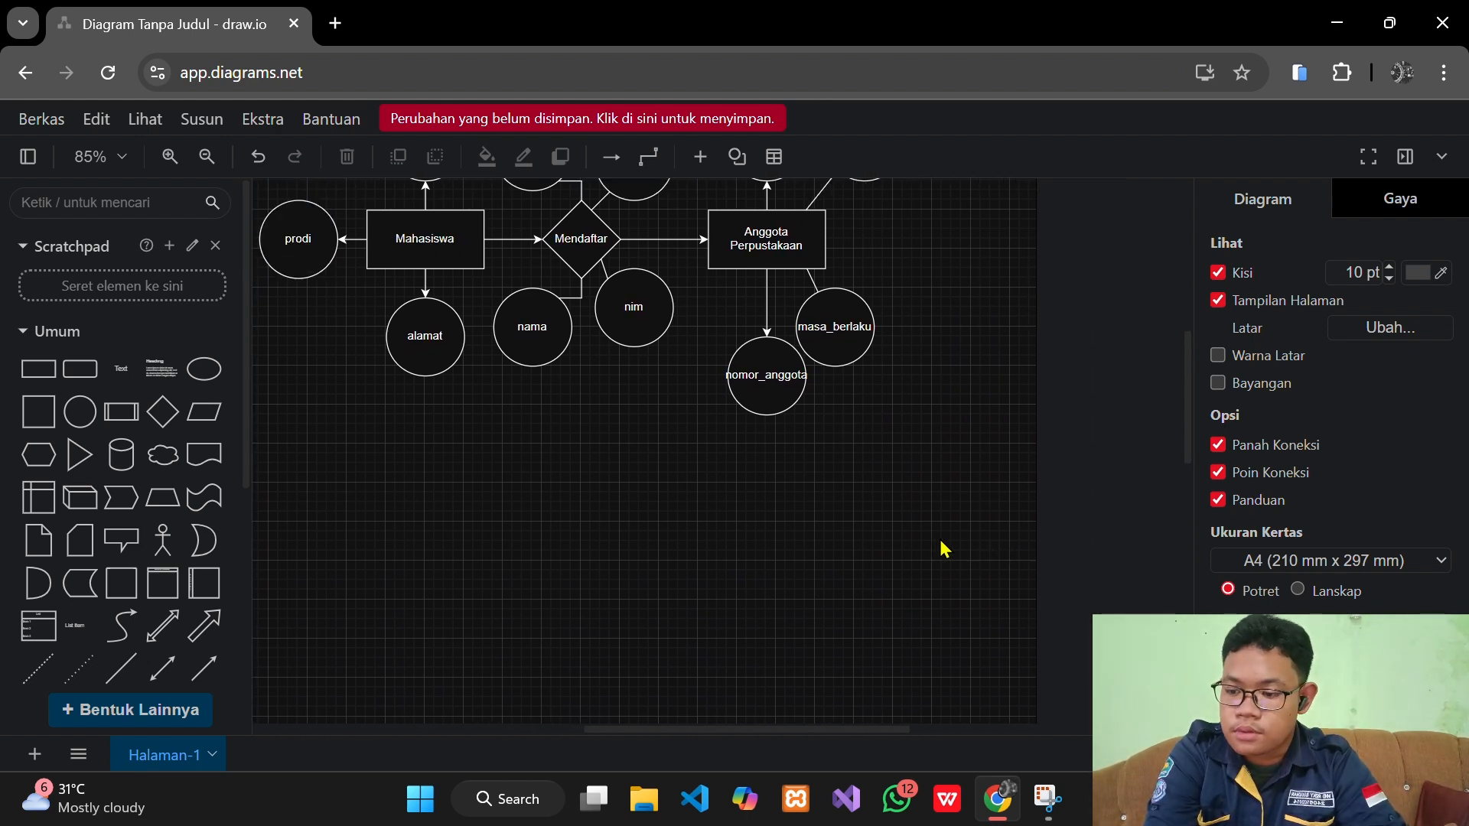
scroll(941, 545, up, 4)
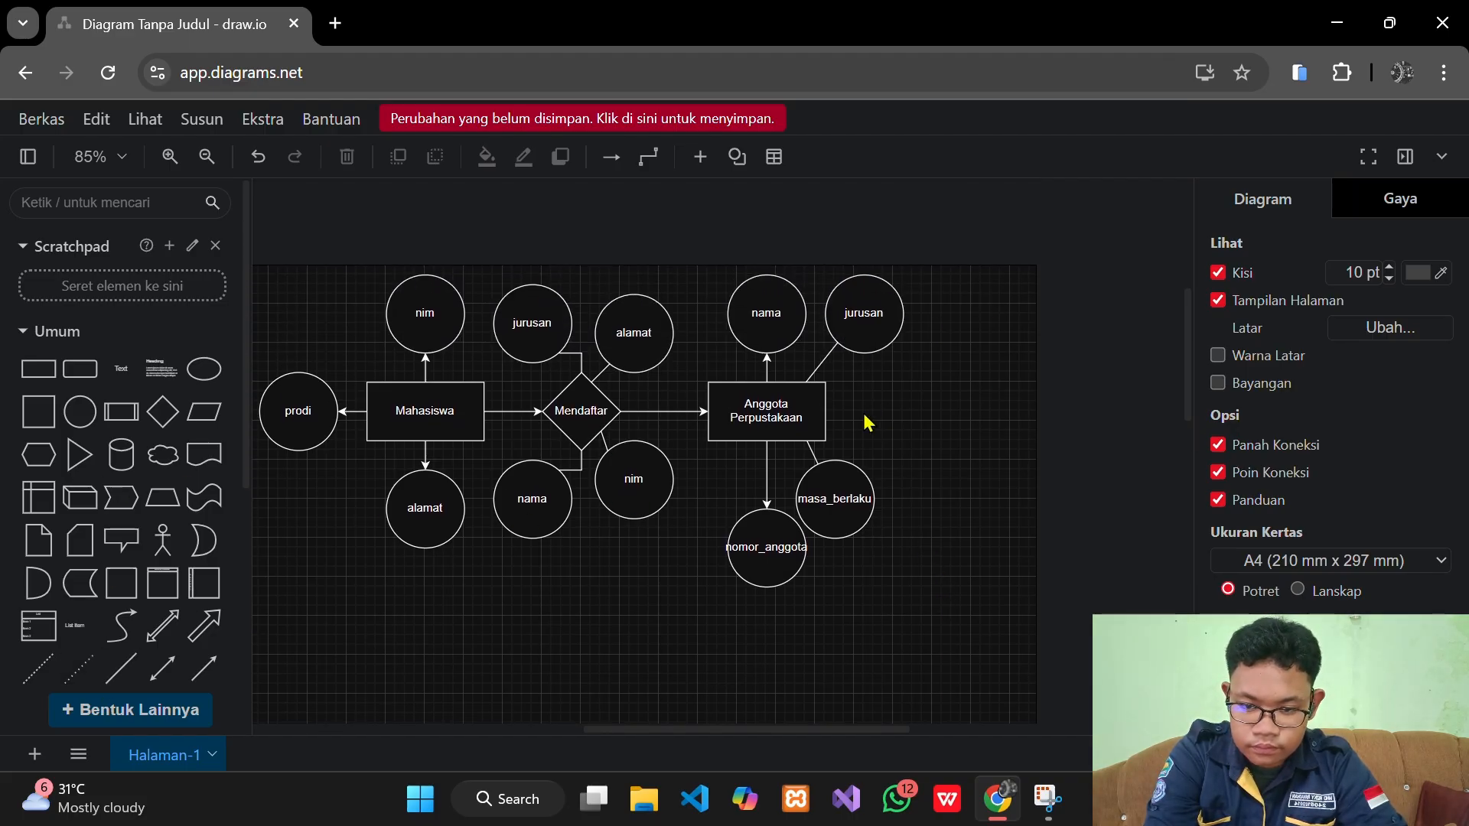
Add a connected diamond to the right of the Anggota Perpustakaan rectangle and move it down to the lower right of the masa_berlaku circle
click(808, 408)
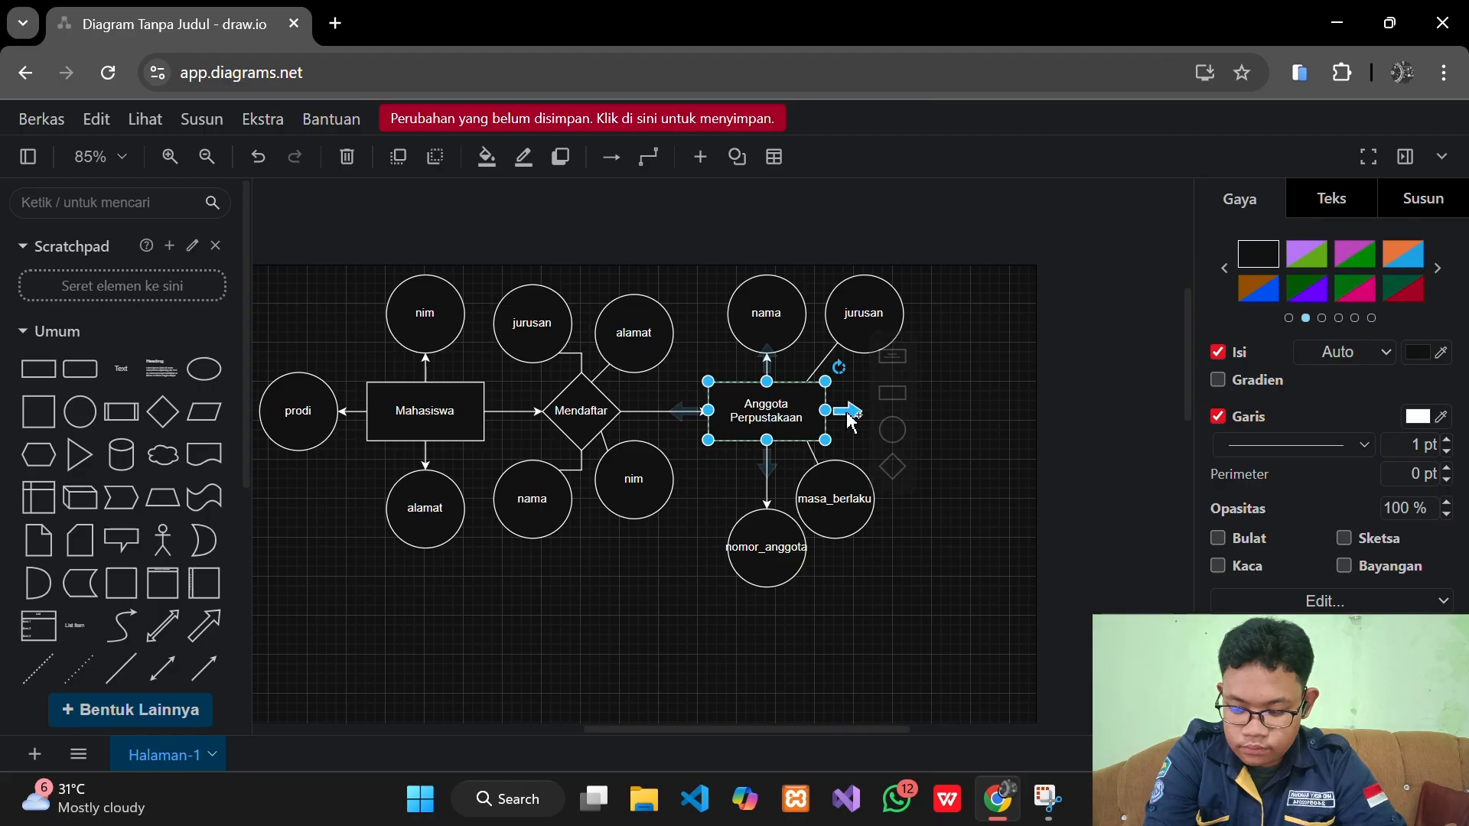
mouse_move(841, 413)
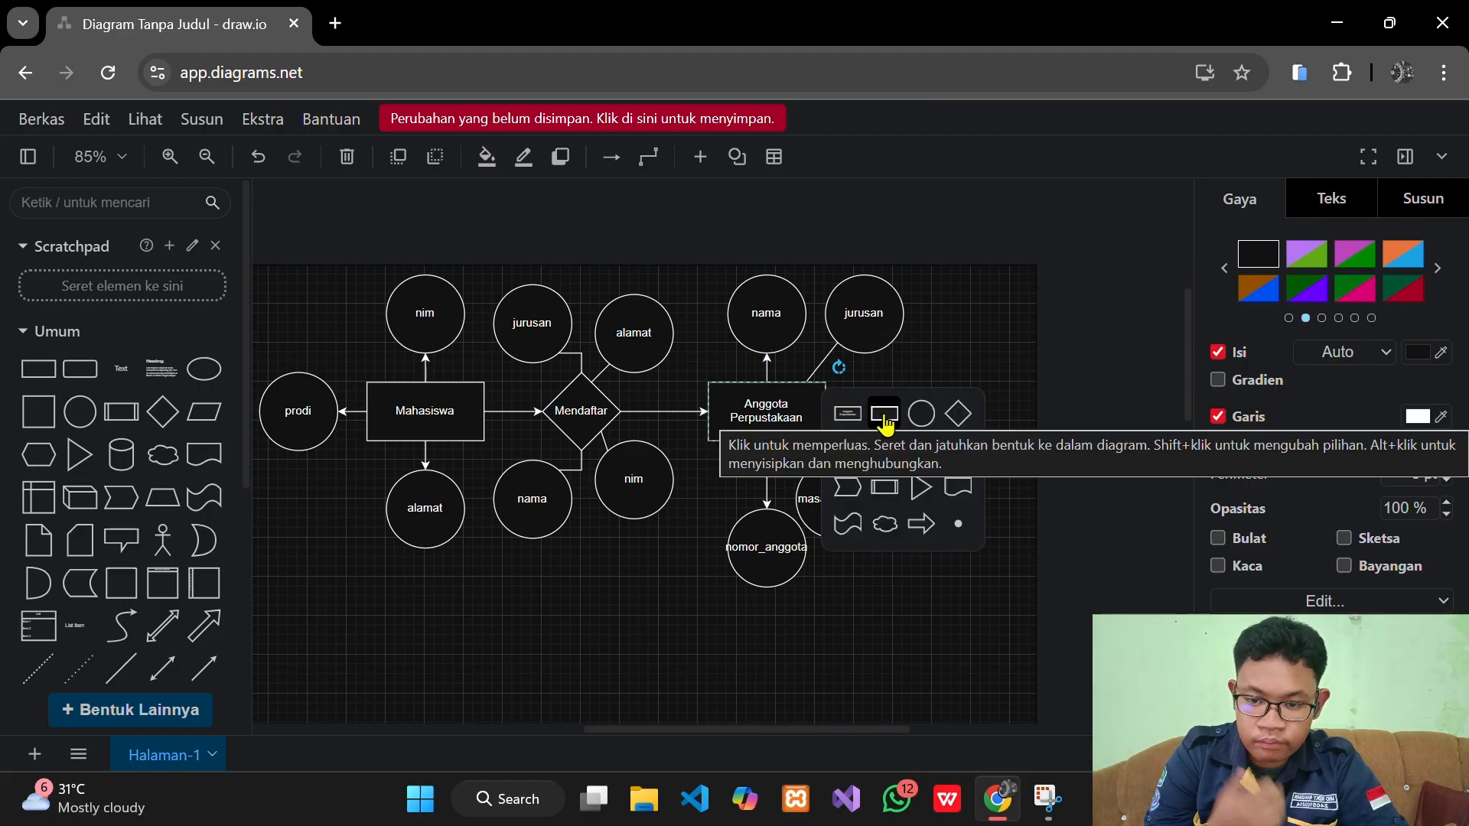
click(960, 416)
scroll(966, 414, right, 2)
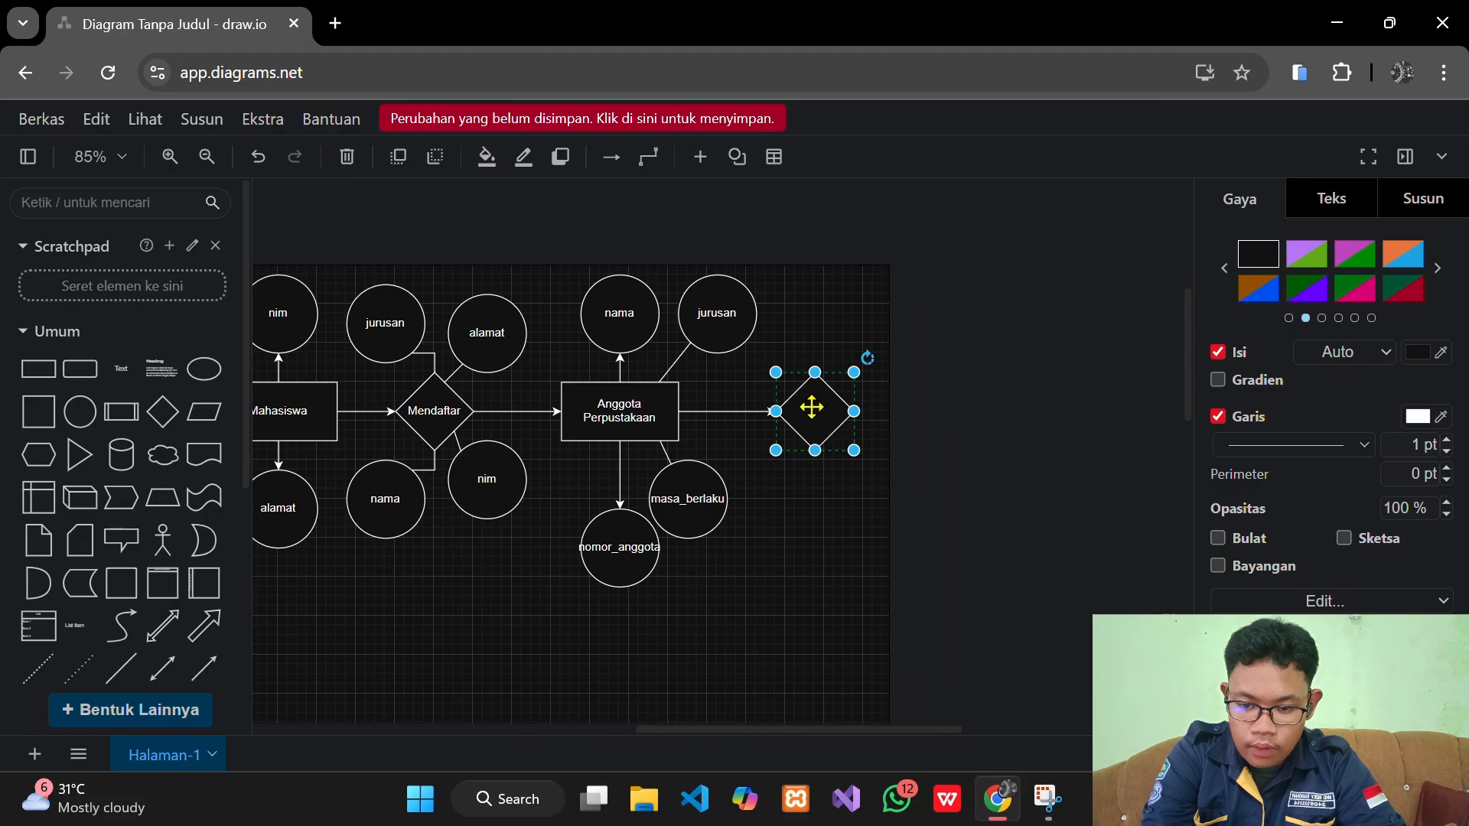
drag(816, 437, 817, 579)
scroll(822, 582, down, 3)
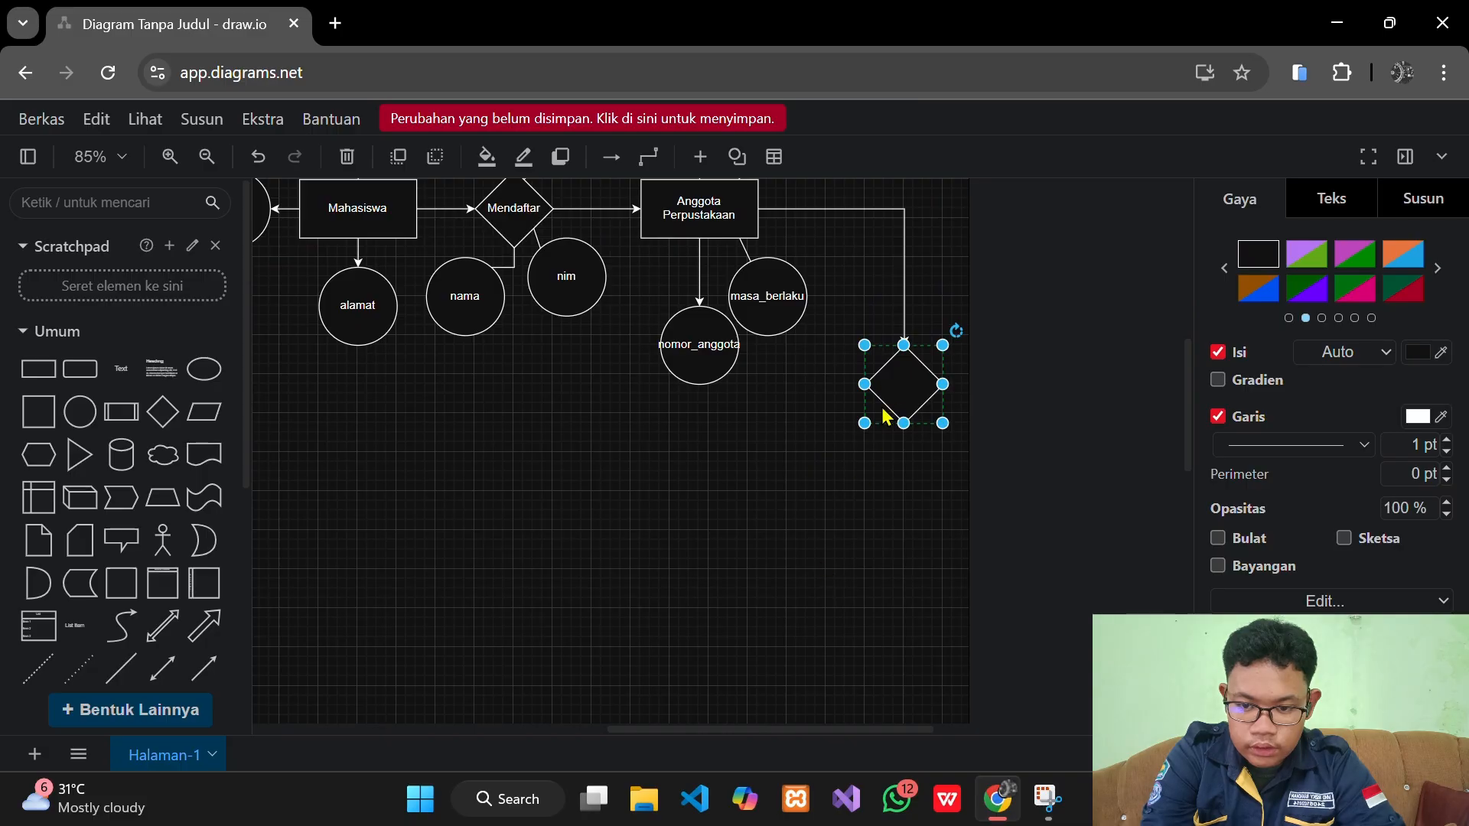
drag(899, 383, 839, 453)
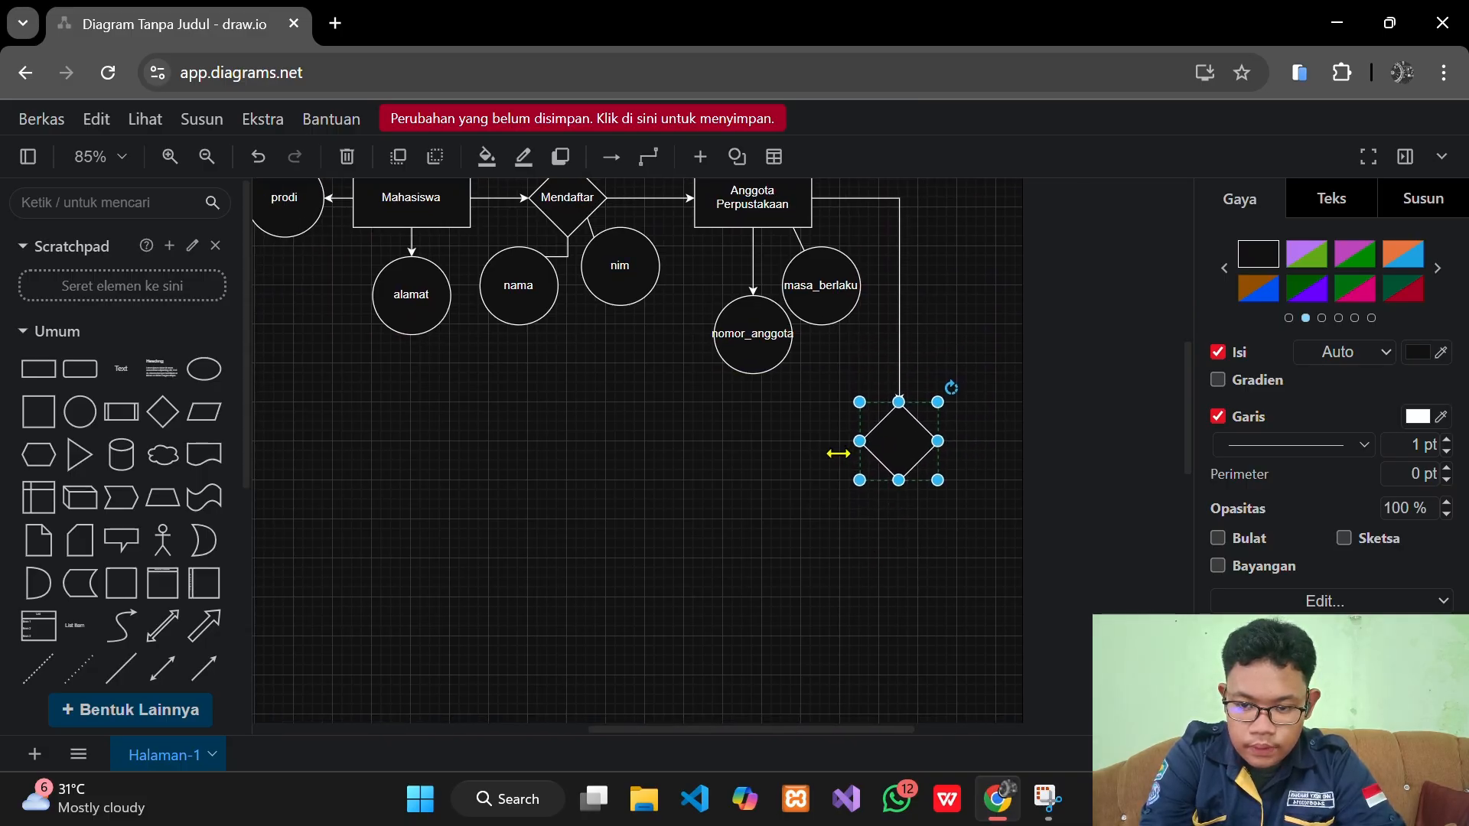
scroll(839, 453, up, 3)
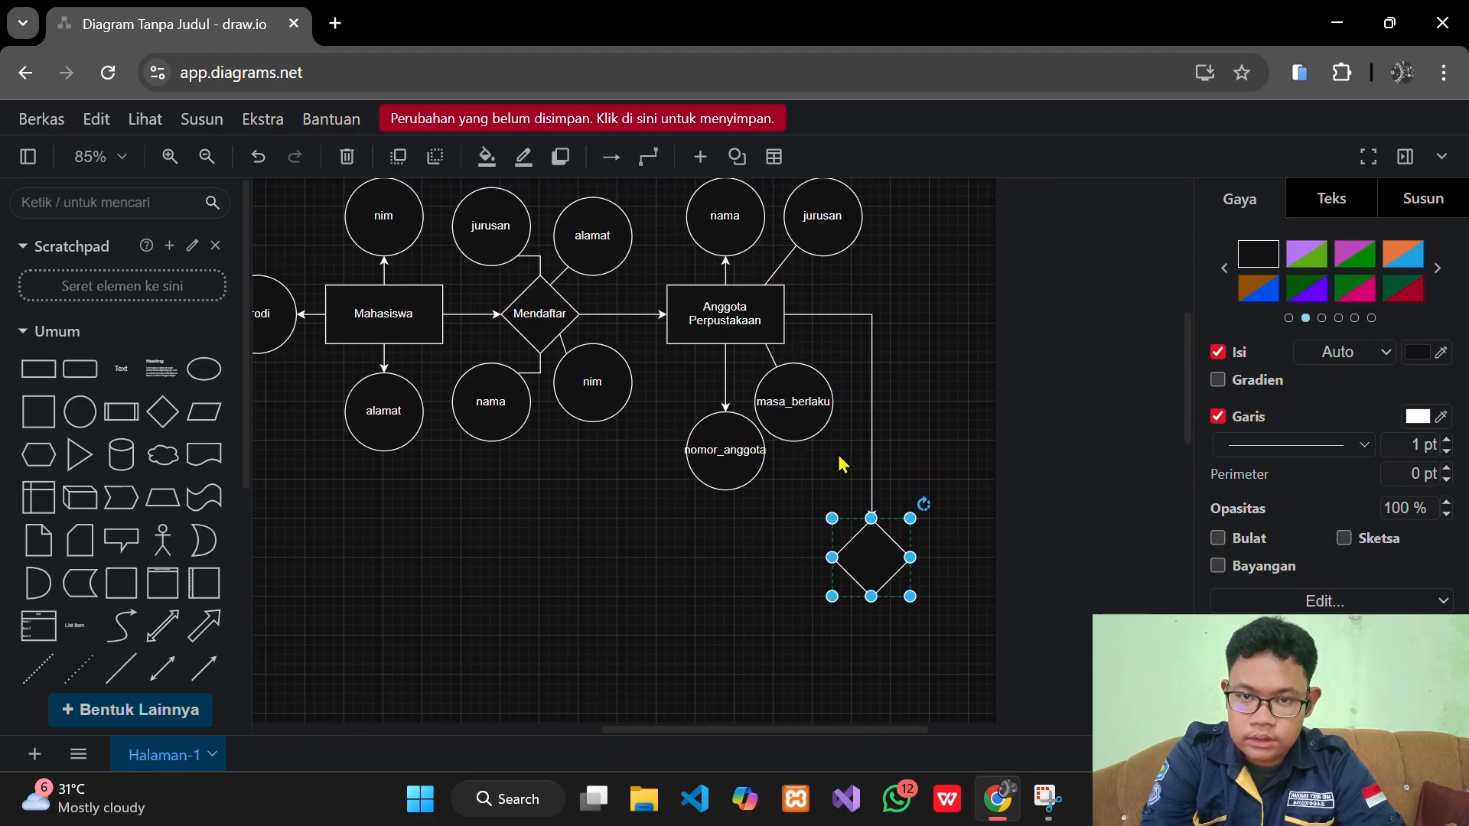
Label the empty diamond connected to the Anggota Perpustakaan rectangle "Meminjam"
scroll(840, 640, down, 2)
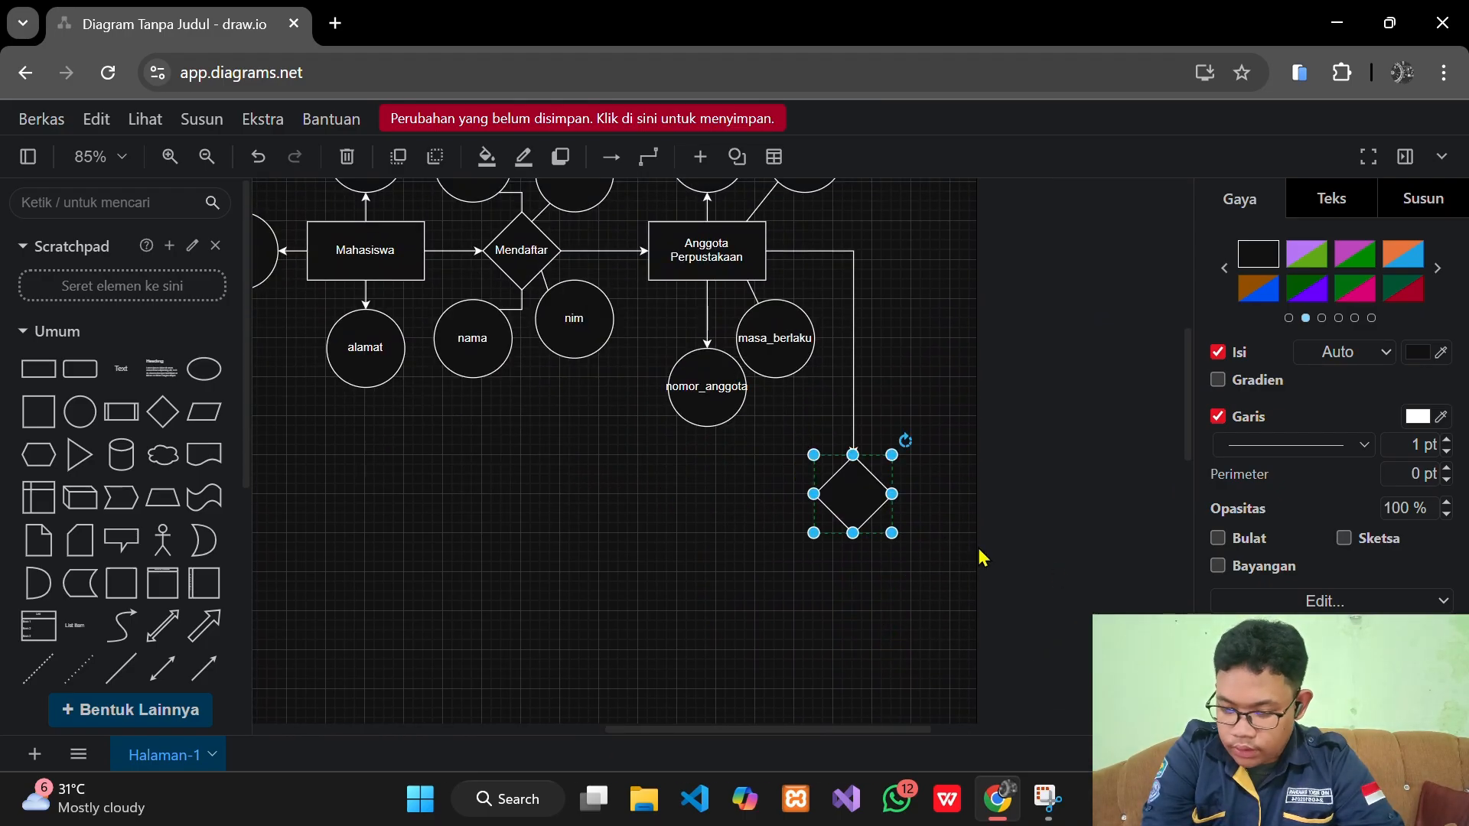
scroll(846, 498, left, 3)
scroll(847, 498, down, 1)
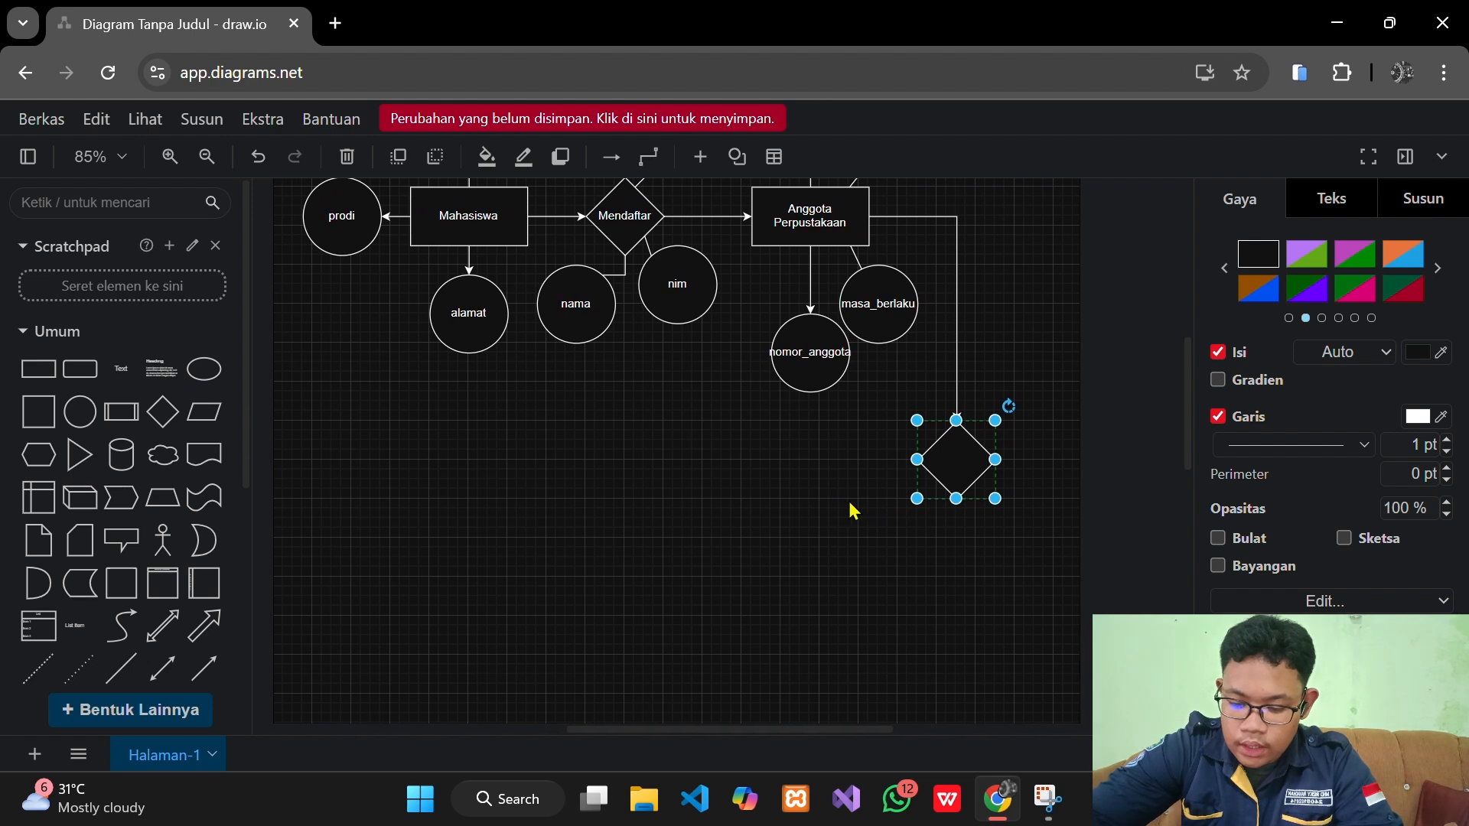
scroll(851, 505, right, 2)
double_click(892, 456)
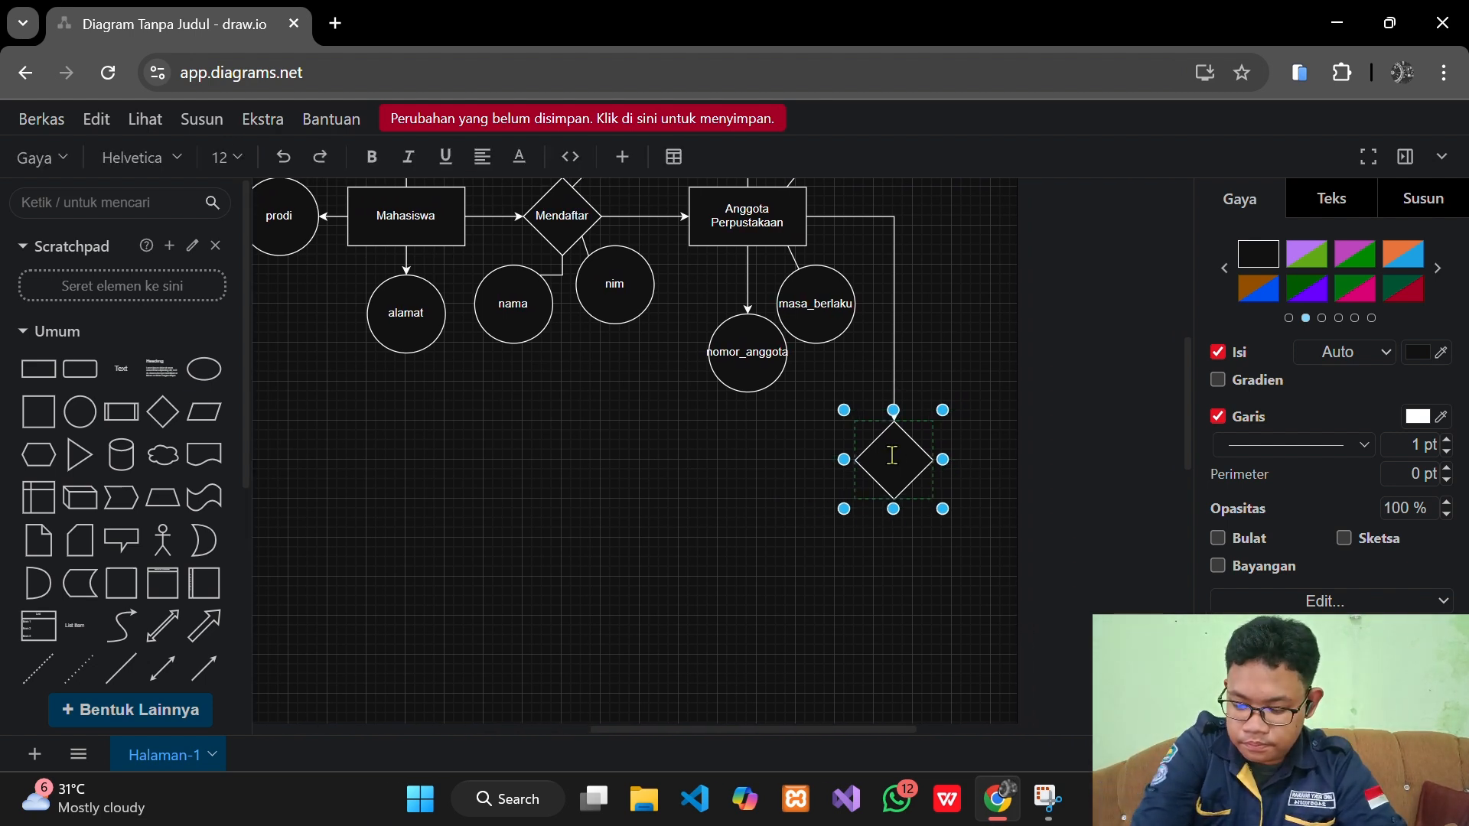
text(Meminjam)
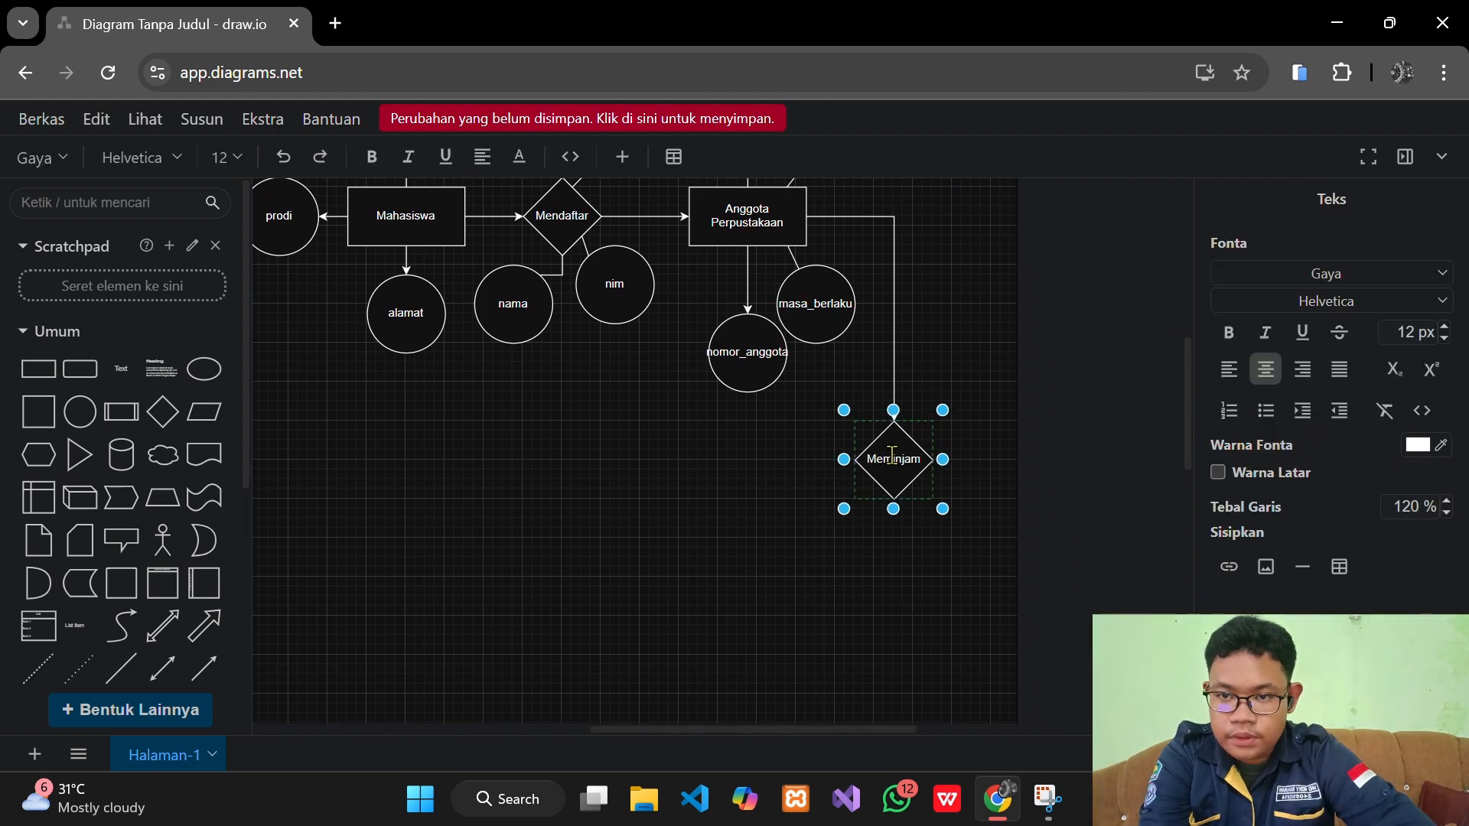
click(762, 648)
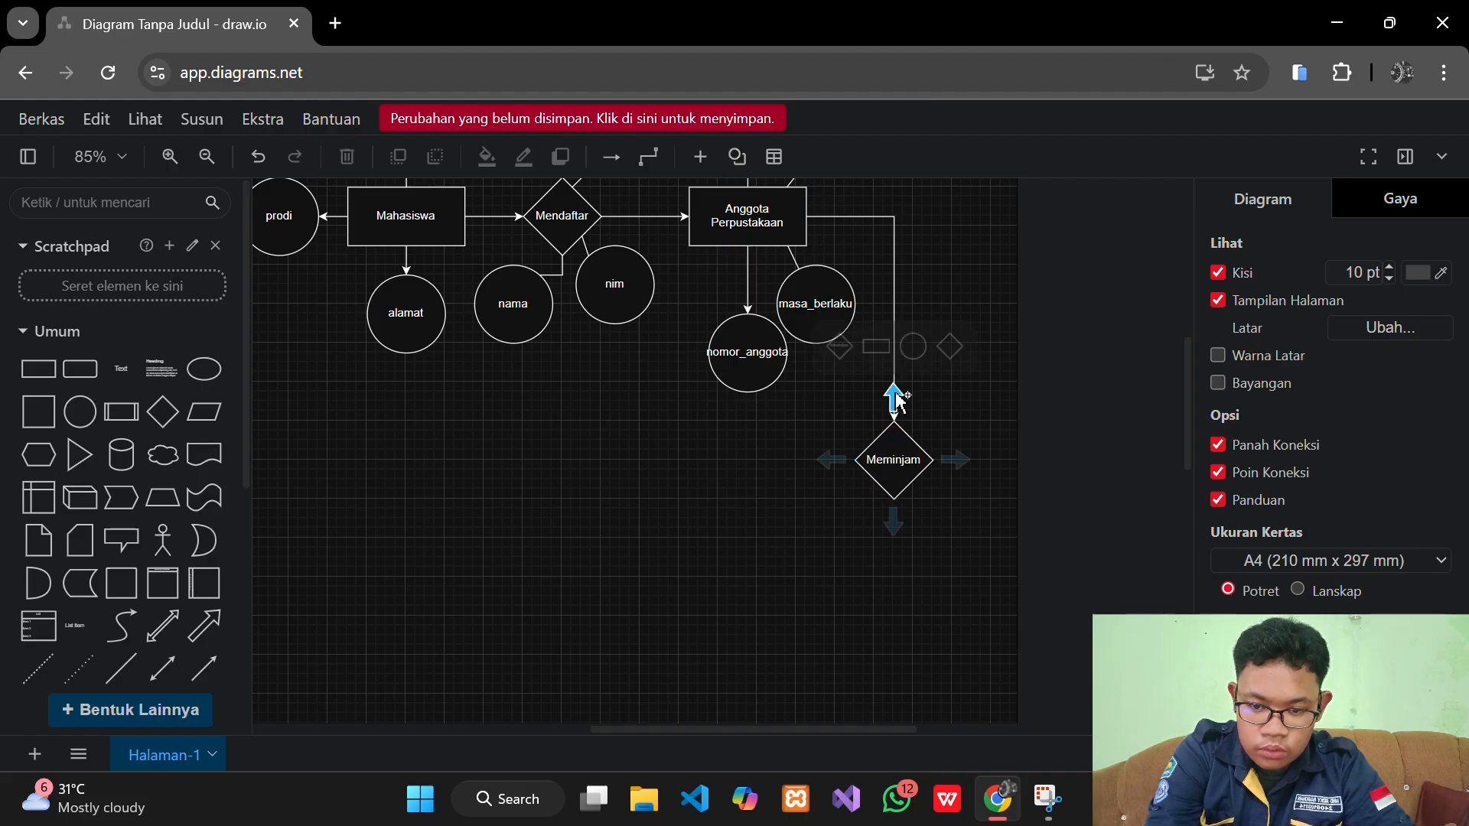
click(894, 398)
click(887, 459)
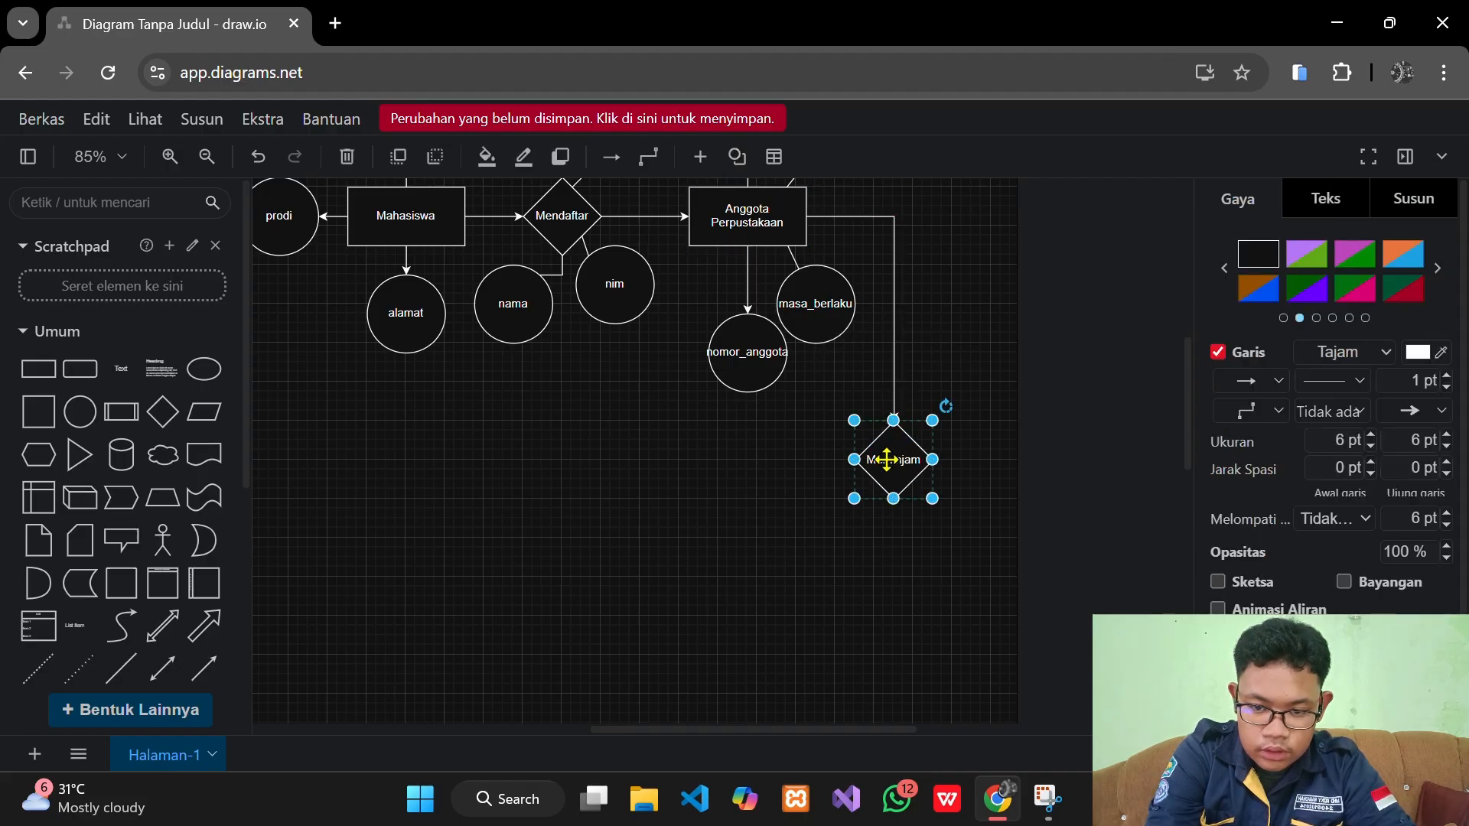
mouse_move(902, 412)
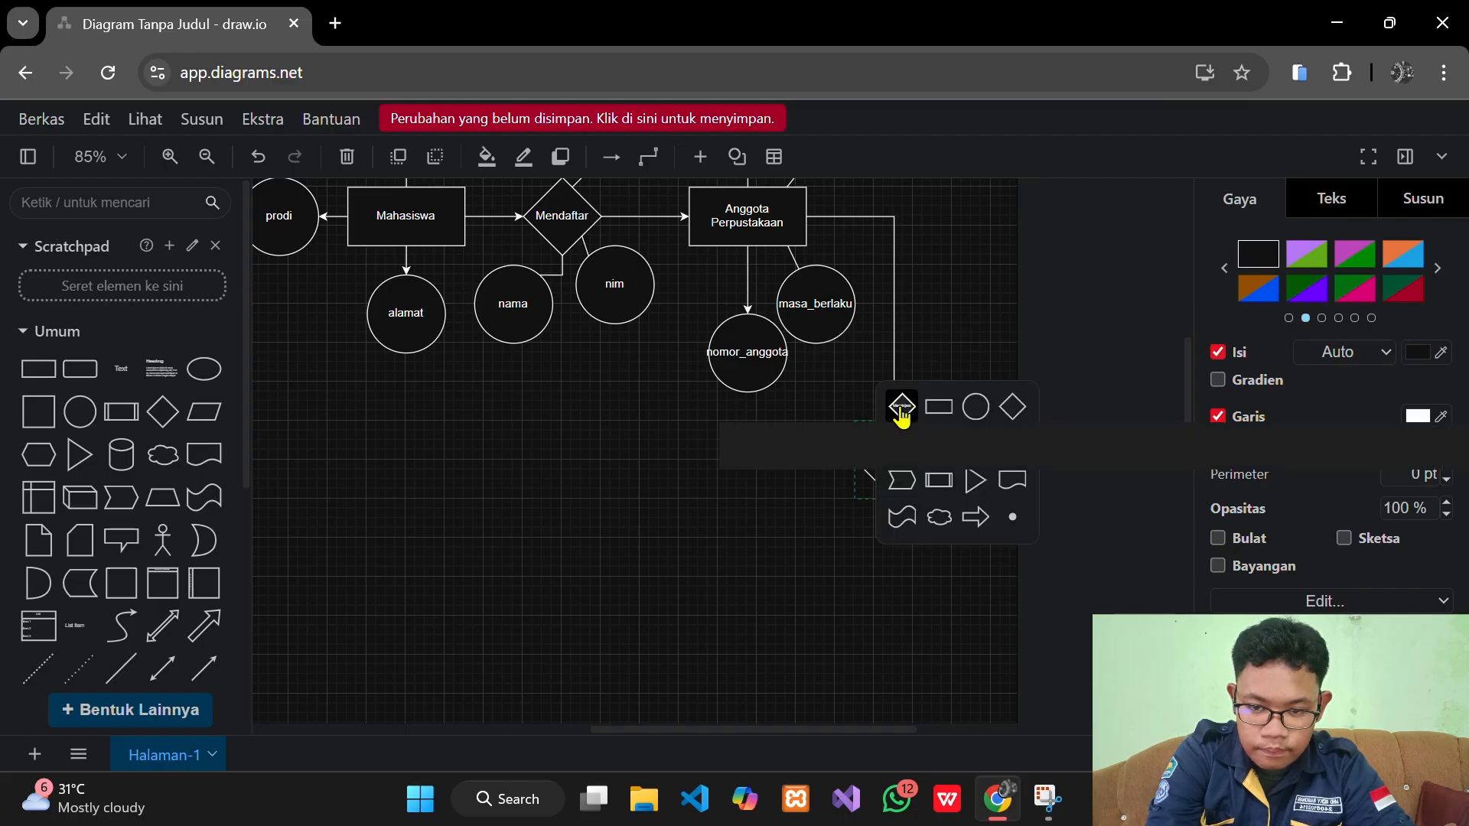
click(985, 411)
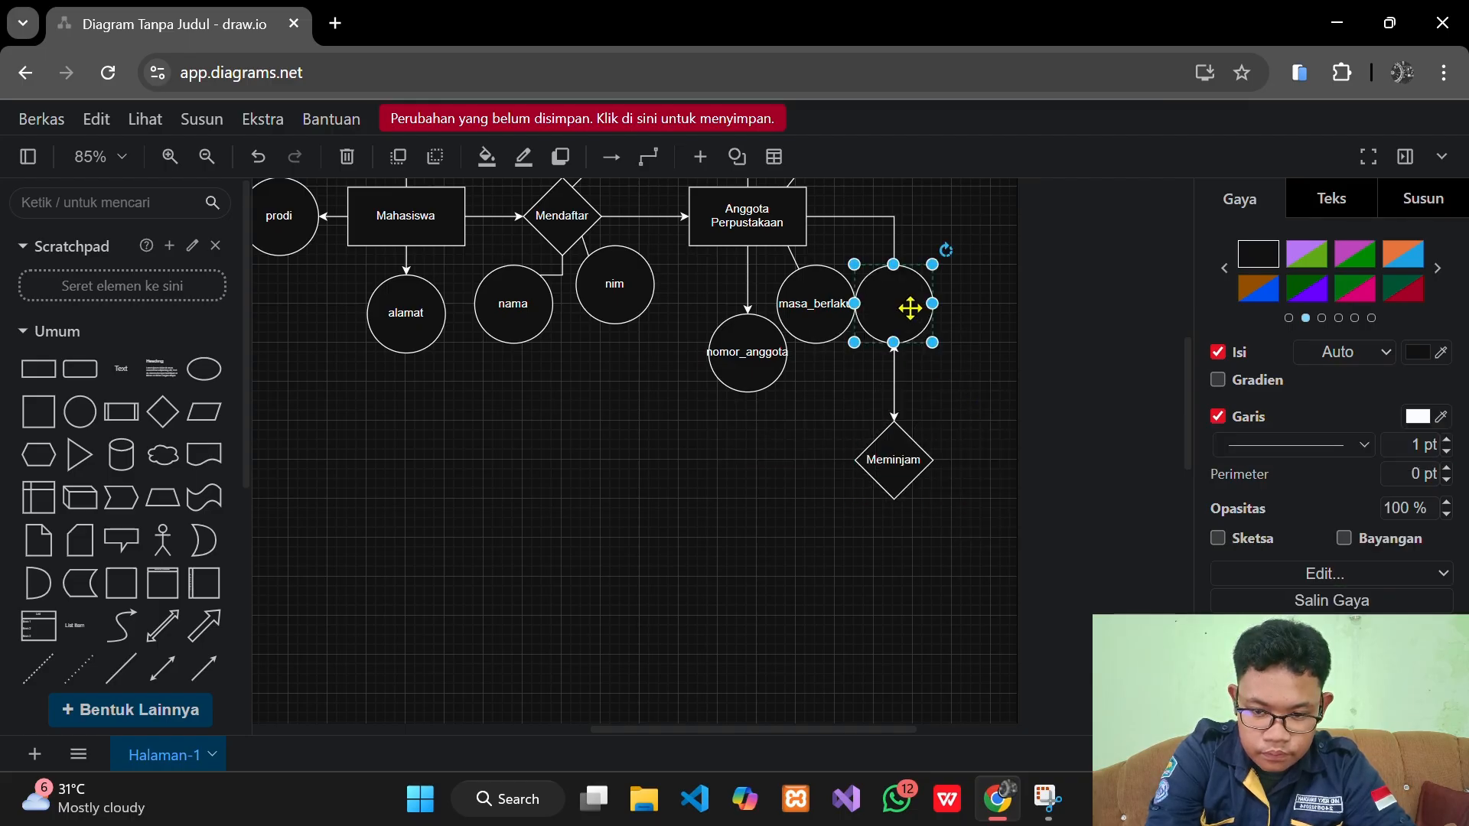
drag(909, 308, 962, 378)
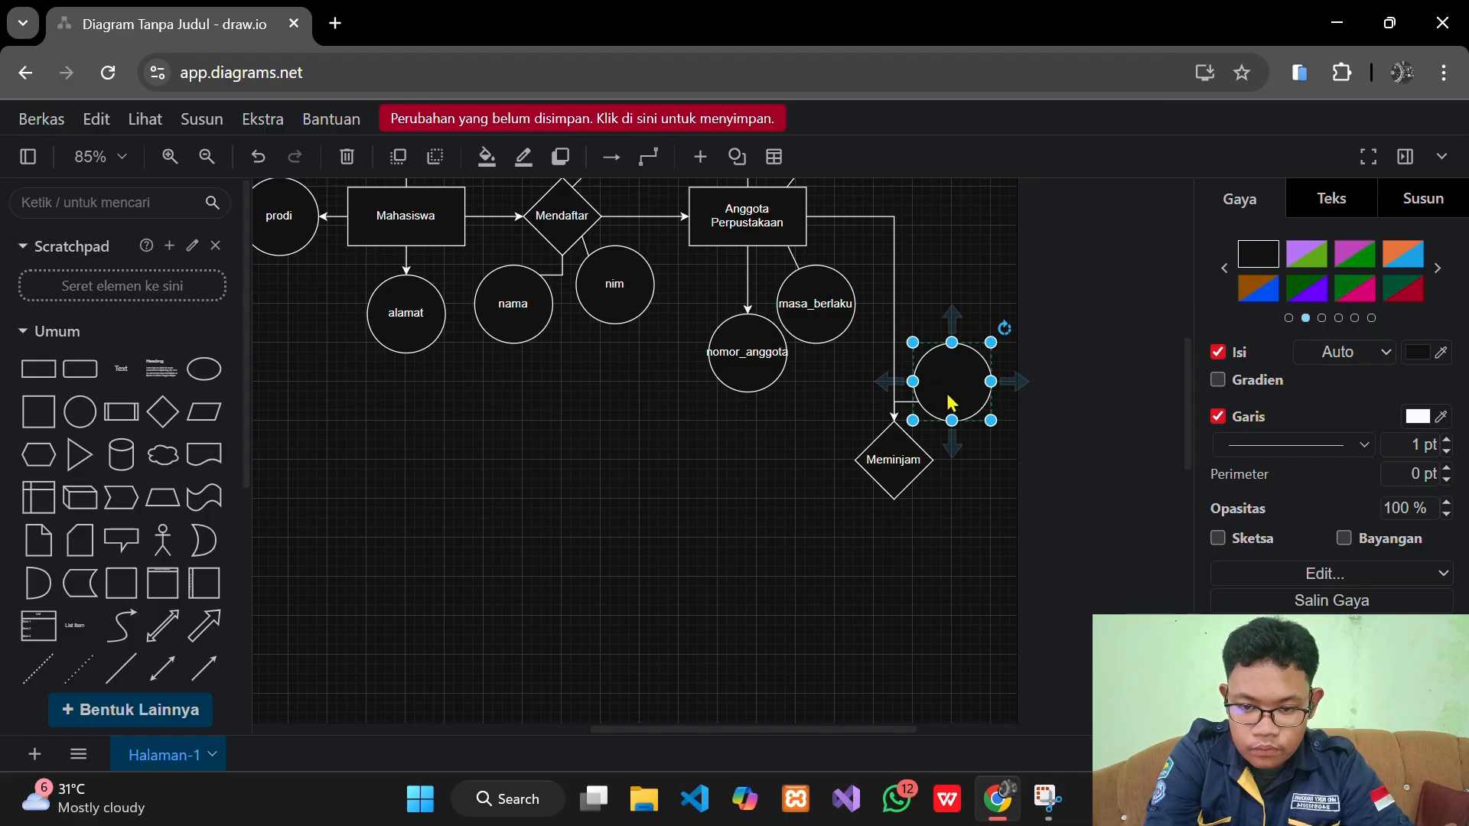
key(Delete)
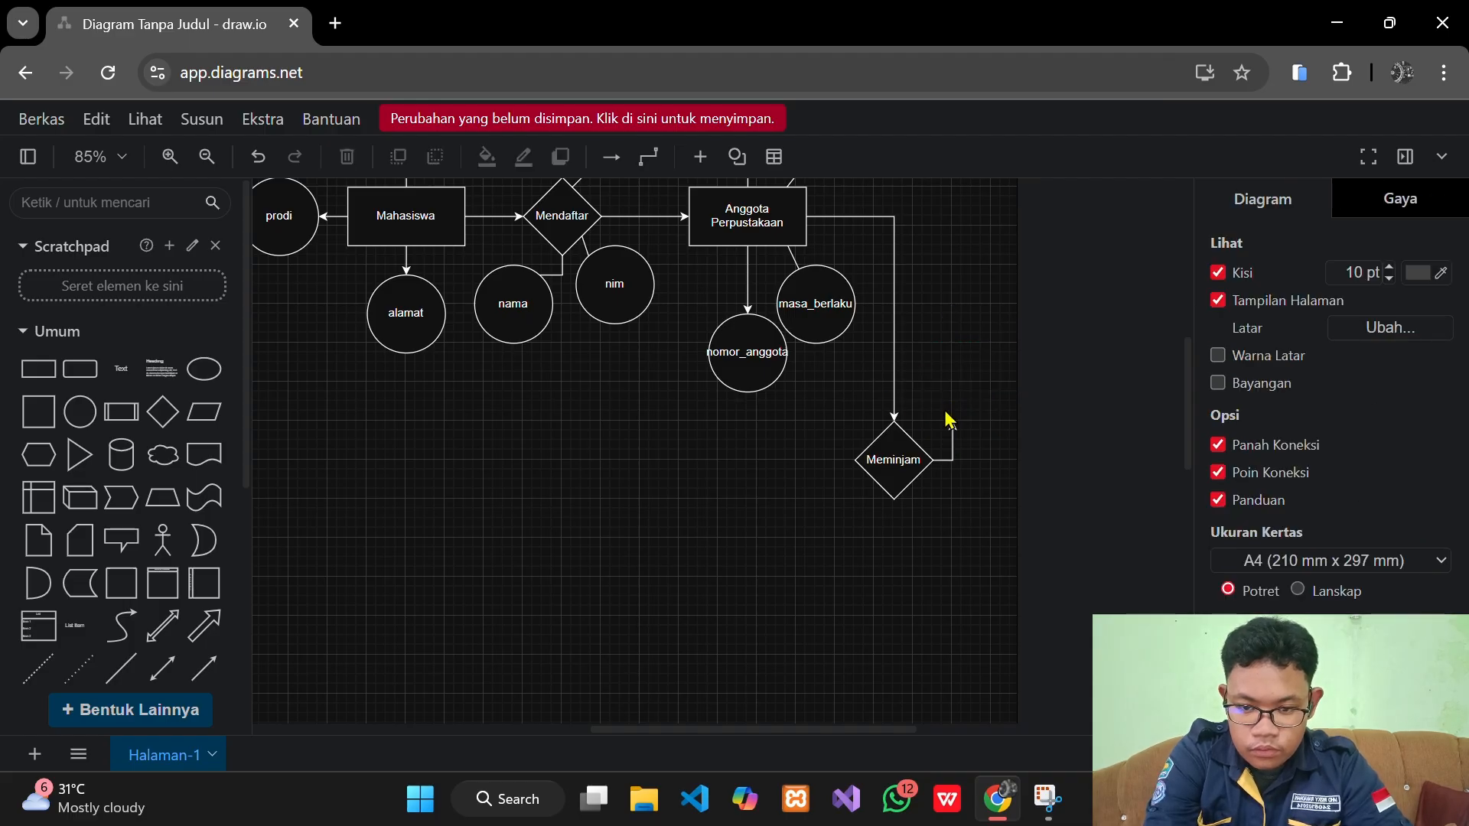
click(951, 457)
key(Delete)
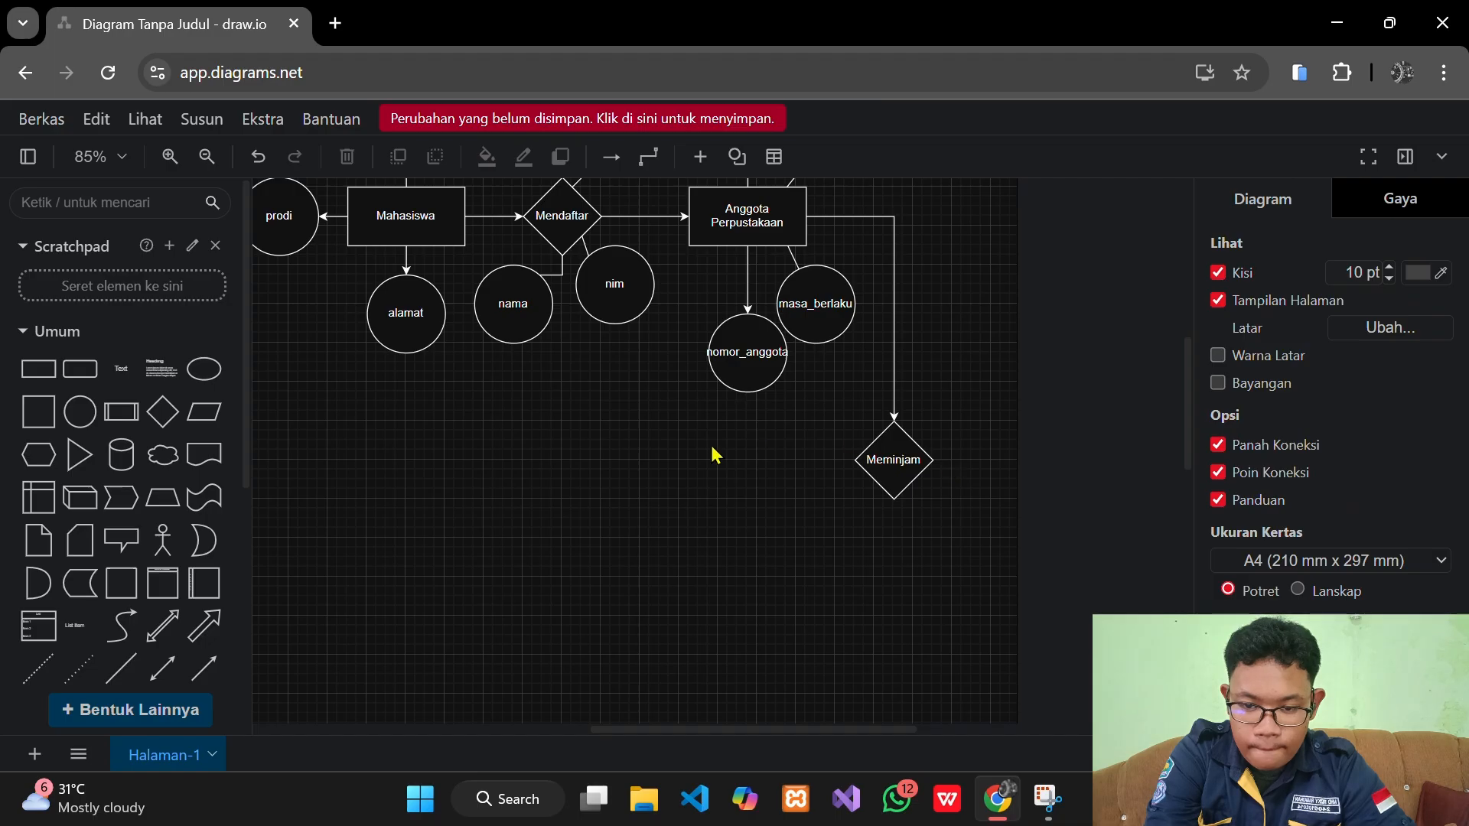
Attach a short line to the Meminjam diamond's upper-right edge and place a circle at its outer end
drag(121, 669, 917, 440)
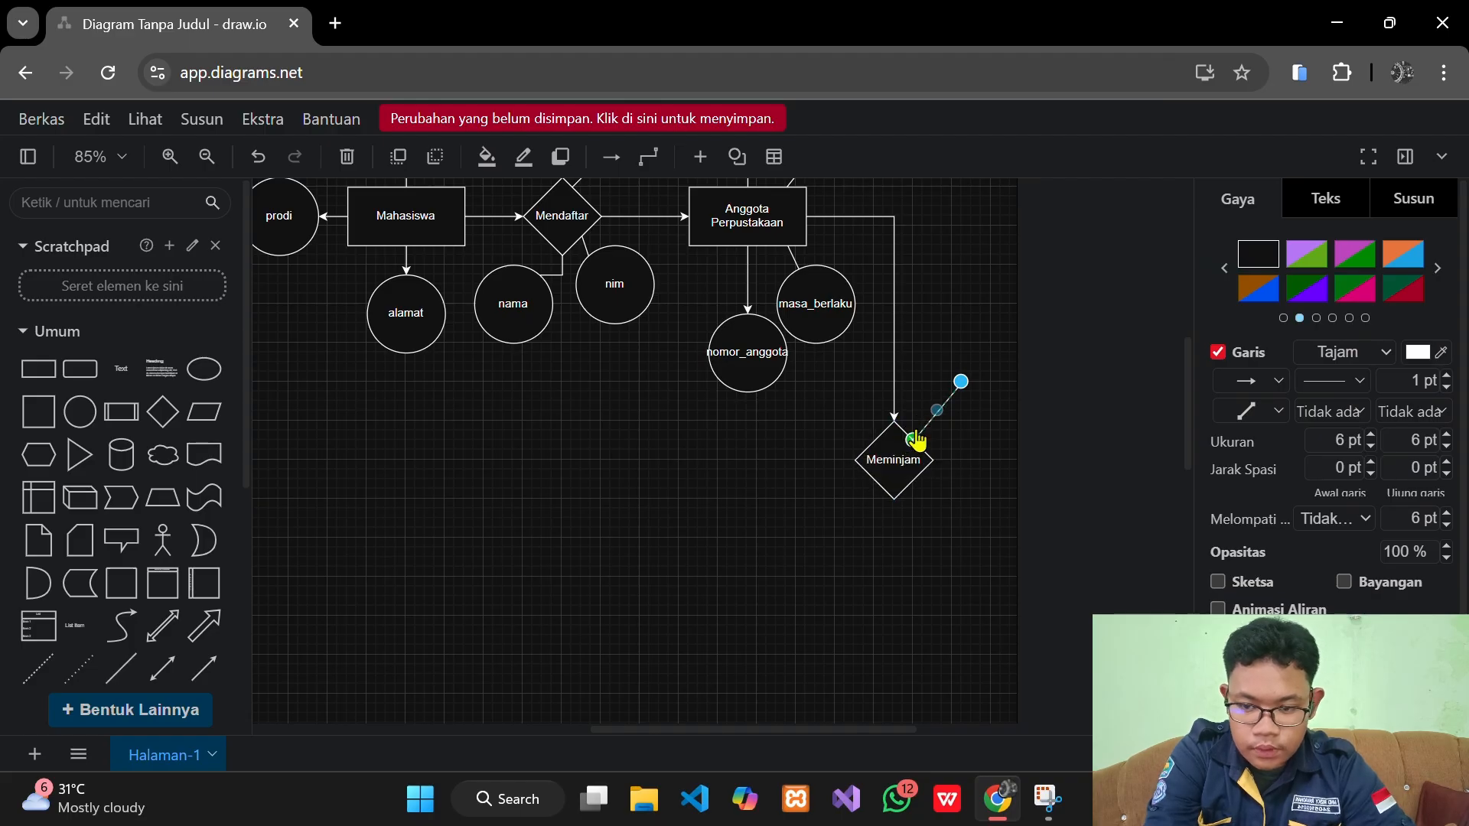
drag(962, 384, 942, 402)
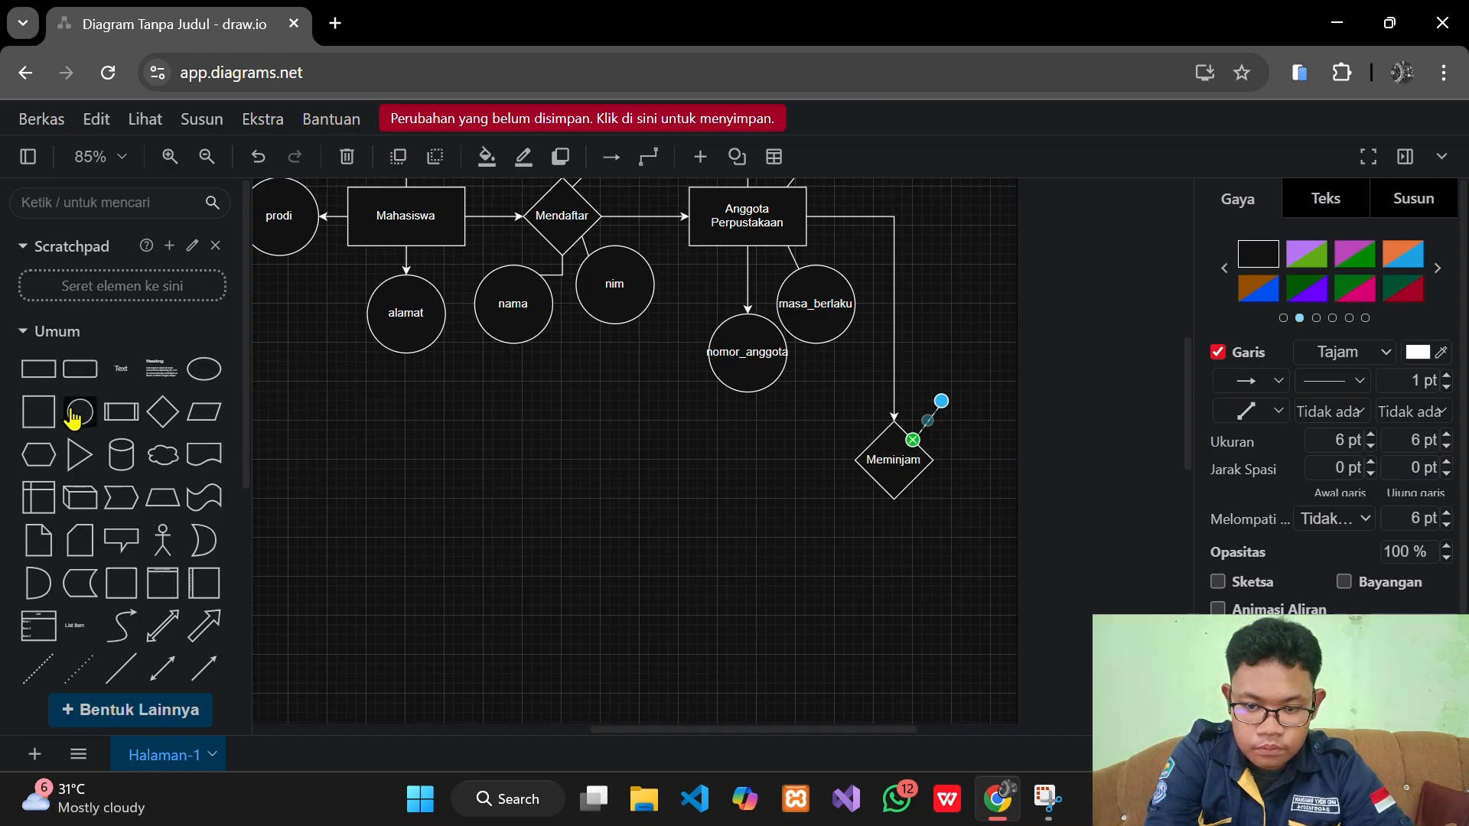
drag(74, 414, 922, 349)
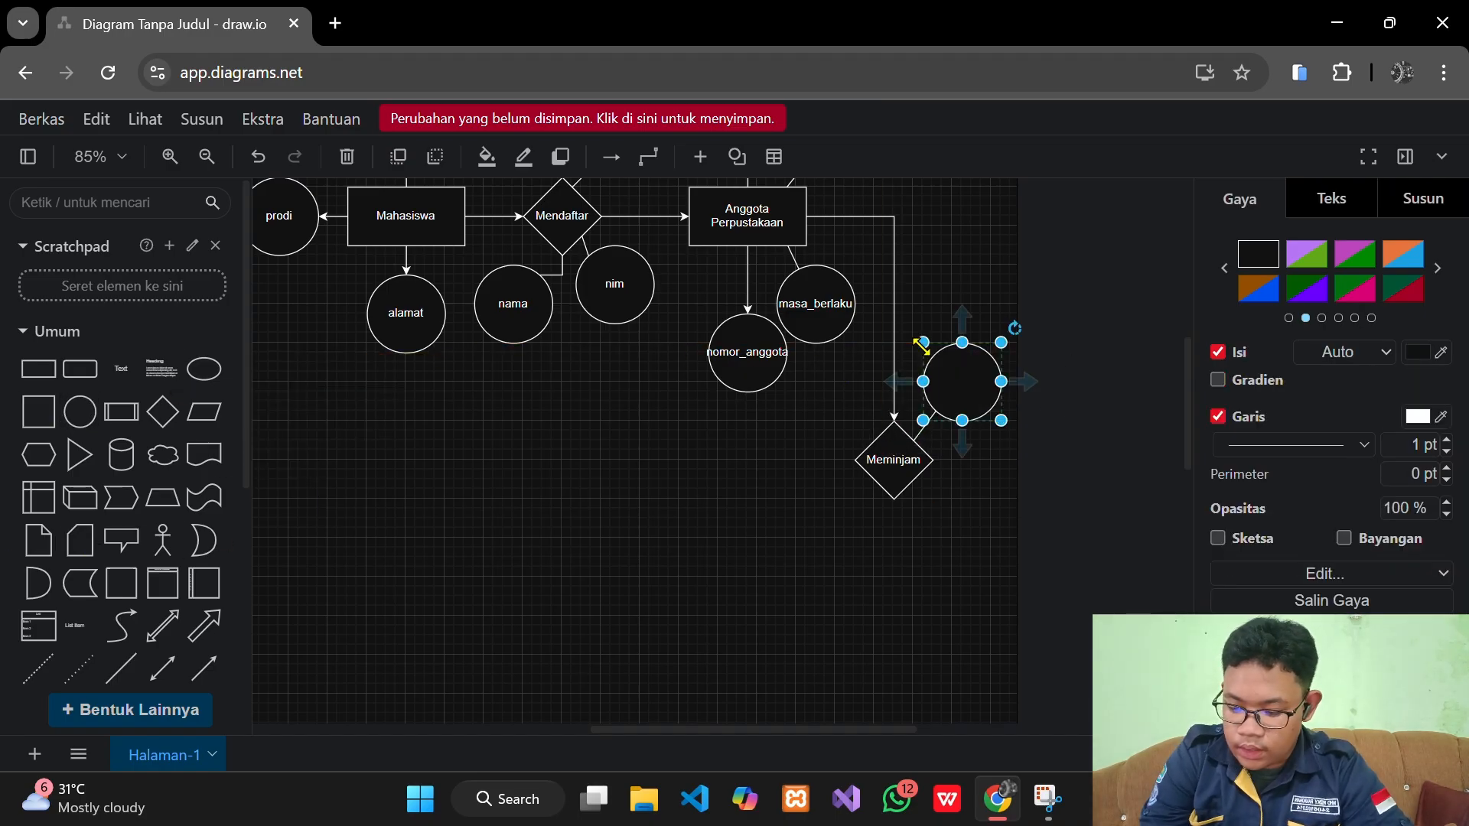
Label the circle at Meminjam's upper right "nomor_anggota", broken before the underscore onto two lines, and move it slightly closer to the diamond
double_click(960, 392)
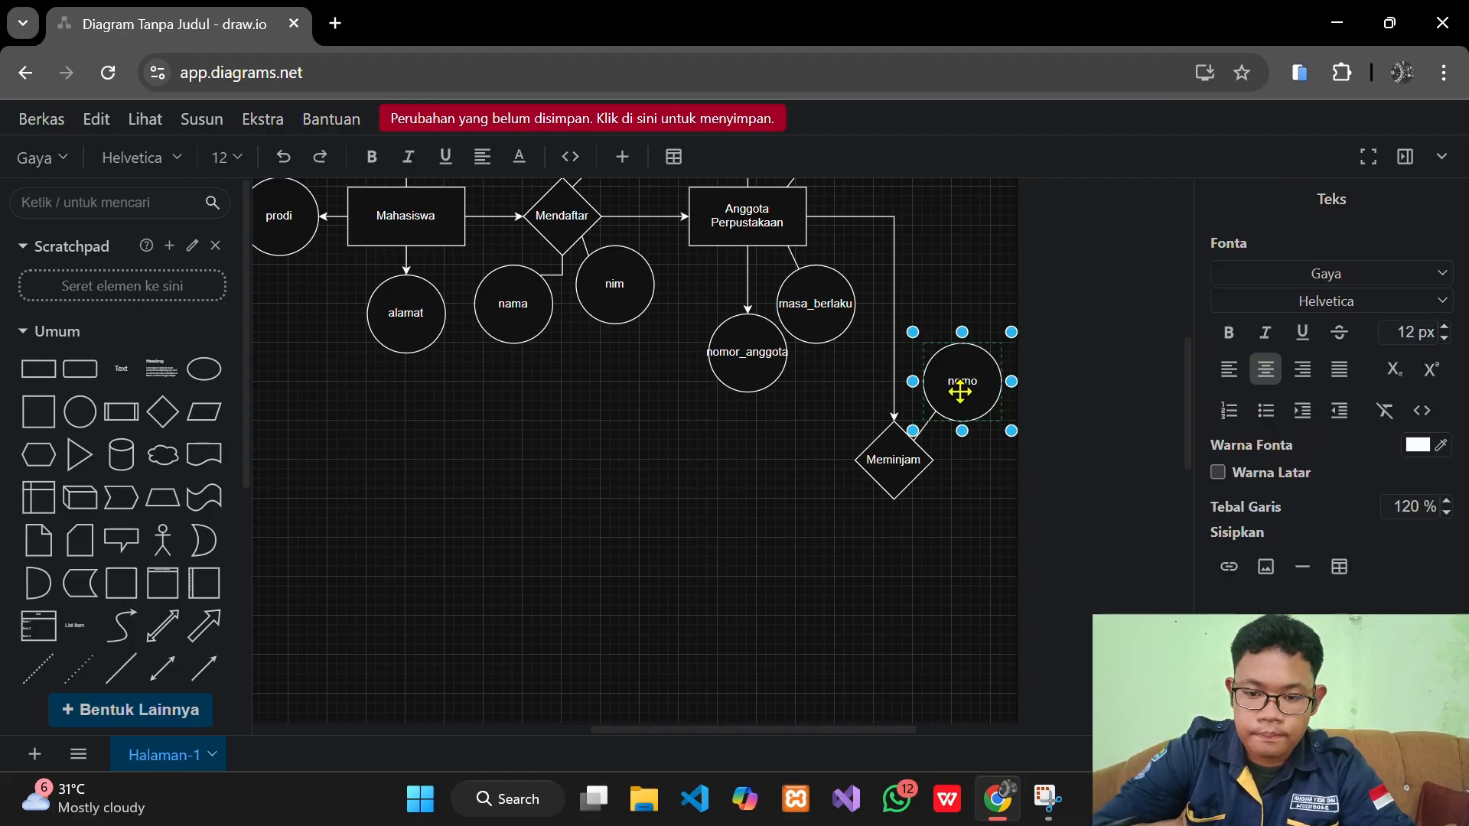
text(nomor_anggot)
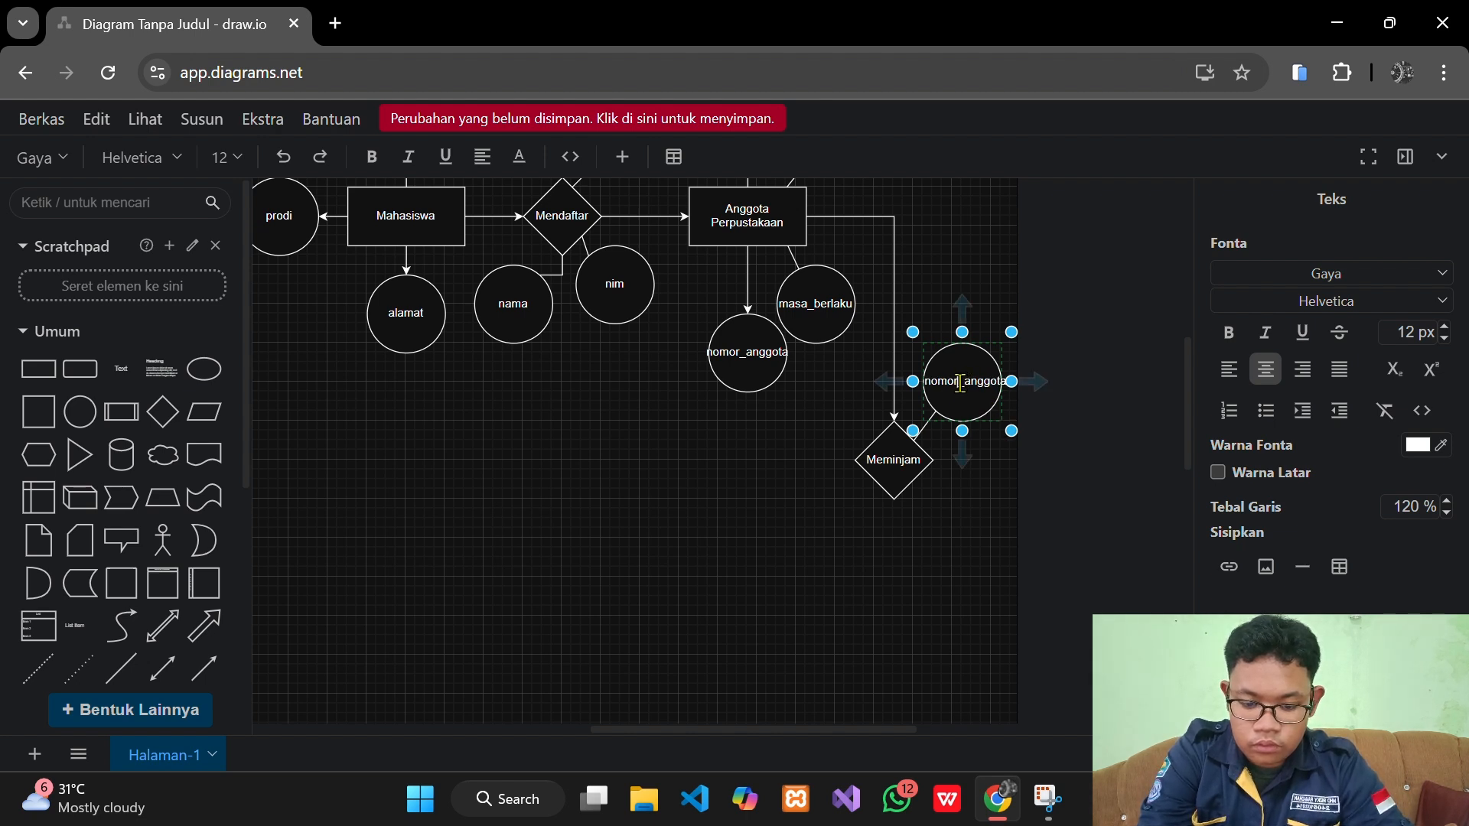
text(a)
click(961, 383)
key(Return)
key(Escape)
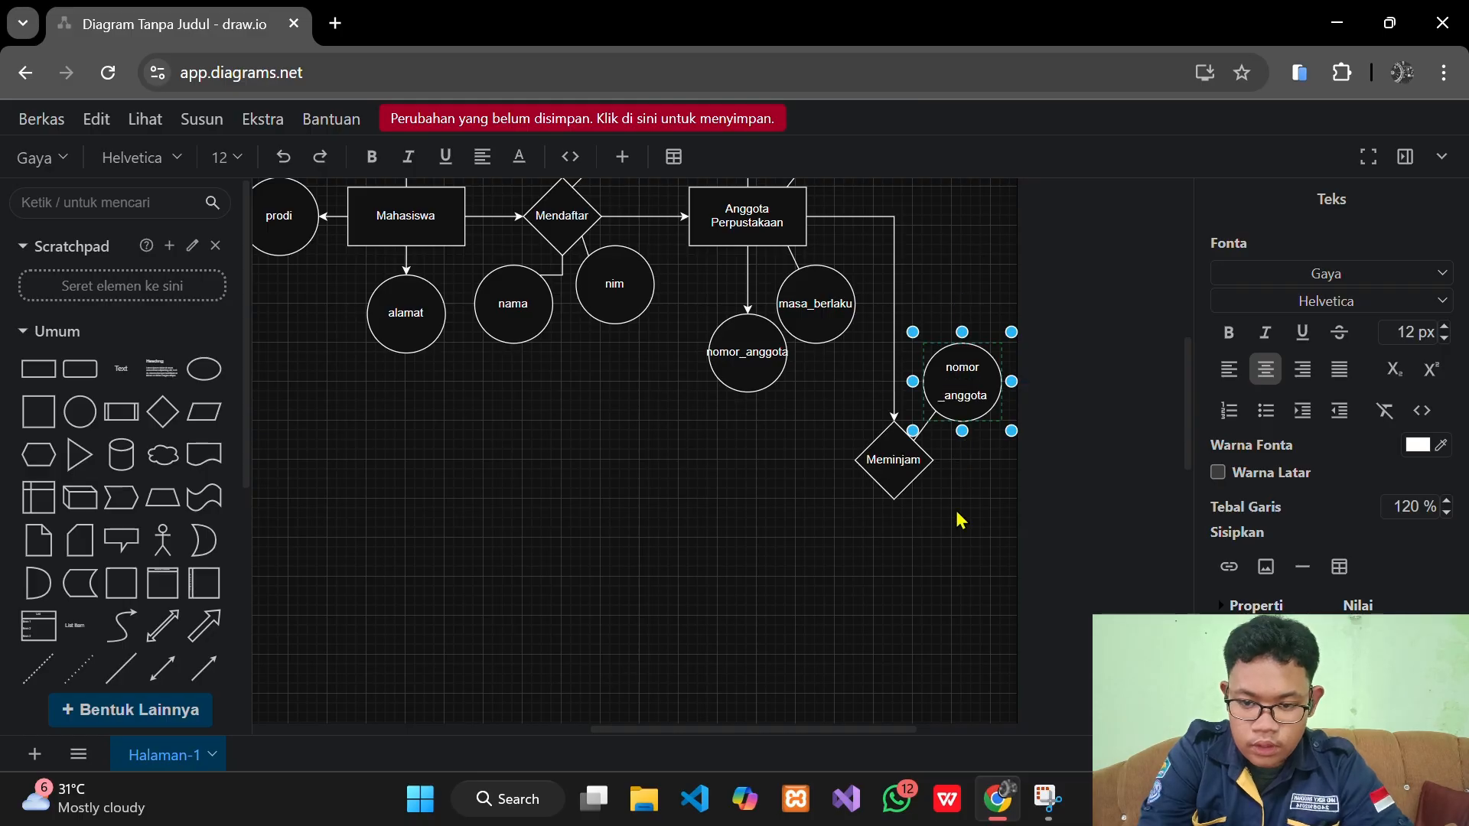
key(Delete)
click(957, 533)
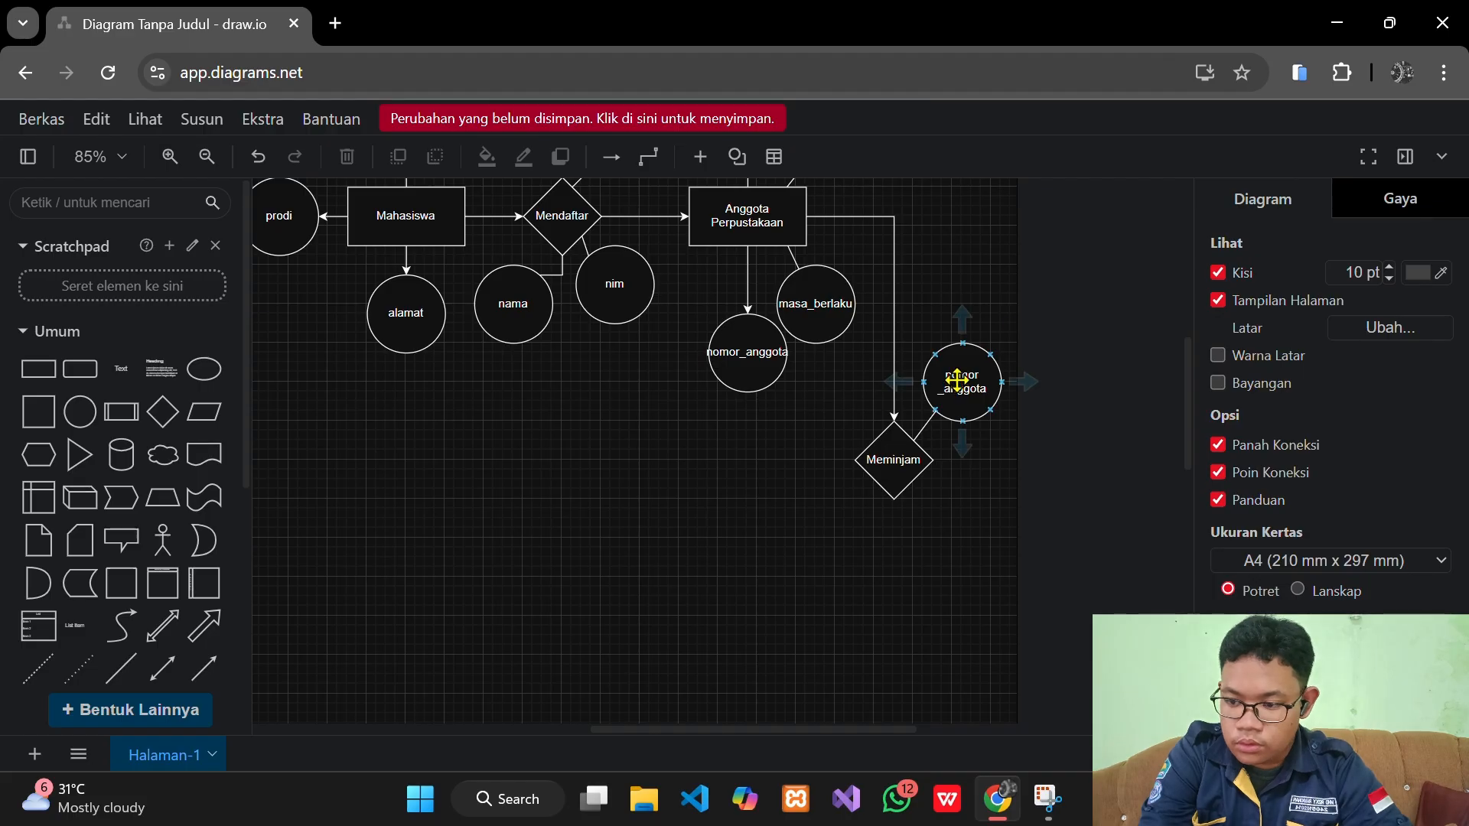
drag(960, 388, 947, 388)
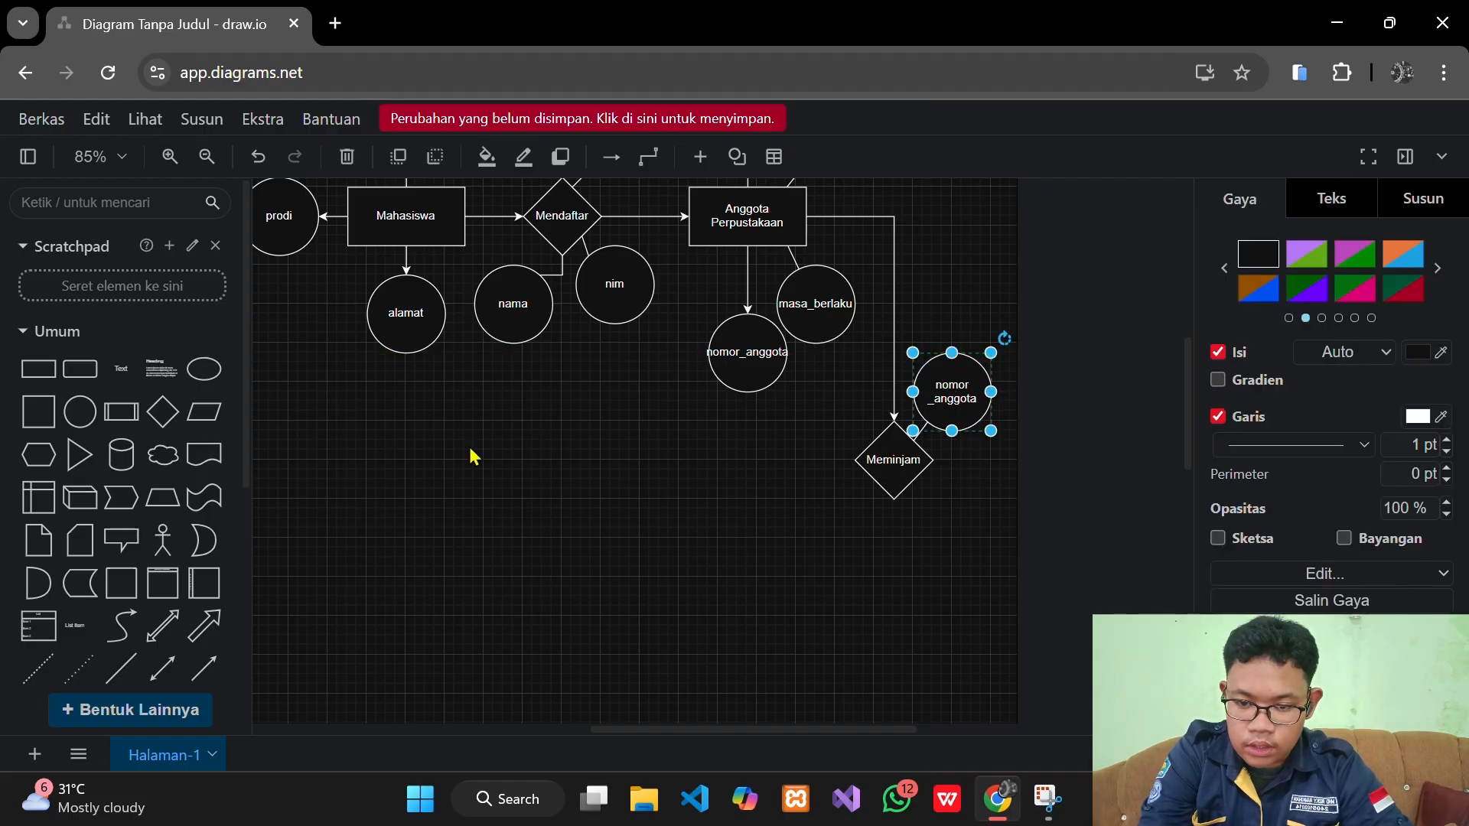
drag(123, 677, 876, 436)
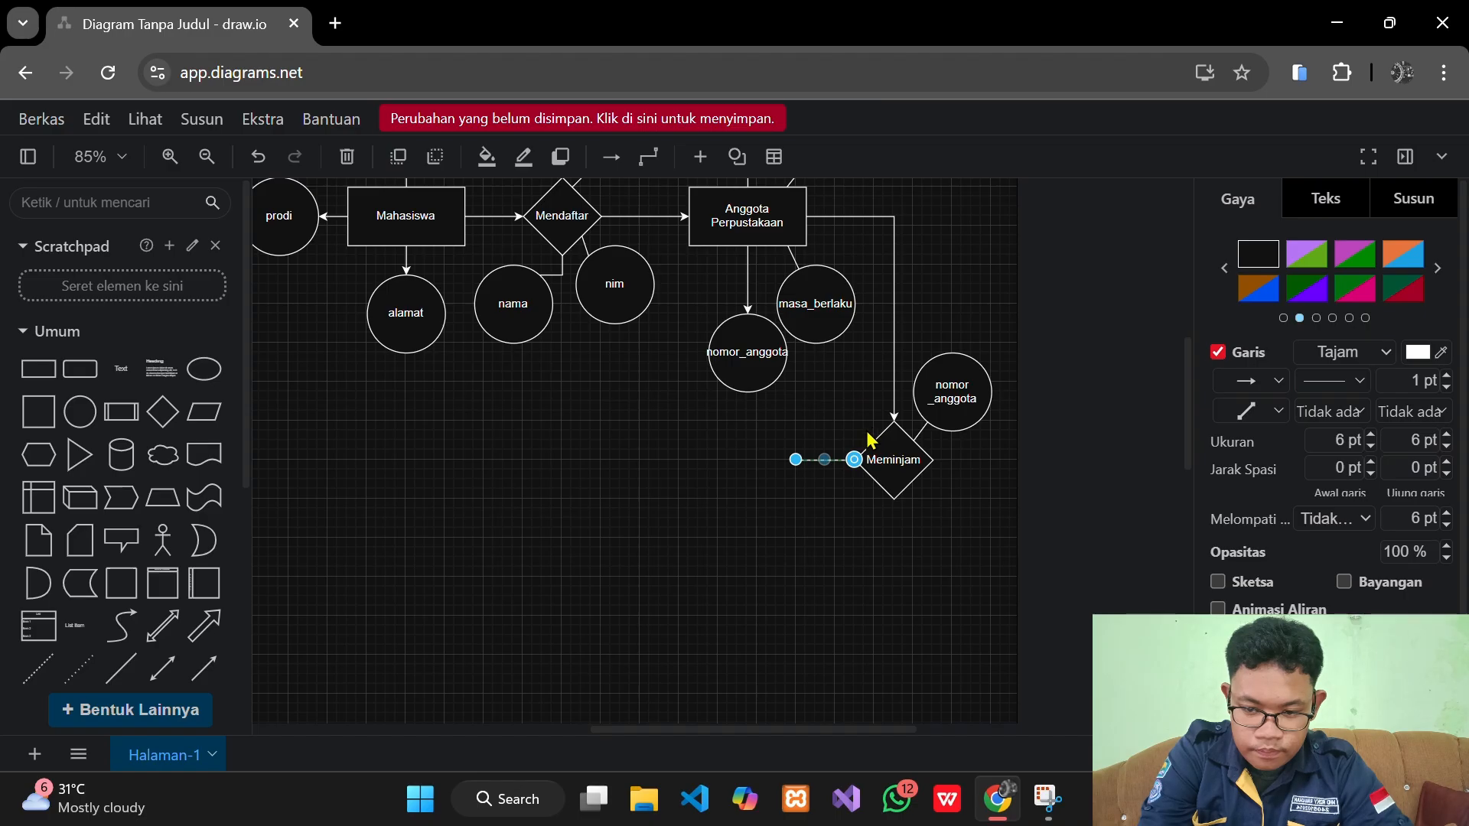
click(832, 538)
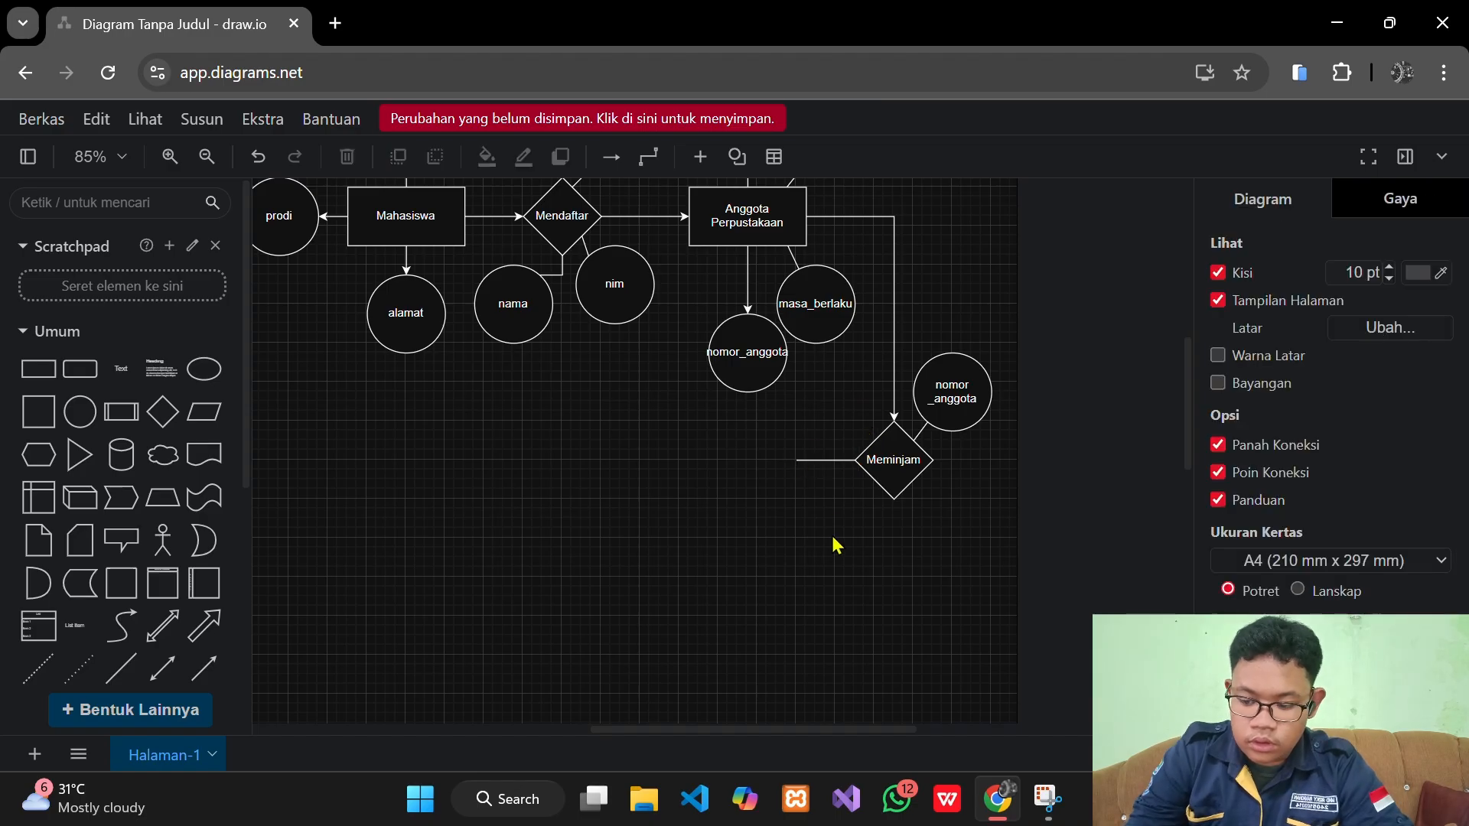
click(838, 460)
drag(855, 460, 843, 425)
key(ctrl+z)
key(ctrl+z)
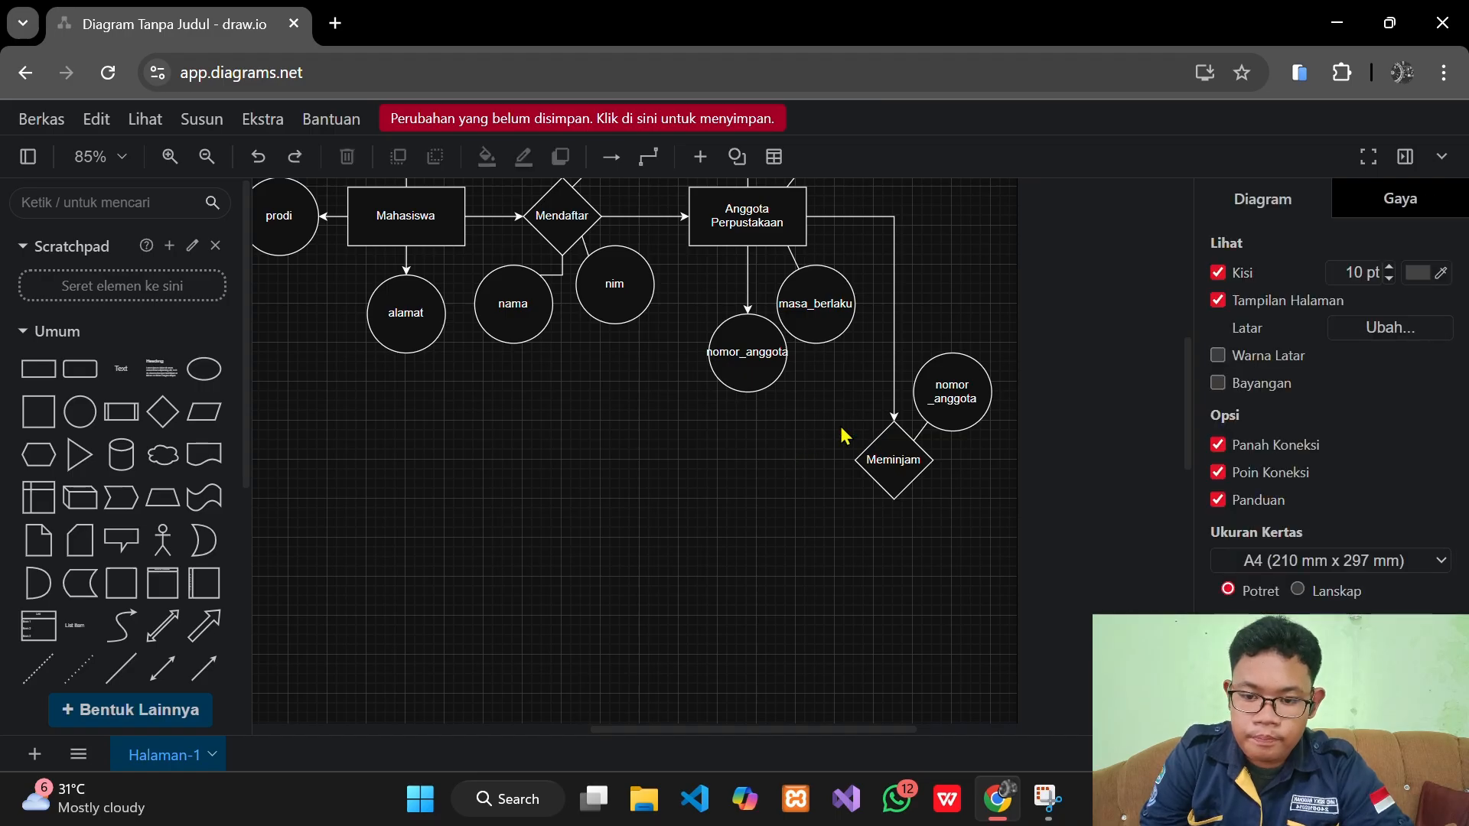
Attach a short line to the Meminjam diamond's upper-left edge and place a circle at its outer end, shrunk slightly
mouse_move(120, 671)
mouse_down()
mouse_move(672, 512)
mouse_move(811, 428)
mouse_move(829, 396)
mouse_move(885, 437)
mouse_move(875, 457)
mouse_move(874, 440)
mouse_up()
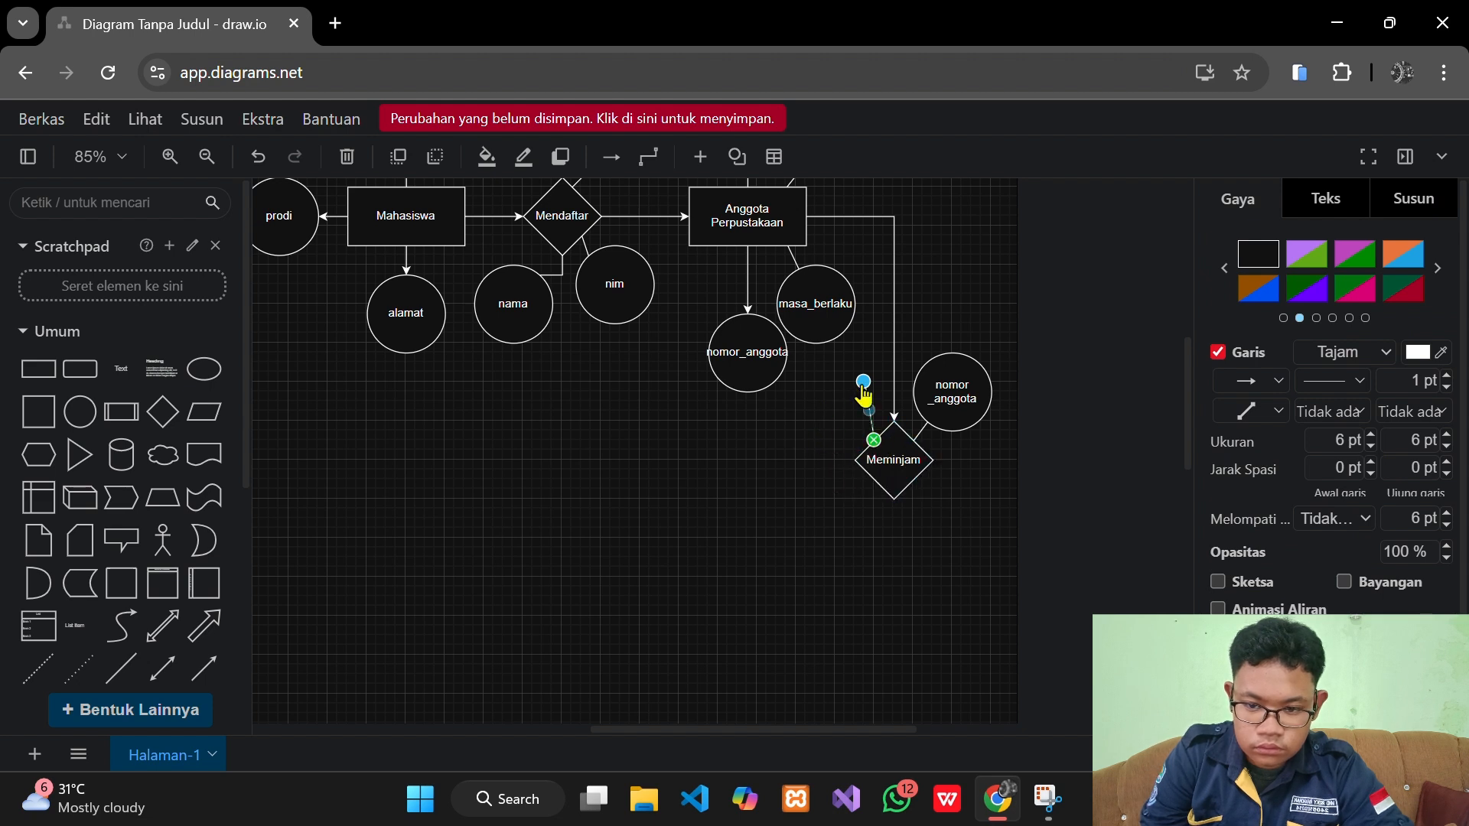
drag(862, 386, 843, 420)
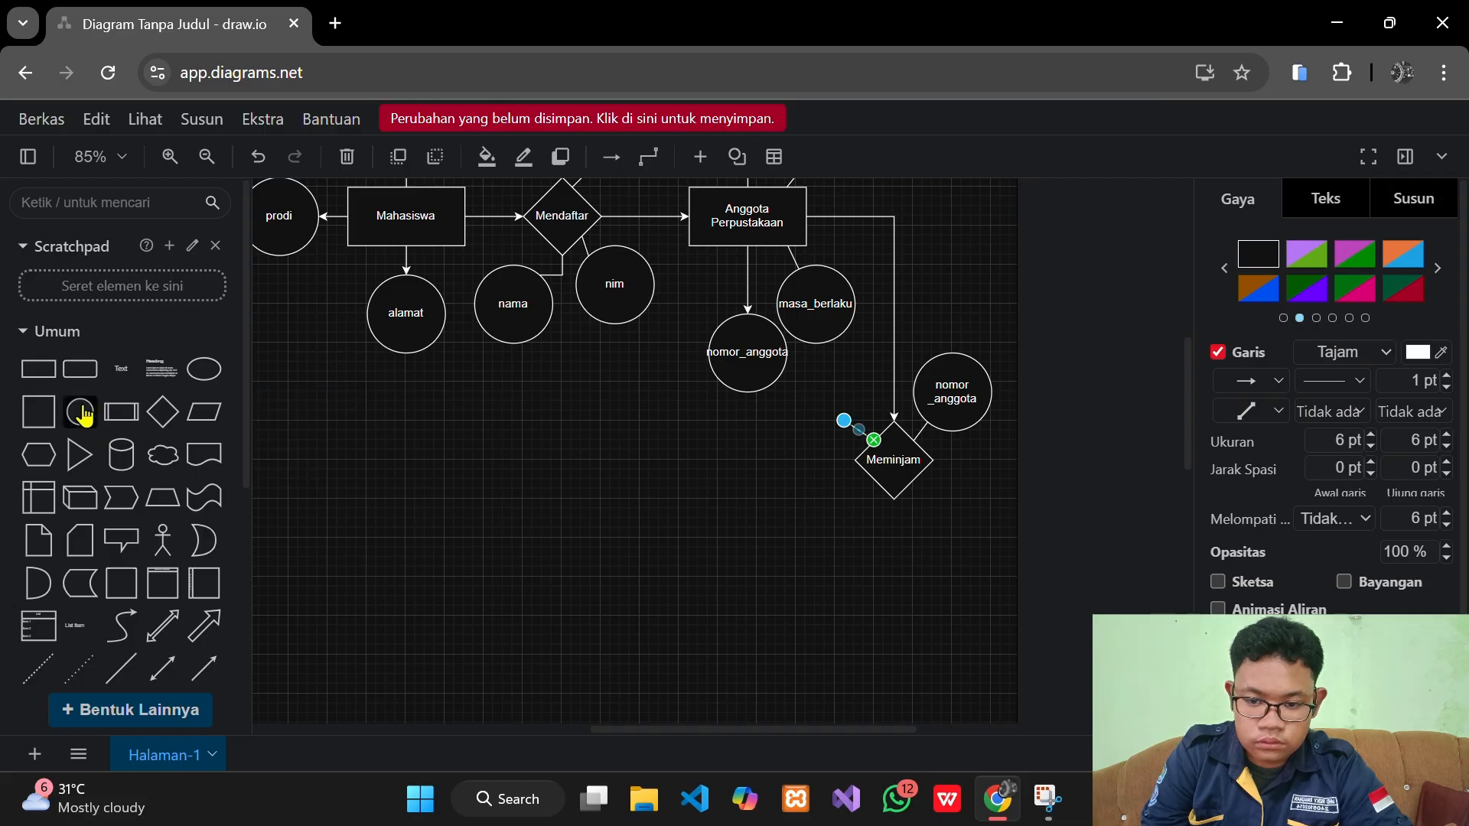
drag(80, 411, 793, 362)
drag(792, 358, 805, 373)
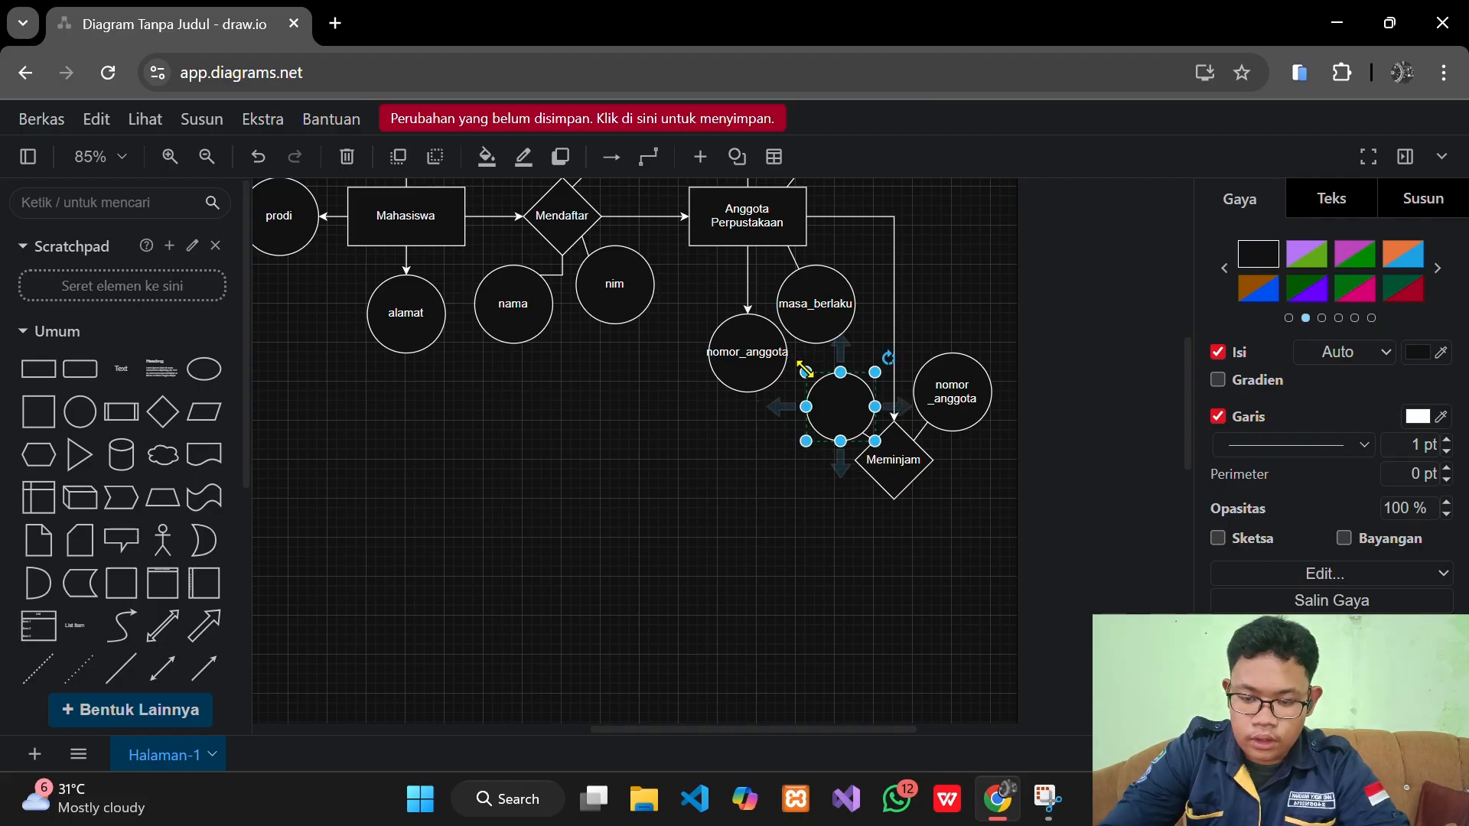
Label the circle at Meminjam's upper left "tanggal_pinjam", broken after the underscore onto two lines
double_click(842, 411)
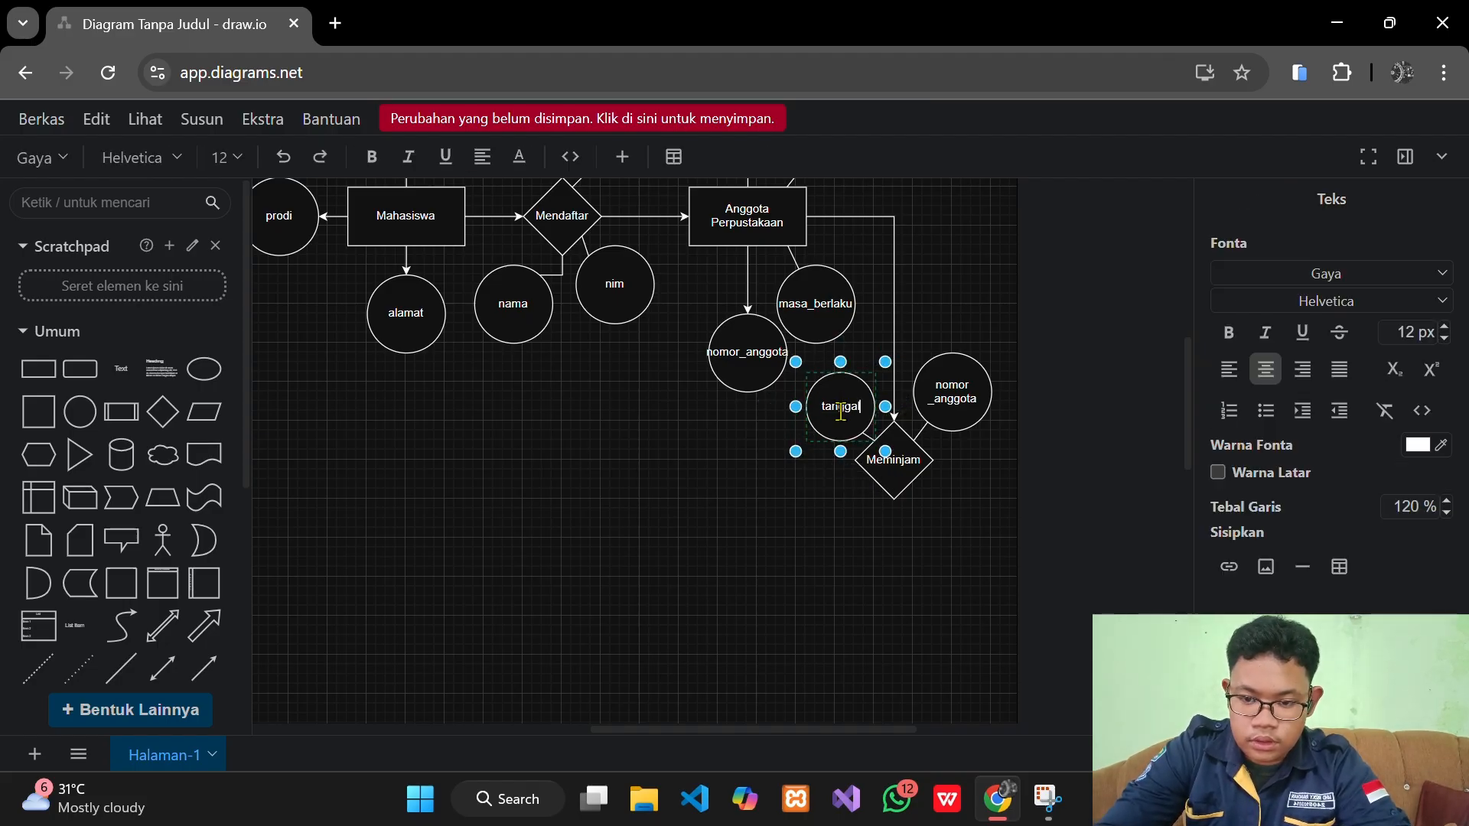
text(tanggal_pin)
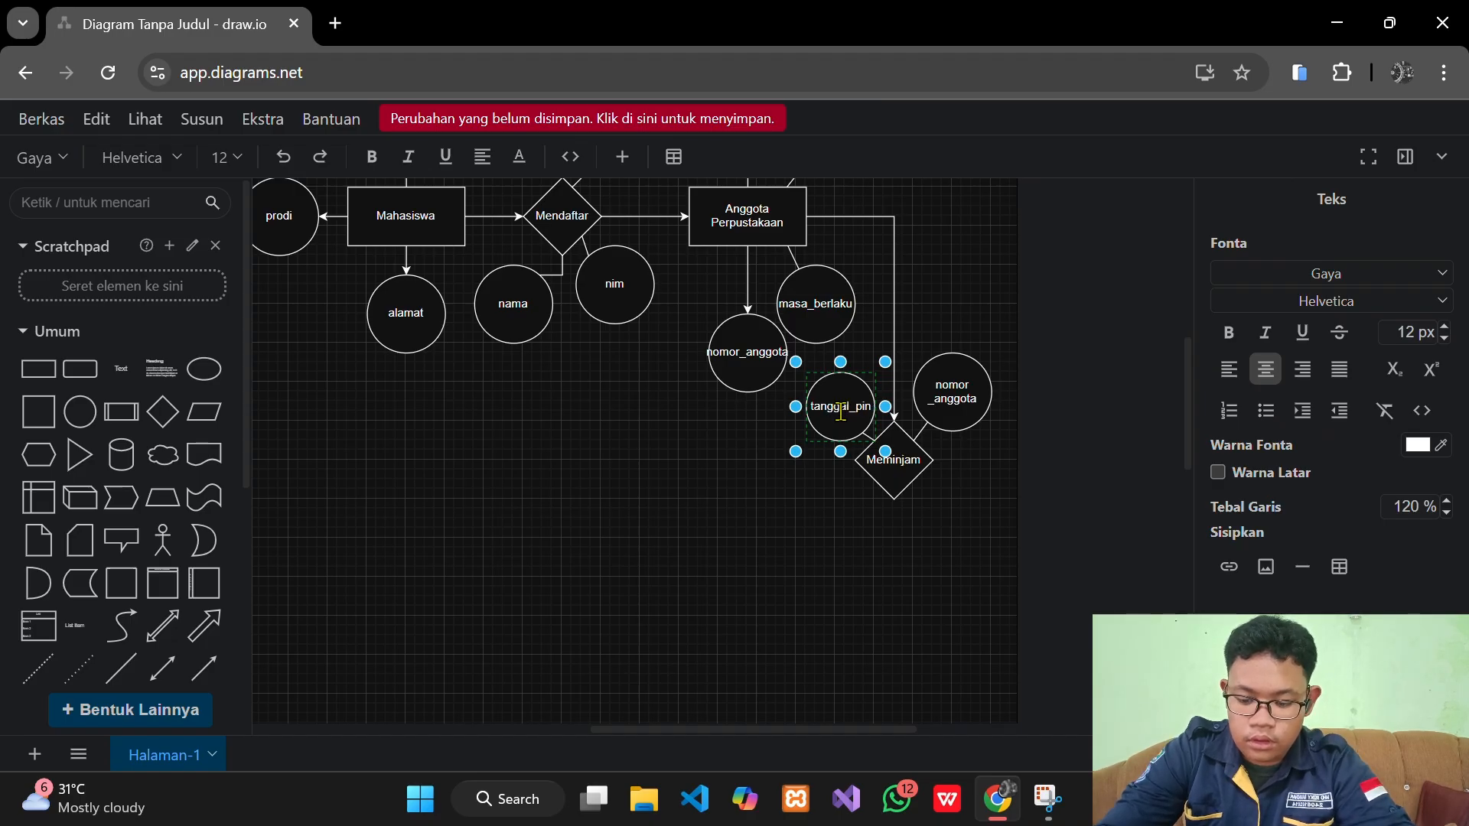
key(BackSpace)
key(BackSpace)
key(Return)
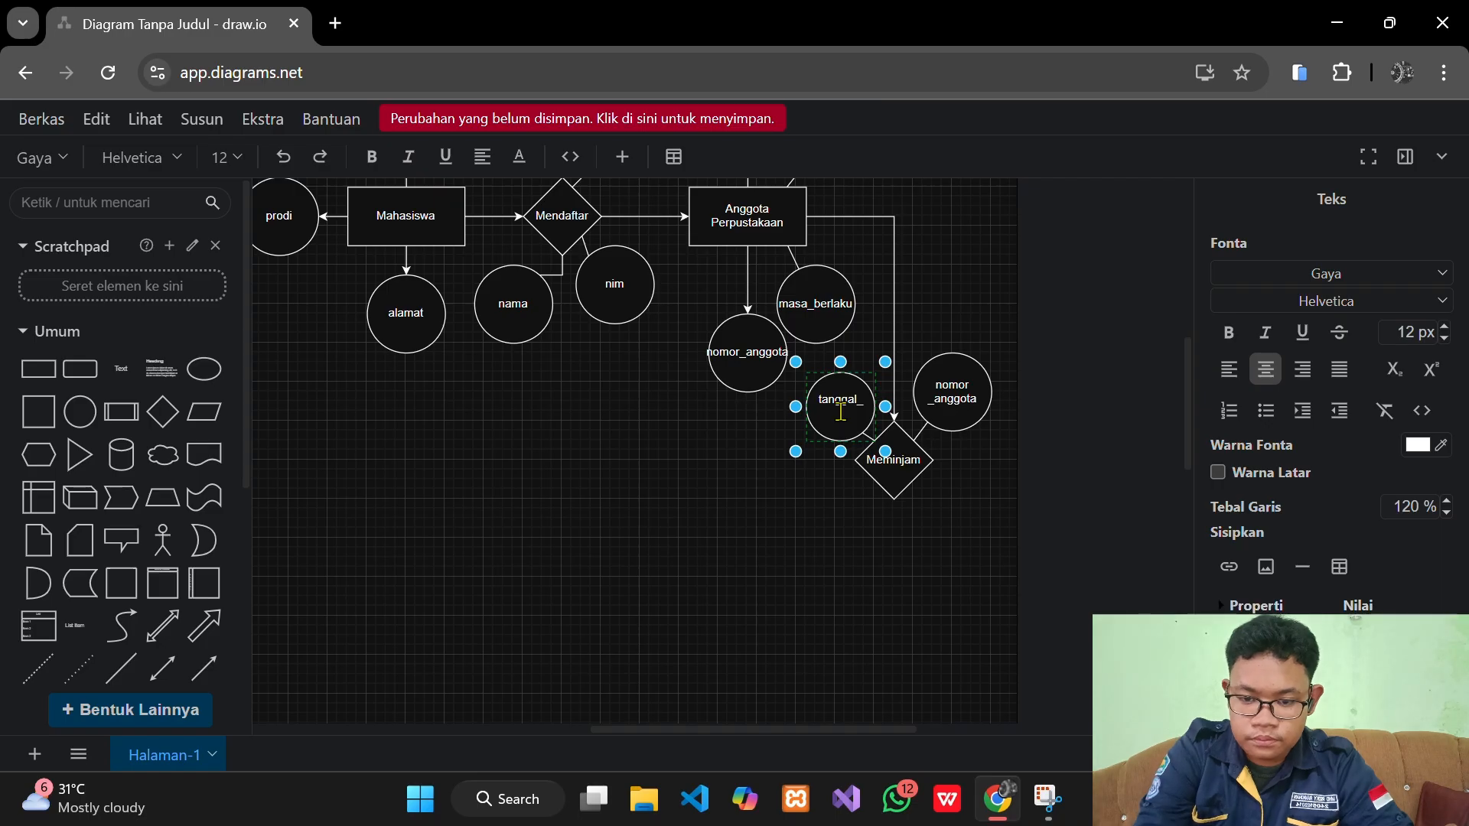
text(pinjam)
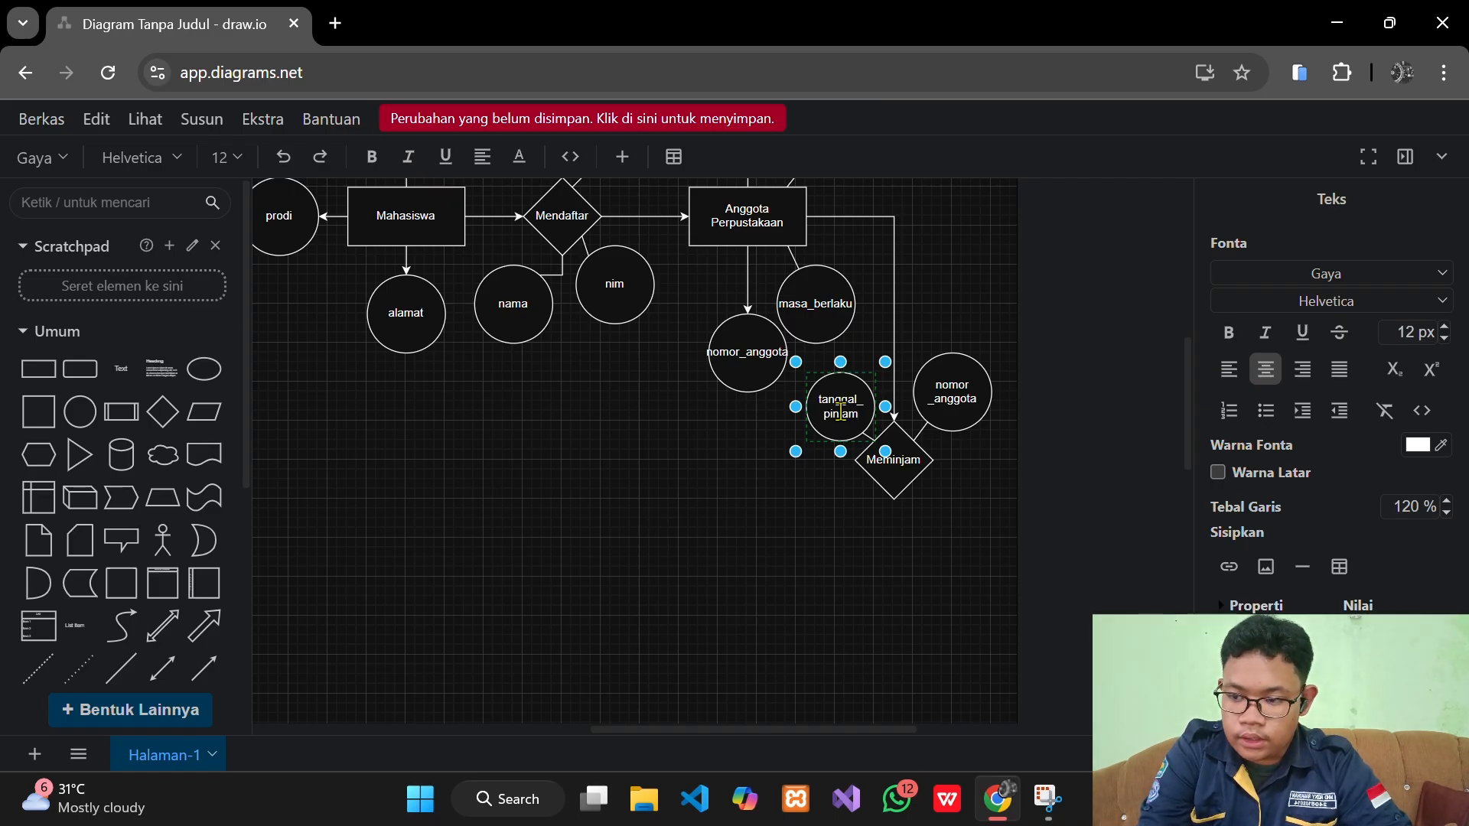
click(839, 505)
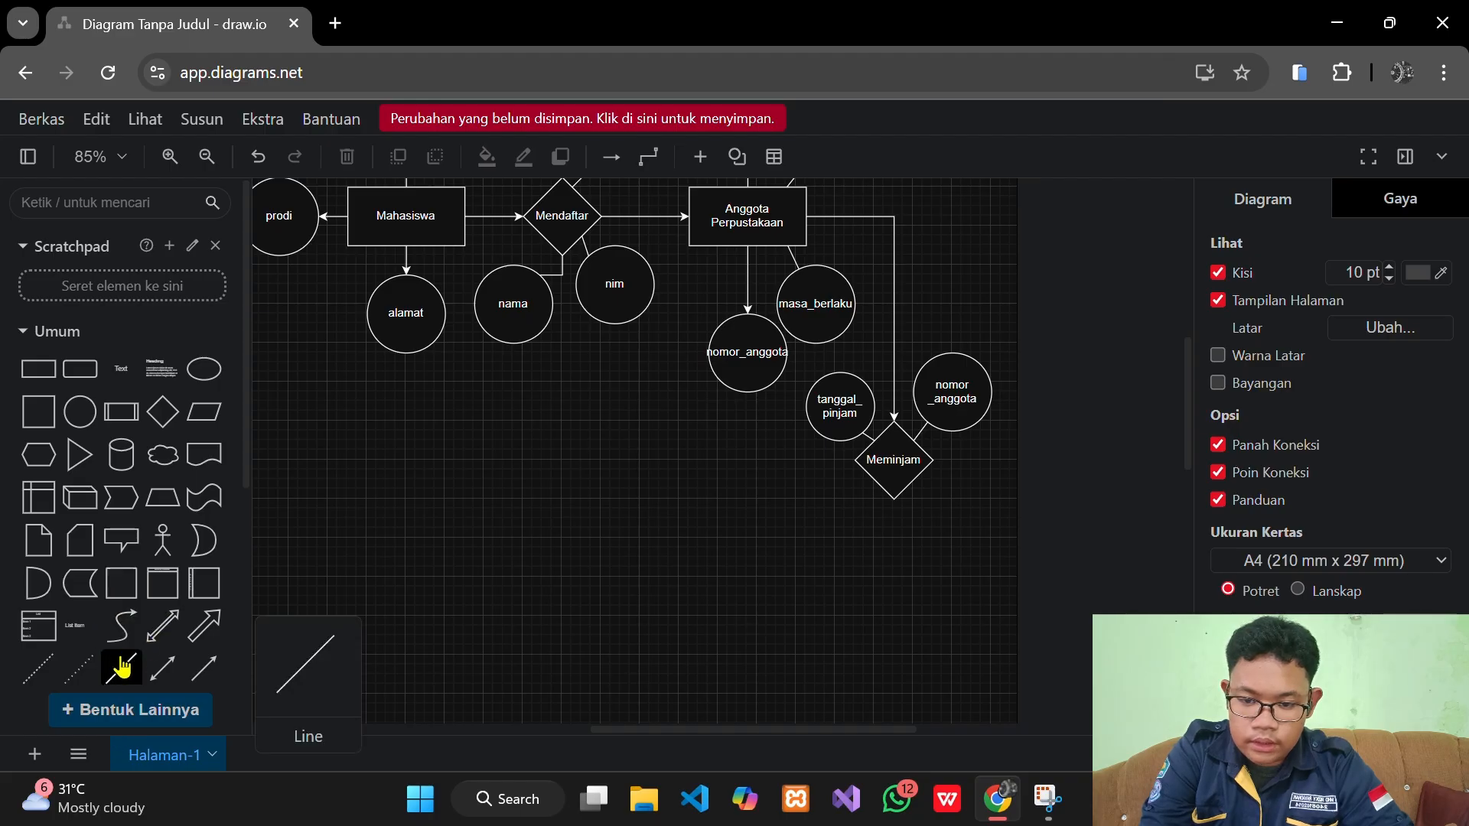
Attach a short line to the Meminjam diamond's lower-left edge and place a circle labelled "tanggal_kembali" on two lines at its outer end
drag(120, 667, 843, 498)
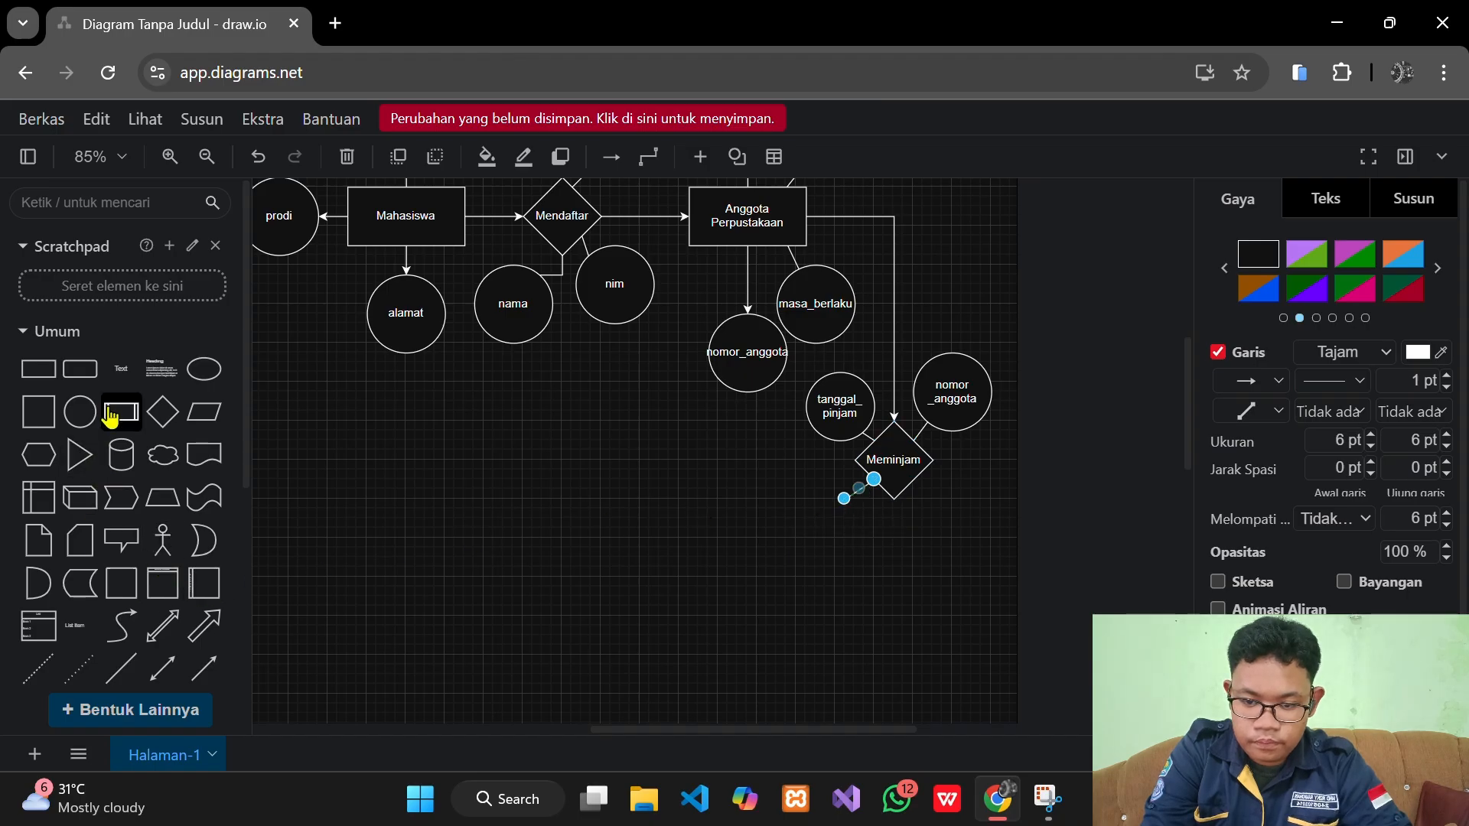
drag(81, 413, 798, 494)
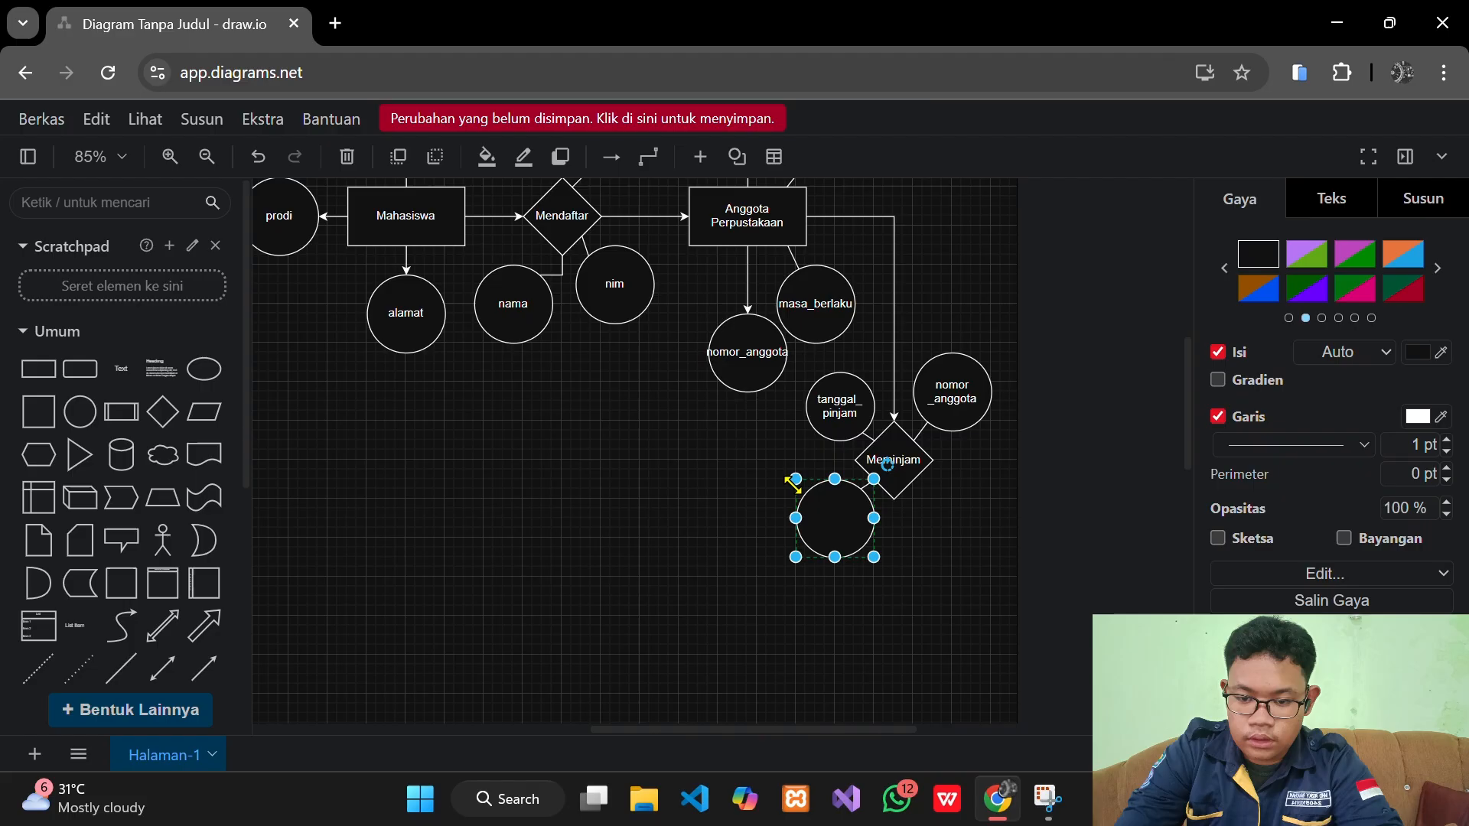
double_click(824, 519)
text(tan)
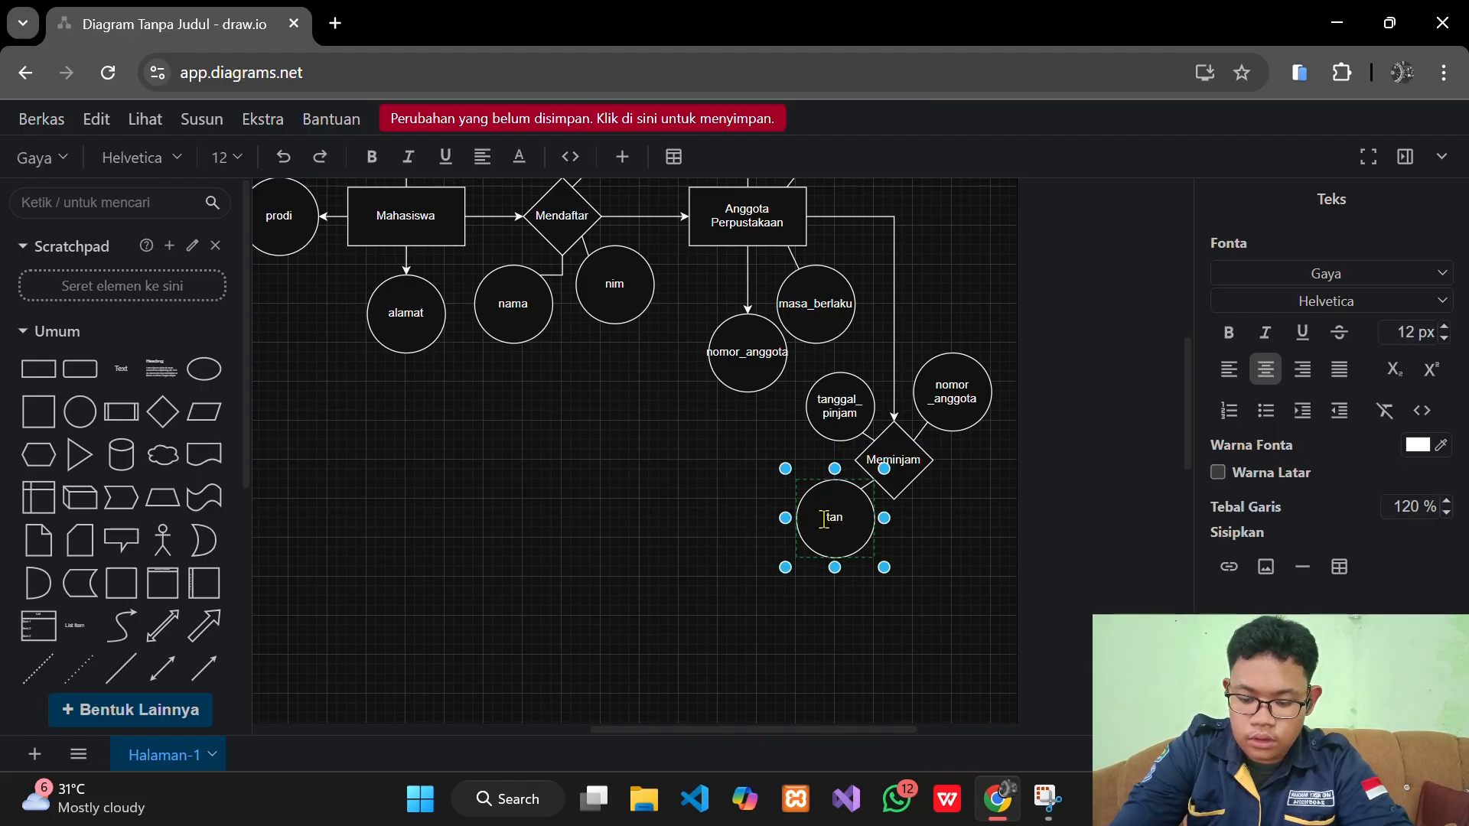
text(ggal_k)
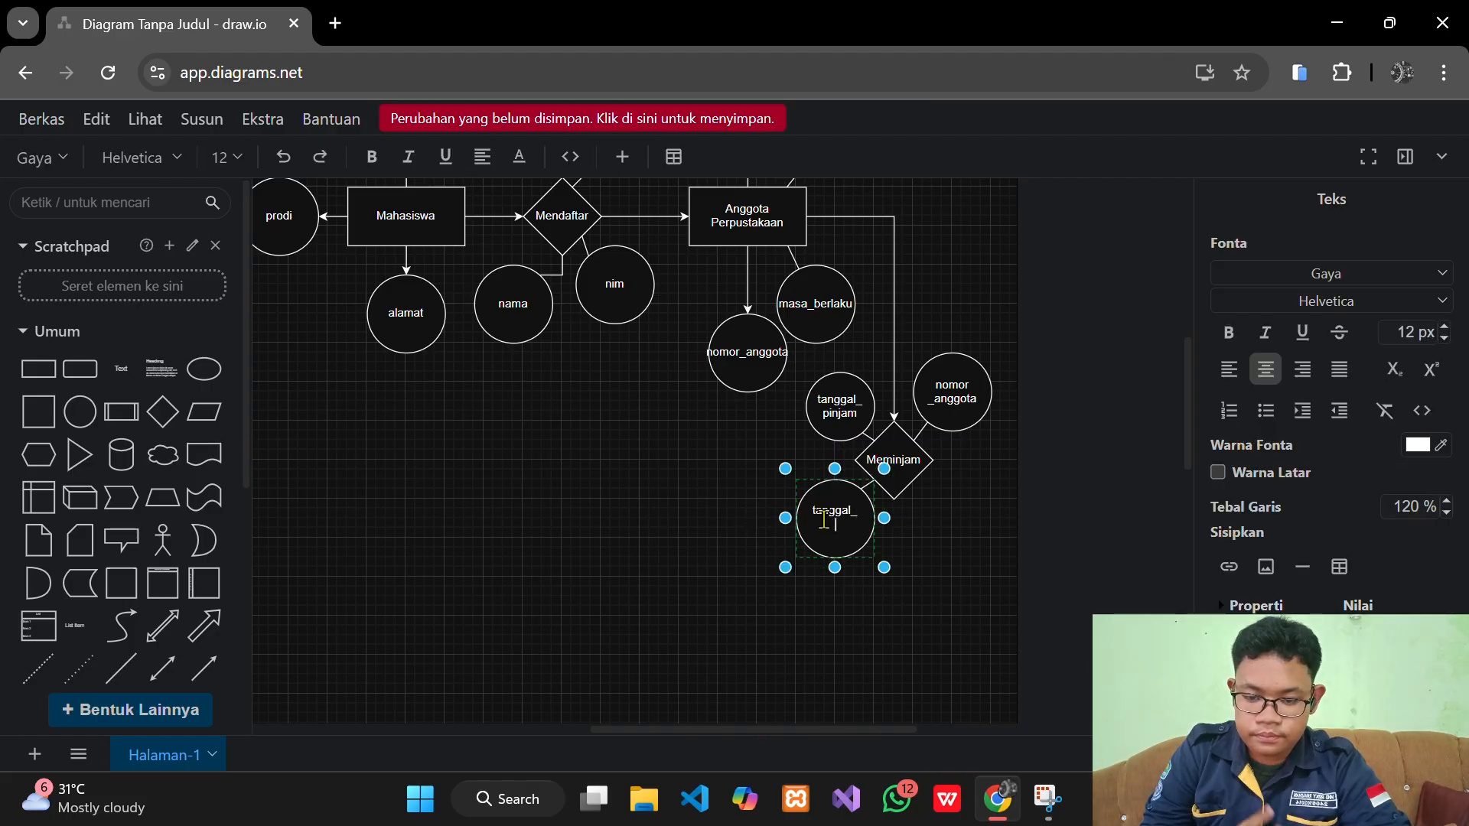
text(embali)
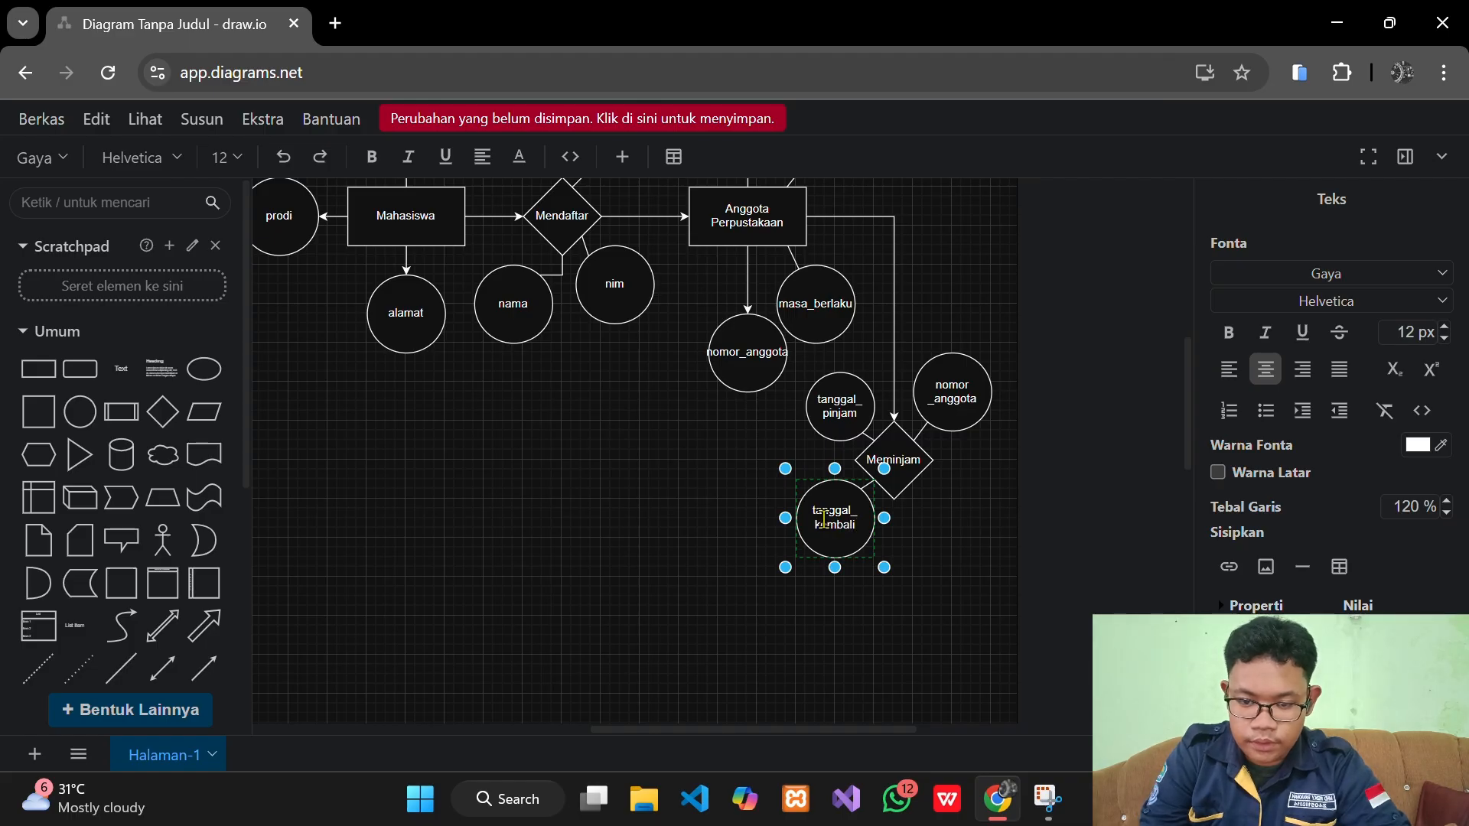
Move the "tanggal_kembali" circle slightly farther left from the Meminjam diamond
click(965, 572)
click(848, 535)
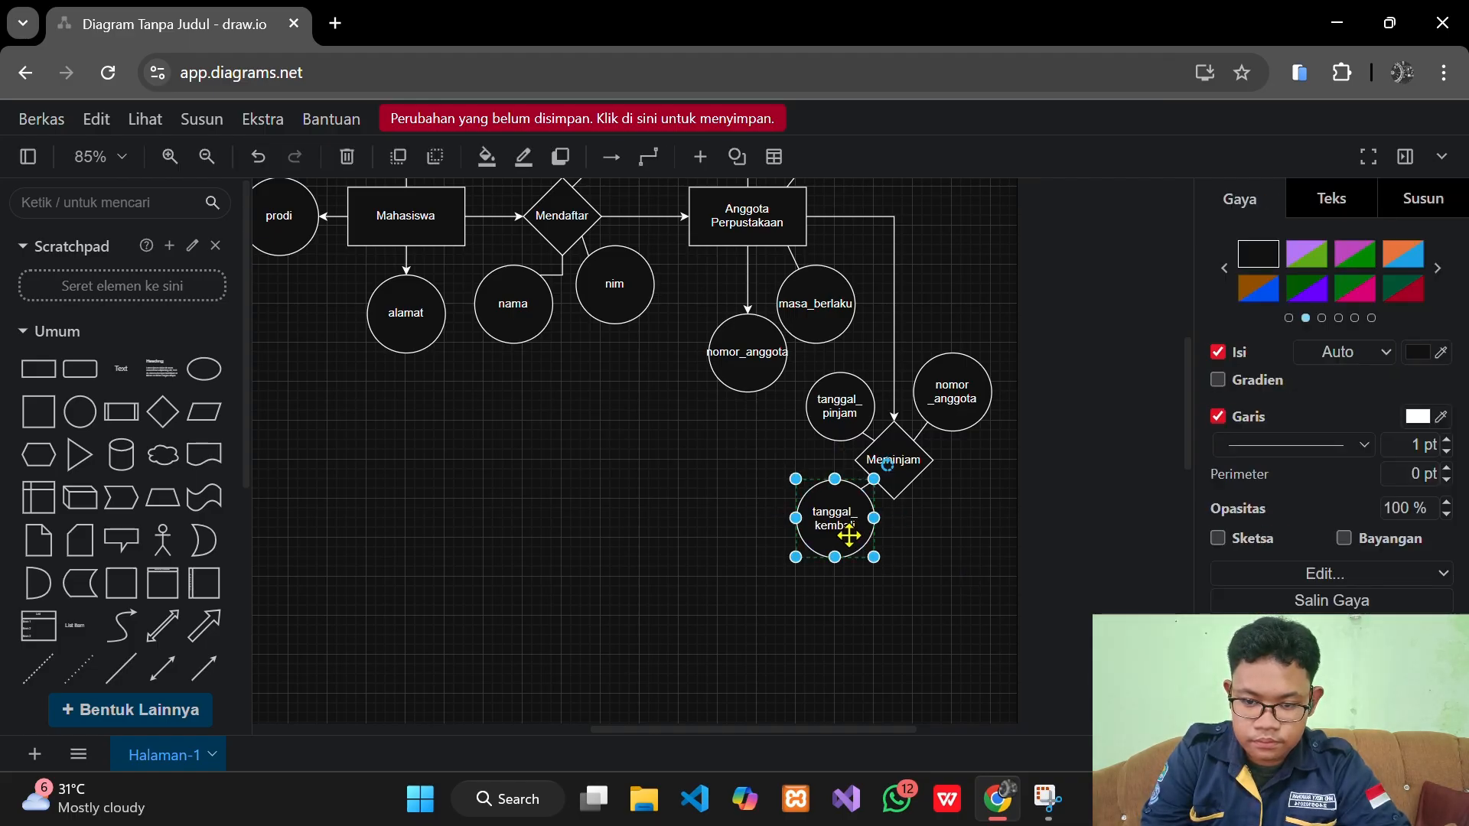
drag(849, 536, 834, 540)
click(942, 548)
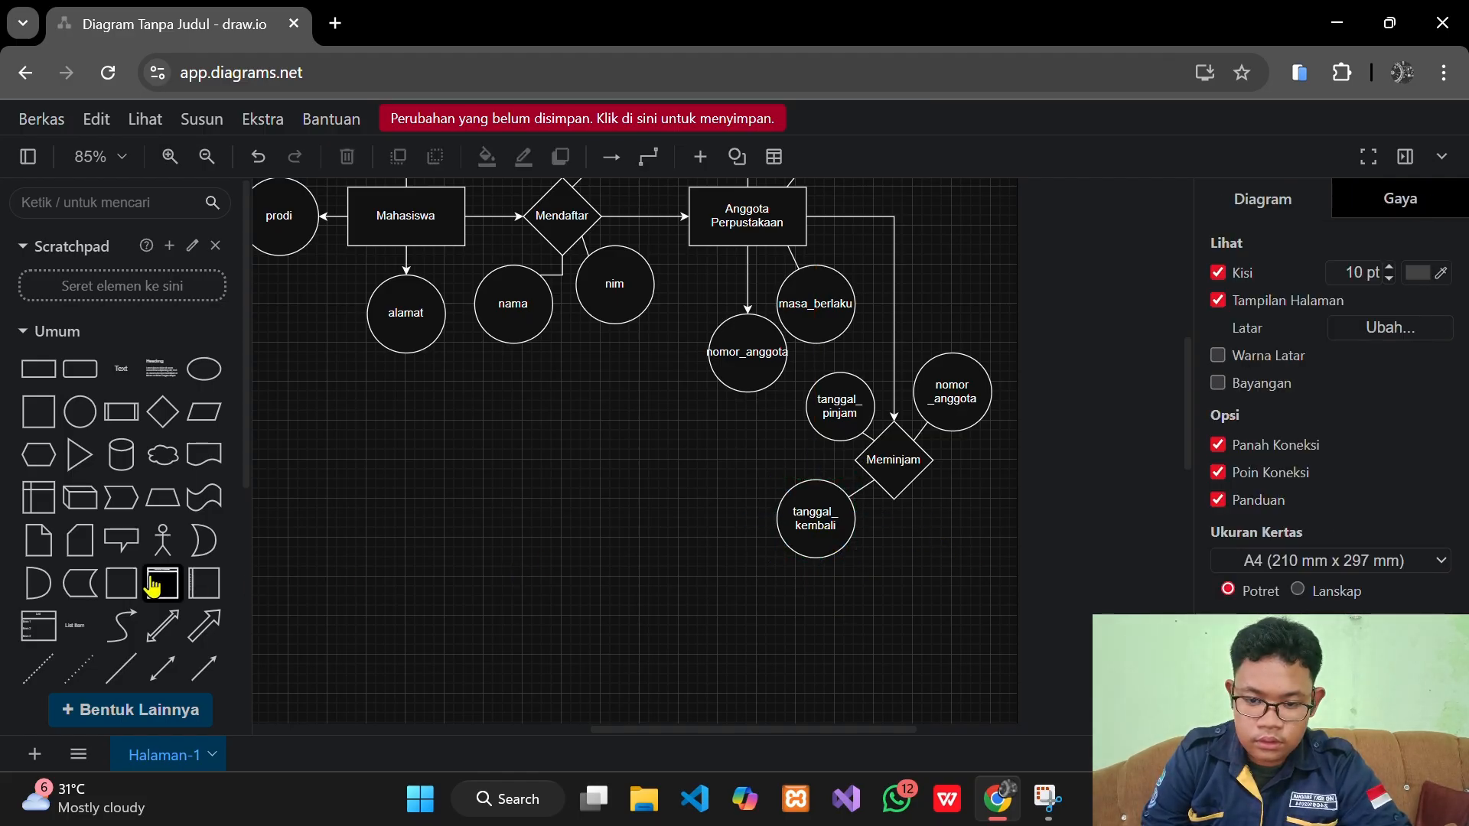
Attach a short line to the Meminjam diamond's lower-right edge and place a circle labelled "judul_buku" at its outer end
mouse_move(121, 668)
mouse_down()
mouse_move(859, 616)
mouse_move(932, 517)
mouse_move(913, 479)
mouse_up()
drag(913, 547, 932, 507)
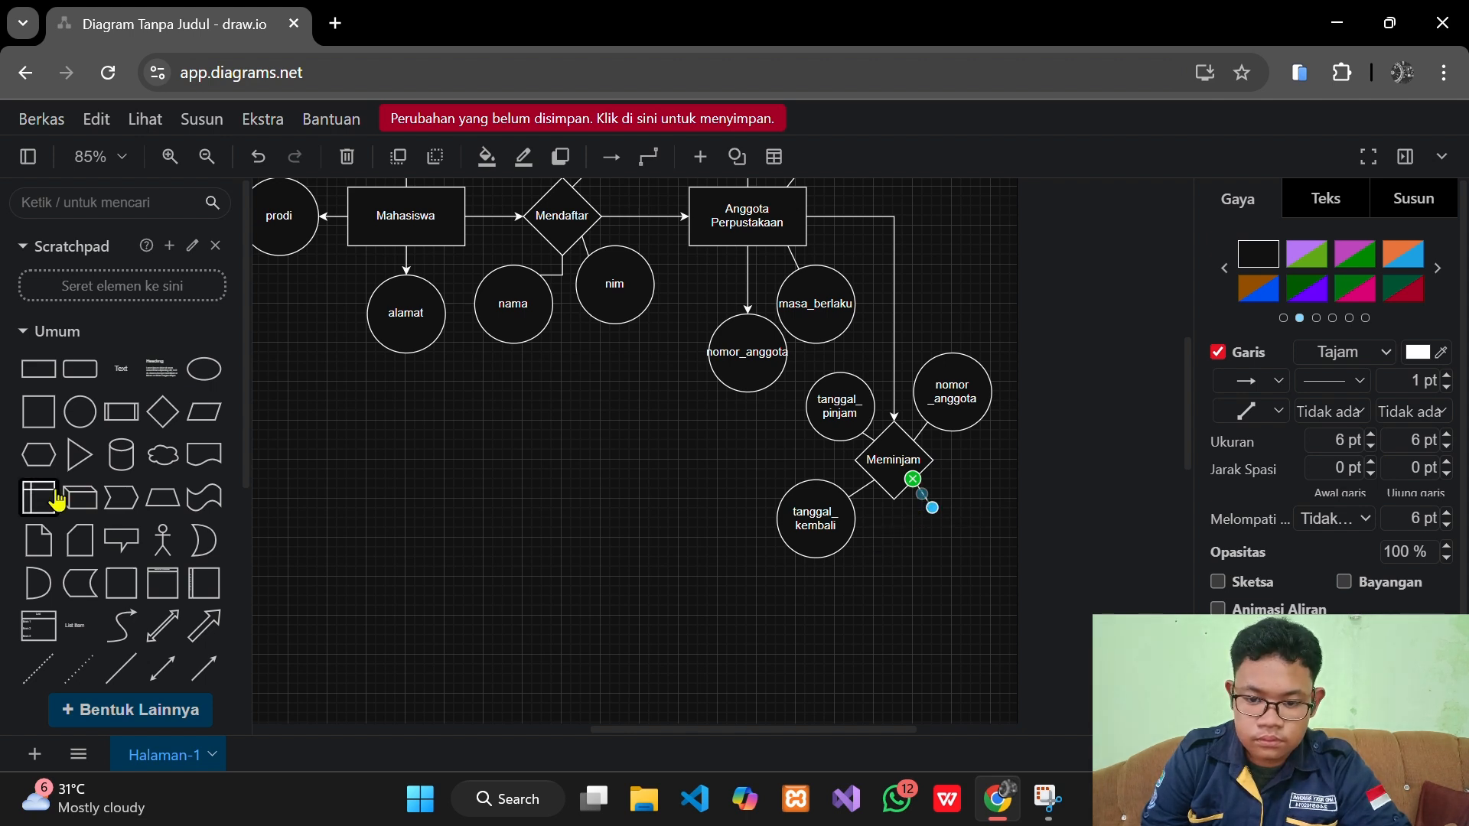
drag(83, 409, 980, 558)
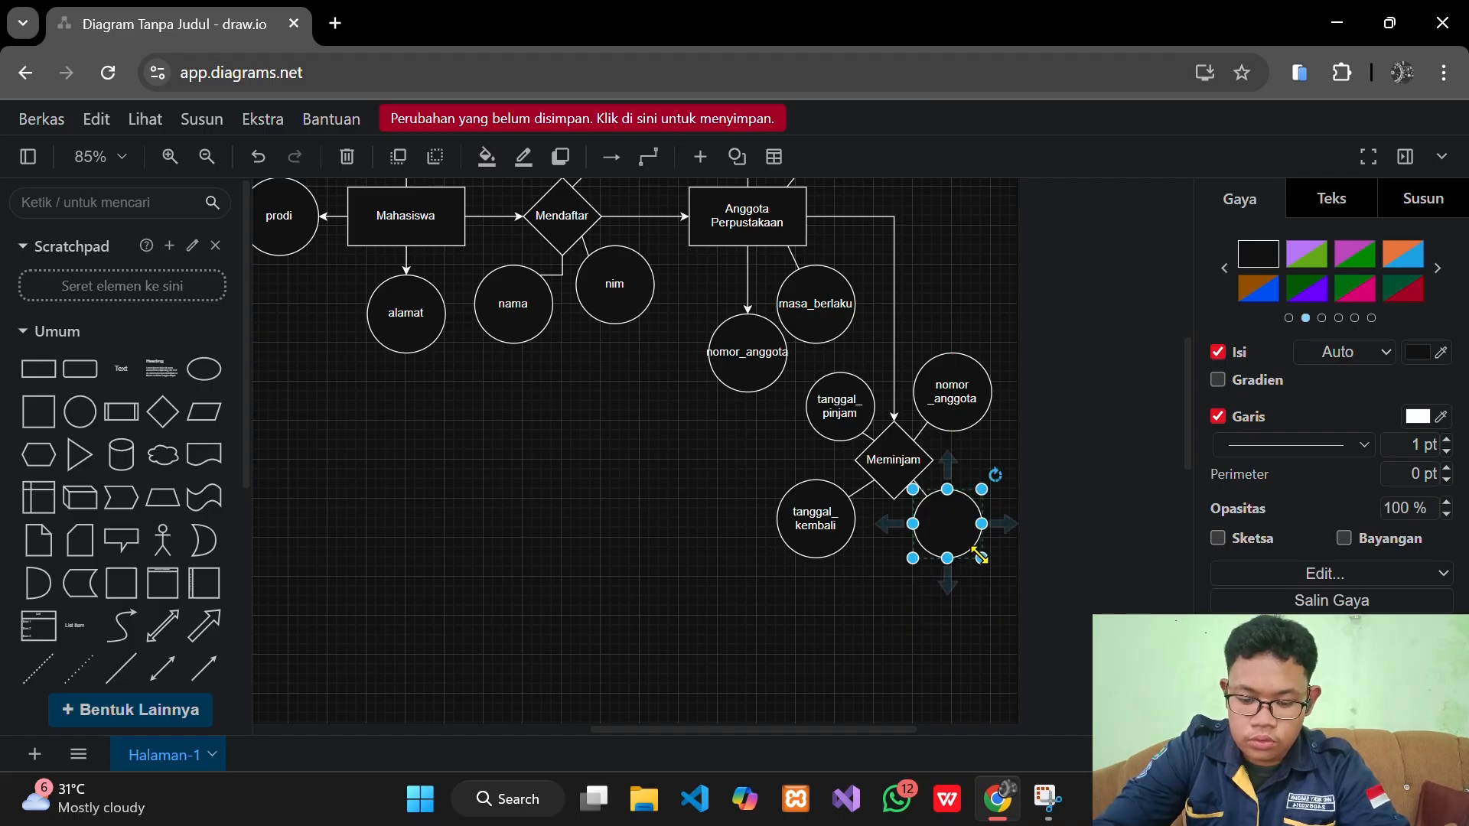
double_click(954, 535)
text(ju)
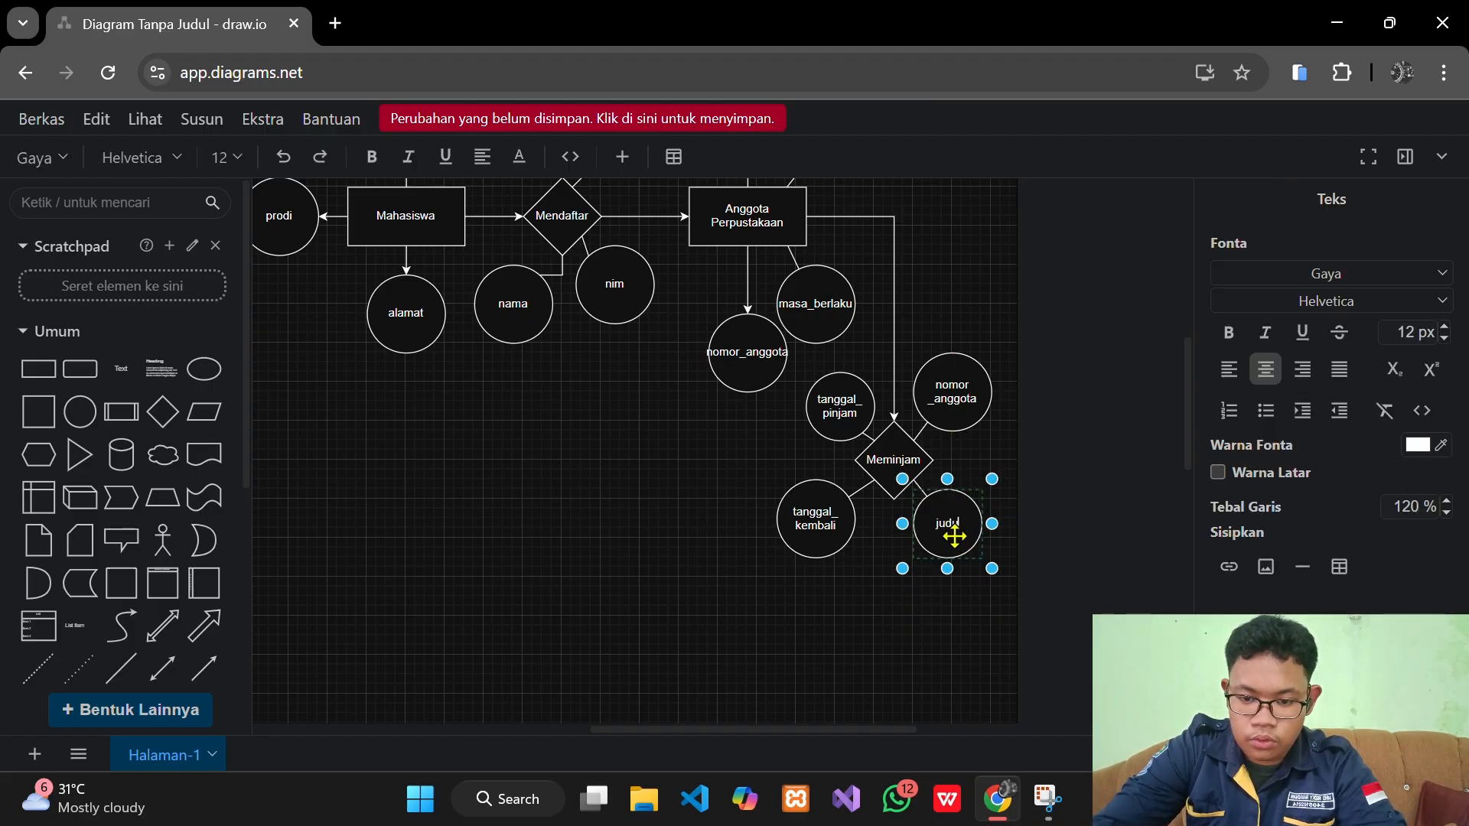
text(dul)
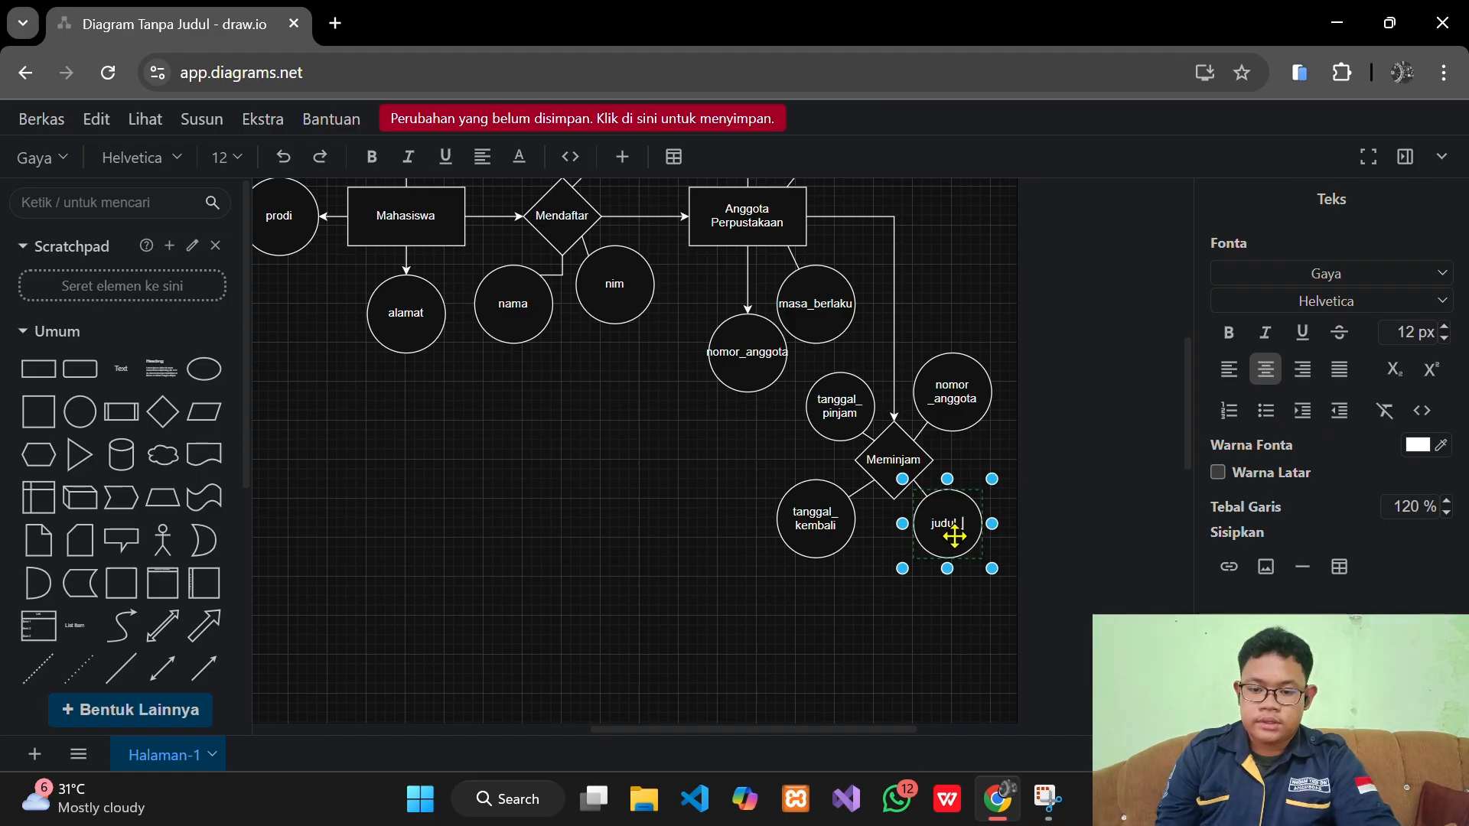
text(_buku)
click(913, 637)
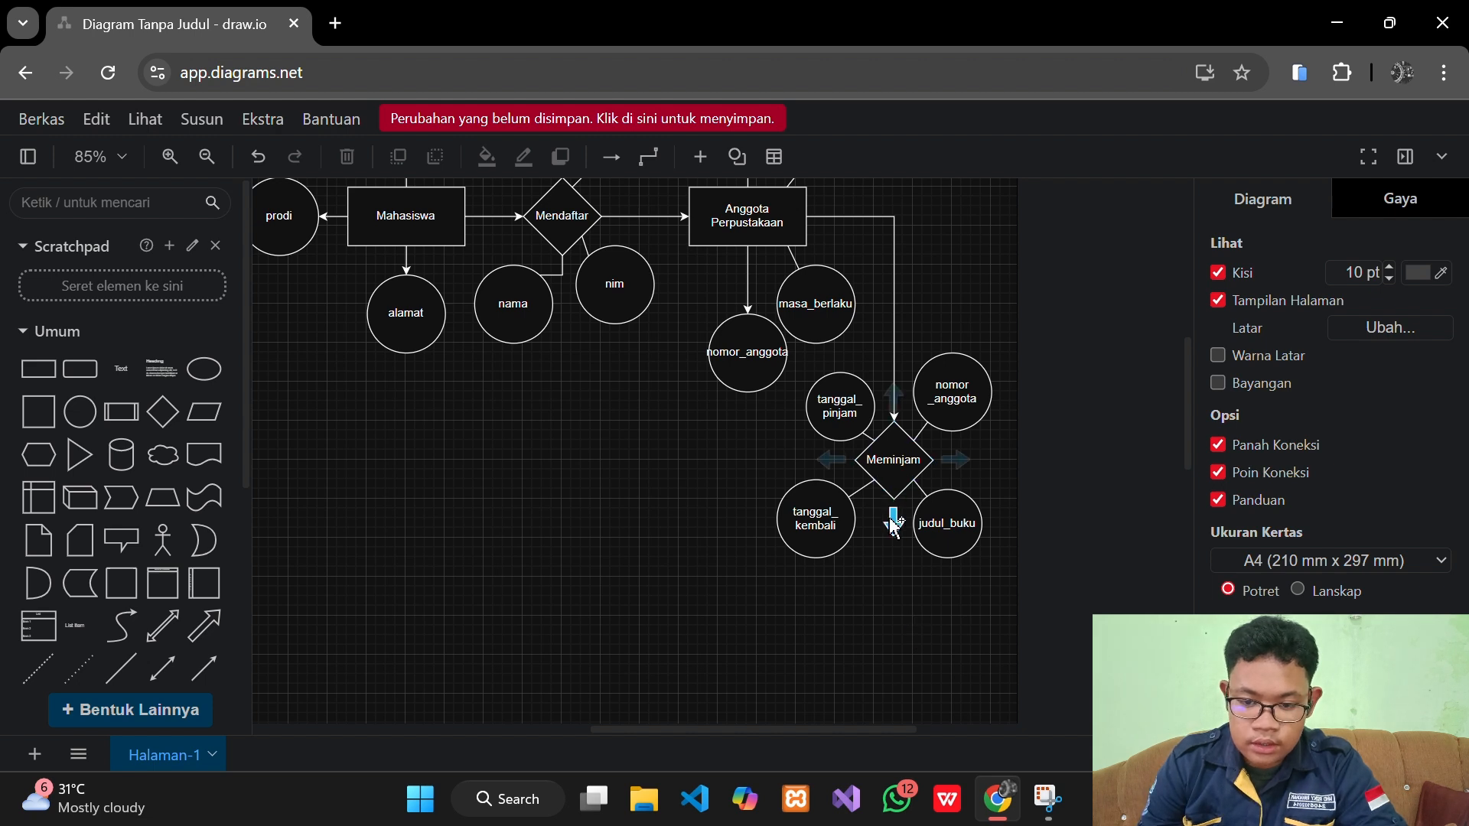
Add a connected rectangle below the Meminjam diamond and shift it slightly farther down
click(892, 529)
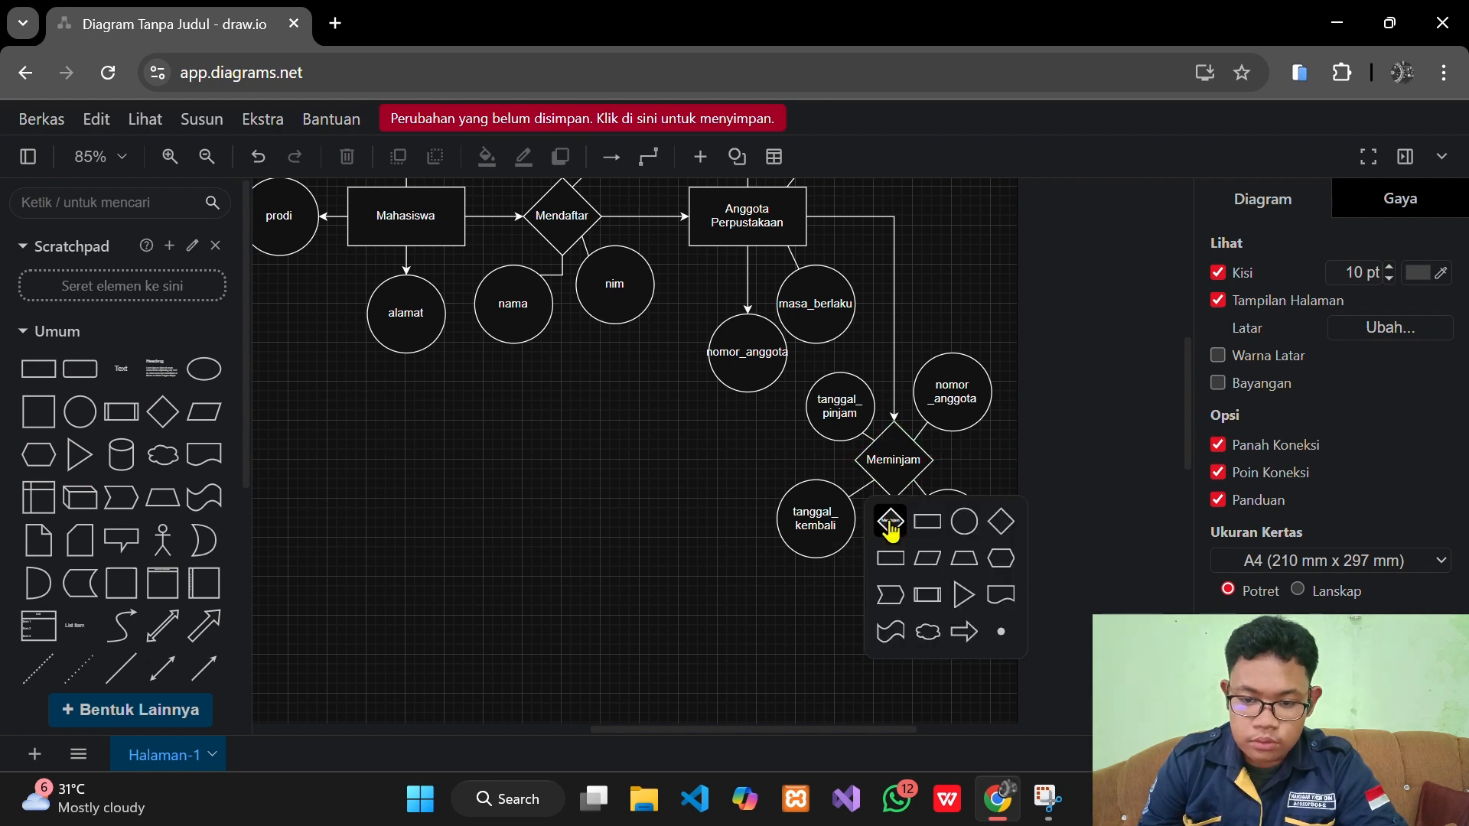
click(928, 522)
scroll(897, 625, down, 4)
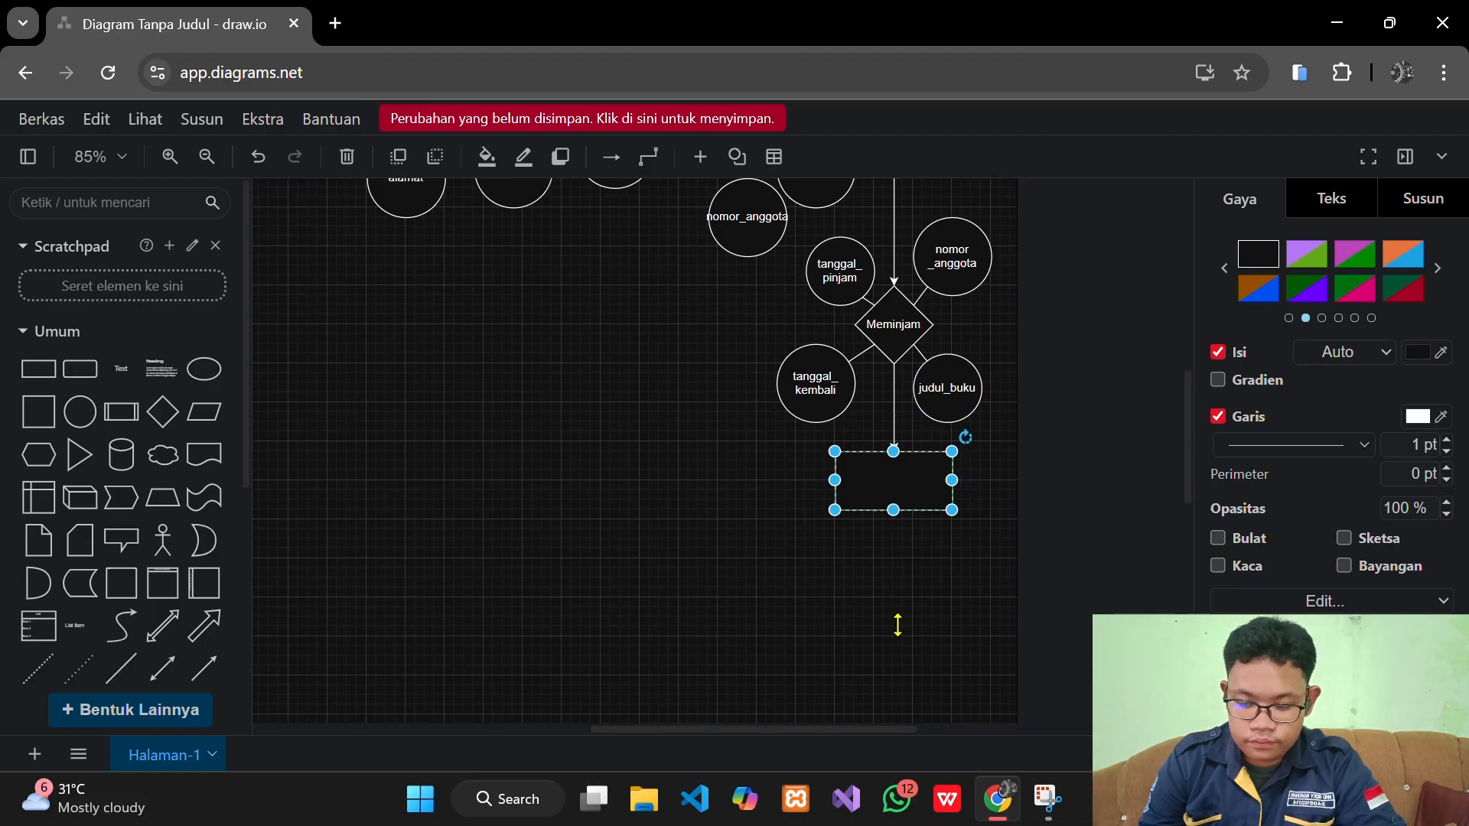
drag(897, 477, 895, 503)
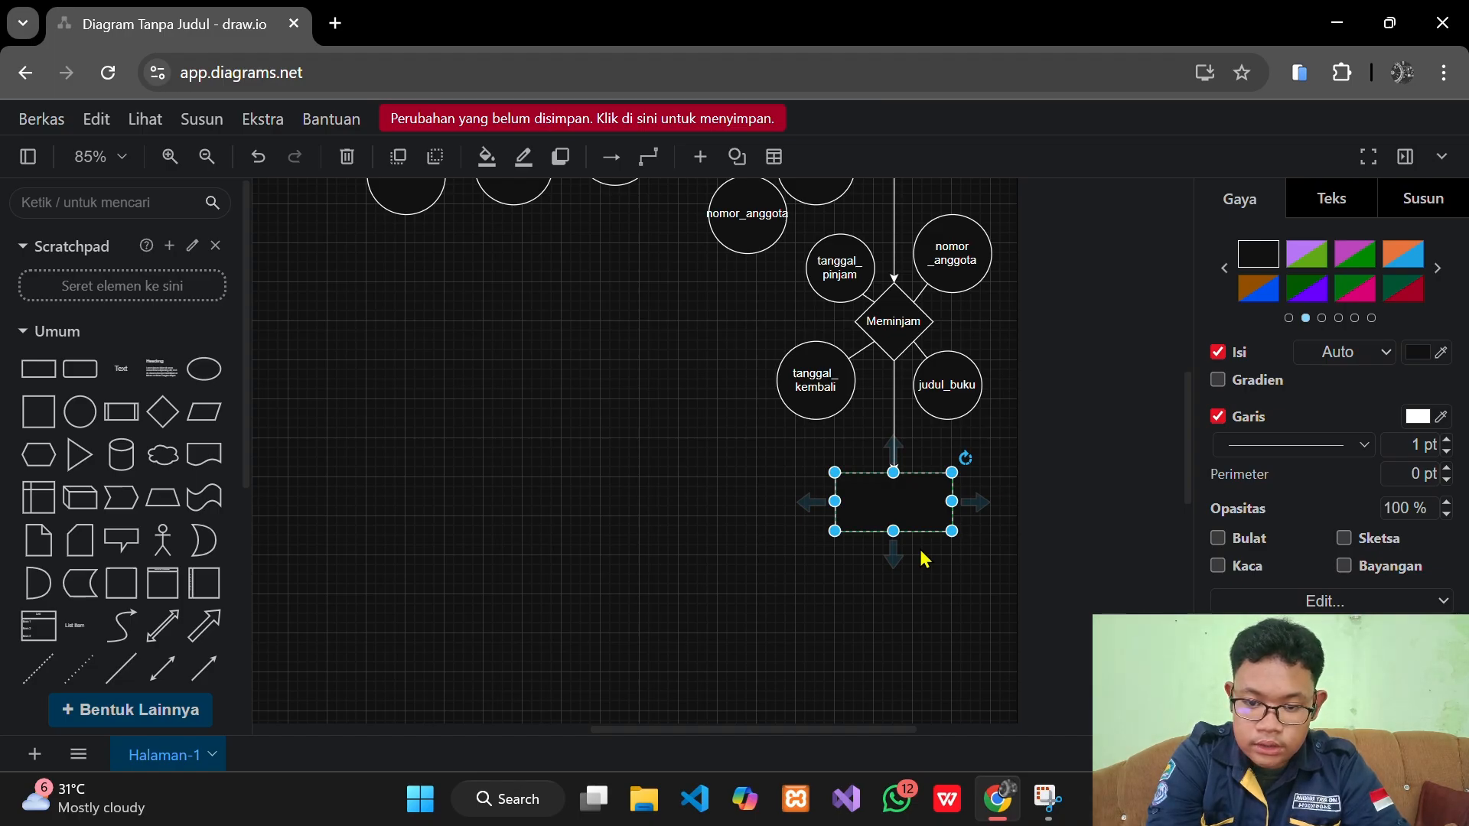
Add a connected circle to the right of the blank rectangle, move it closer and label it "tahun_terbit"
mouse_move(895, 559)
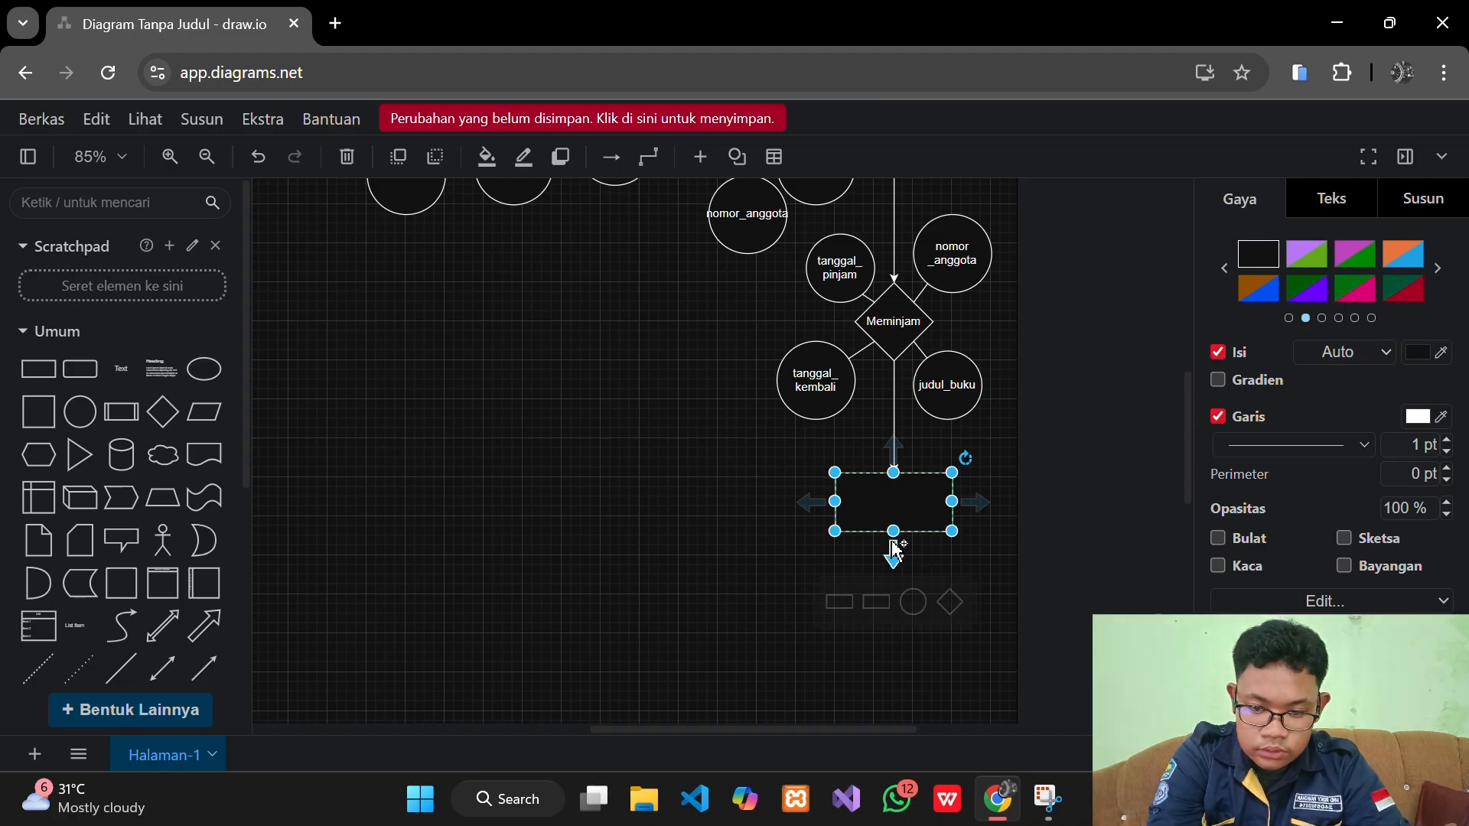
drag(981, 505, 985, 522)
mouse_move(980, 513)
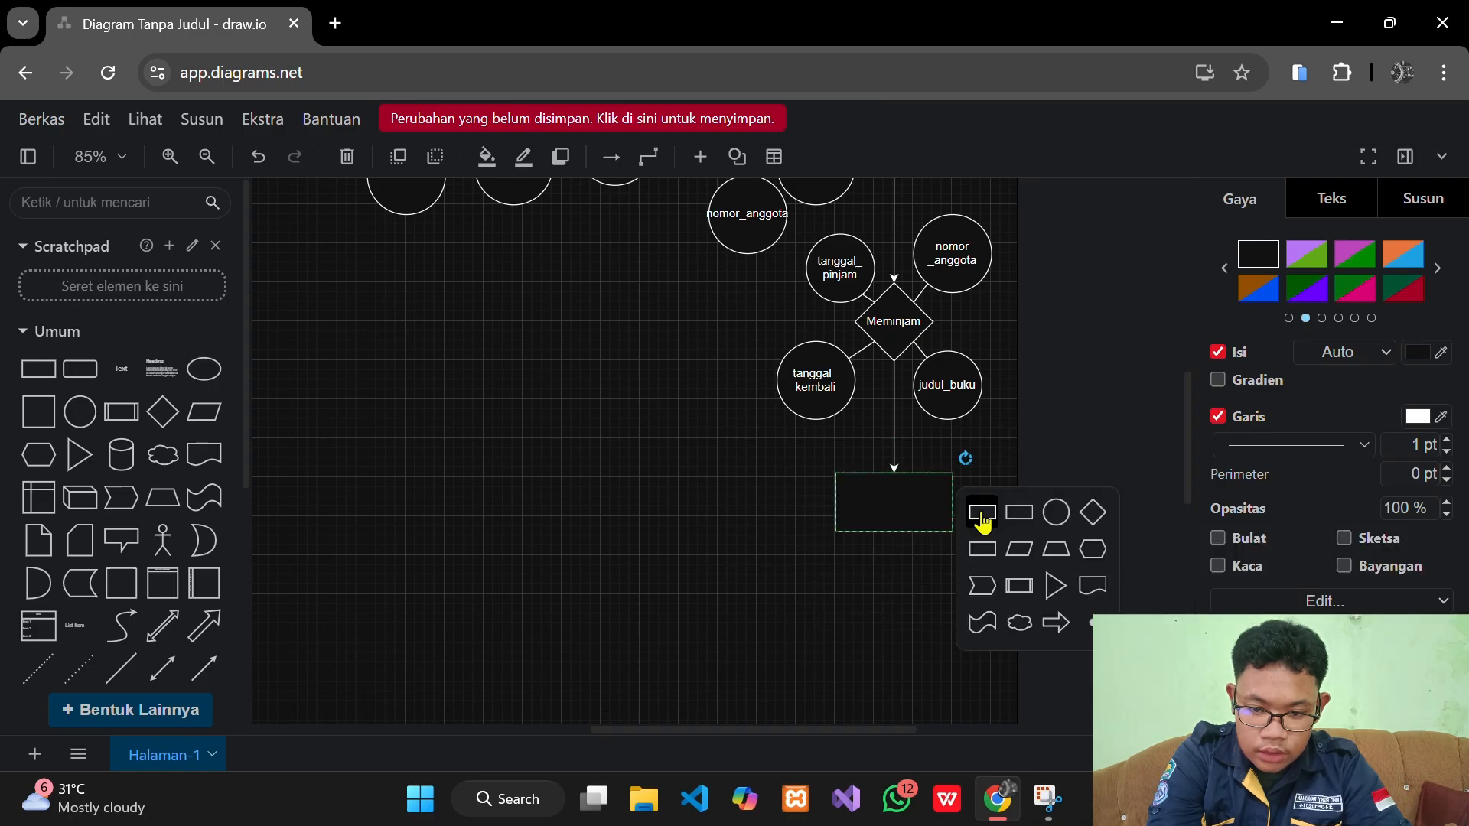
click(1056, 512)
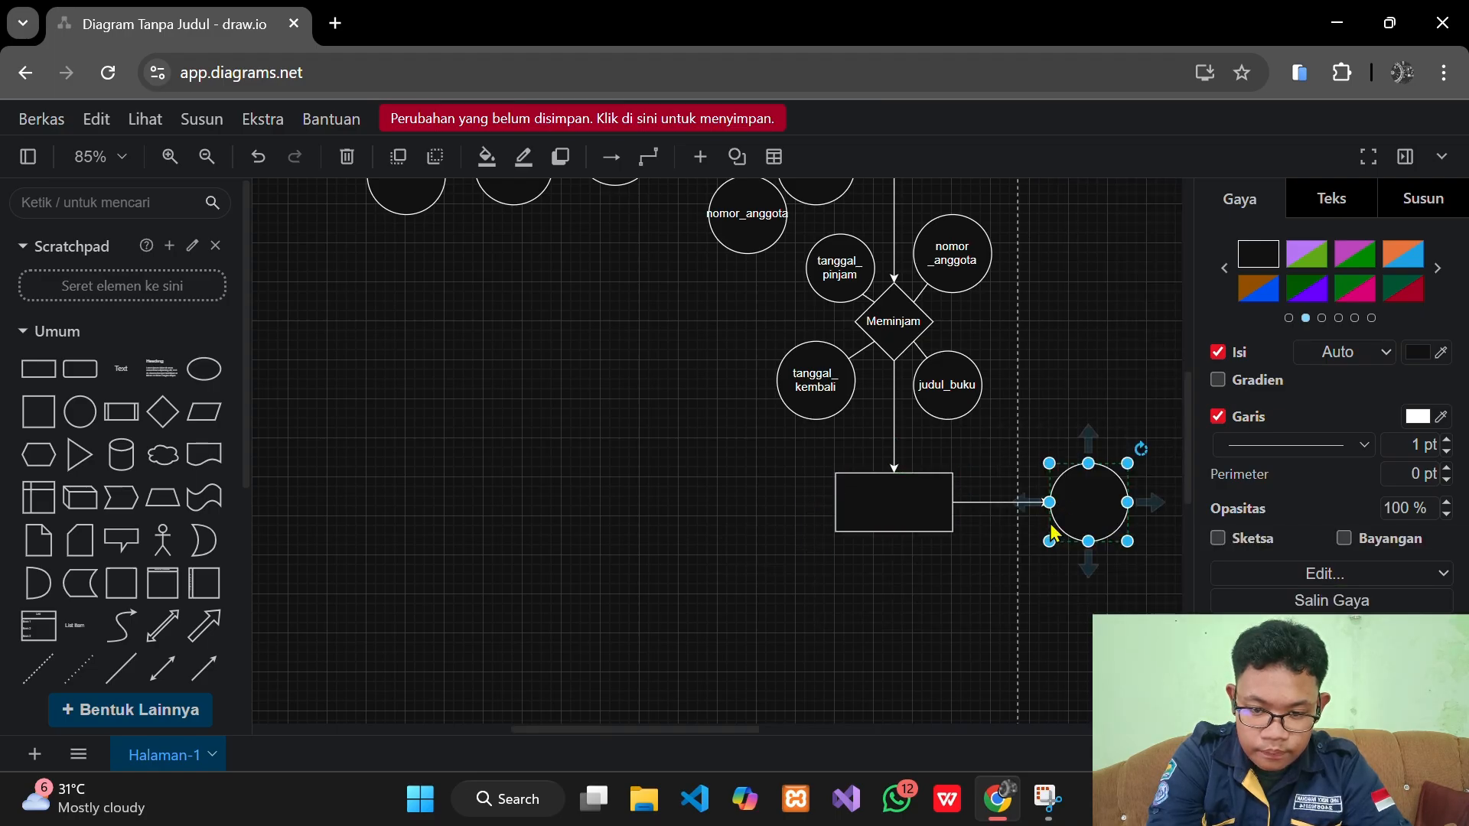
drag(1079, 505, 1024, 508)
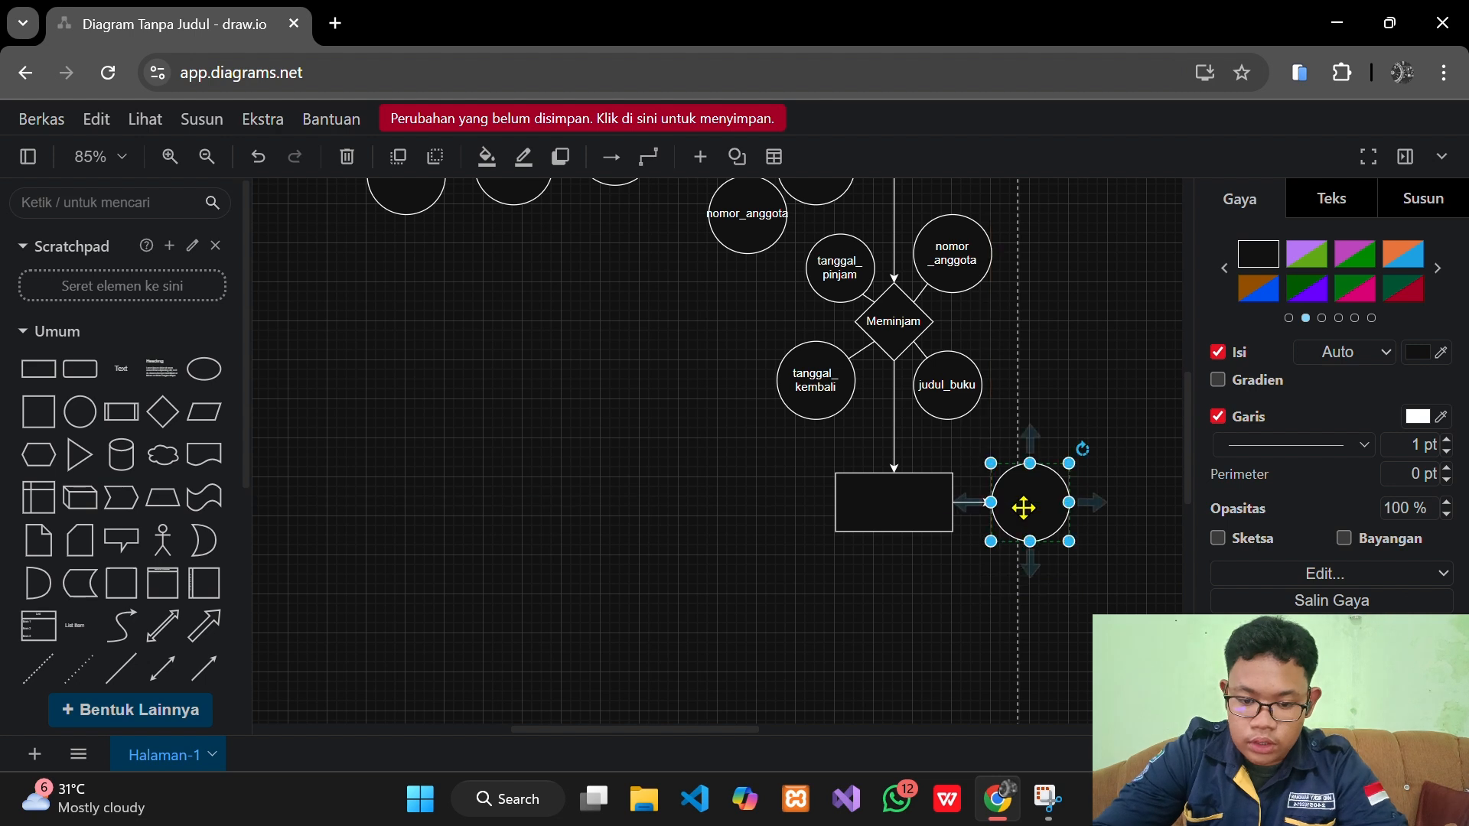
double_click(1023, 507)
text(tahun)
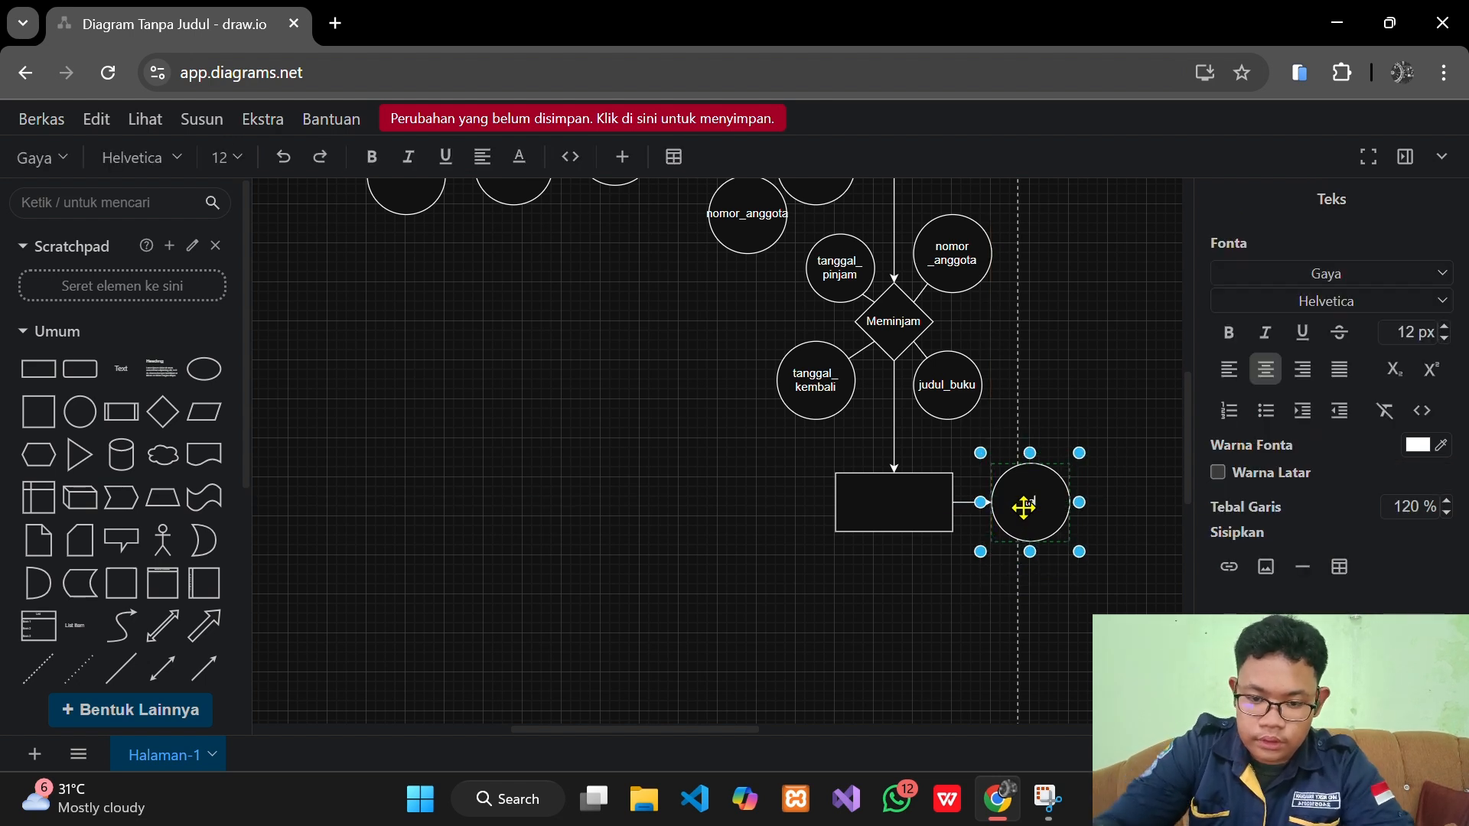
text(_terbit)
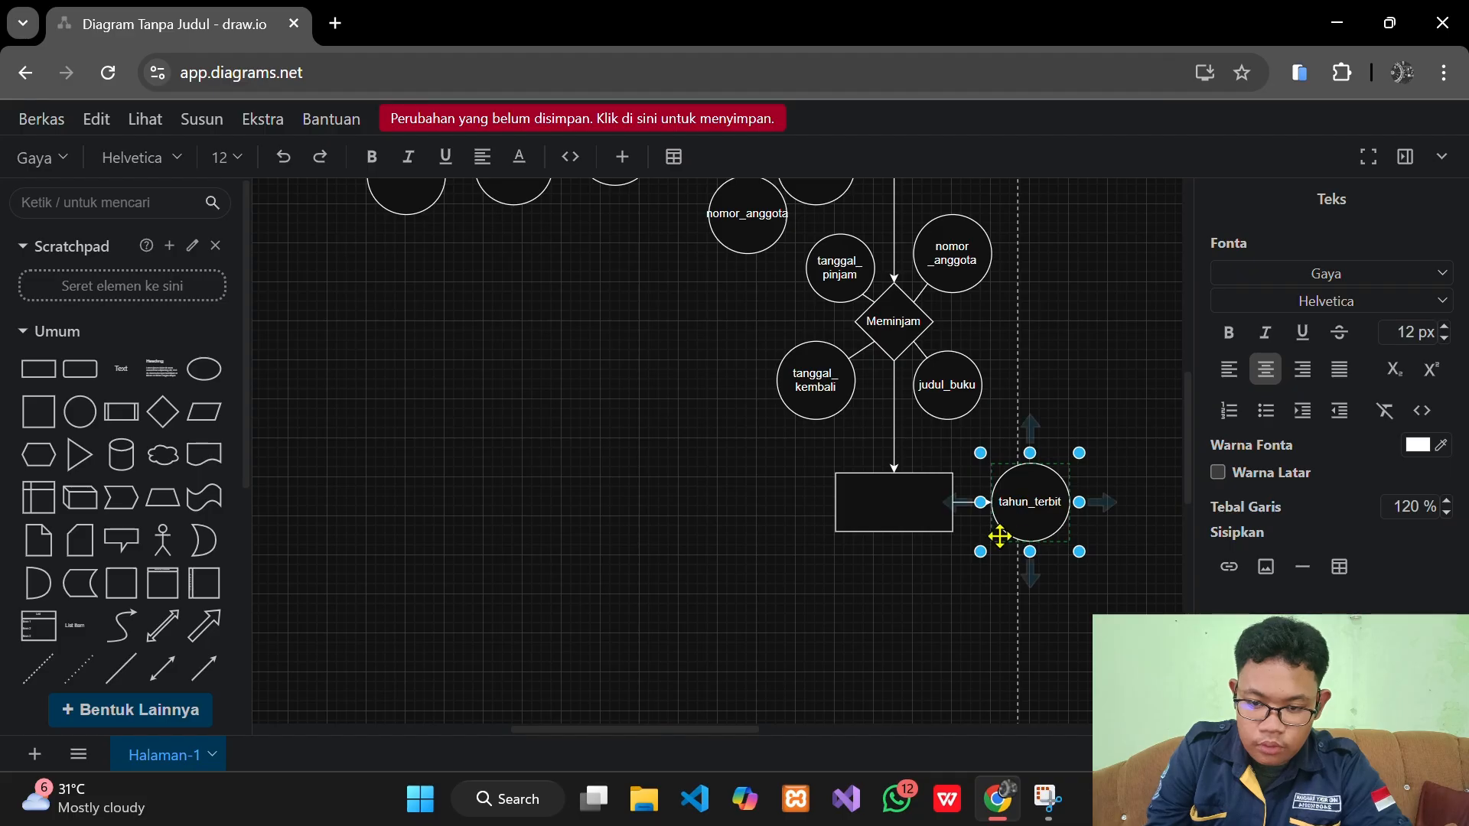
click(973, 626)
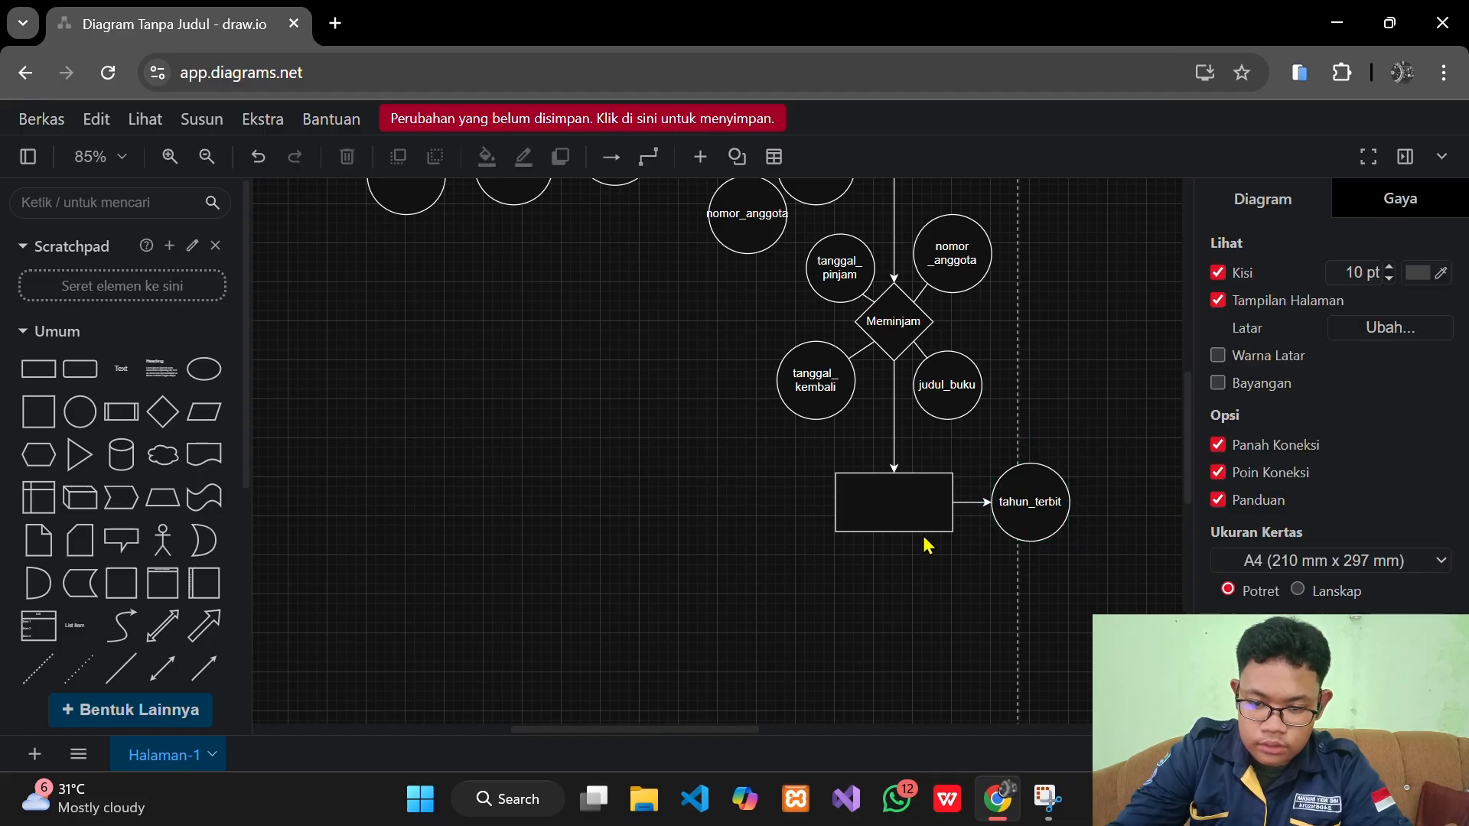
Add a connected circle labelled "penerbit" to the left of the blank rectangle and move it closer
mouse_move(810, 506)
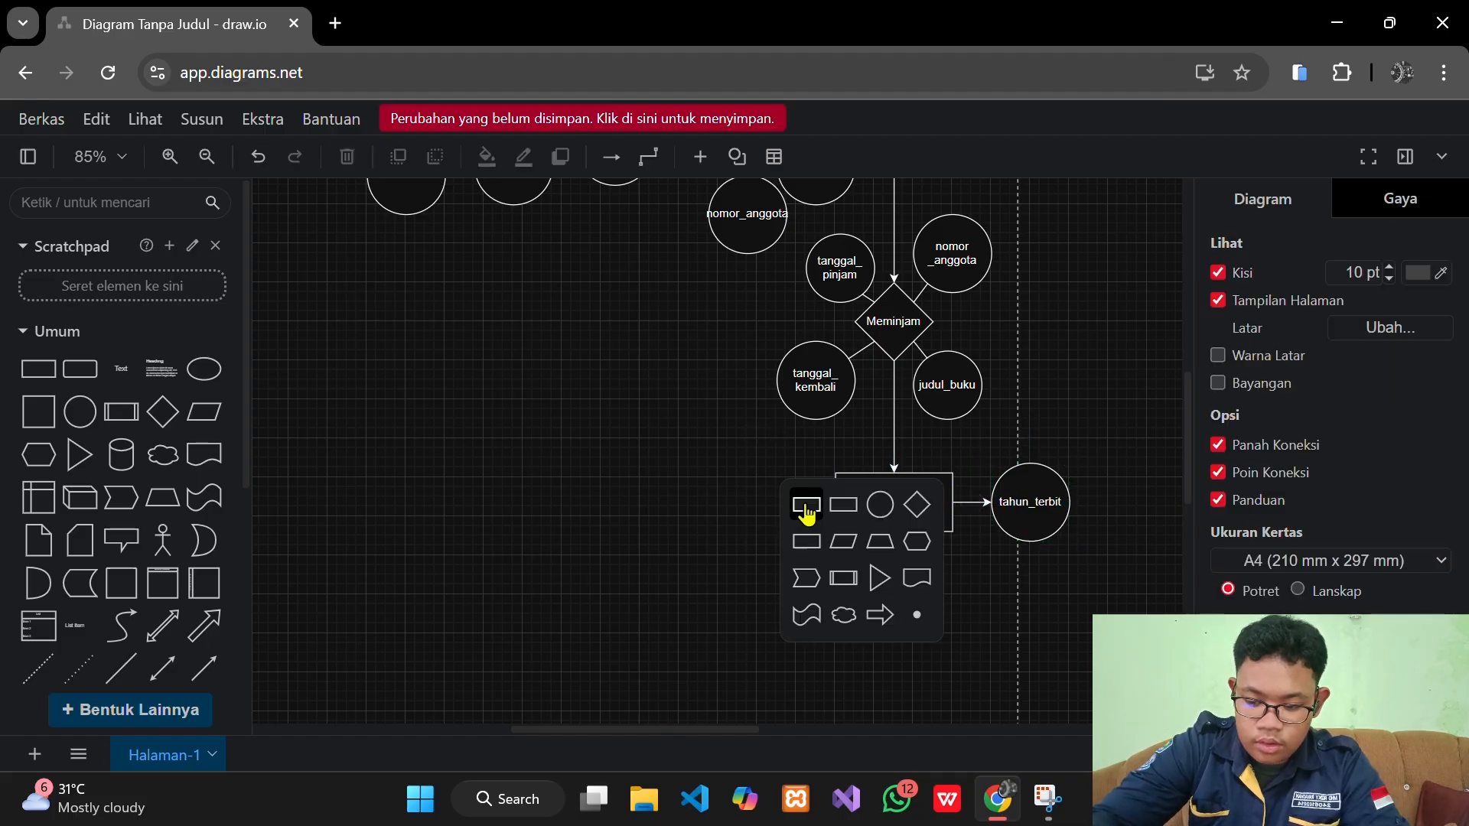
click(885, 513)
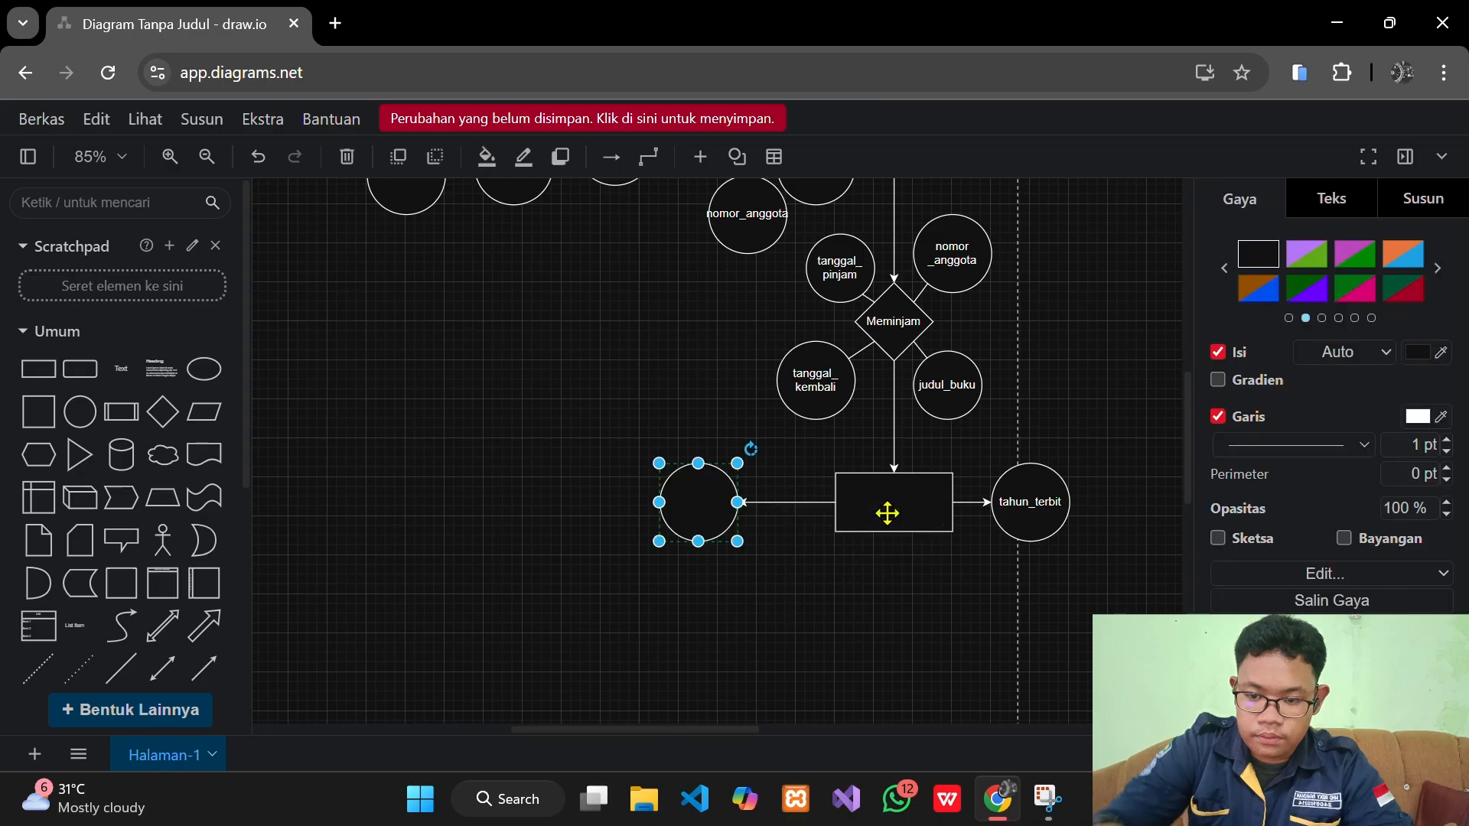
text(penerbit)
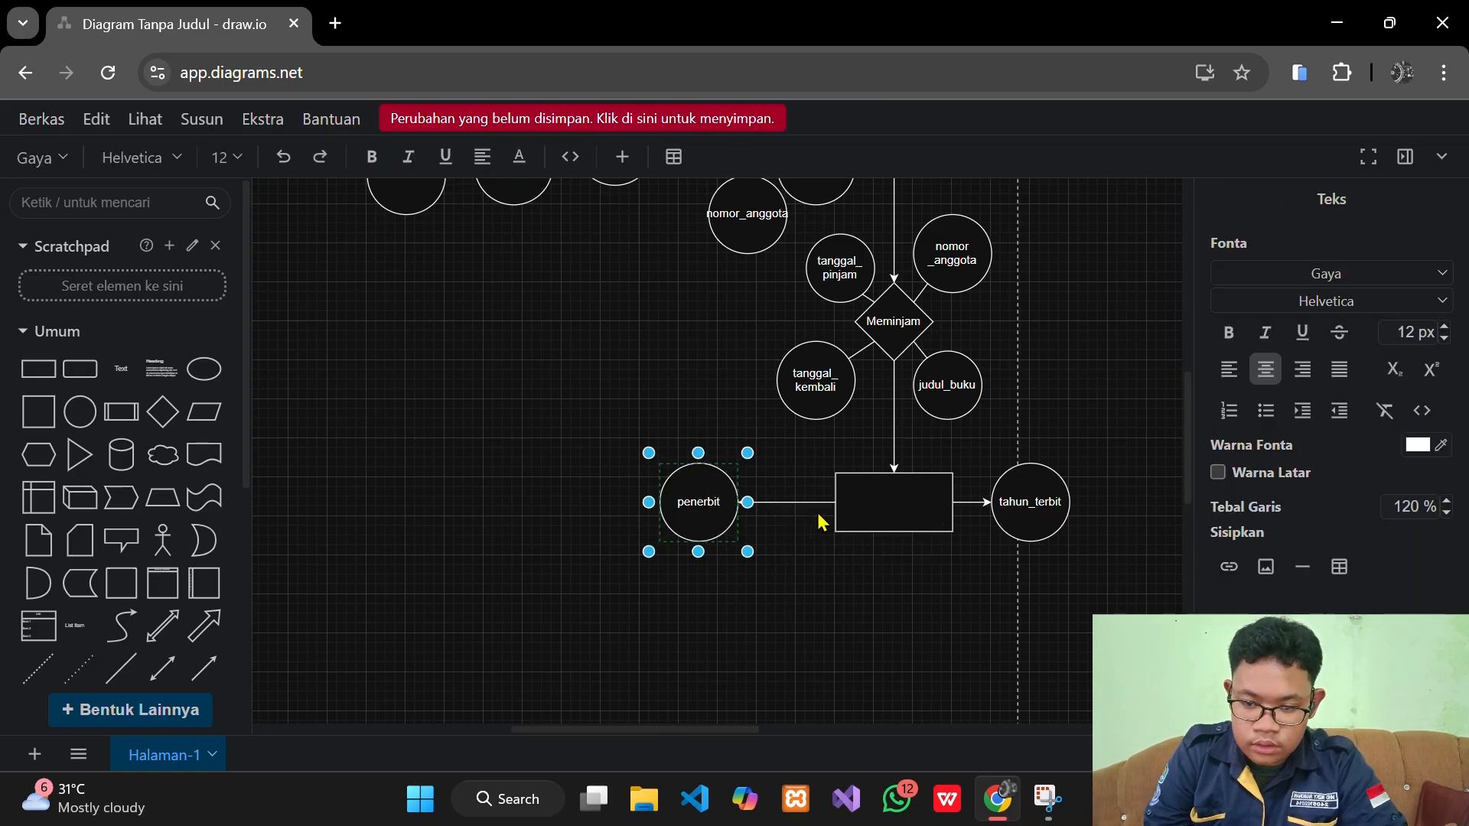
click(911, 496)
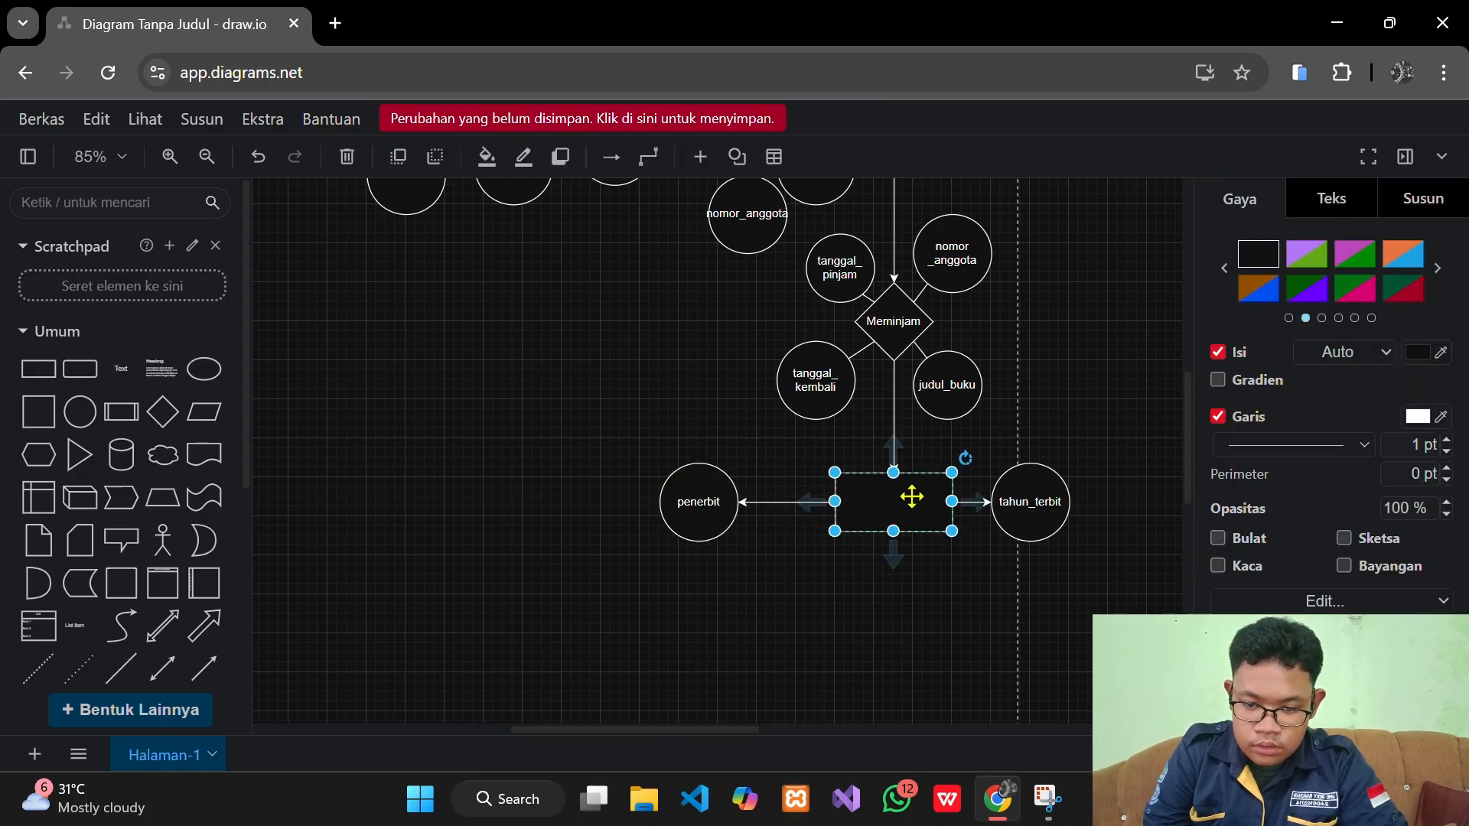
drag(720, 514, 766, 526)
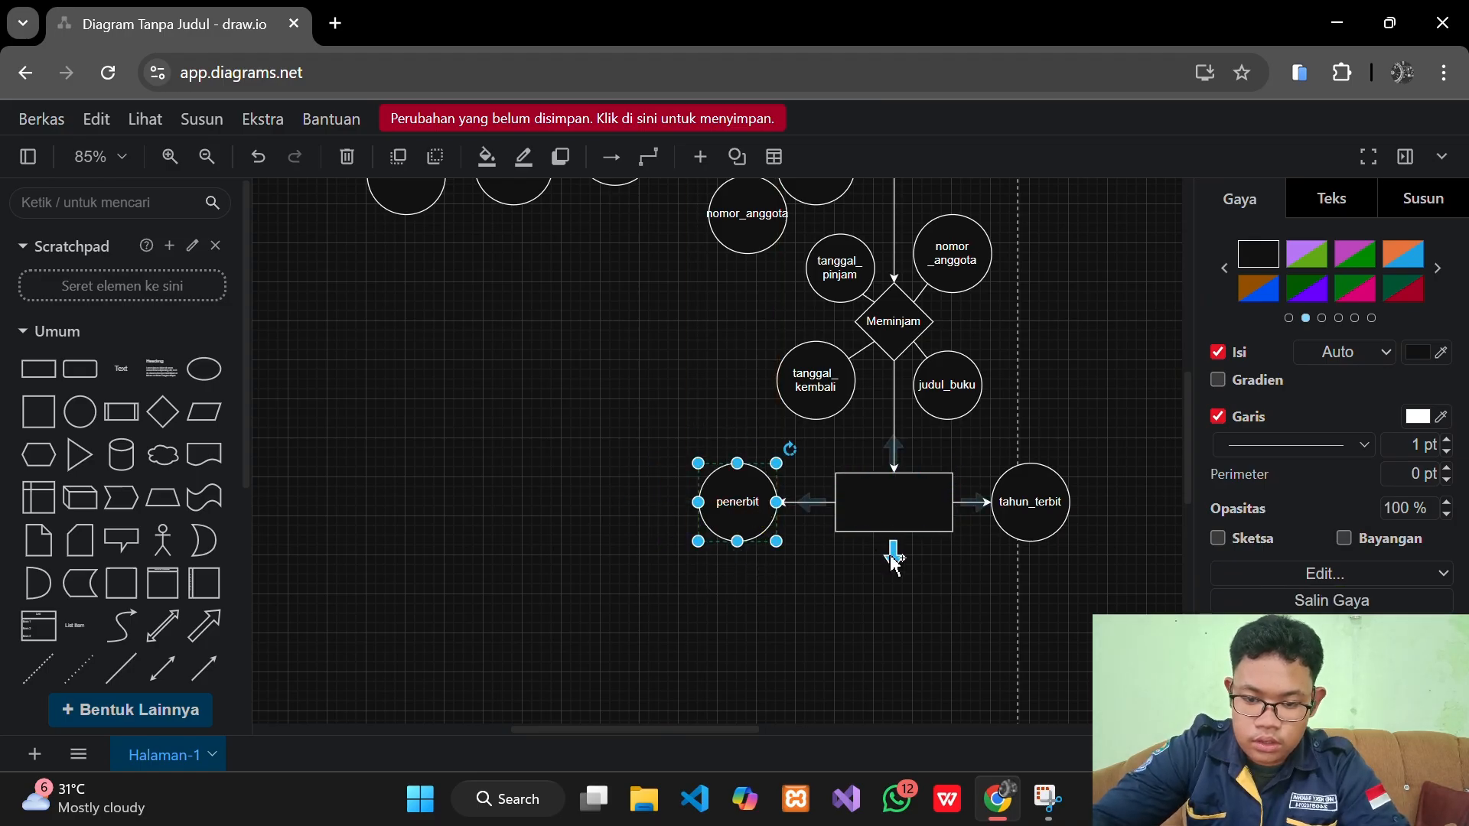
Add a connected circle below the blank rectangle and label it "judul_buku"
mouse_move(901, 564)
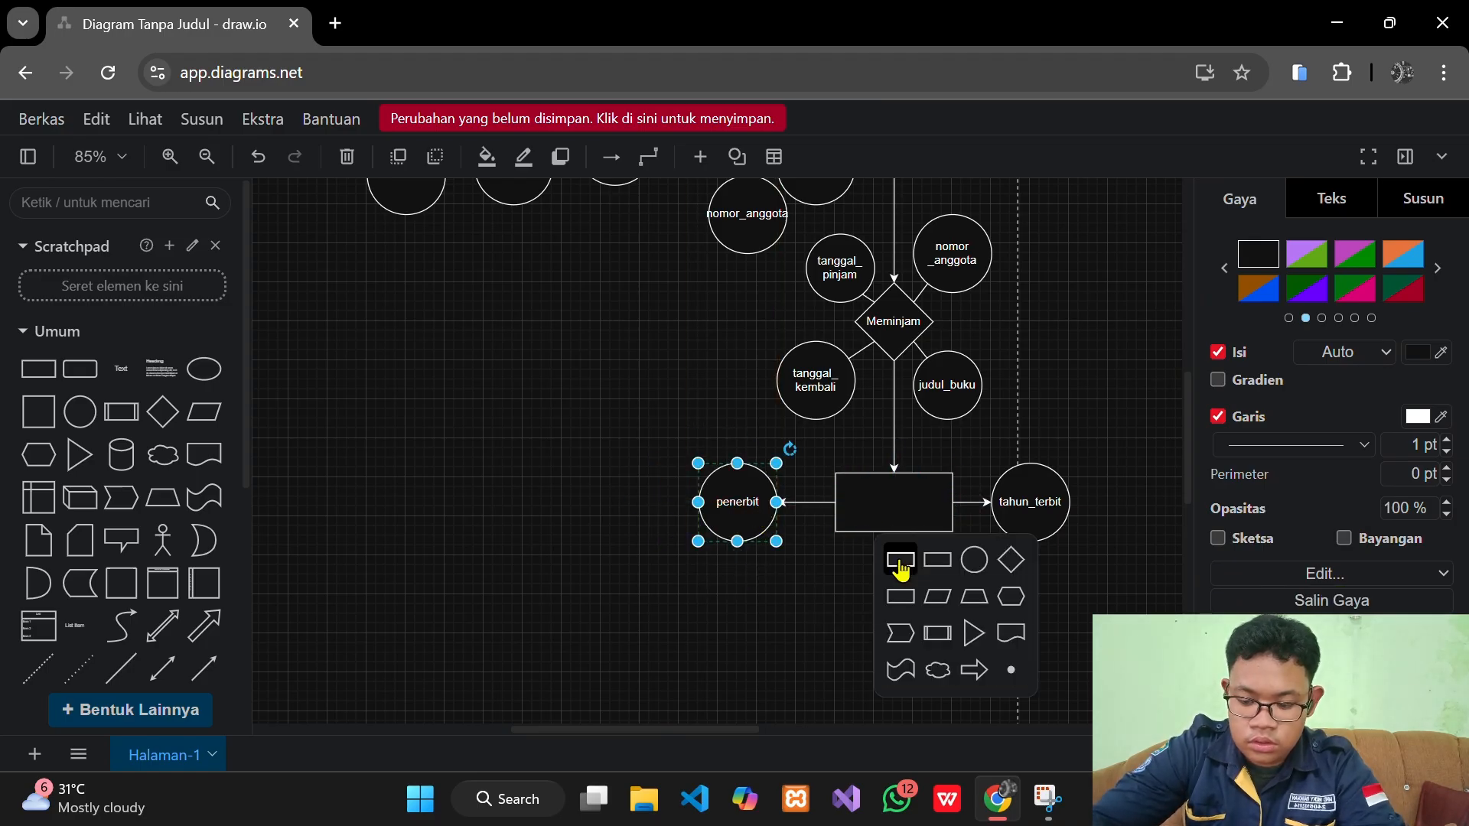
click(989, 571)
text(judul)
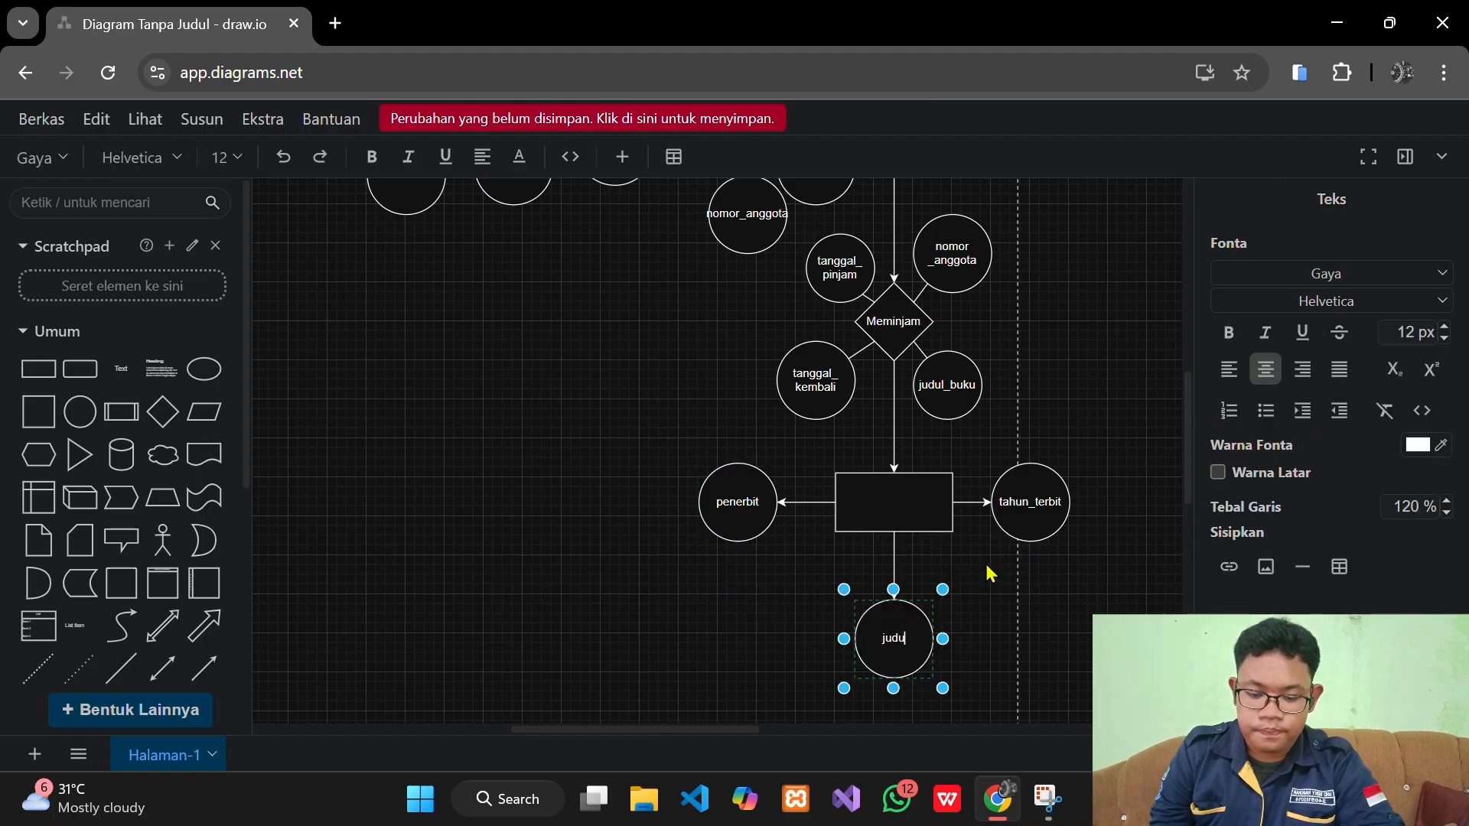
text( buku)
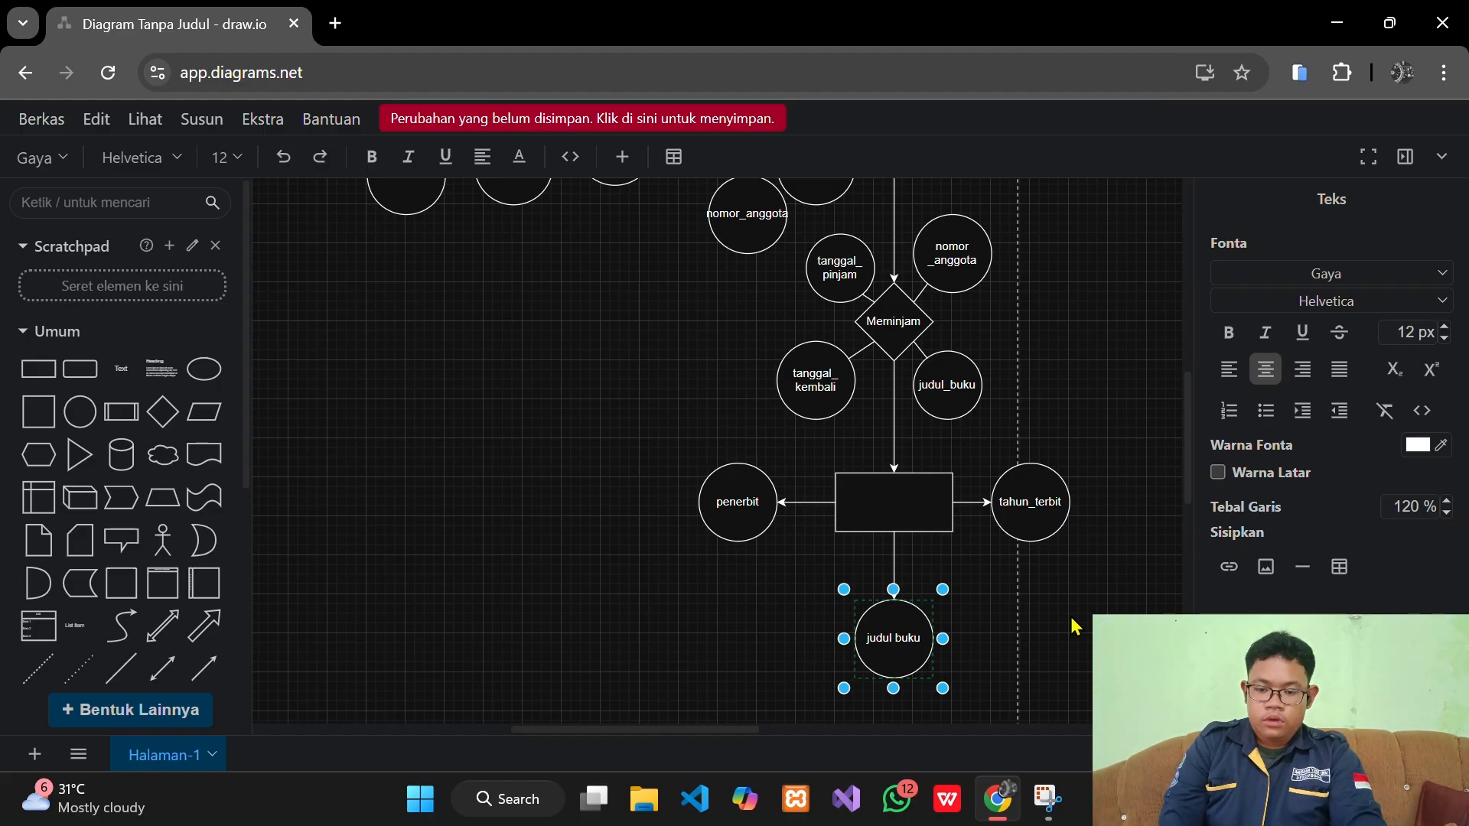
key(Left)
key(Left)
key(Left)
key(Left)
key(BackSpace)
text(_)
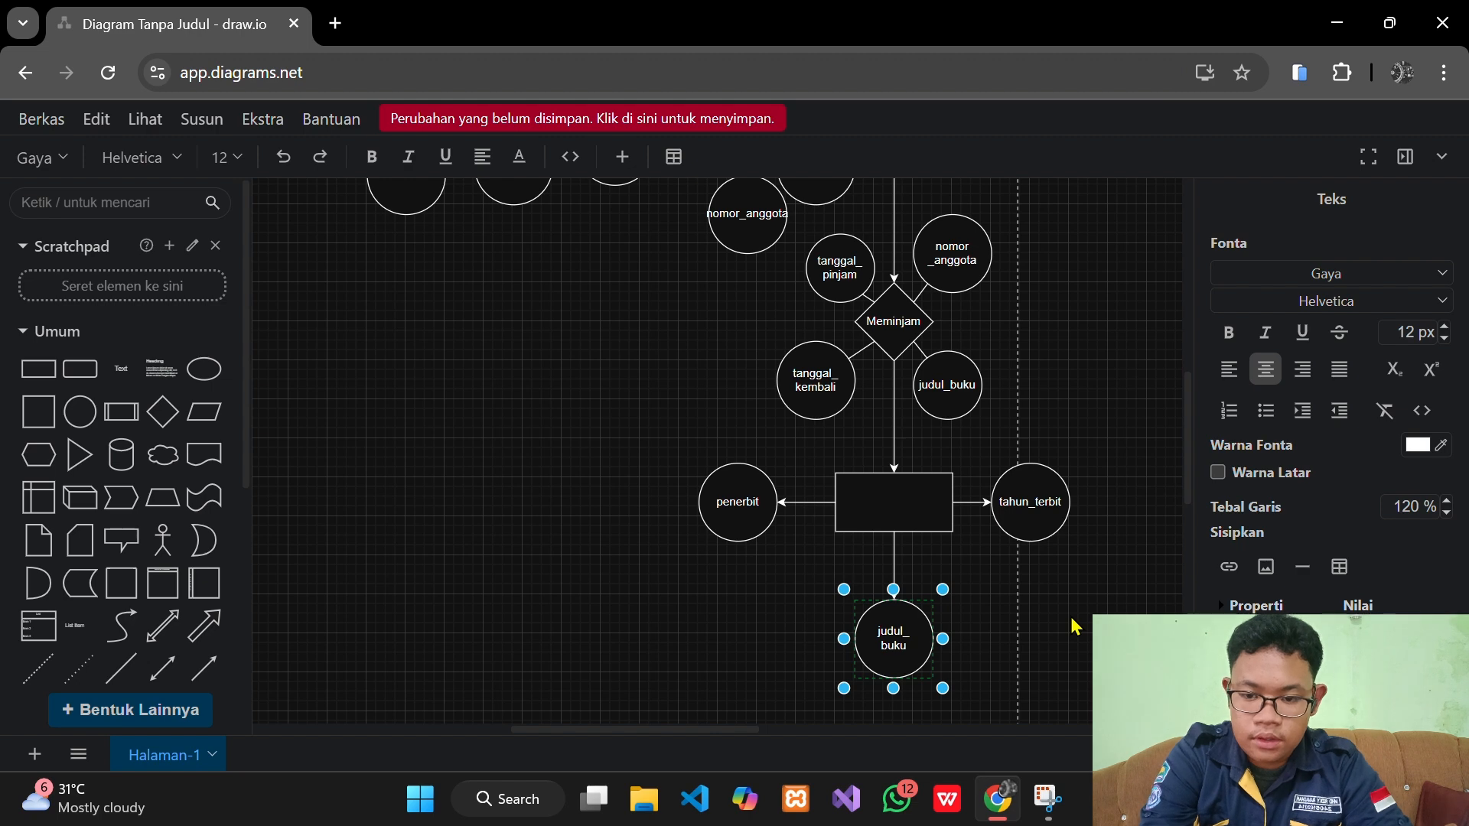
click(1073, 625)
Review the full diagram, examining the Mahasiswa entity, the Mendaftar relationship and their attribute circles
scroll(1073, 625, down, 3)
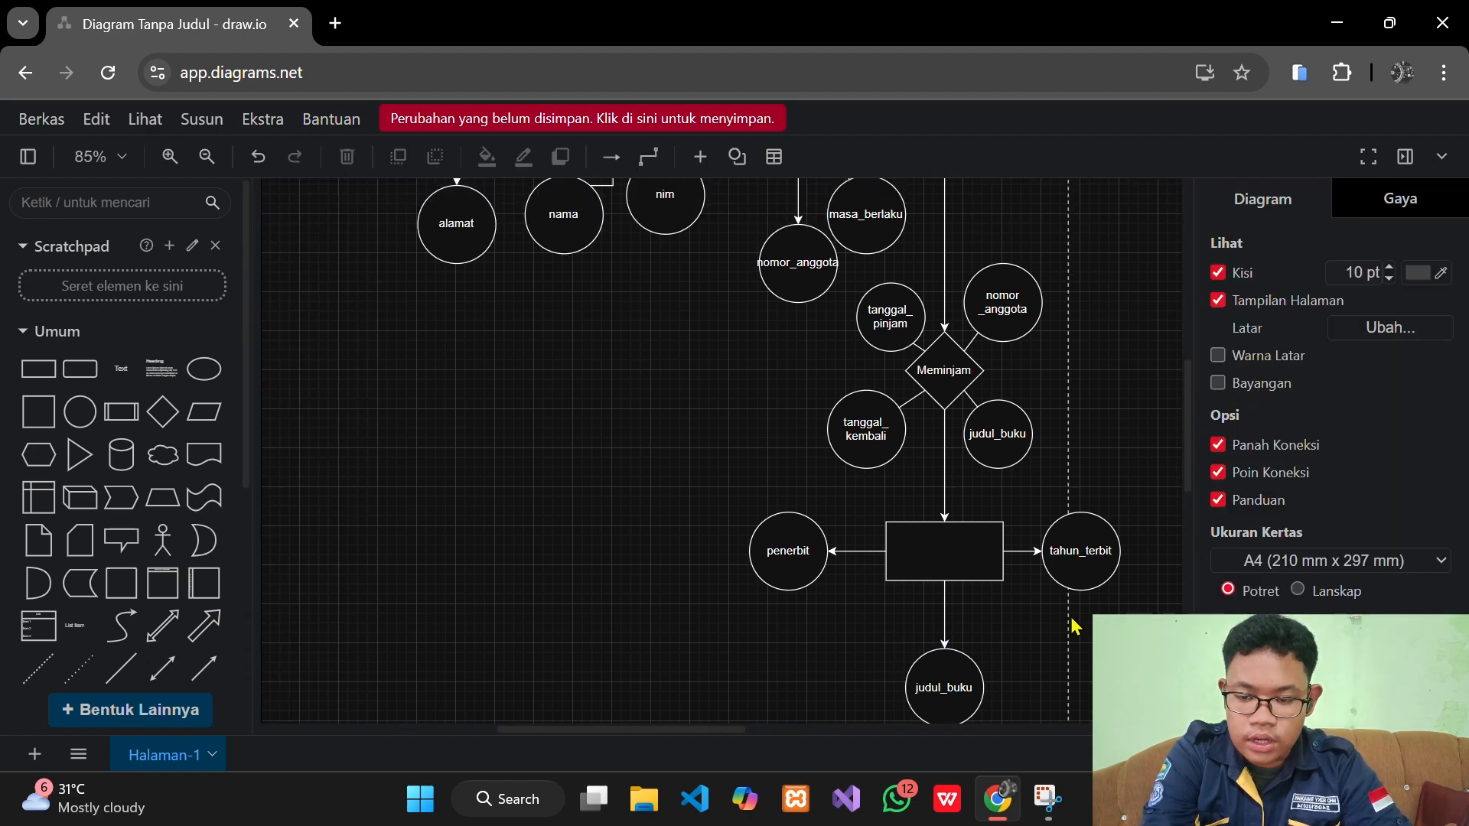
scroll(1074, 625, right, 3)
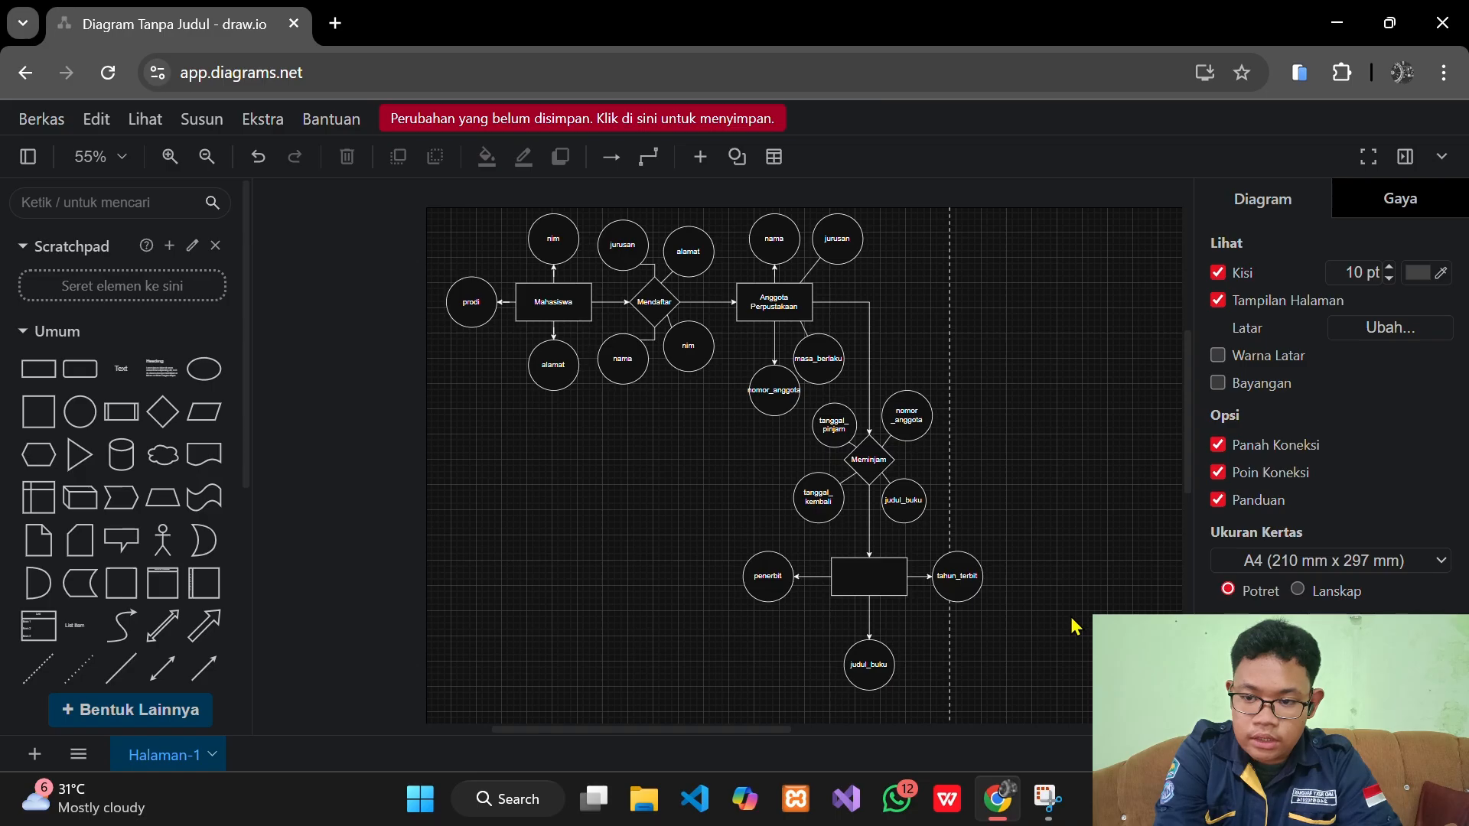
click(541, 322)
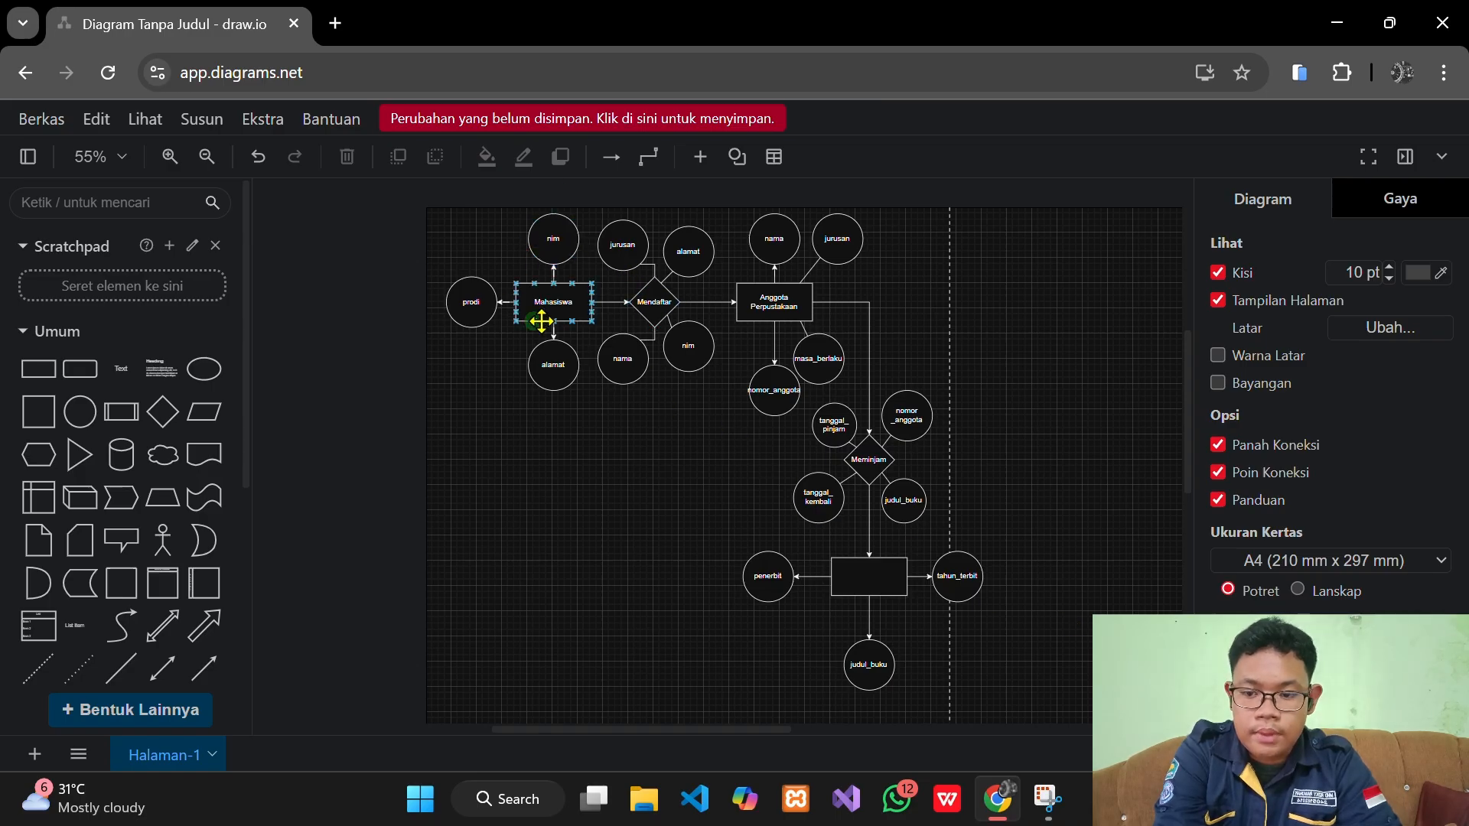
click(479, 327)
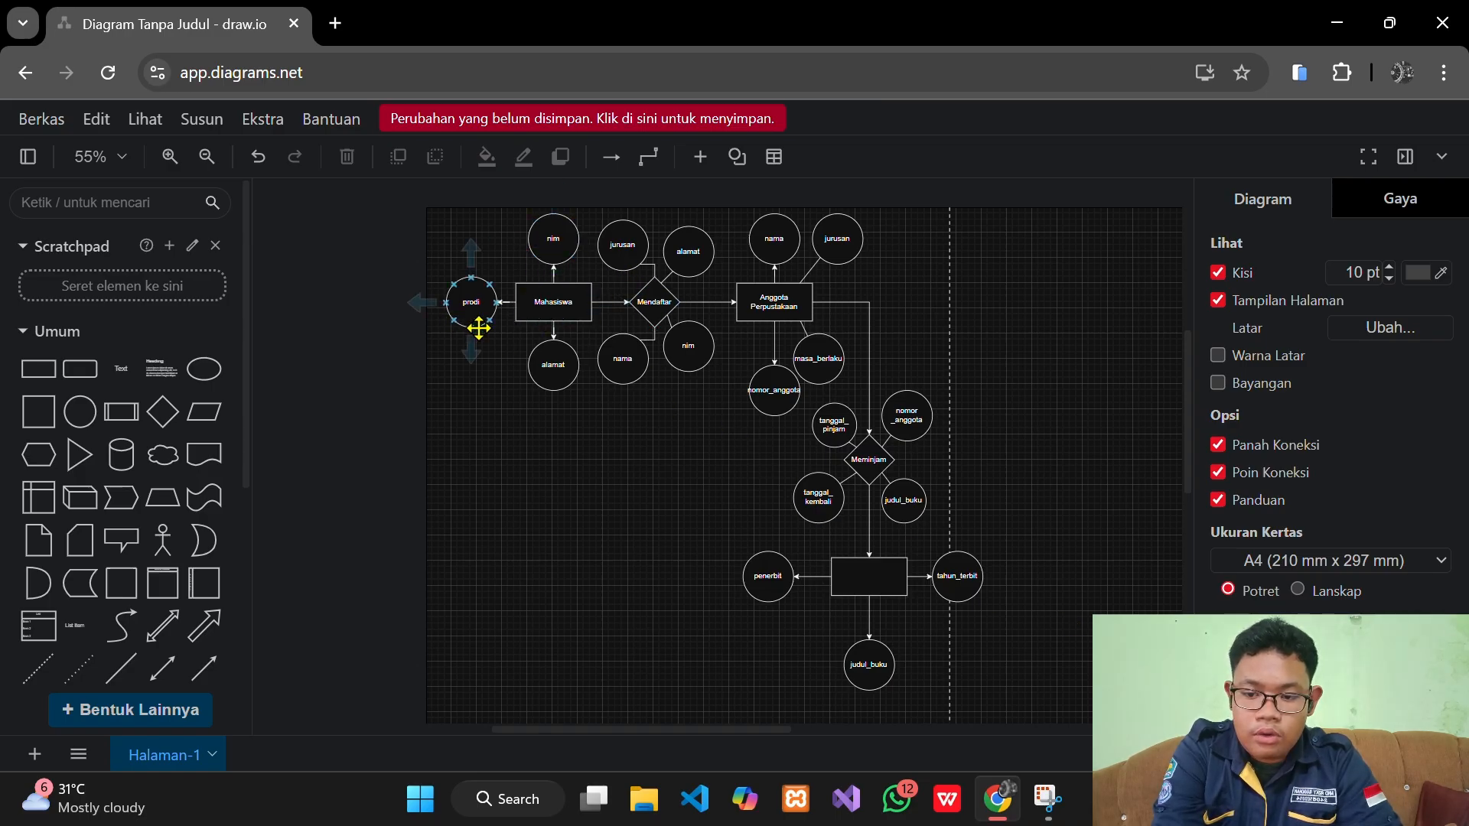
click(566, 315)
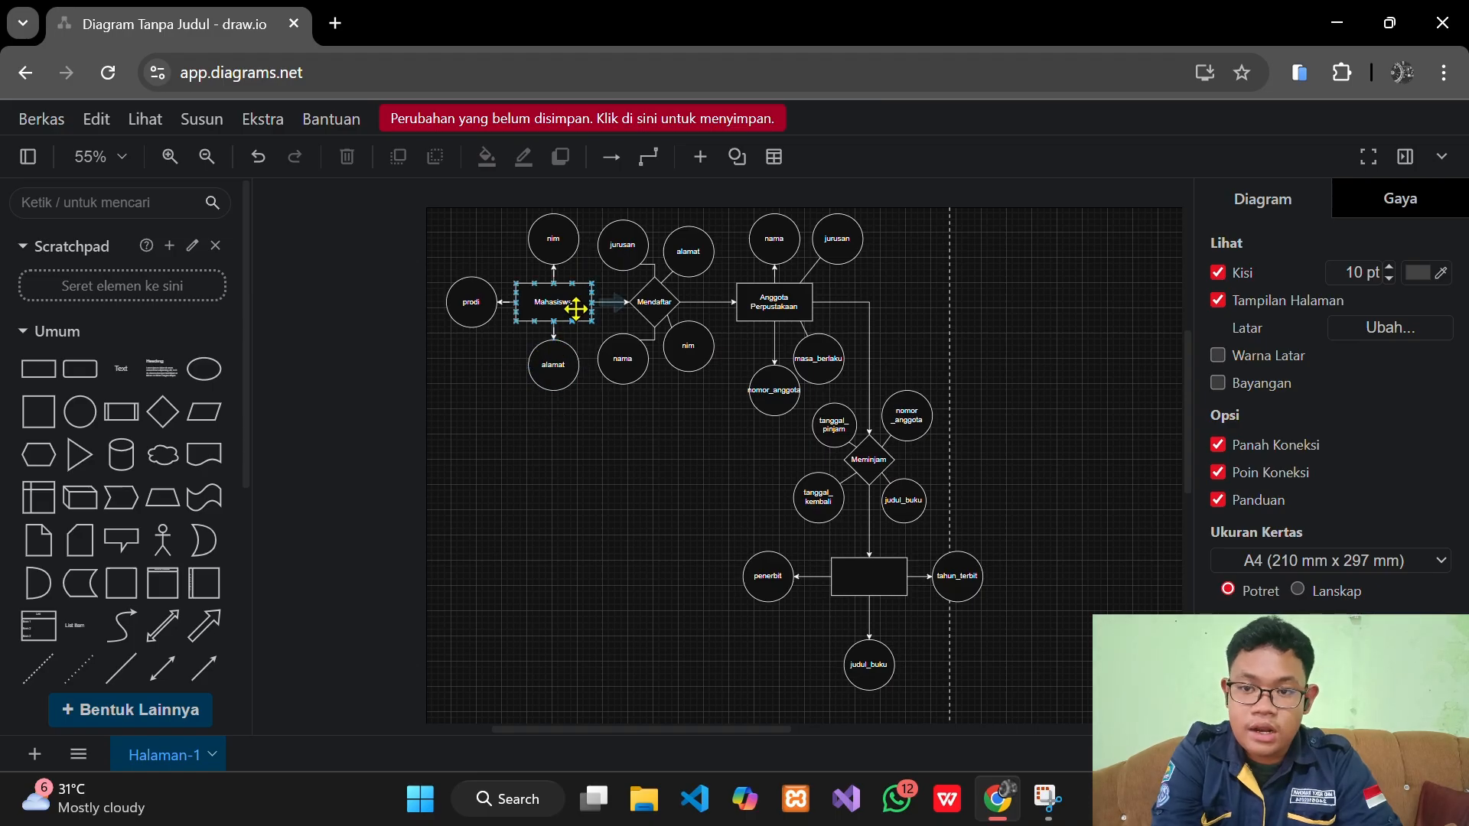
click(654, 307)
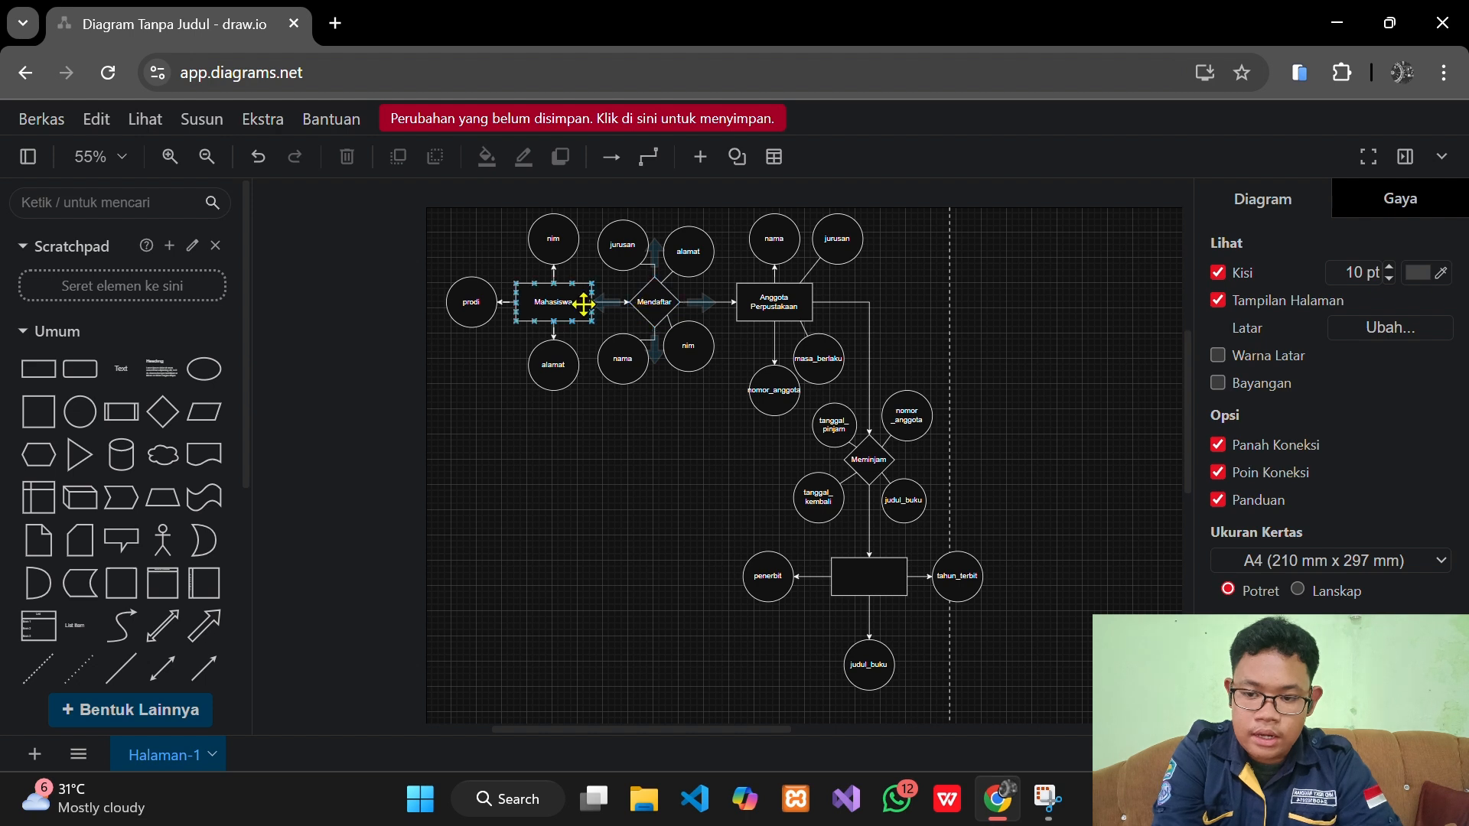
click(747, 306)
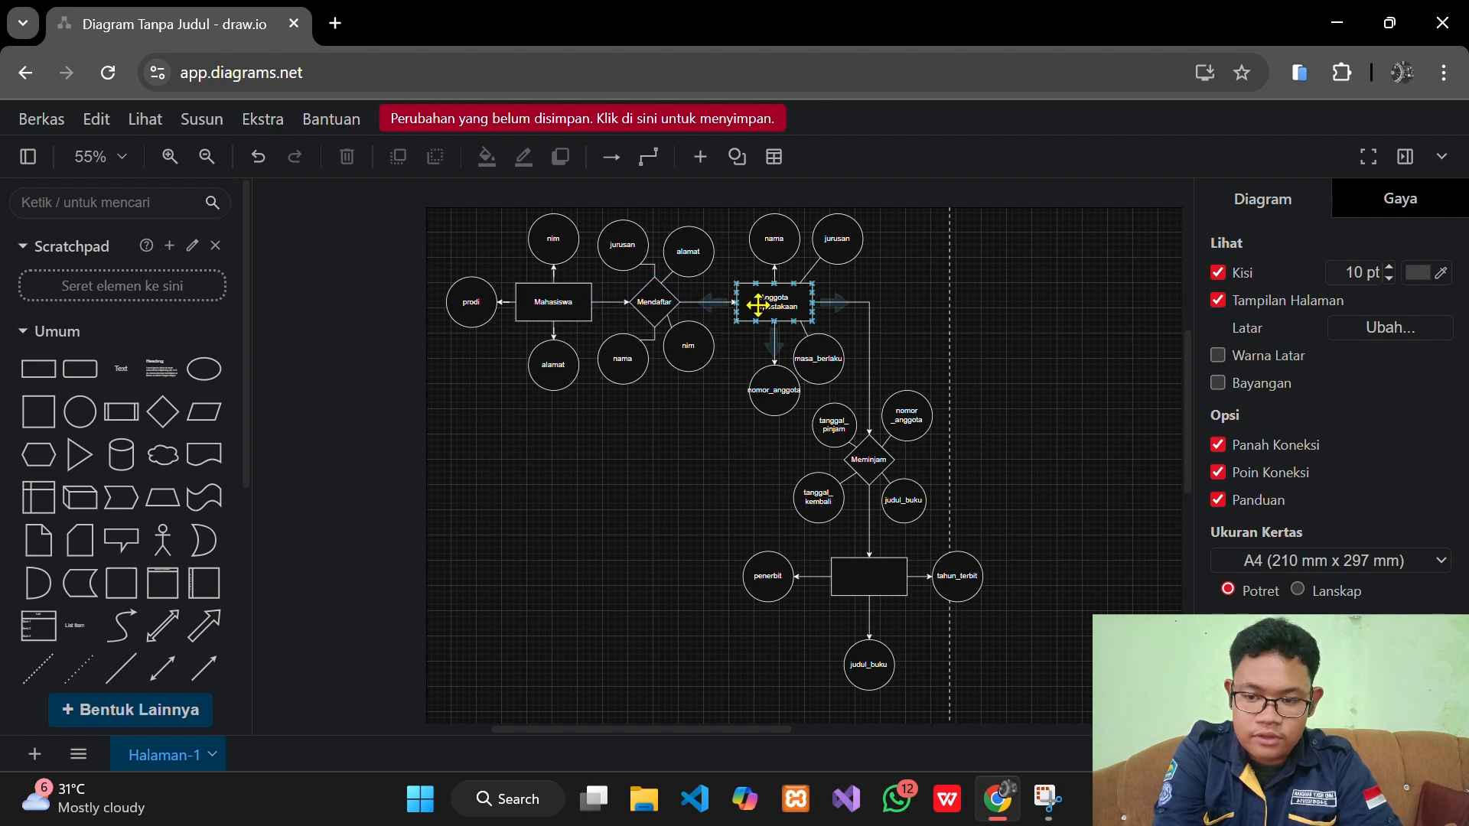
click(655, 298)
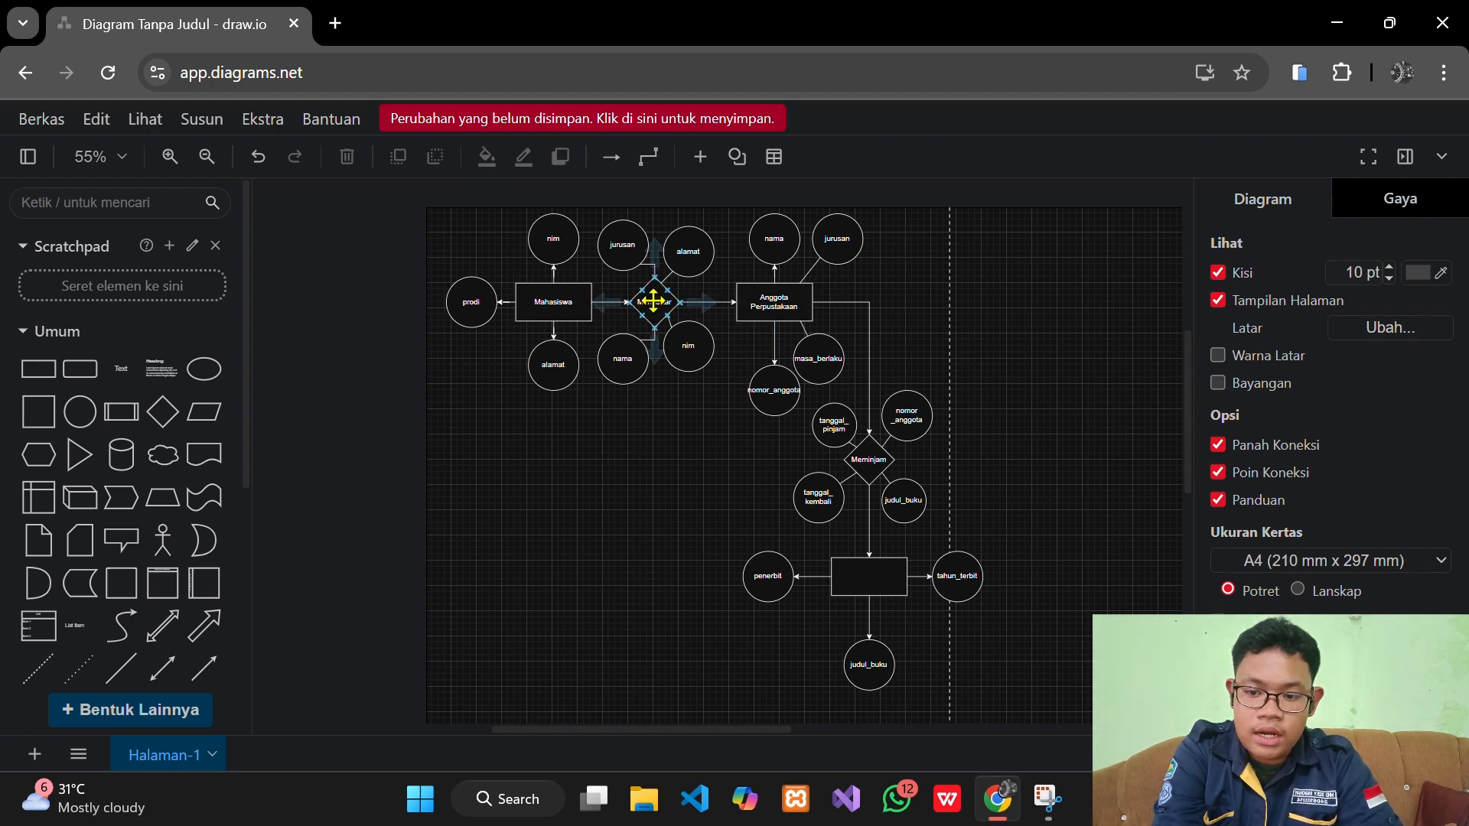
click(625, 254)
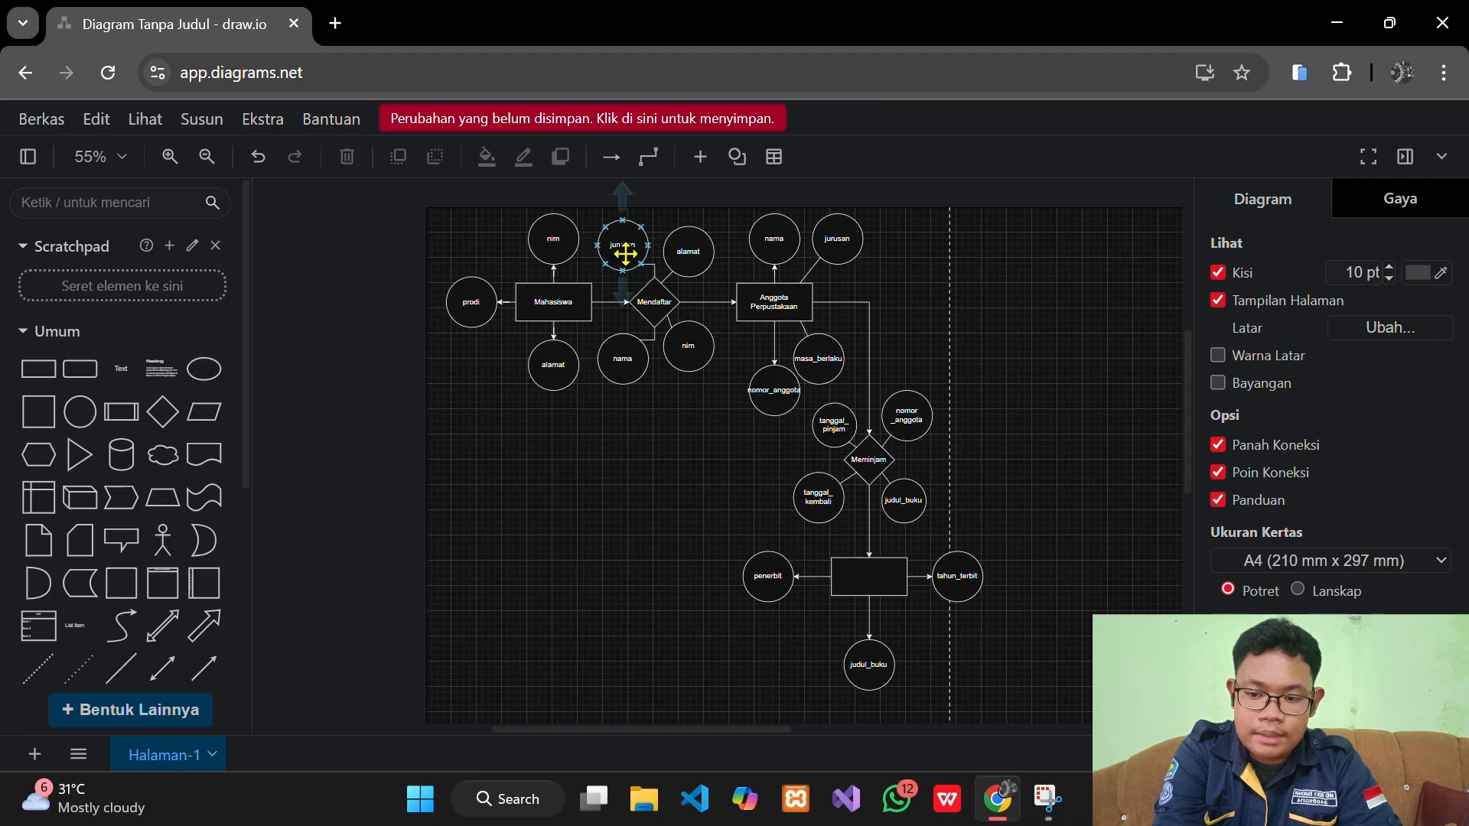
click(627, 358)
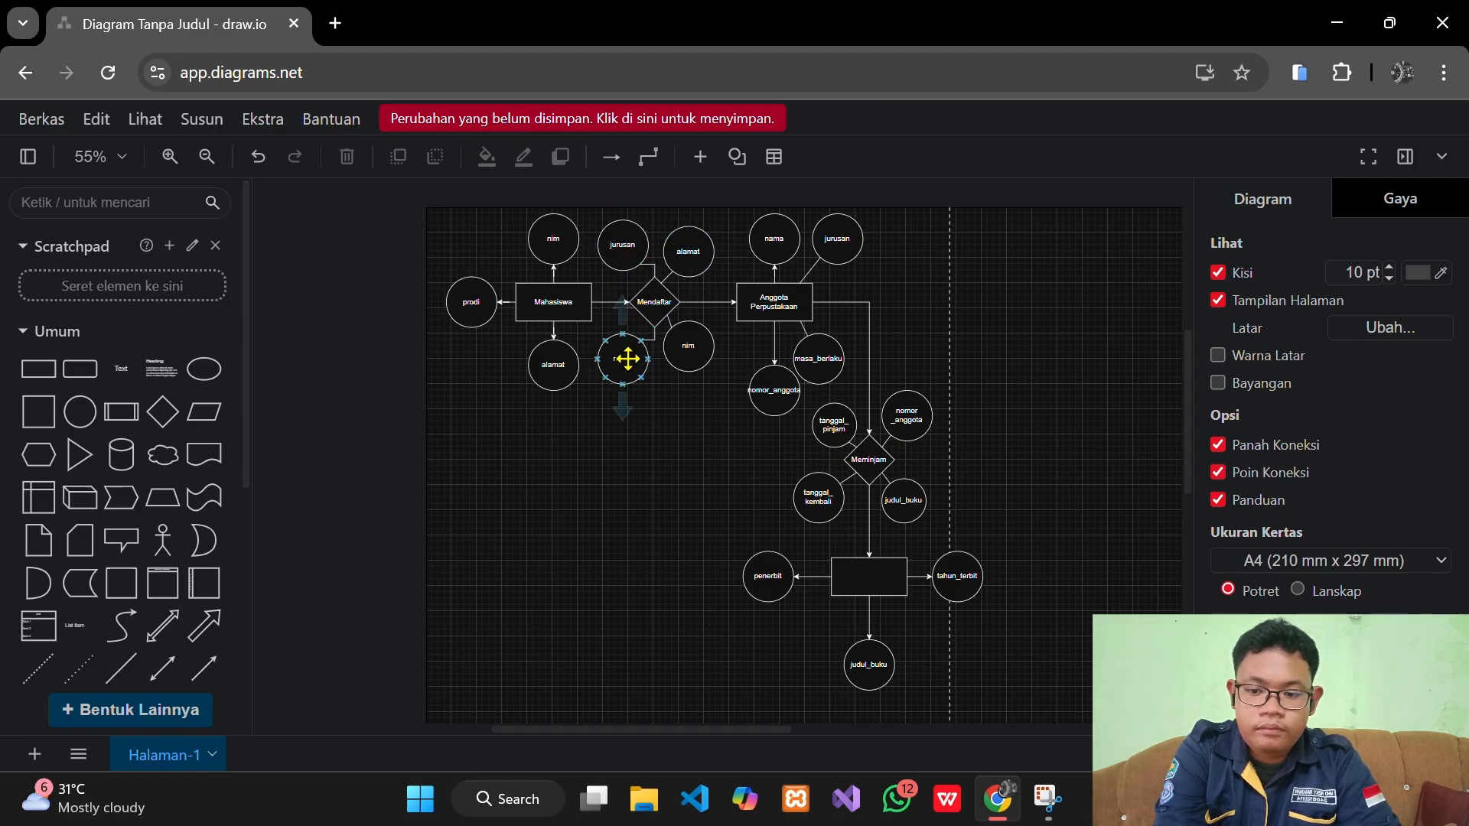
click(557, 312)
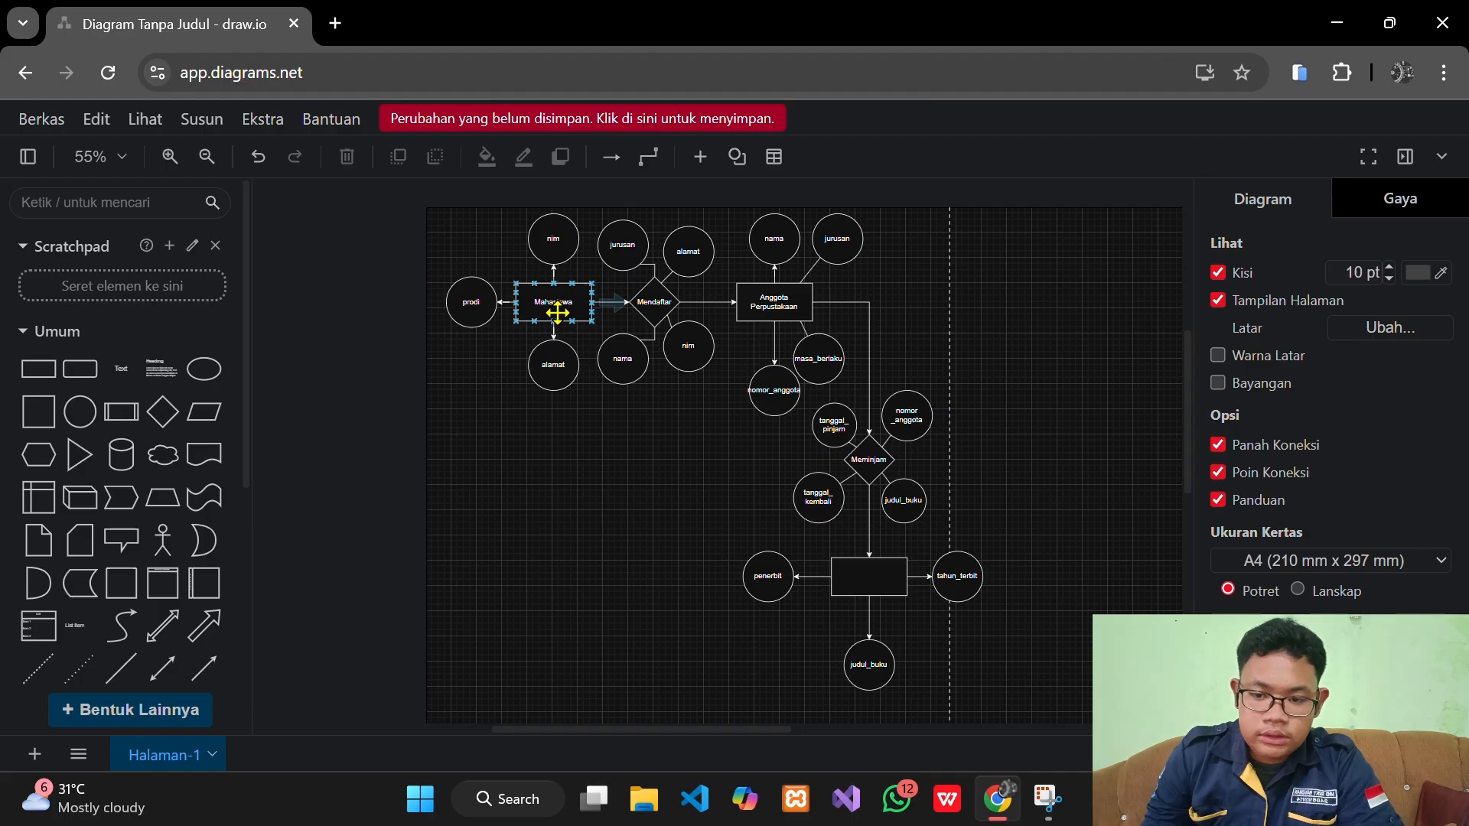
Examine the Anggota Perpustakaan entity's attributes and trace its links to Mahasiswa through Mendaftar and onward to Meminjam
click(775, 310)
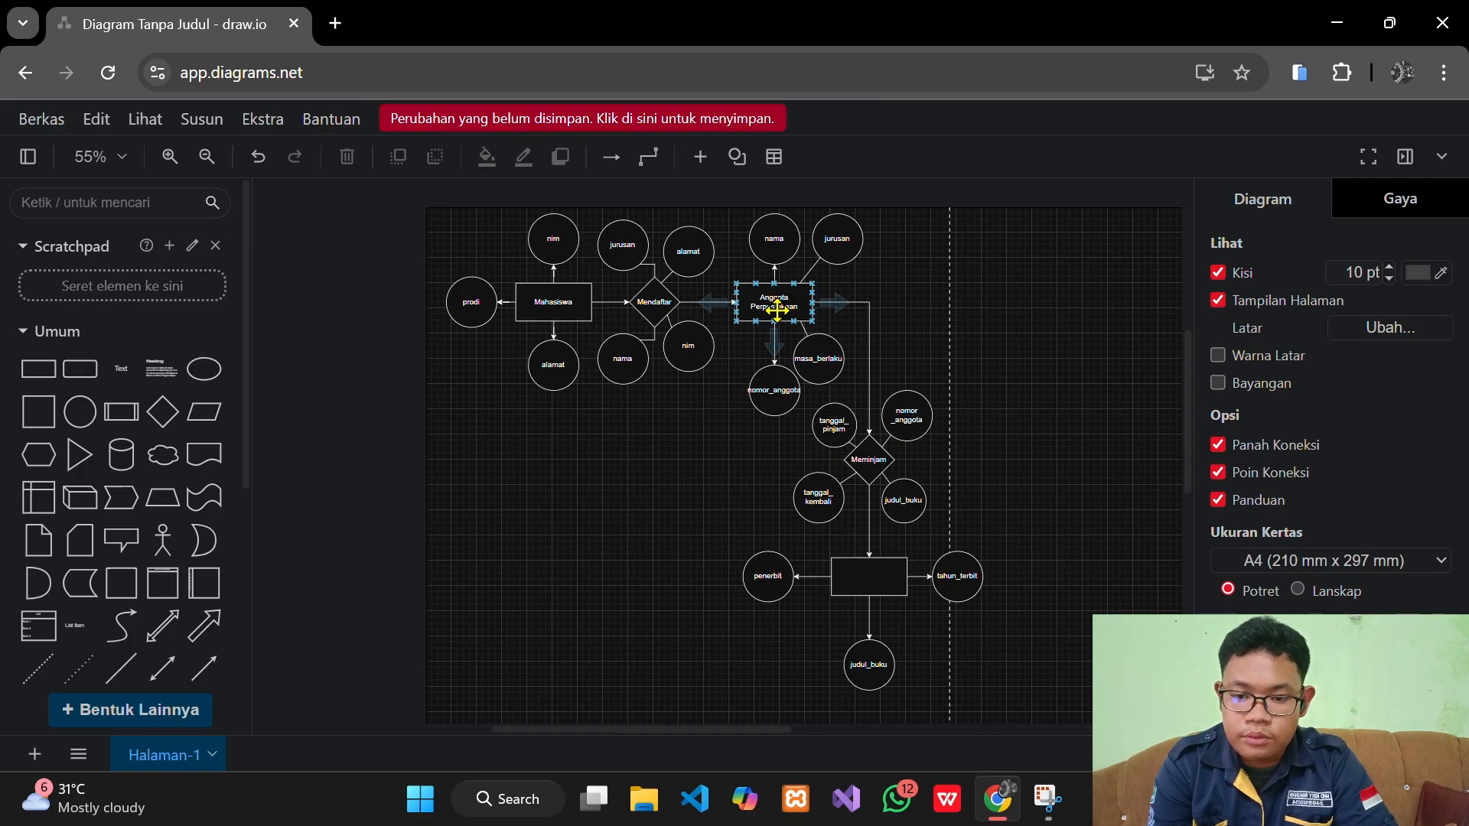
click(781, 261)
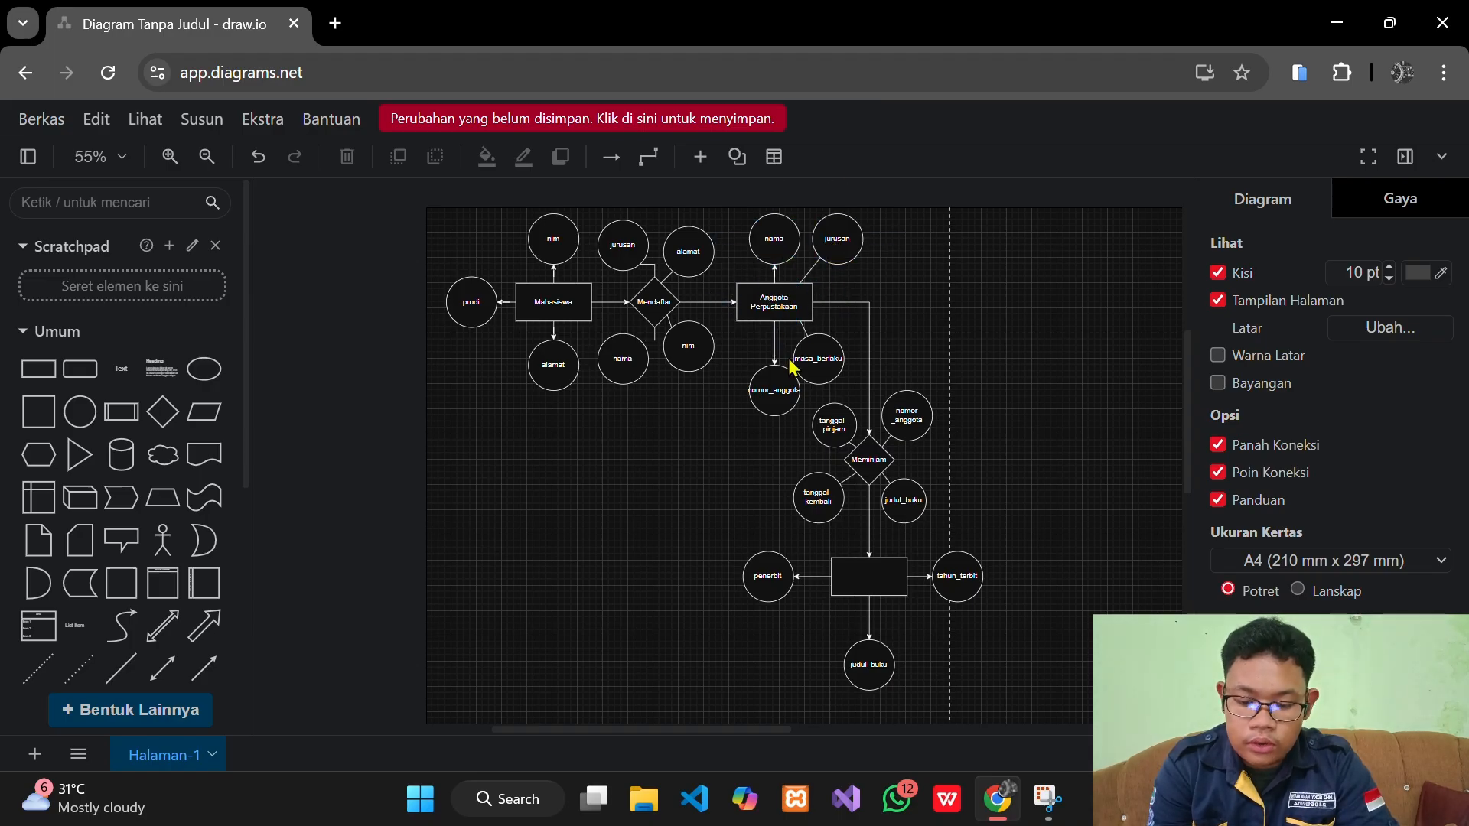
click(815, 369)
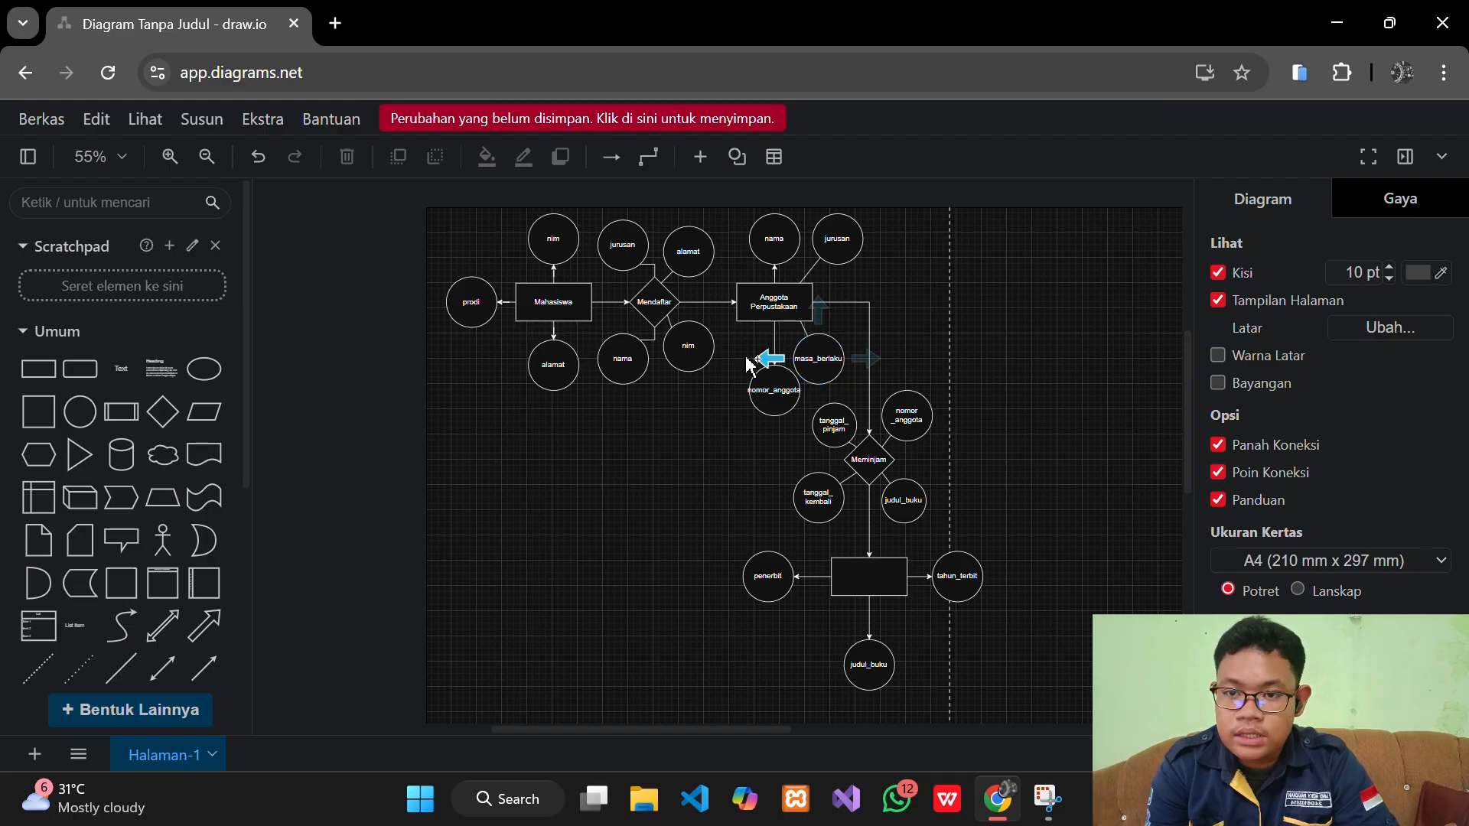
click(657, 308)
click(766, 309)
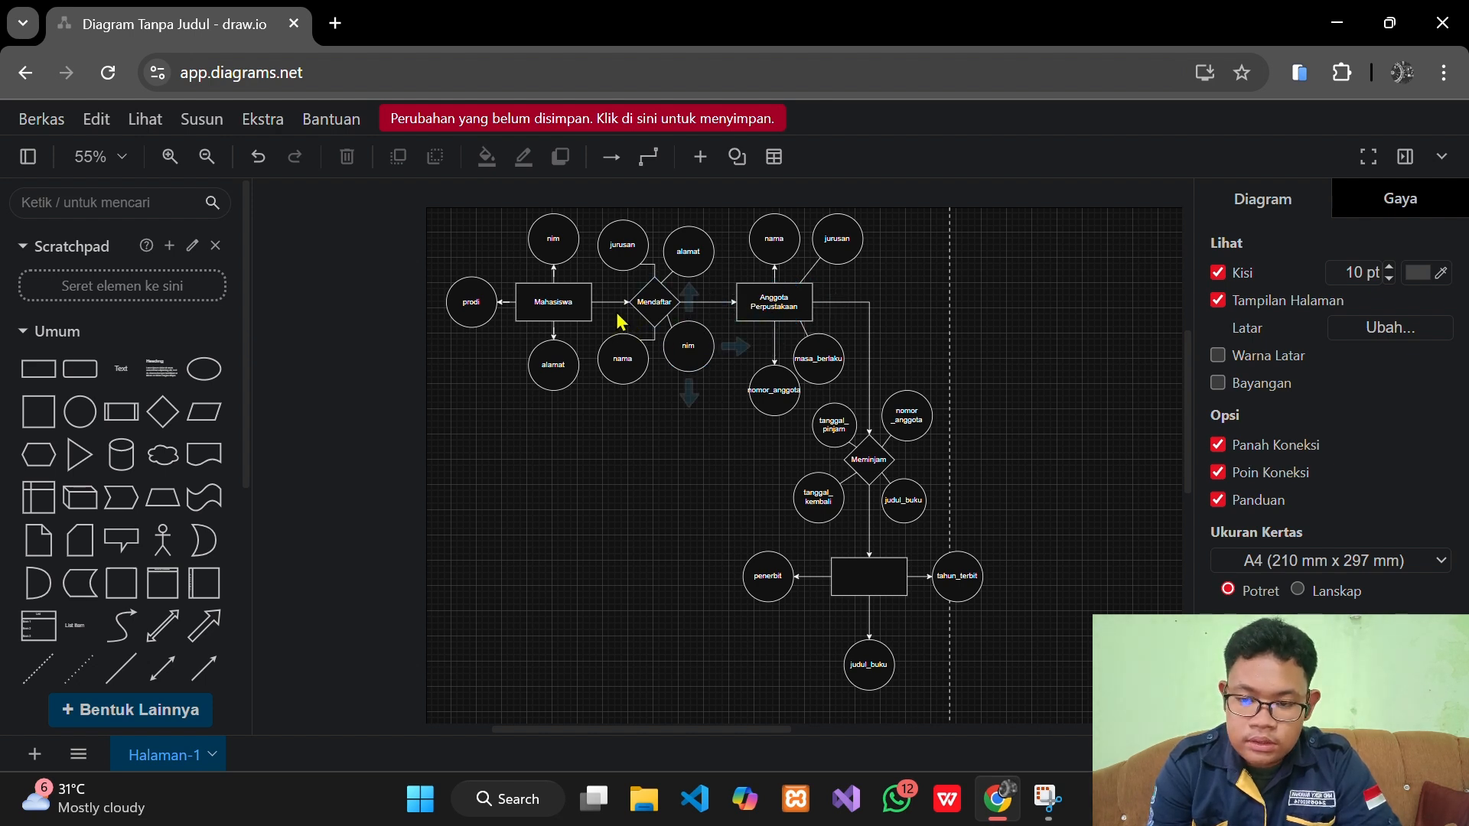
click(539, 305)
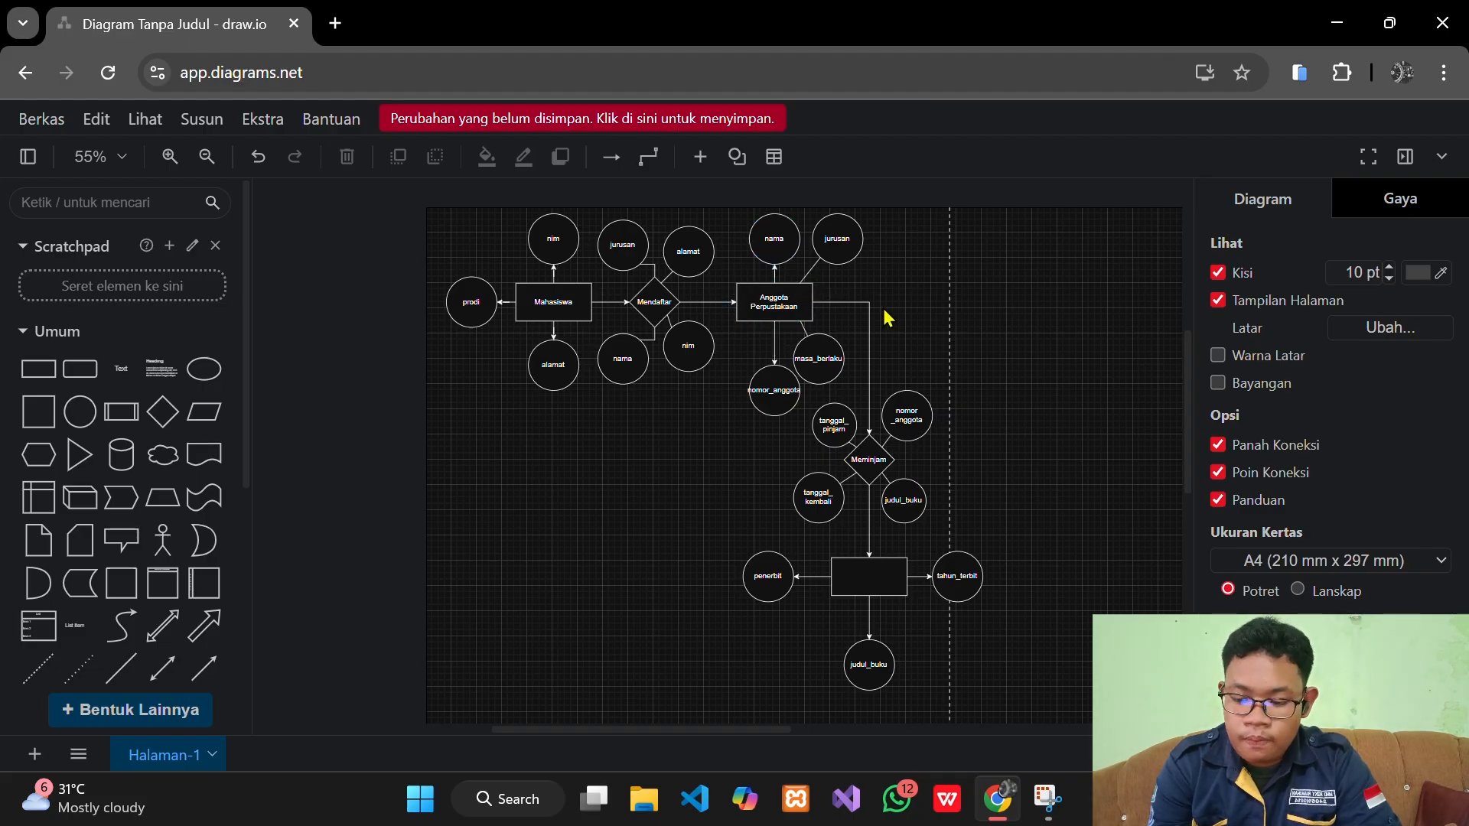
click(775, 287)
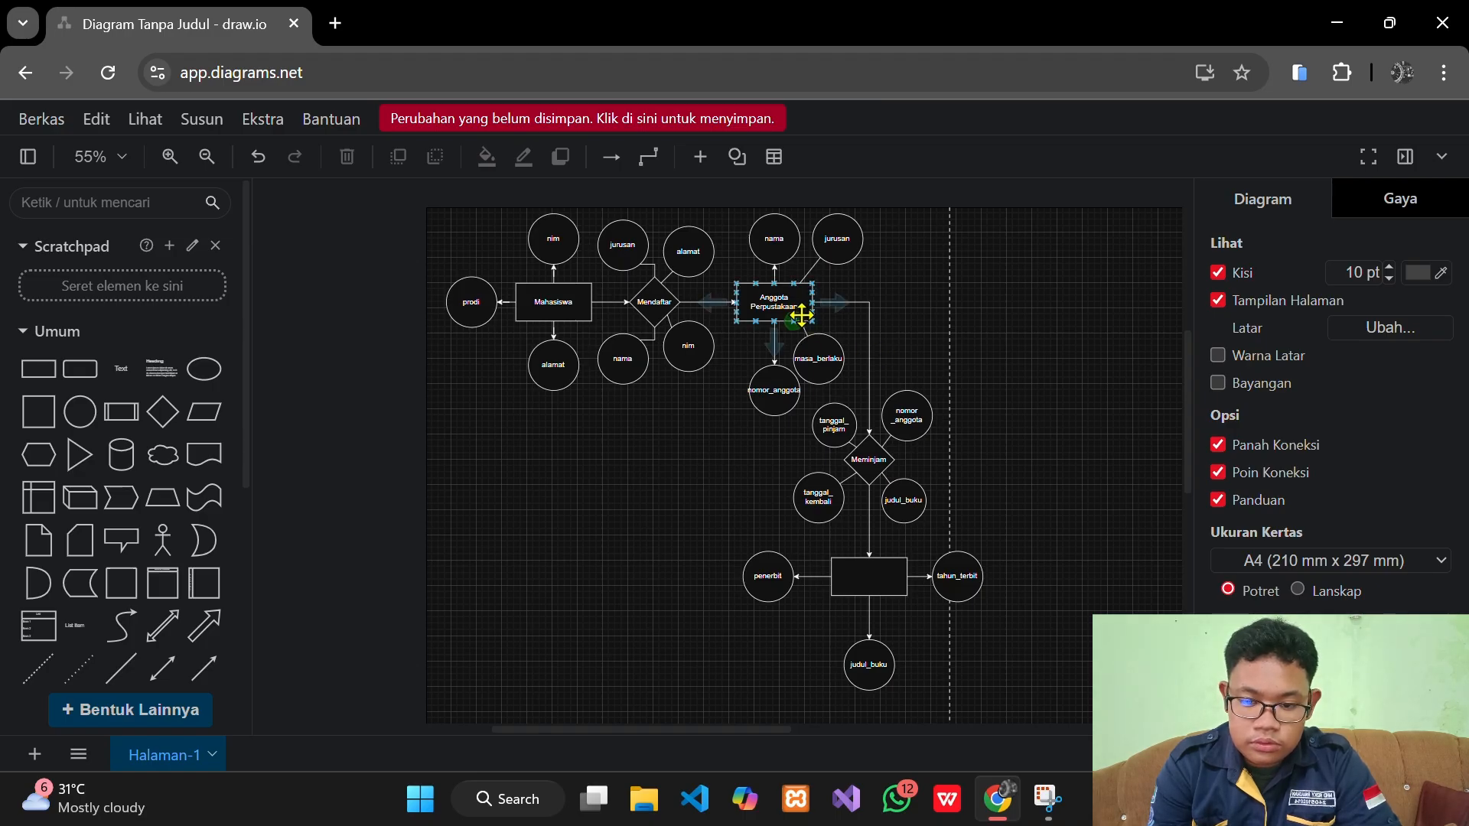
click(863, 453)
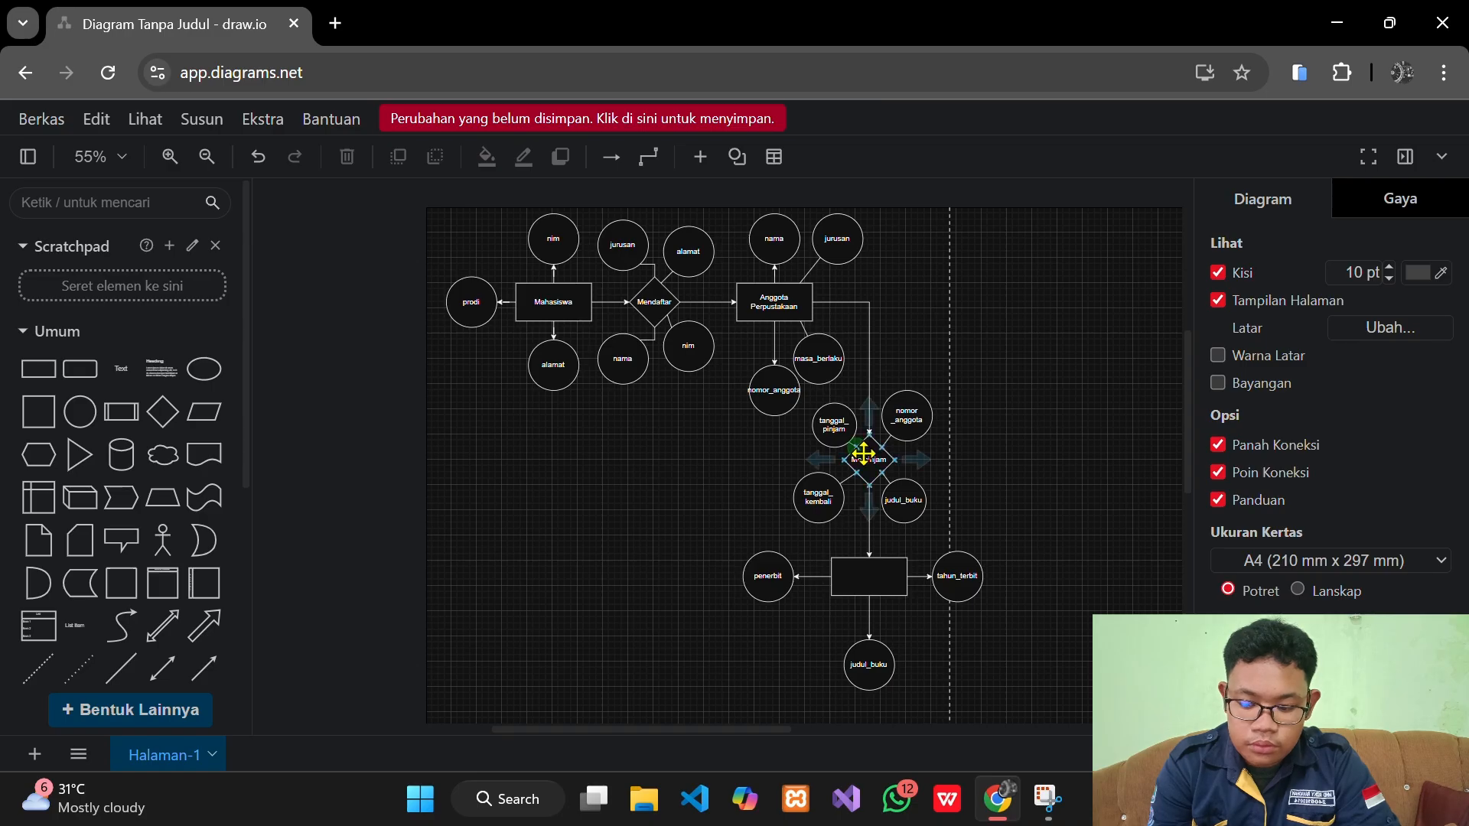
Label the blank rectangle below the Meminjam diamond "Buku"
double_click(866, 581)
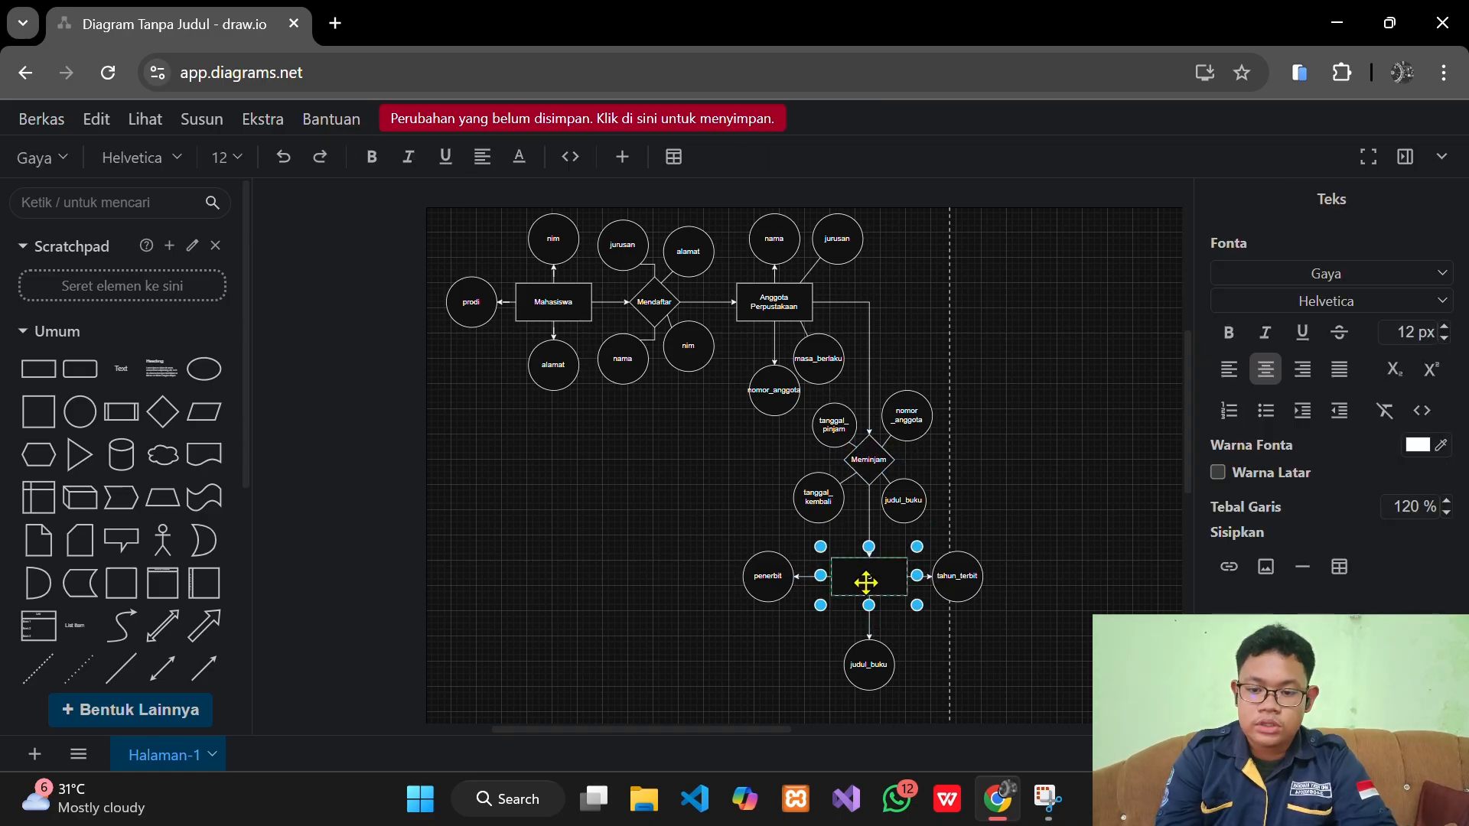
text(Buku)
click(982, 627)
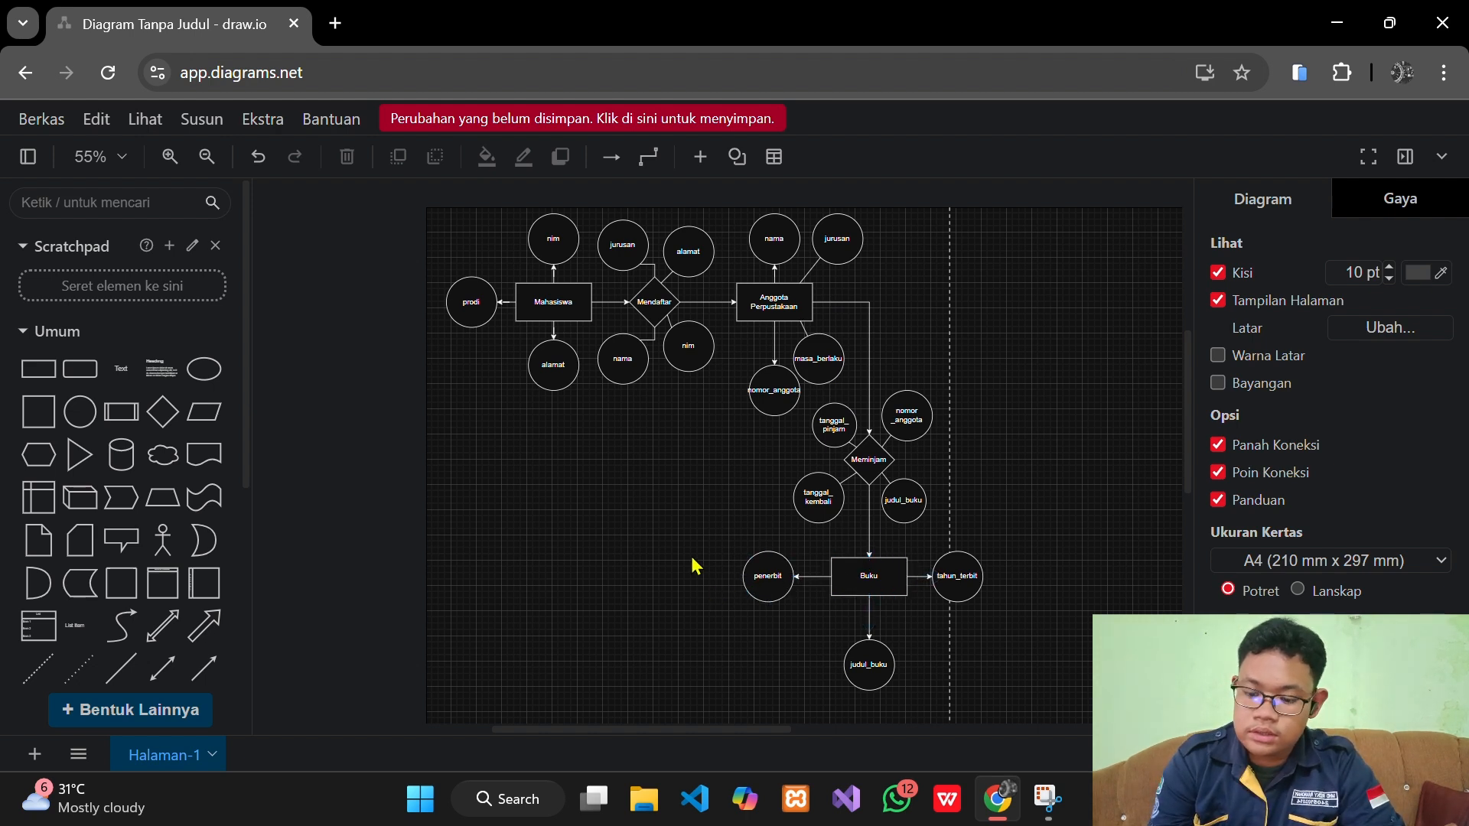
scroll(695, 567, up, 1)
scroll(695, 566, down, 1)
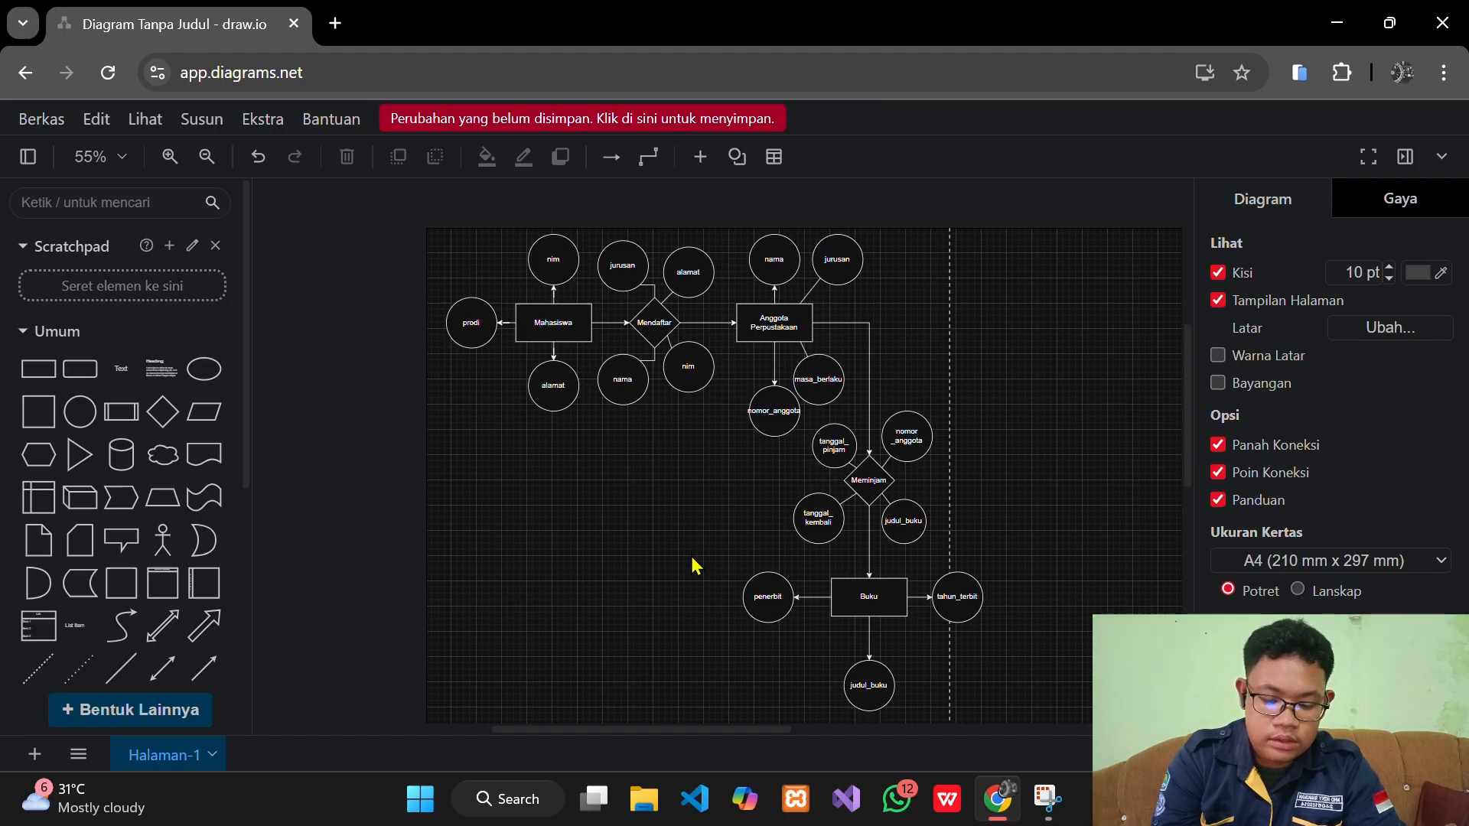